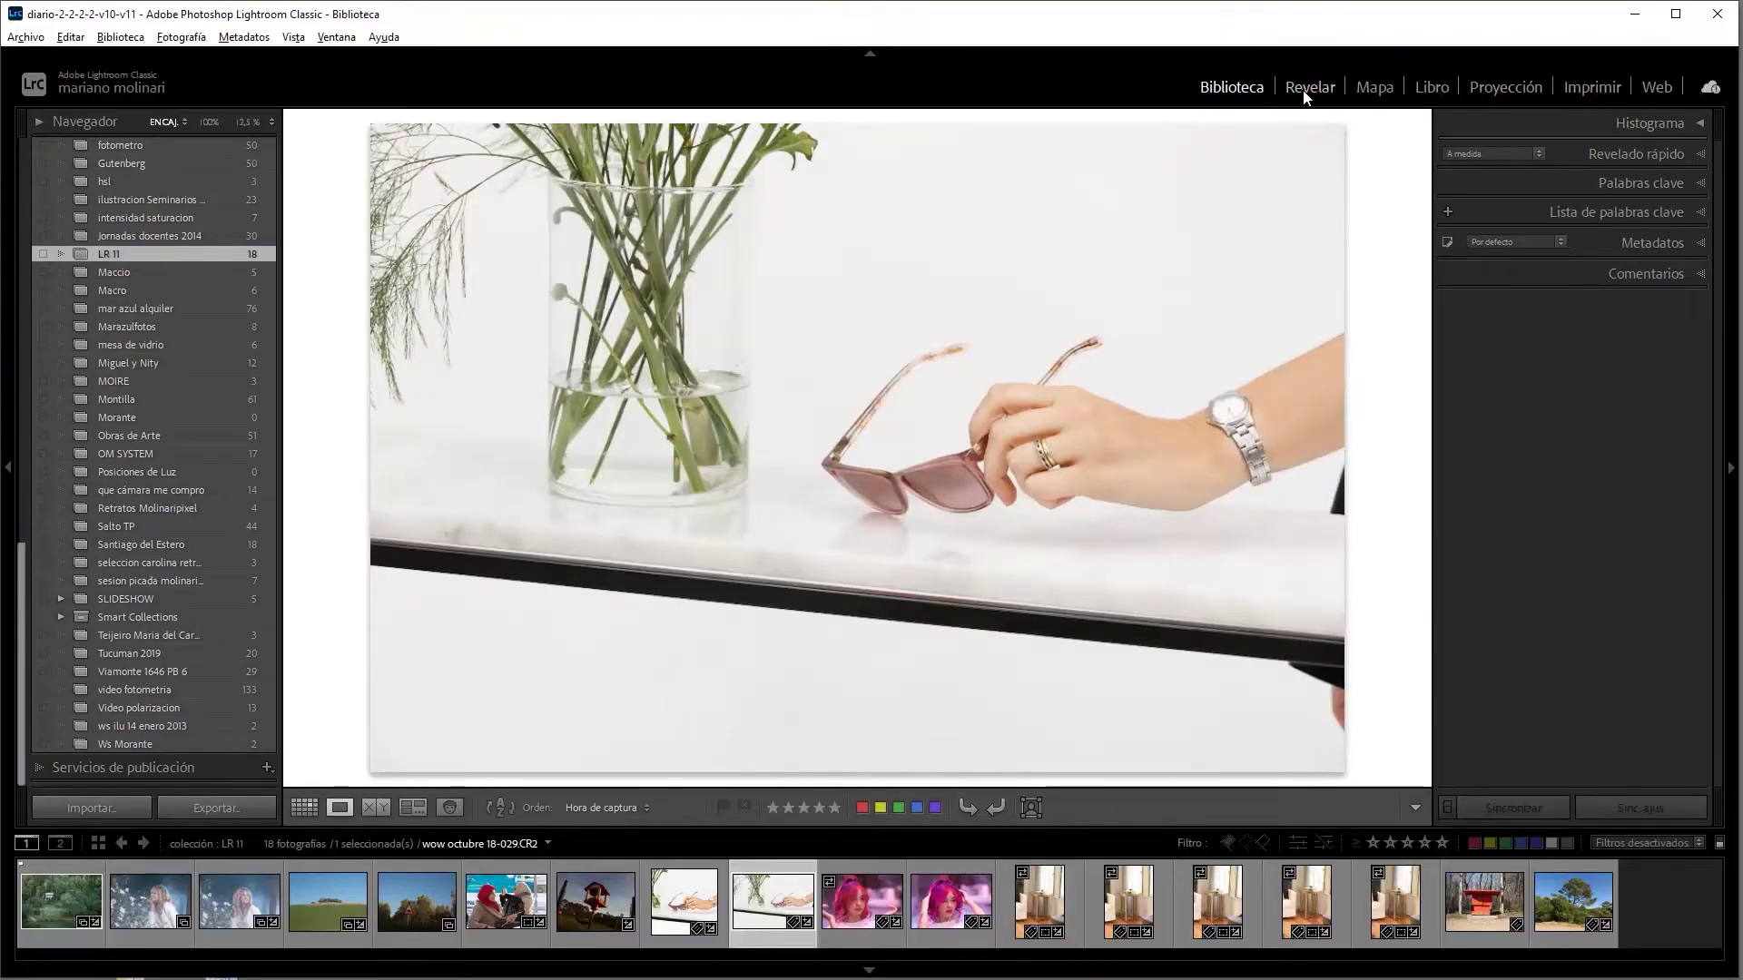
Open the sunglasses photo in Develop and add an automatic subject mask over the hand and sunglasses
{"action": "left_click", "coordinate": [1307, 87]}
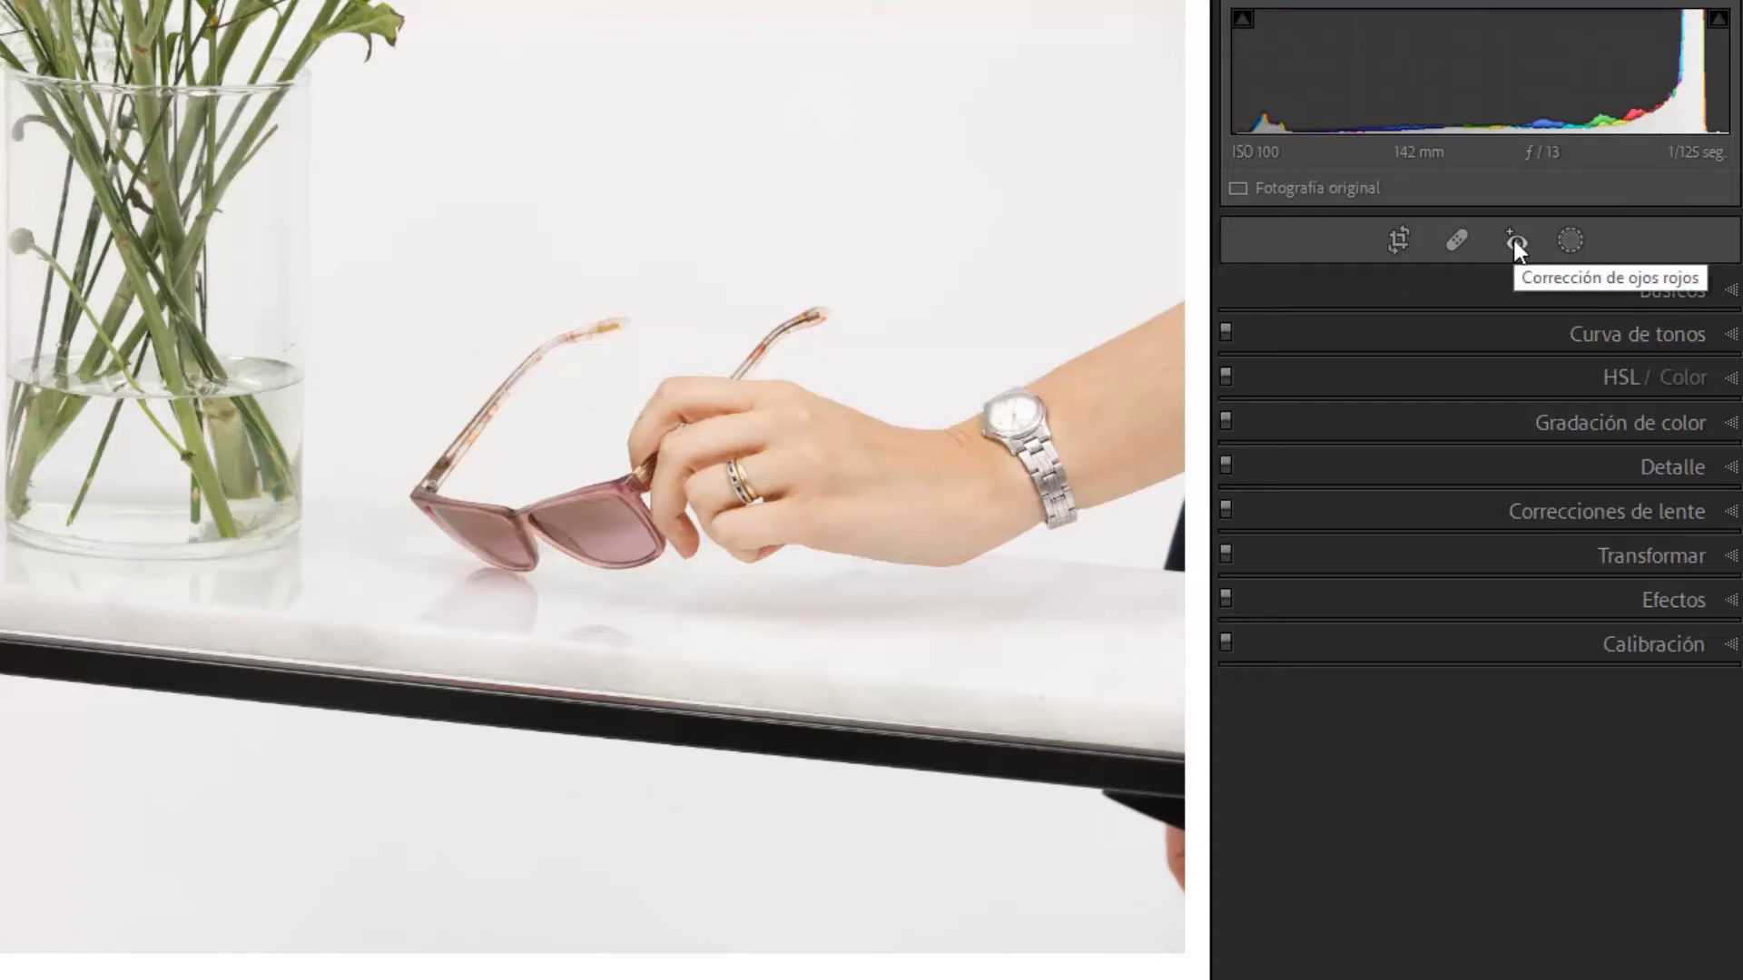
{"action": "left_click", "coordinate": [1560, 236]}
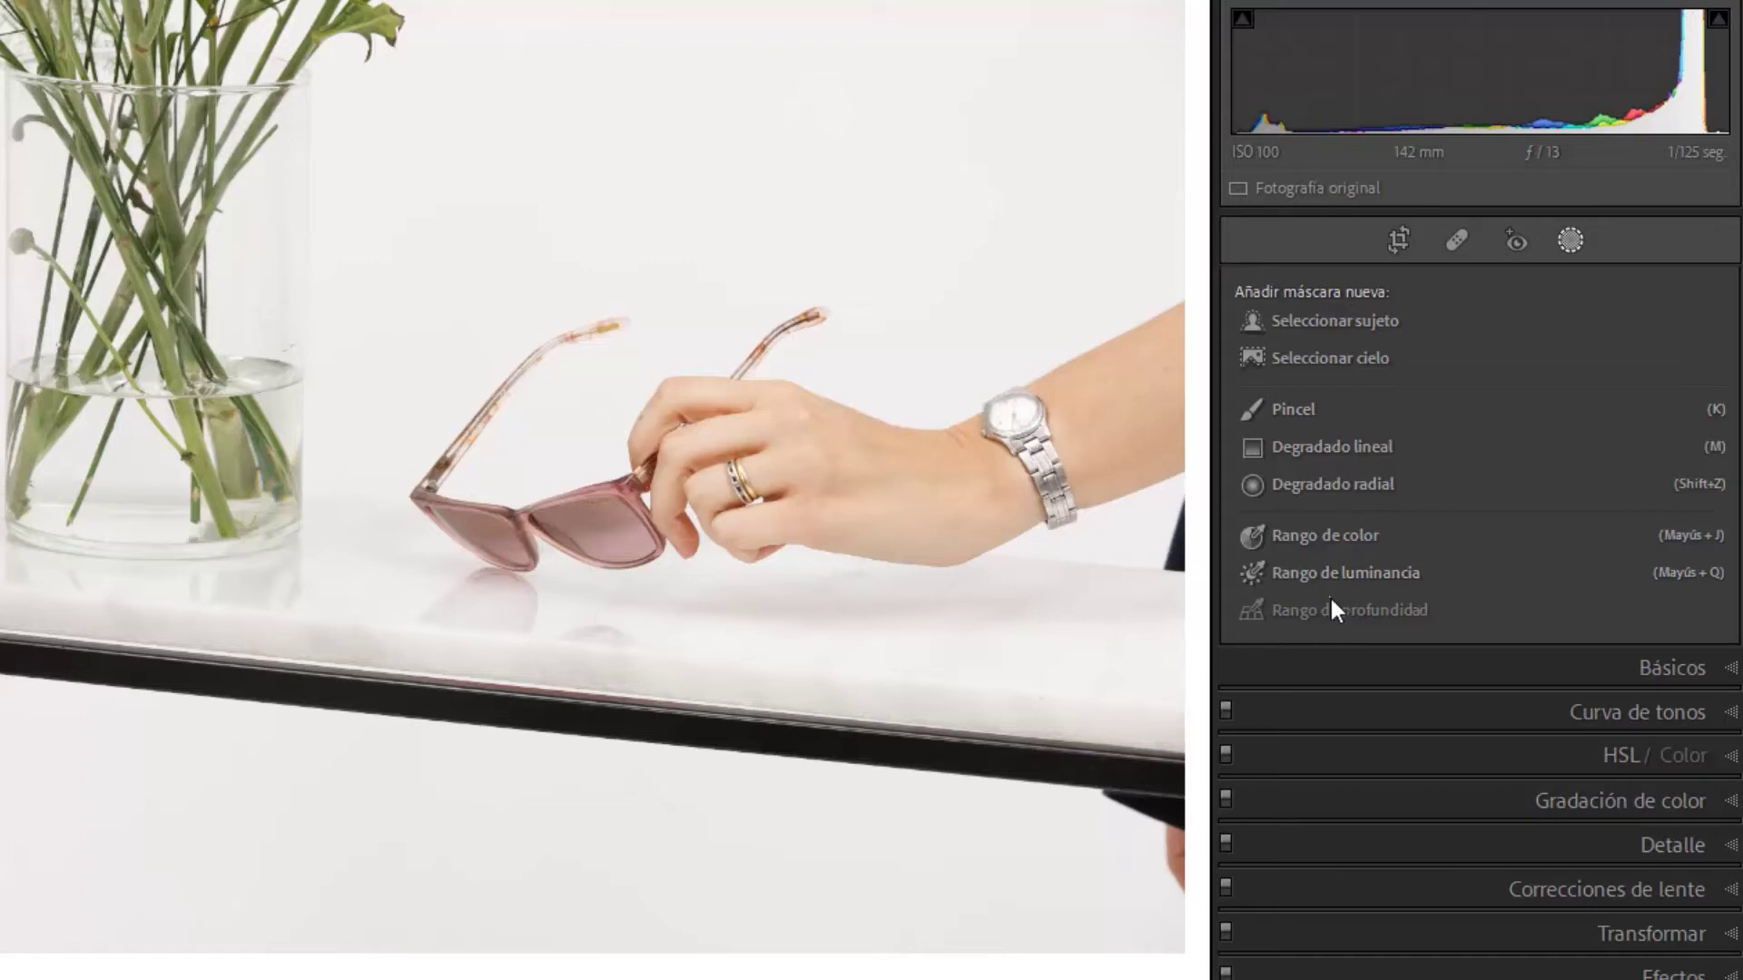
{"action": "left_click", "coordinate": [1356, 321]}
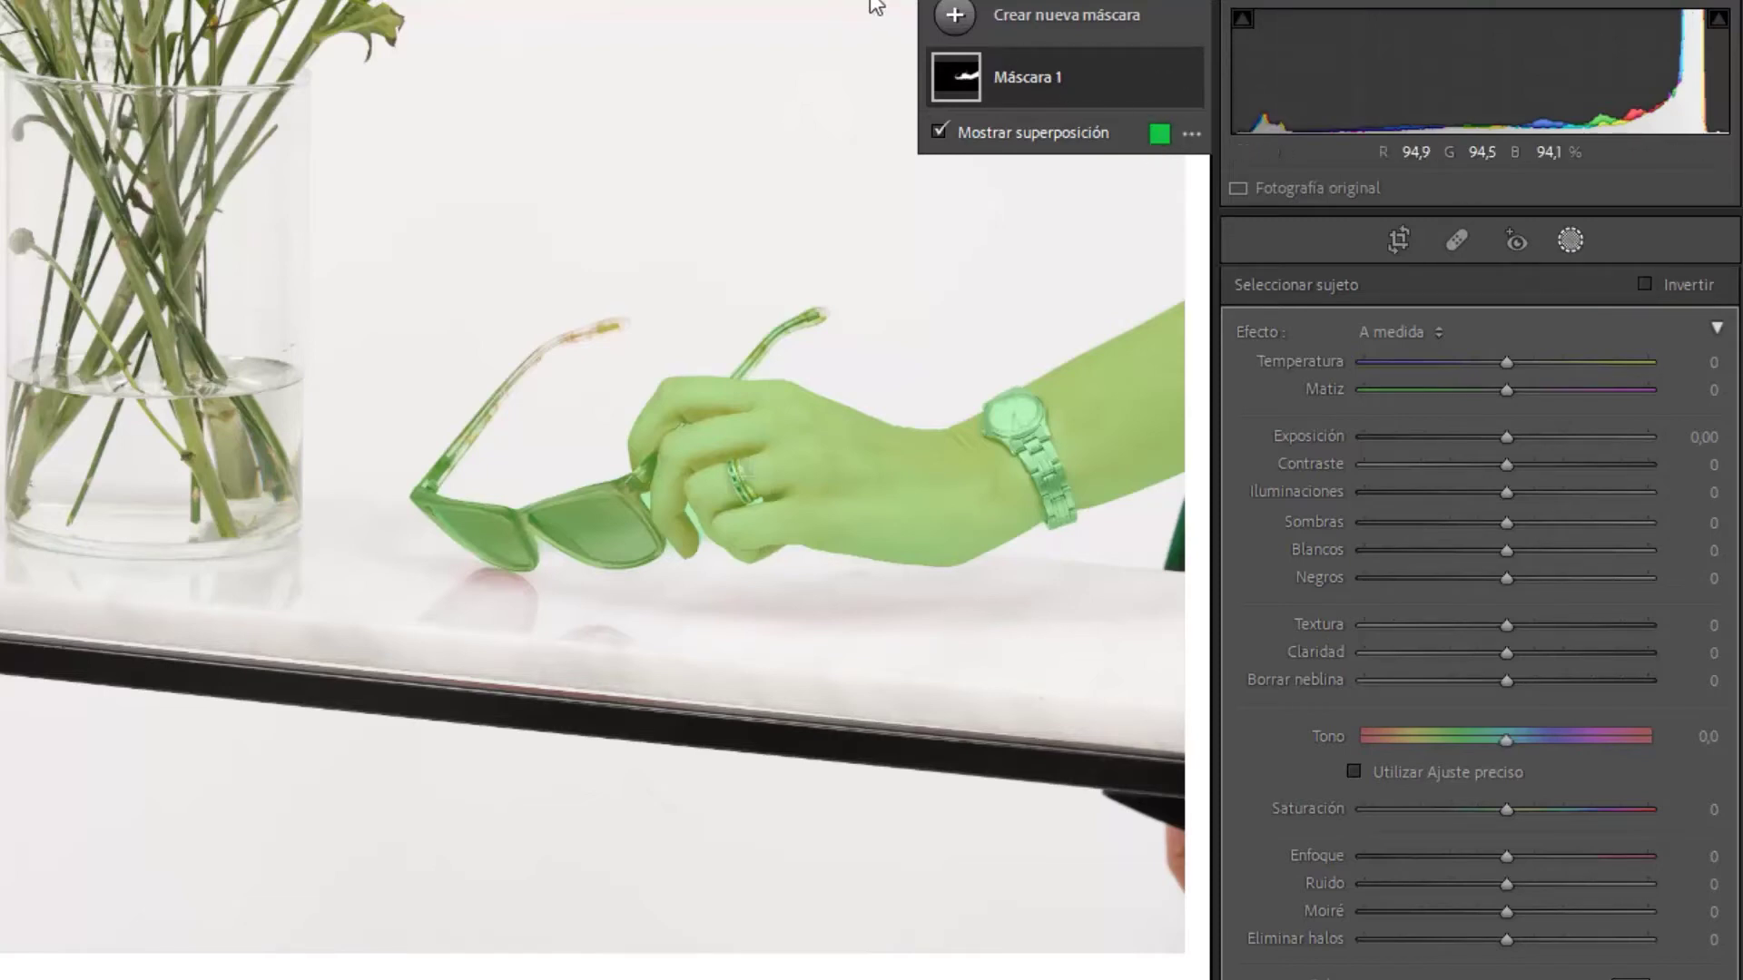
Move the Máscaras panel aside and bring up the birdhouse photo, IMG_3370.CR2
{"action": "left_click_drag", "start_coordinate": [1082, 0], "coordinate": [940, 35]}
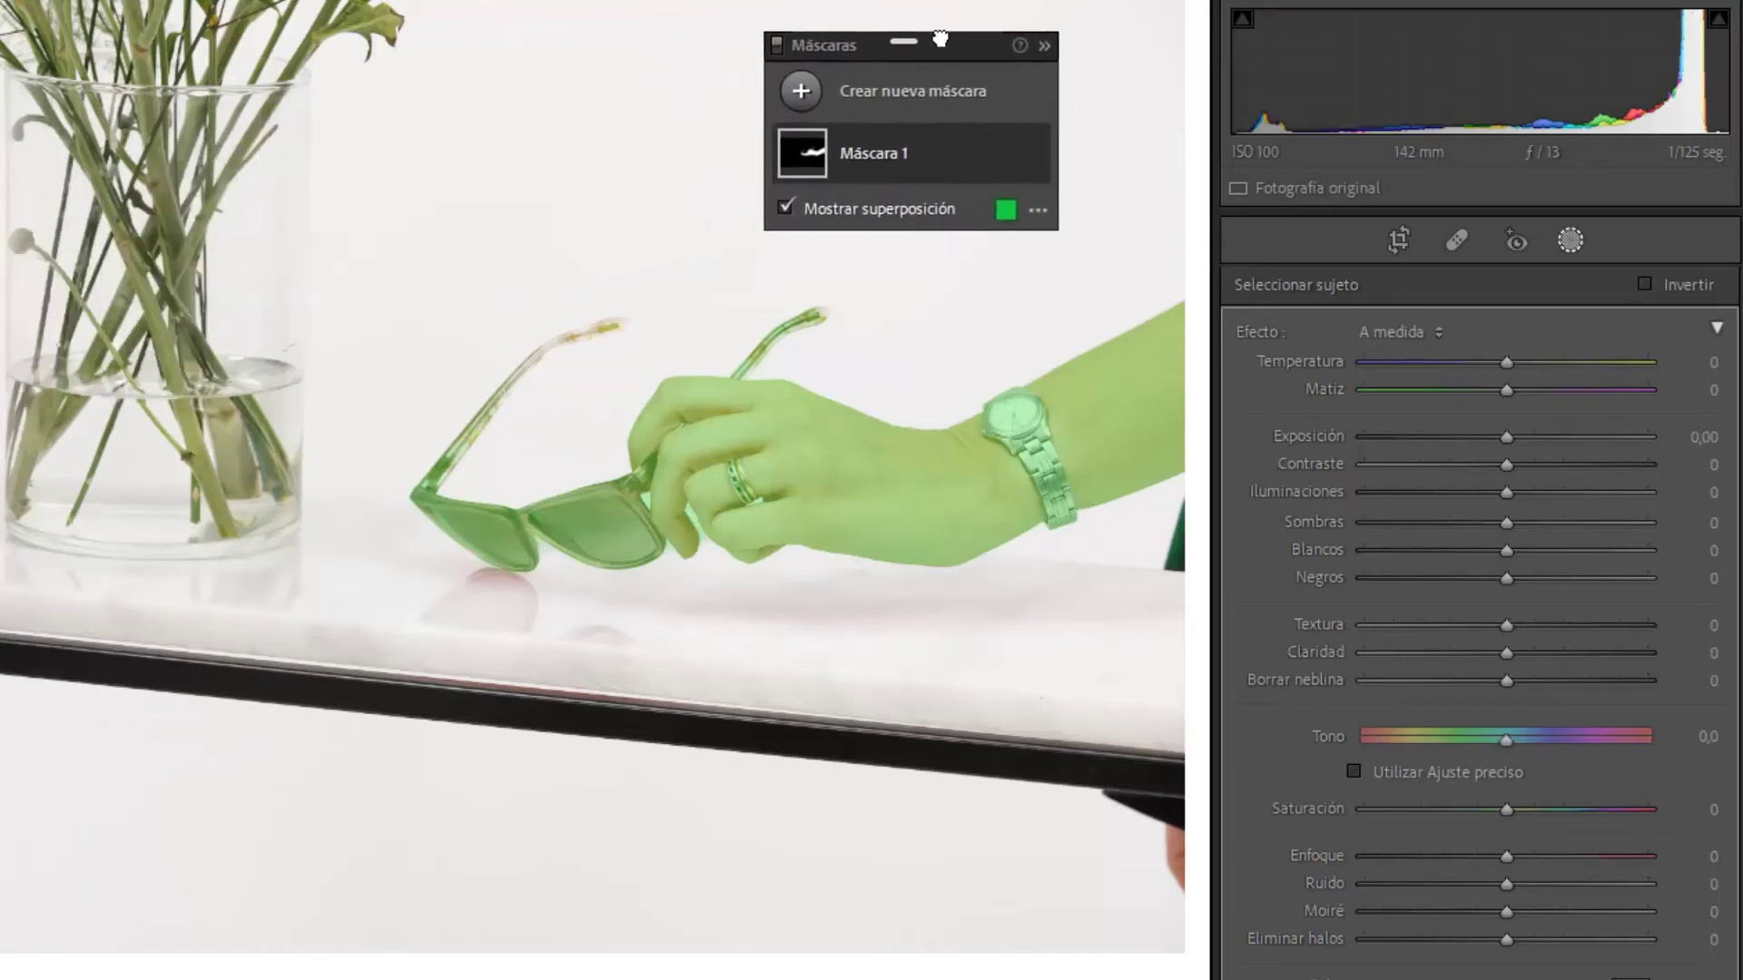
{"action": "mouse_move", "coordinate": [957, 160]}
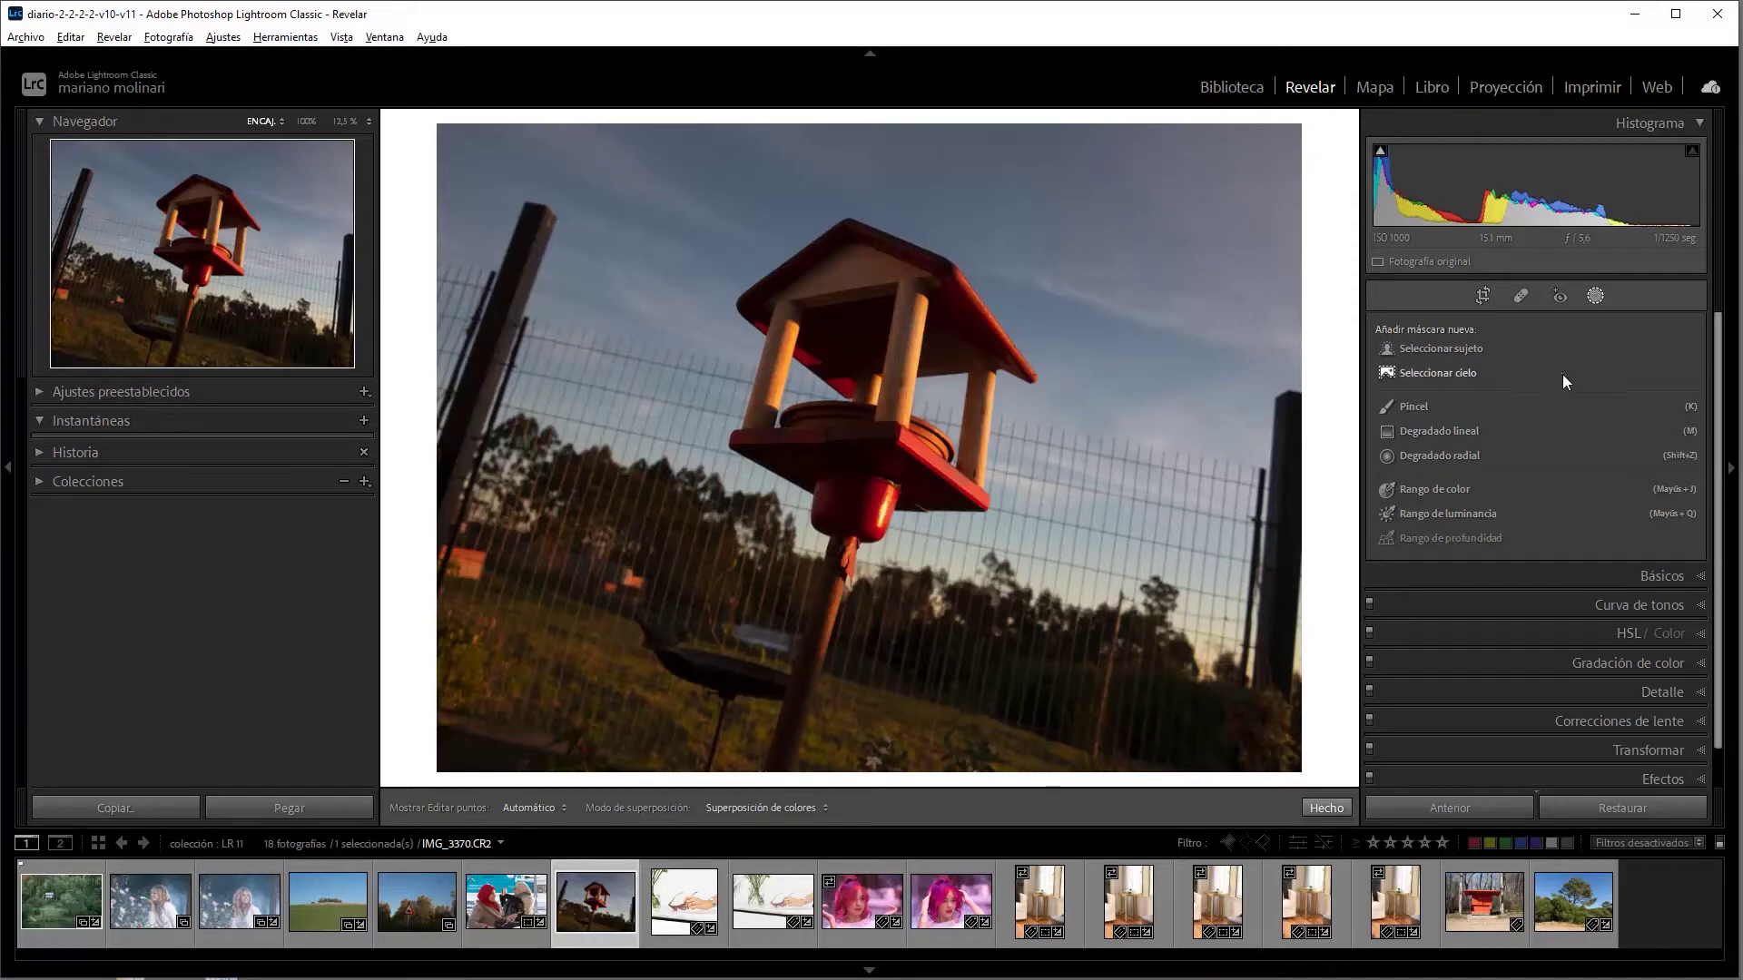
Auto-mask the birdhouse as the subject and toggle its overlay on and off
{"action": "left_click", "coordinate": [1450, 347]}
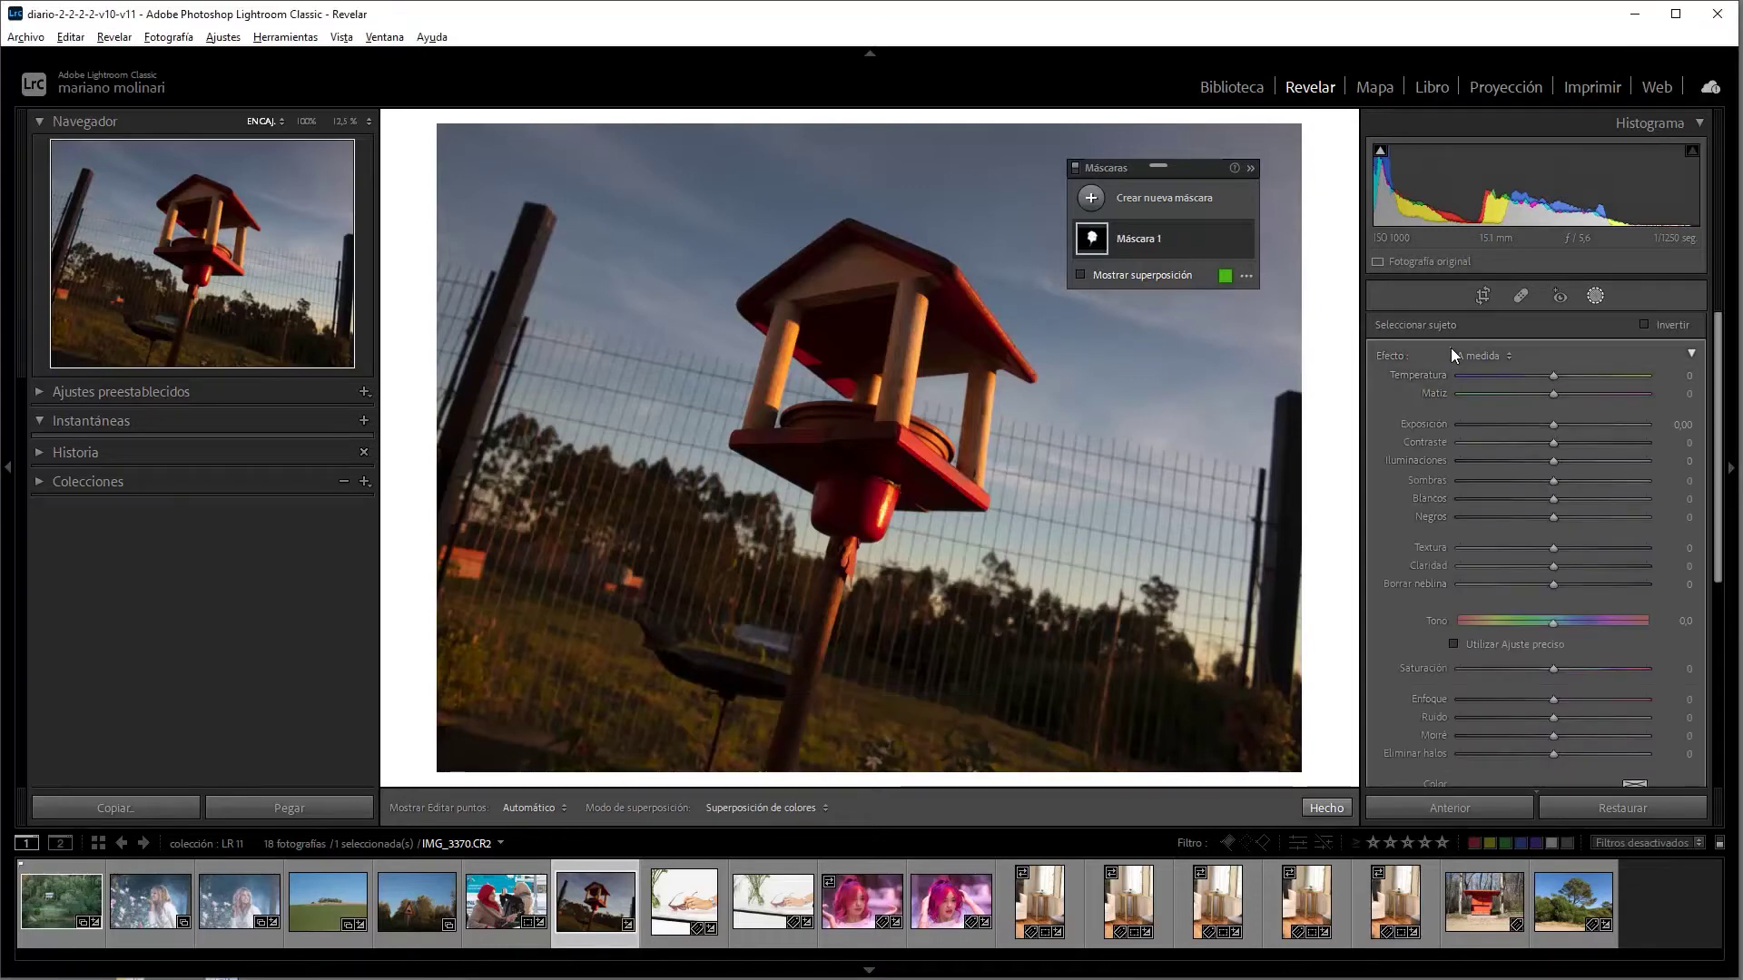
{"action": "left_click", "coordinate": [1080, 274]}
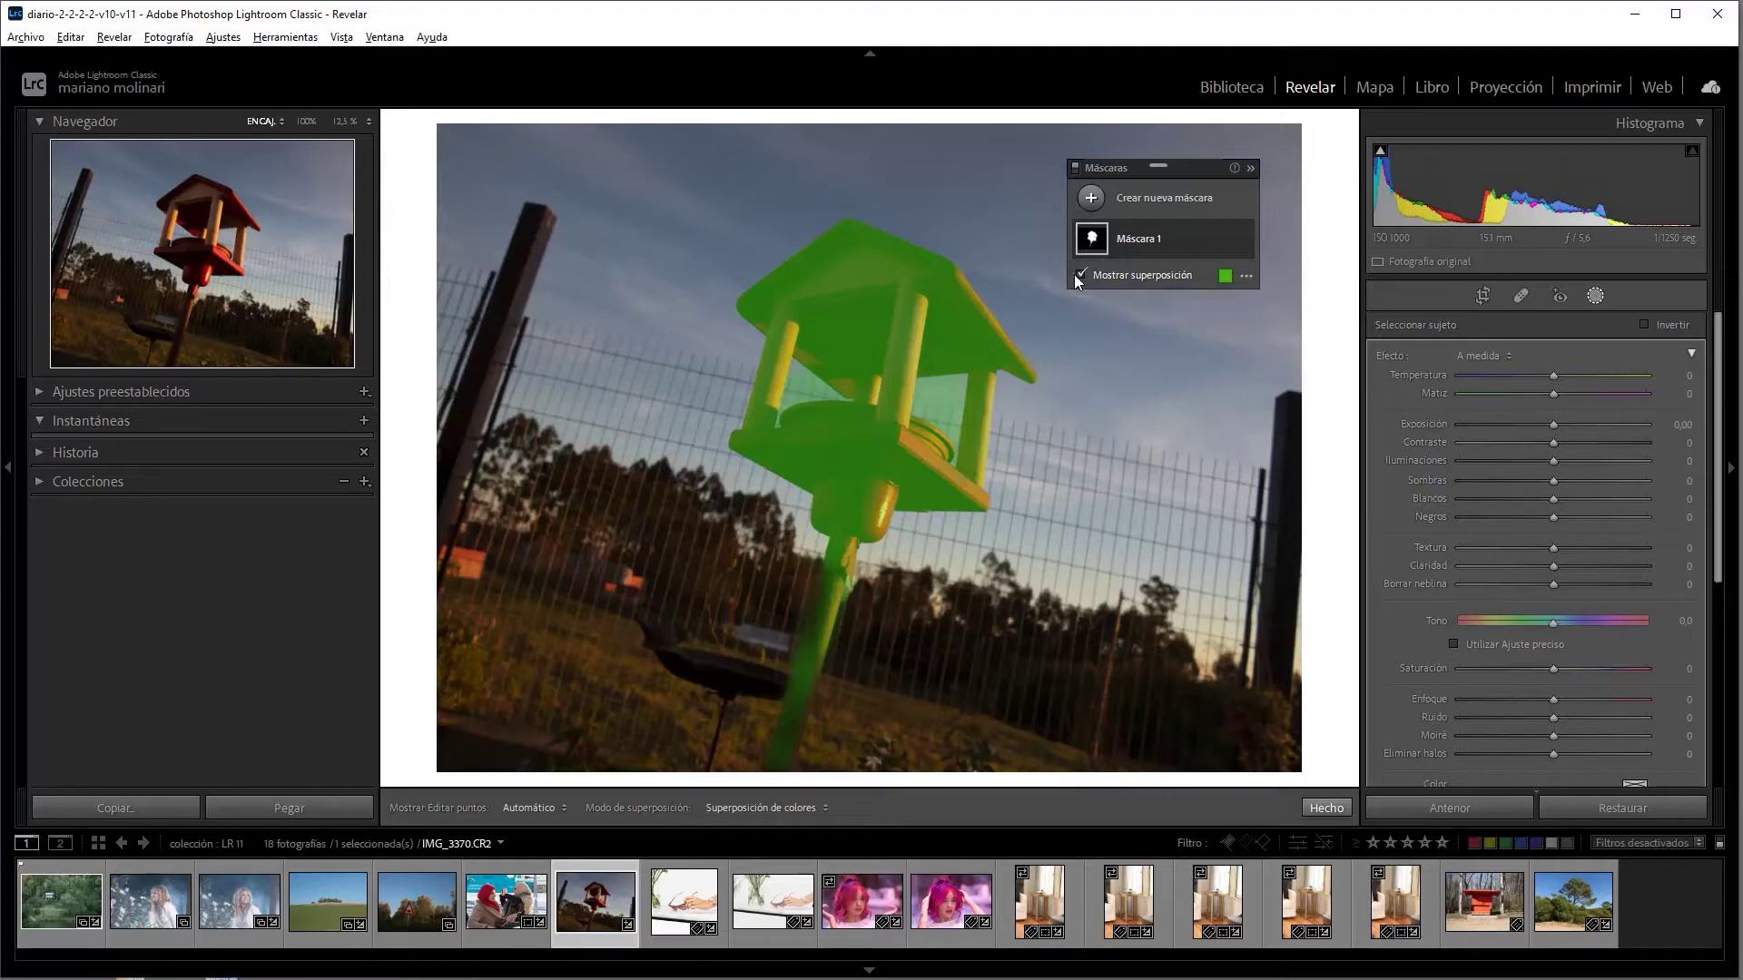
{"action": "left_click", "coordinate": [1078, 274]}
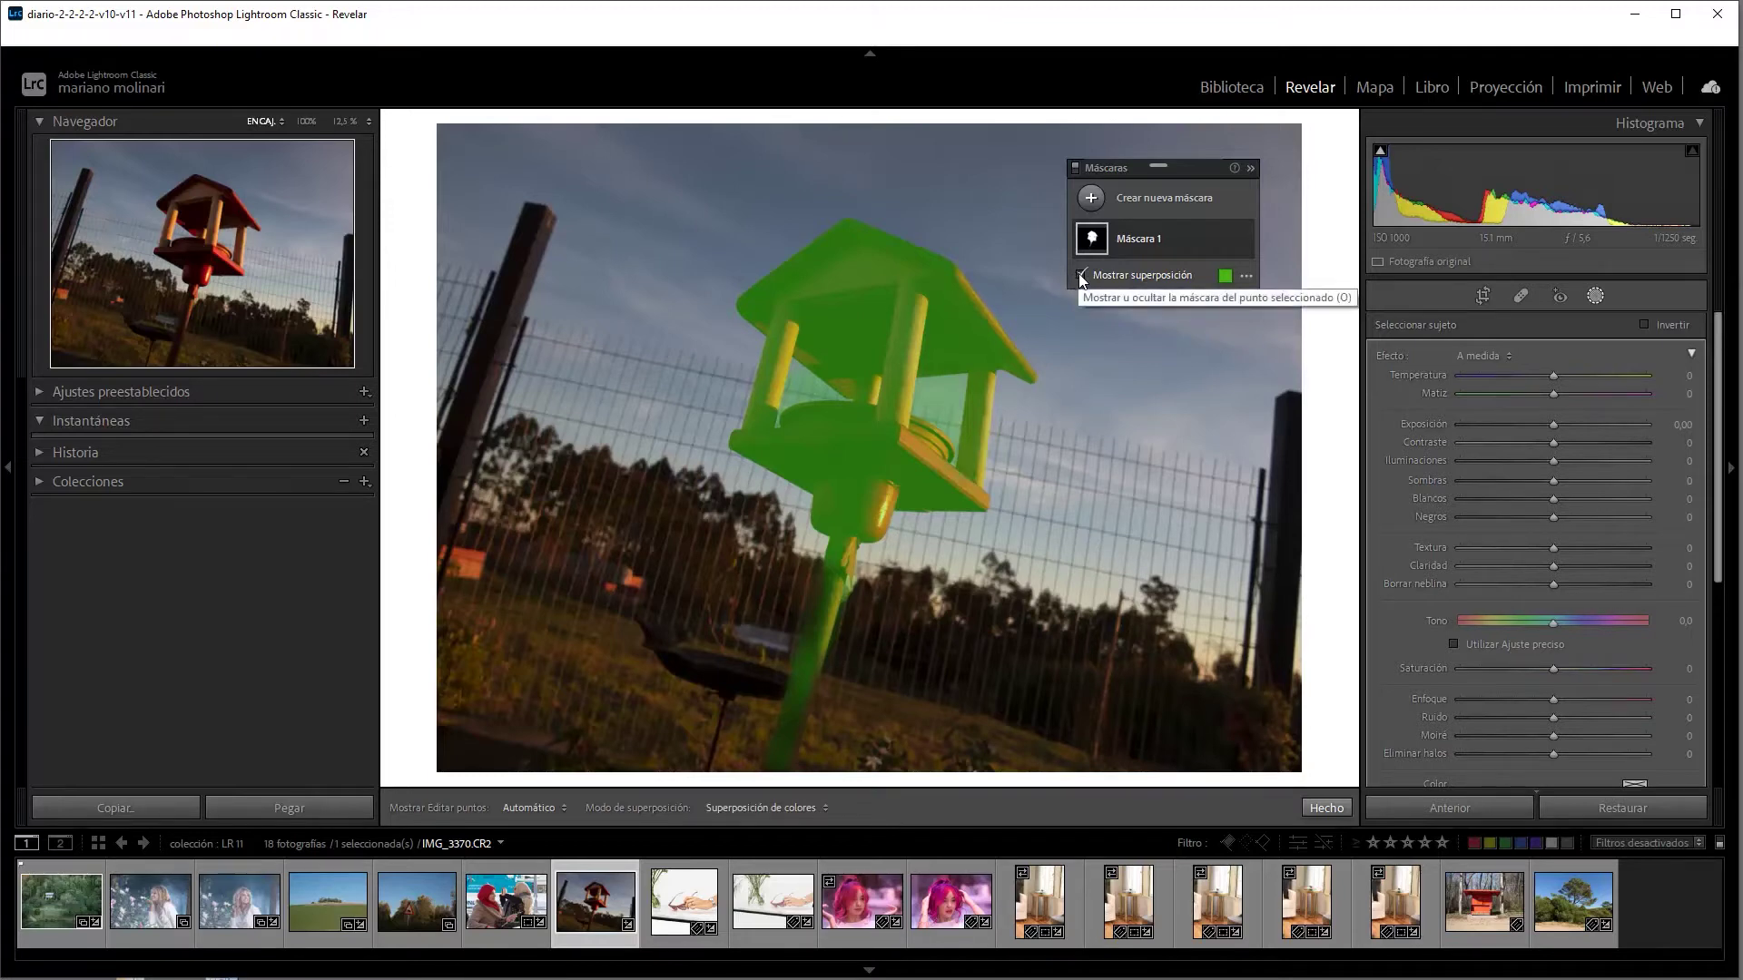
{"action": "left_click", "coordinate": [1080, 274]}
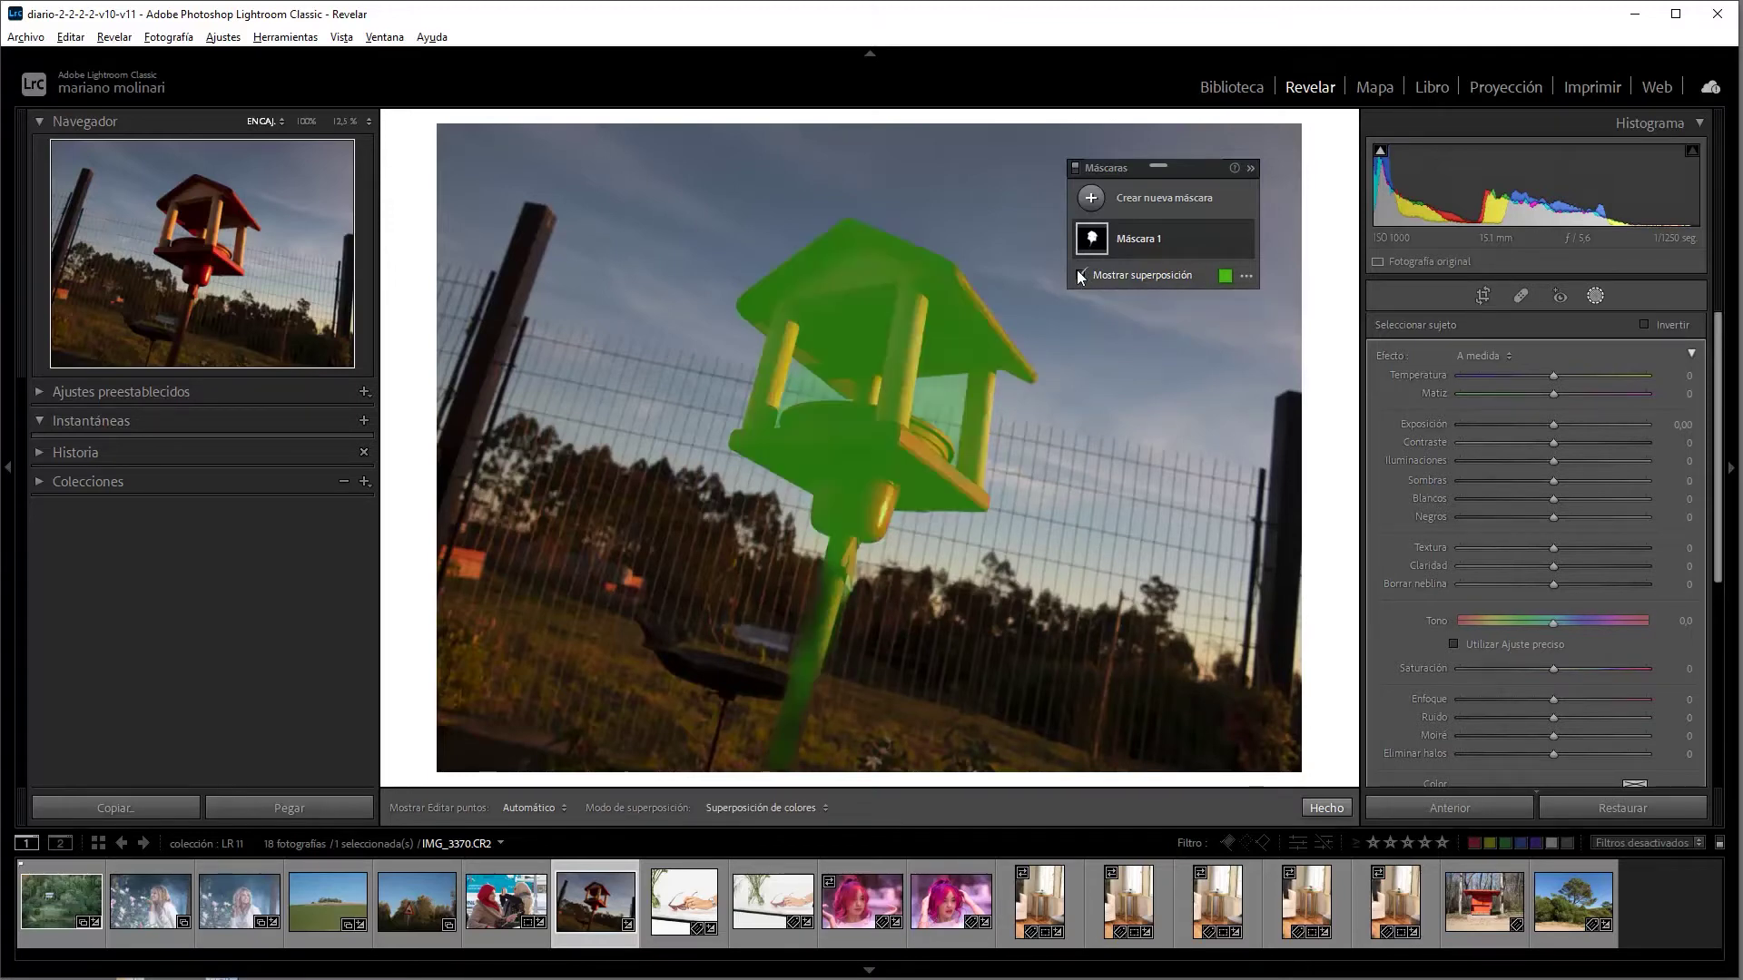
Check the overlay display options, hide the overlay, and expand Máscara 1 to show Sujeto 1
{"action": "left_click", "coordinate": [1246, 276]}
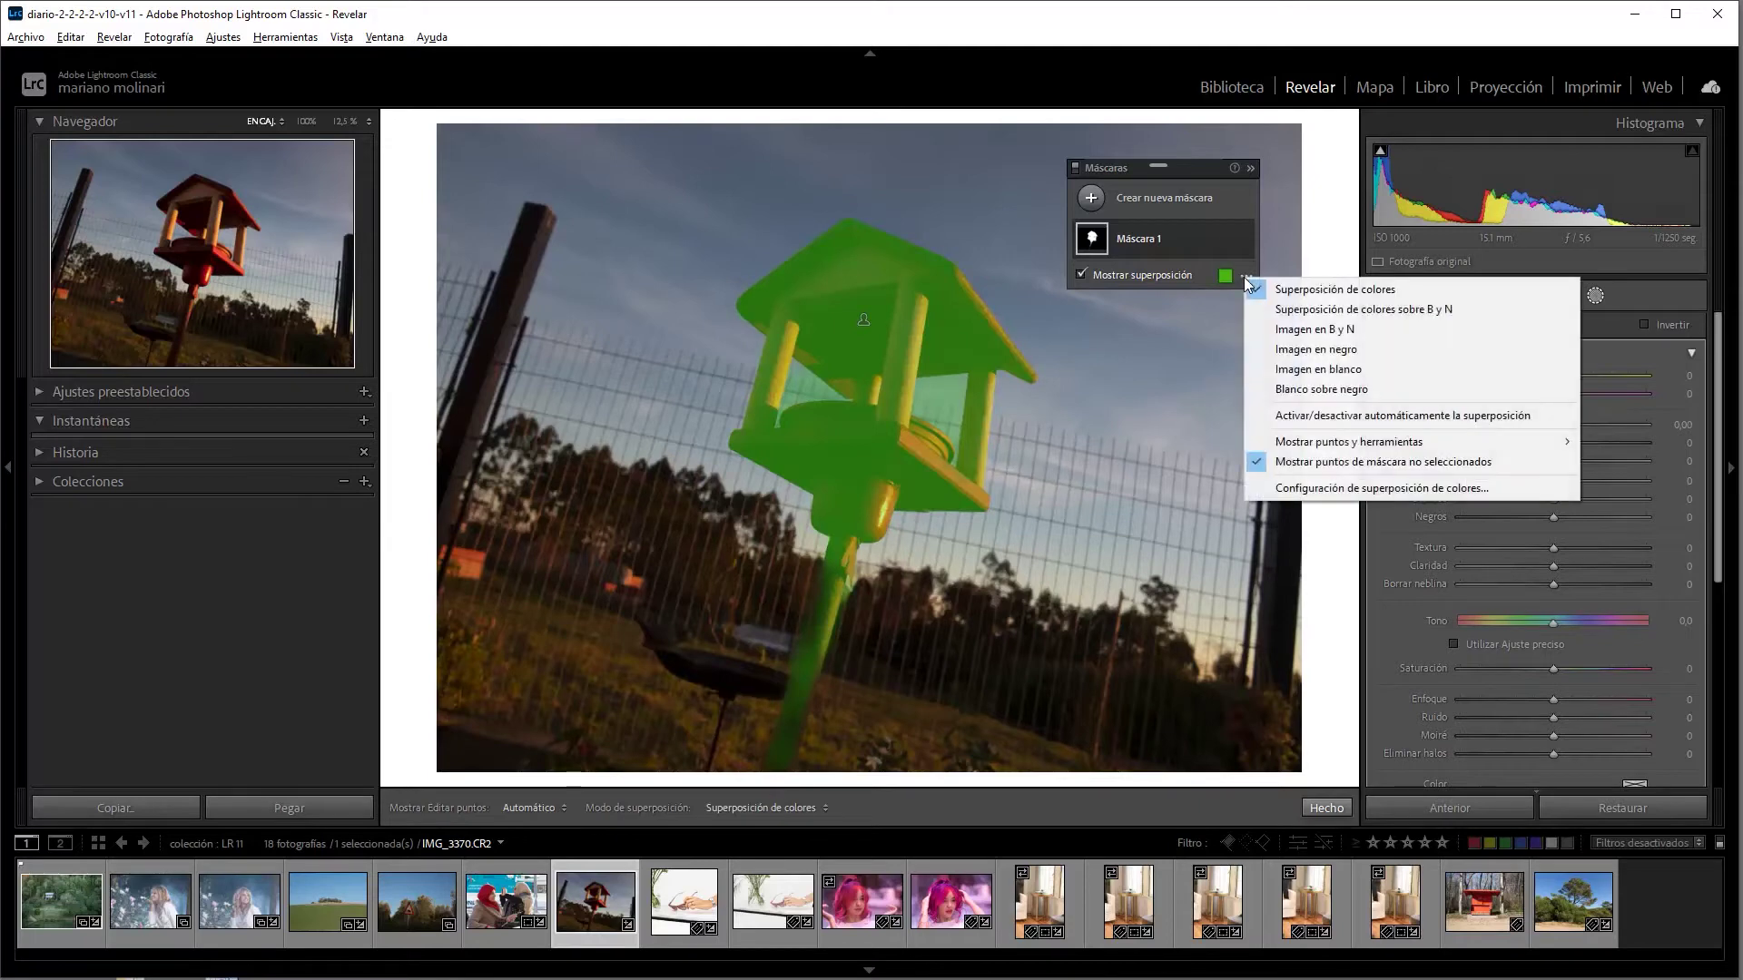
{"action": "left_click", "coordinate": [1081, 277]}
{"action": "left_click", "coordinate": [1081, 277]}
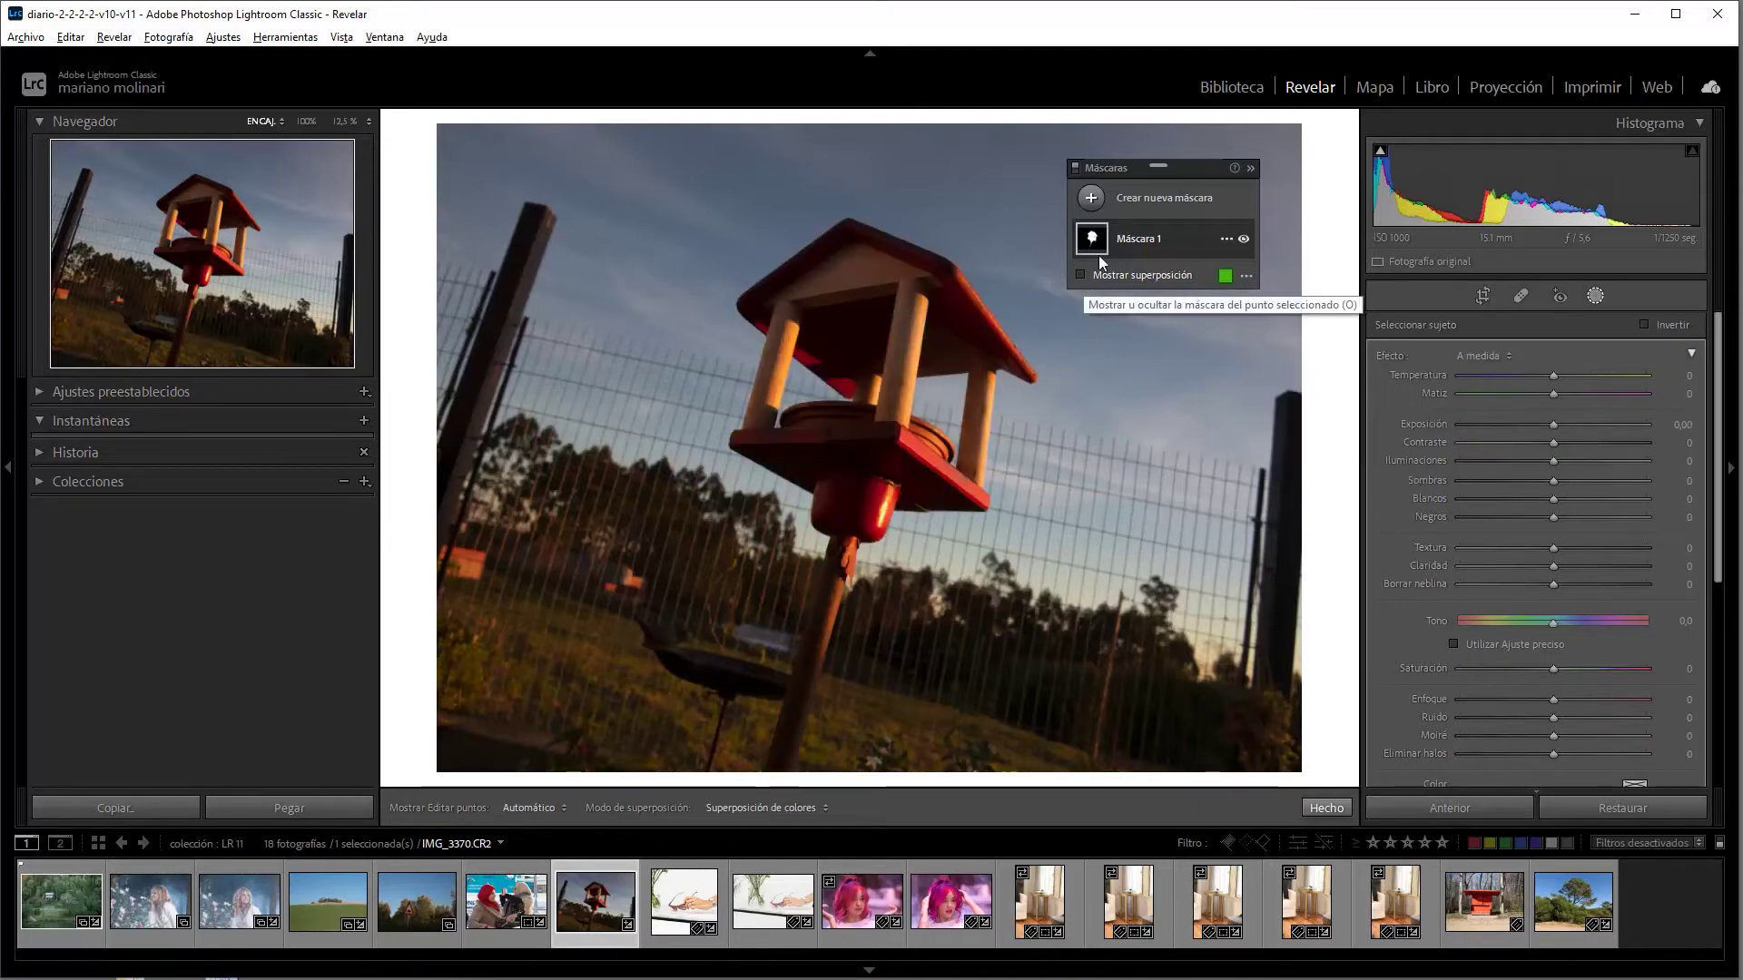
{"action": "left_click", "coordinate": [1100, 257]}
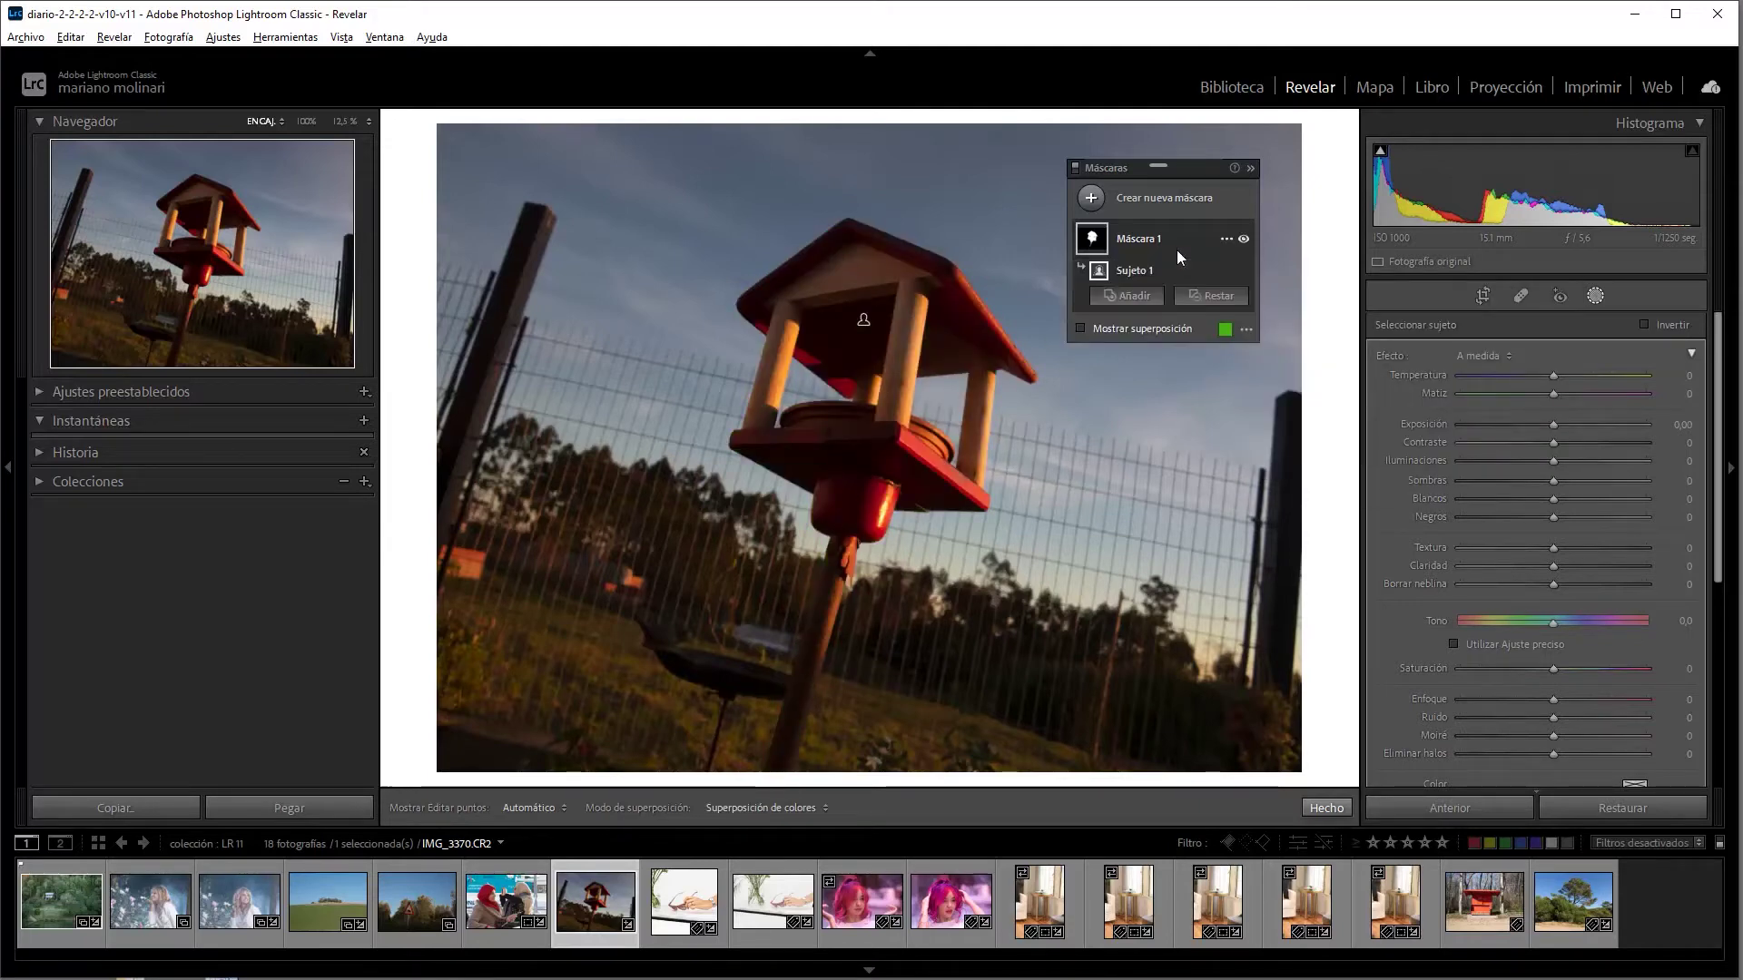
Give the birdhouse mask exposure 1,16, contrast 6, highlights −42, clarity 19, temperature 17, and show its overlay
{"action": "left_click", "coordinate": [1572, 426]}
{"action": "left_click_drag", "start_coordinate": [1572, 423], "coordinate": [1512, 461]}
{"action": "left_click_drag", "start_coordinate": [1553, 566], "coordinate": [1572, 566]}
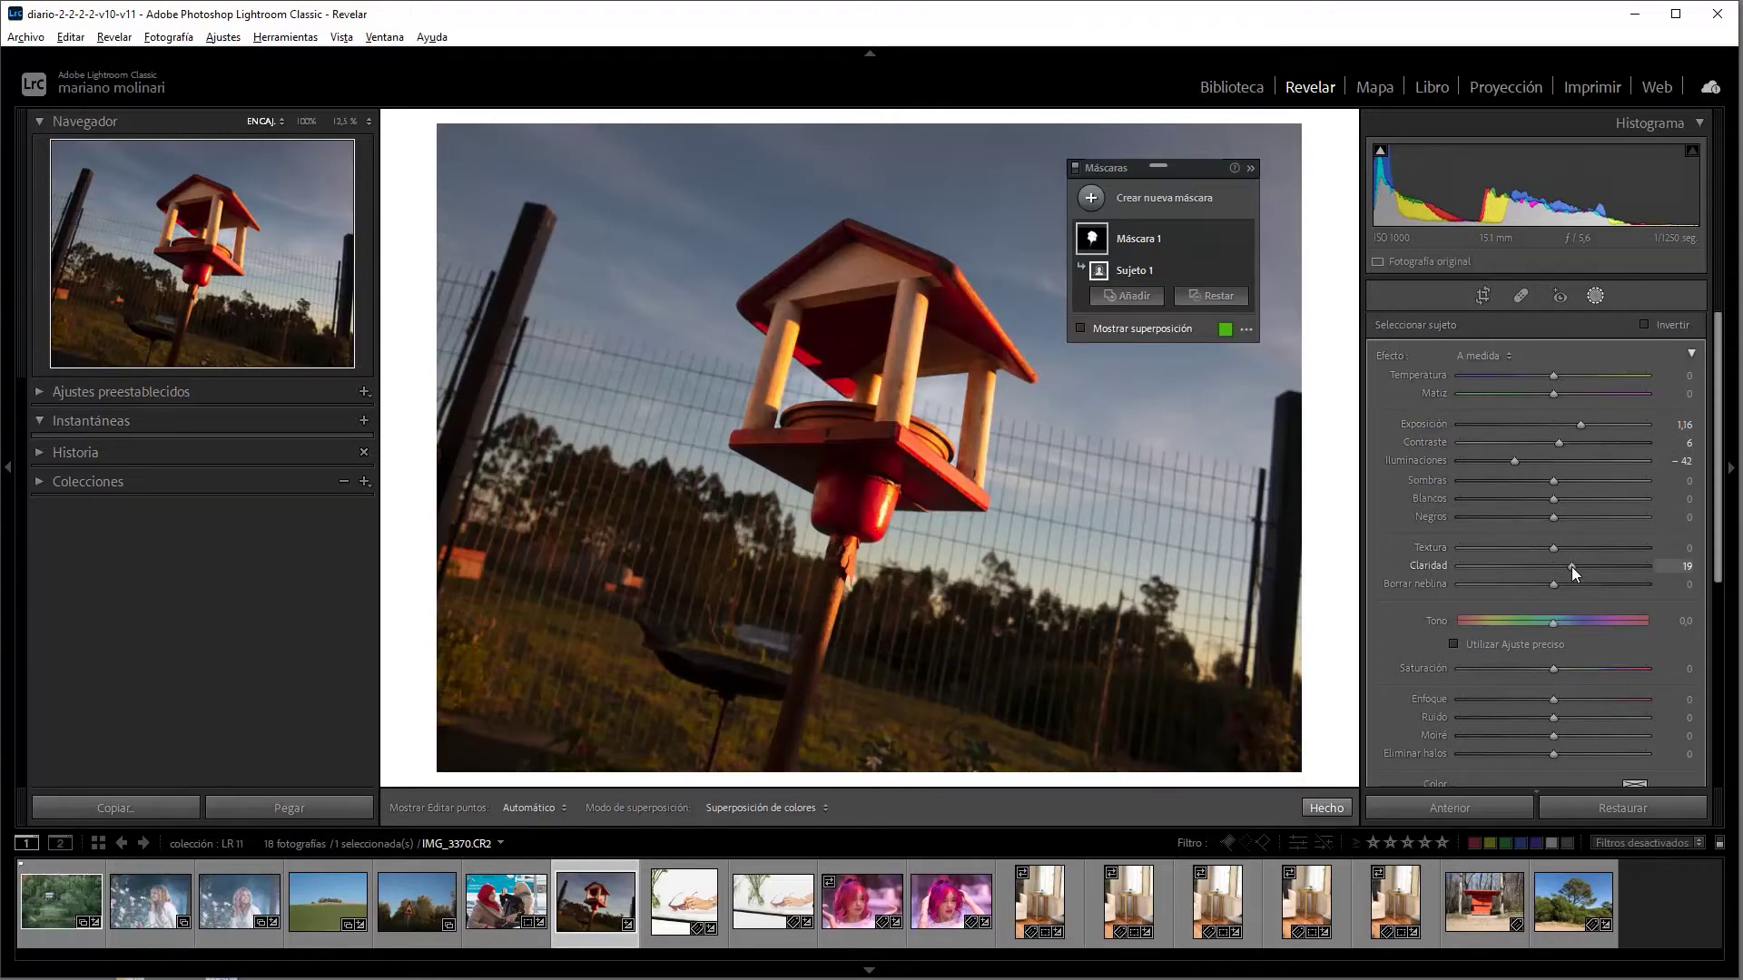
{"action": "left_click", "coordinate": [1567, 377]}
{"action": "left_click", "coordinate": [1568, 378]}
{"action": "left_click", "coordinate": [1079, 329]}
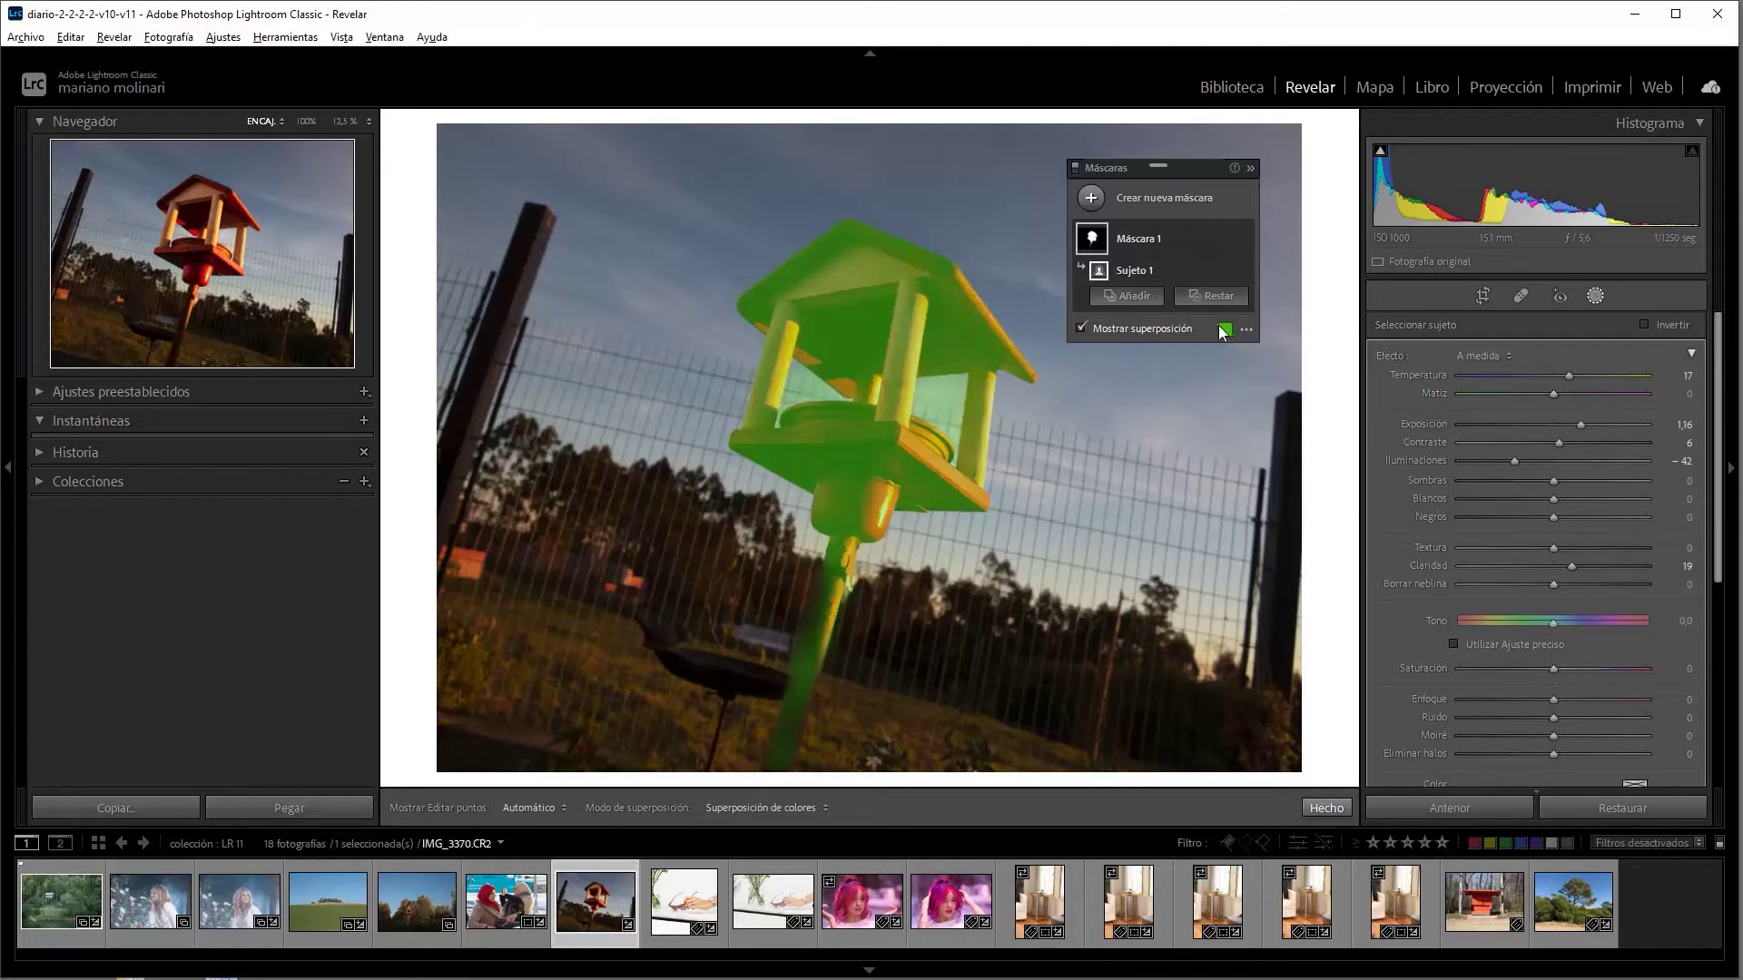
{"action": "left_click", "coordinate": [1246, 328]}
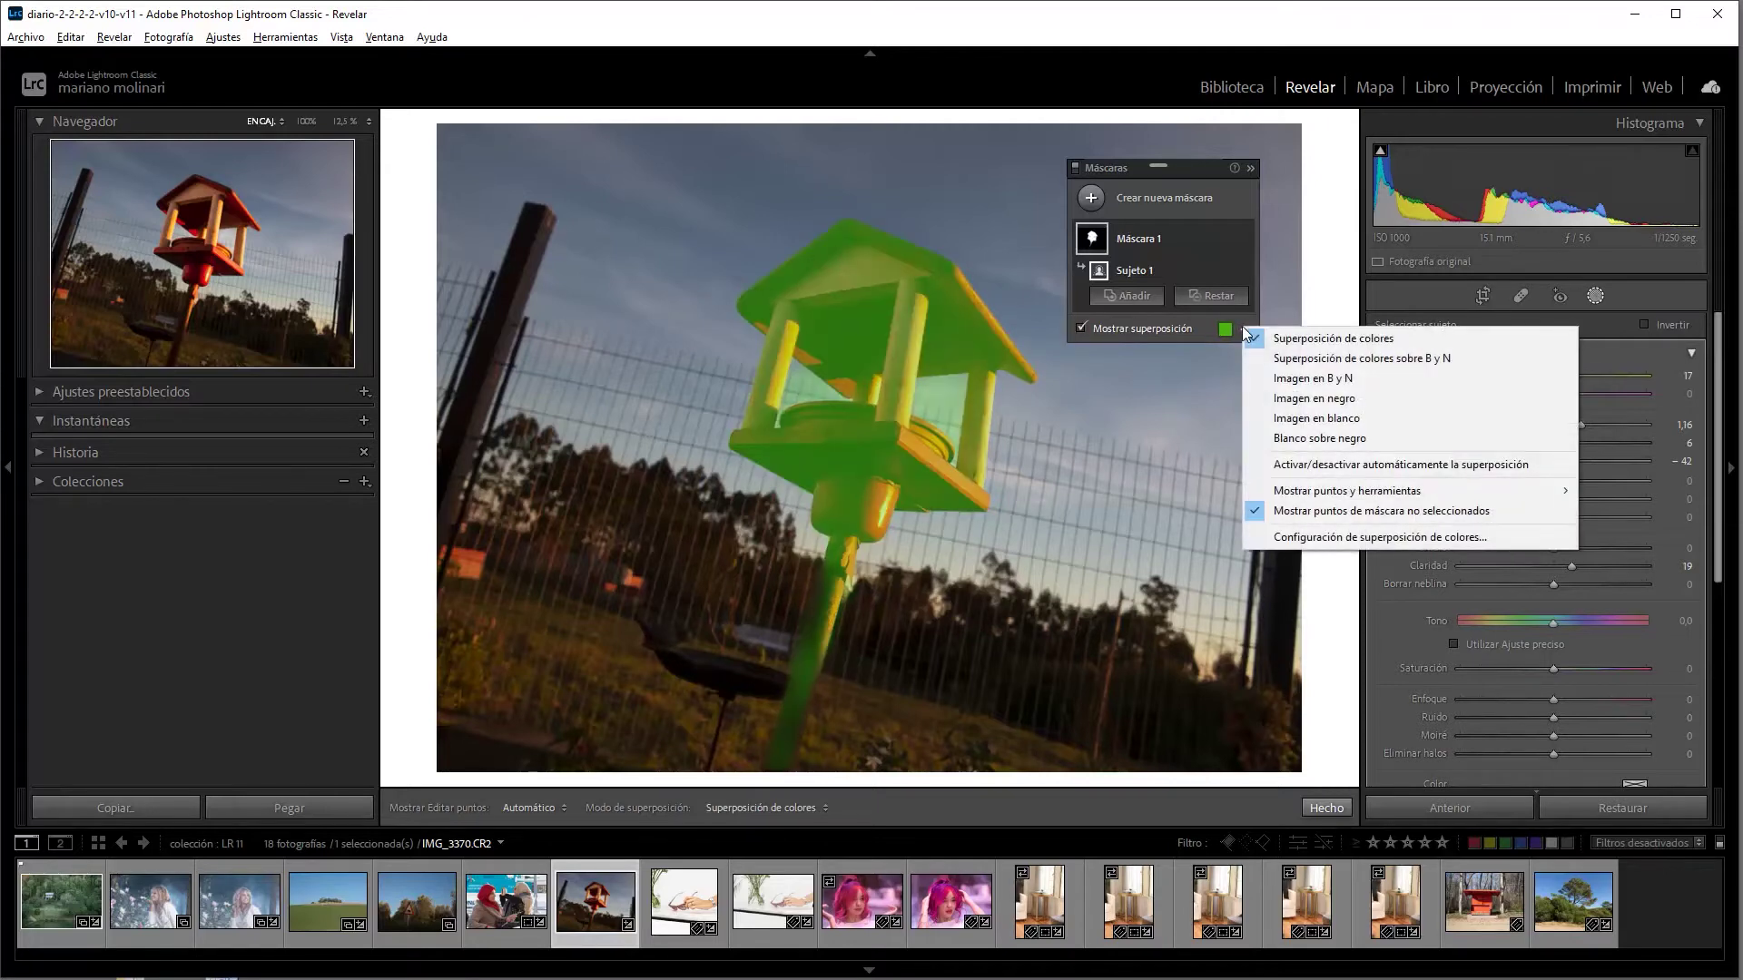
View the mask white on black and subtract a colour range sampled from the feeder windows
{"action": "left_click", "coordinate": [1305, 439]}
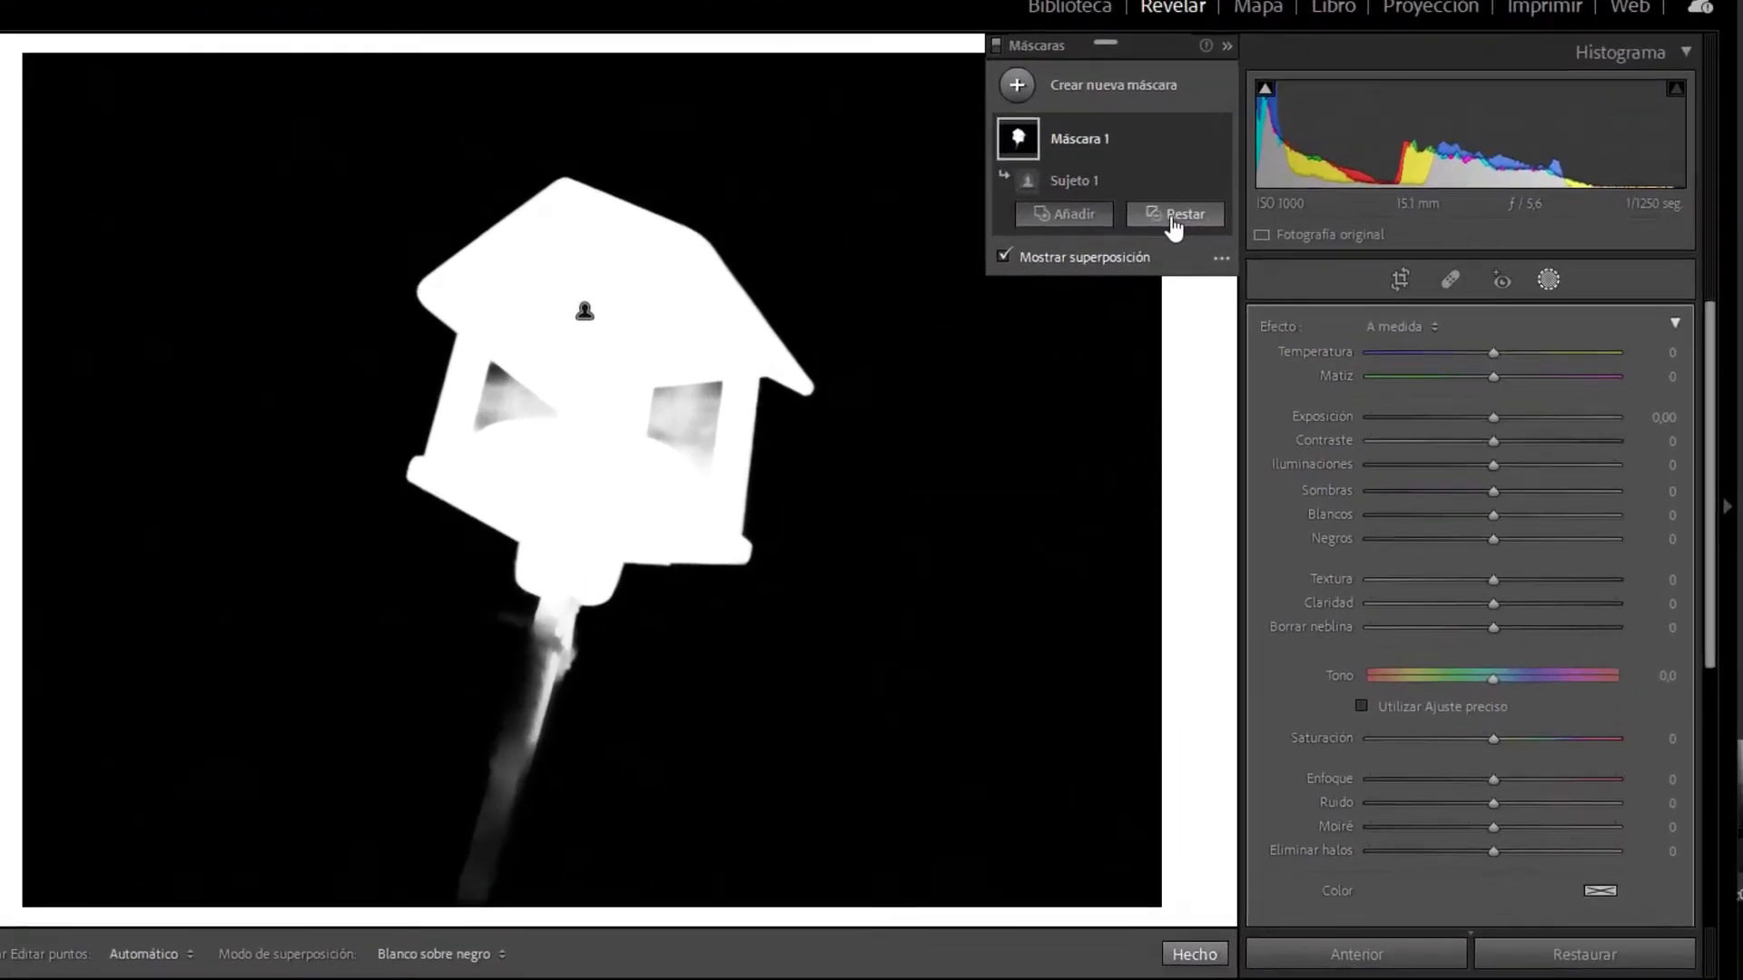
{"action": "left_click", "coordinate": [1175, 216]}
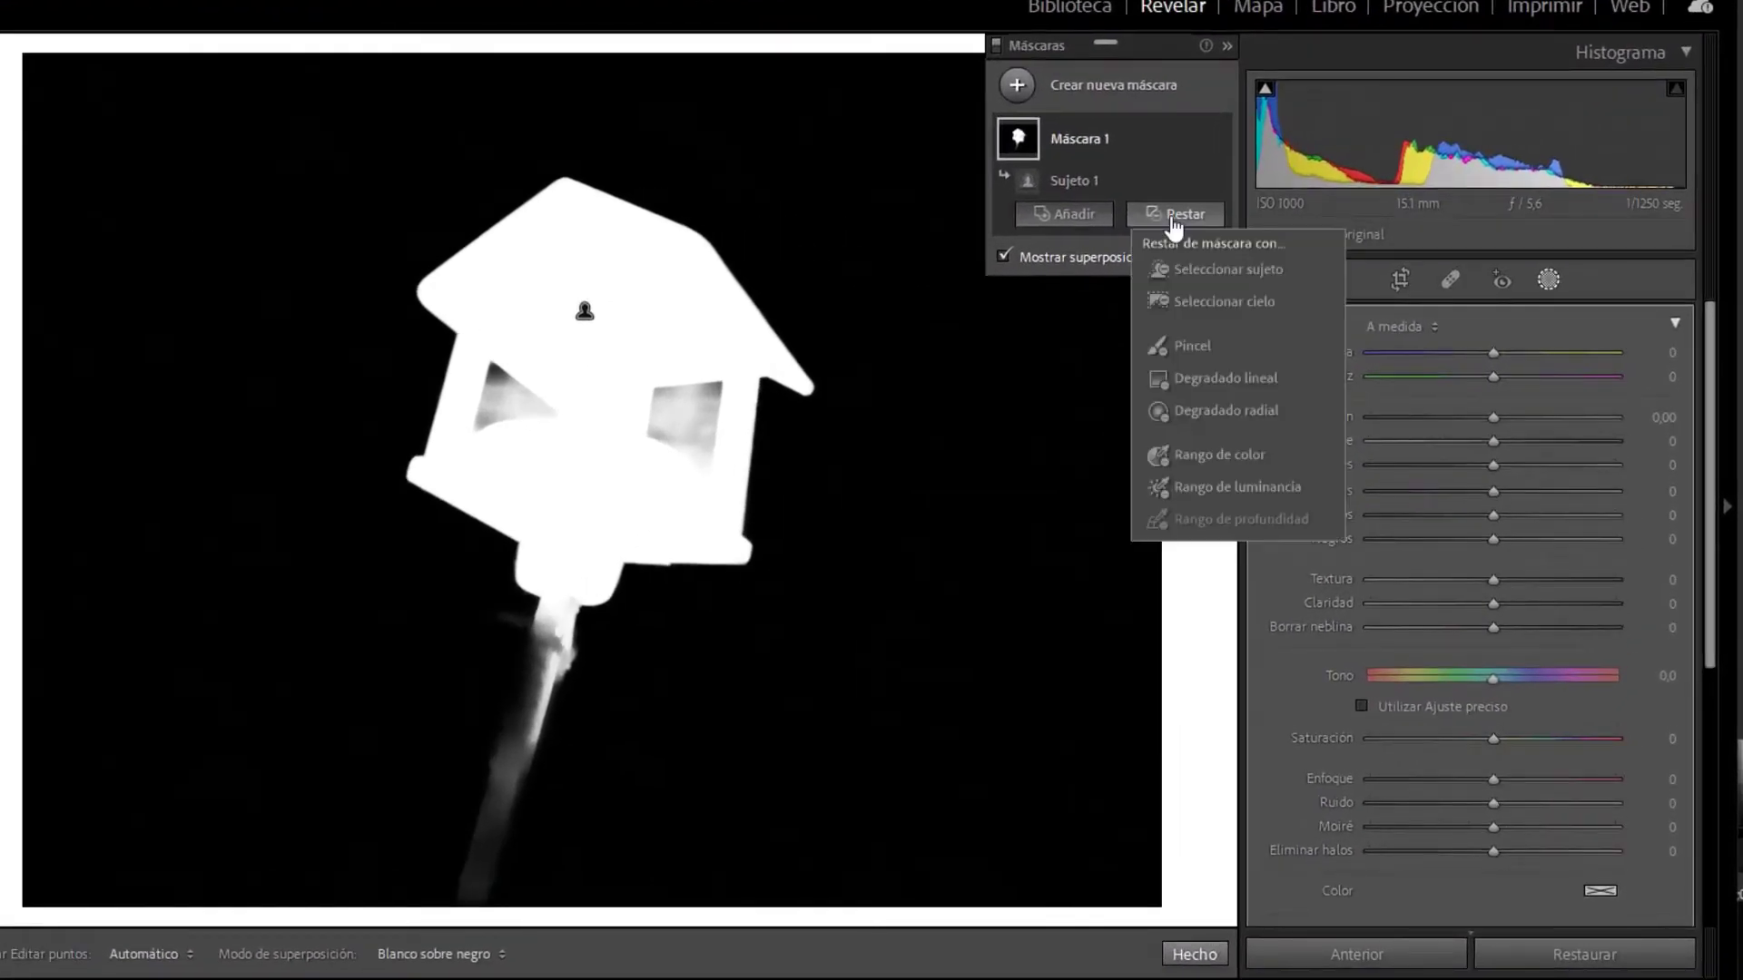
{"action": "left_click", "coordinate": [1221, 455]}
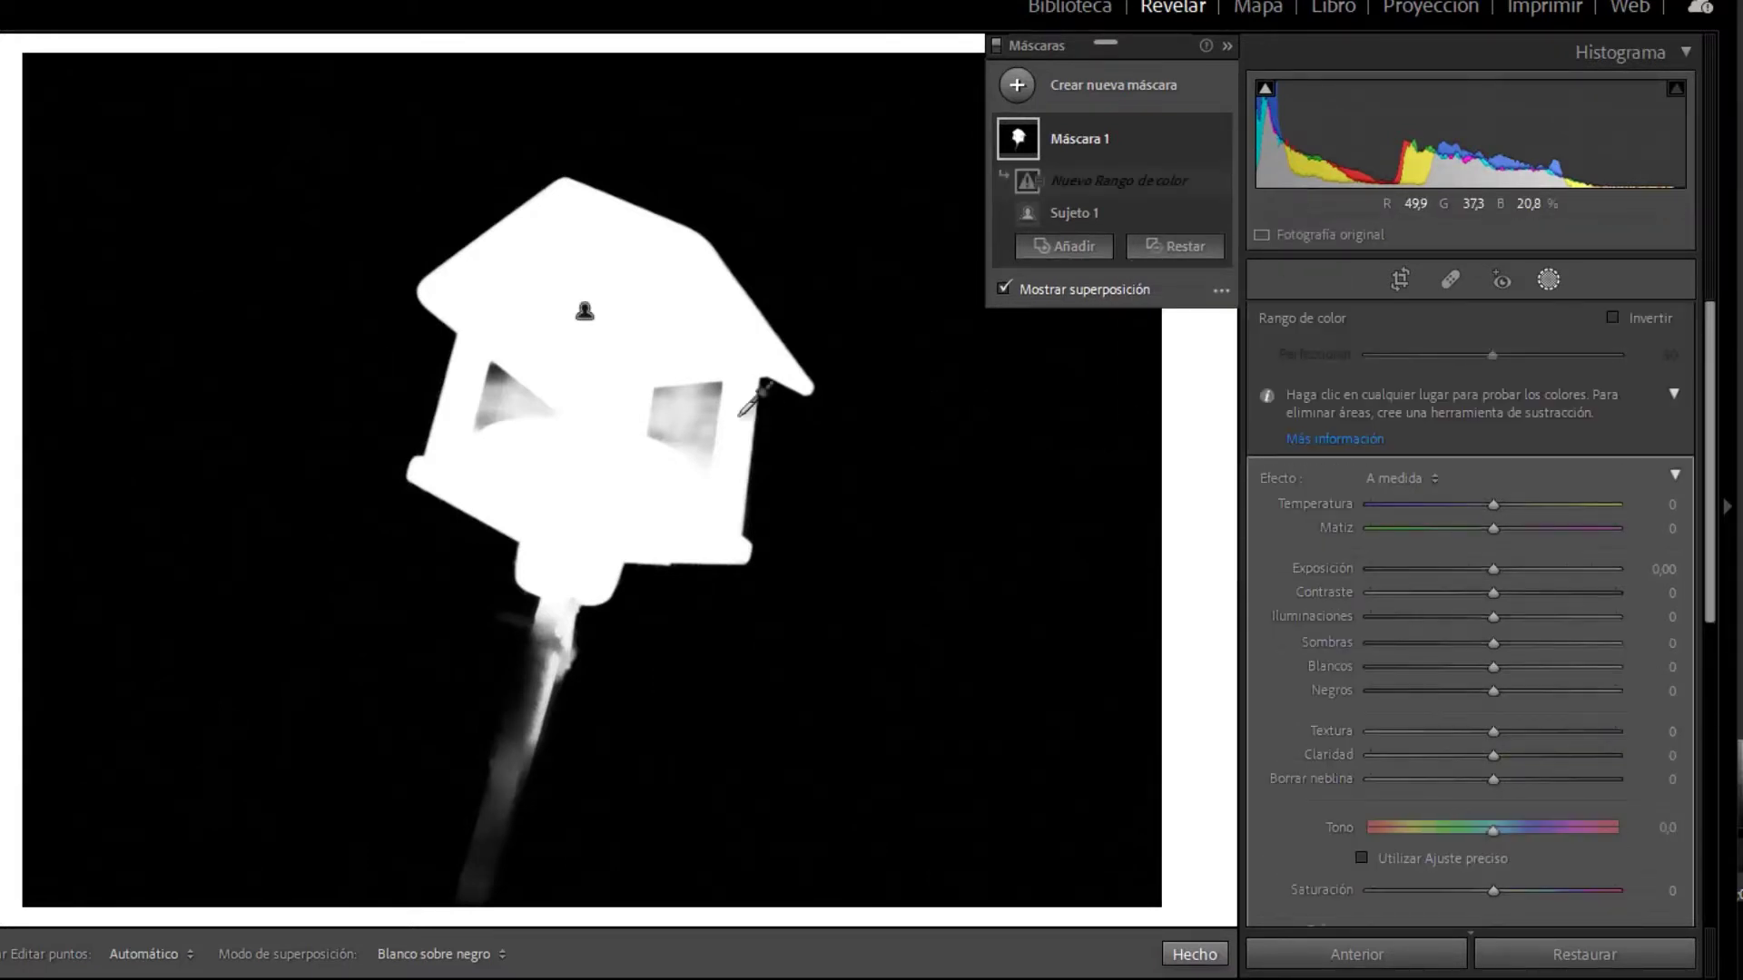
{"action": "left_click_drag", "start_coordinate": [686, 397], "coordinate": [701, 423]}
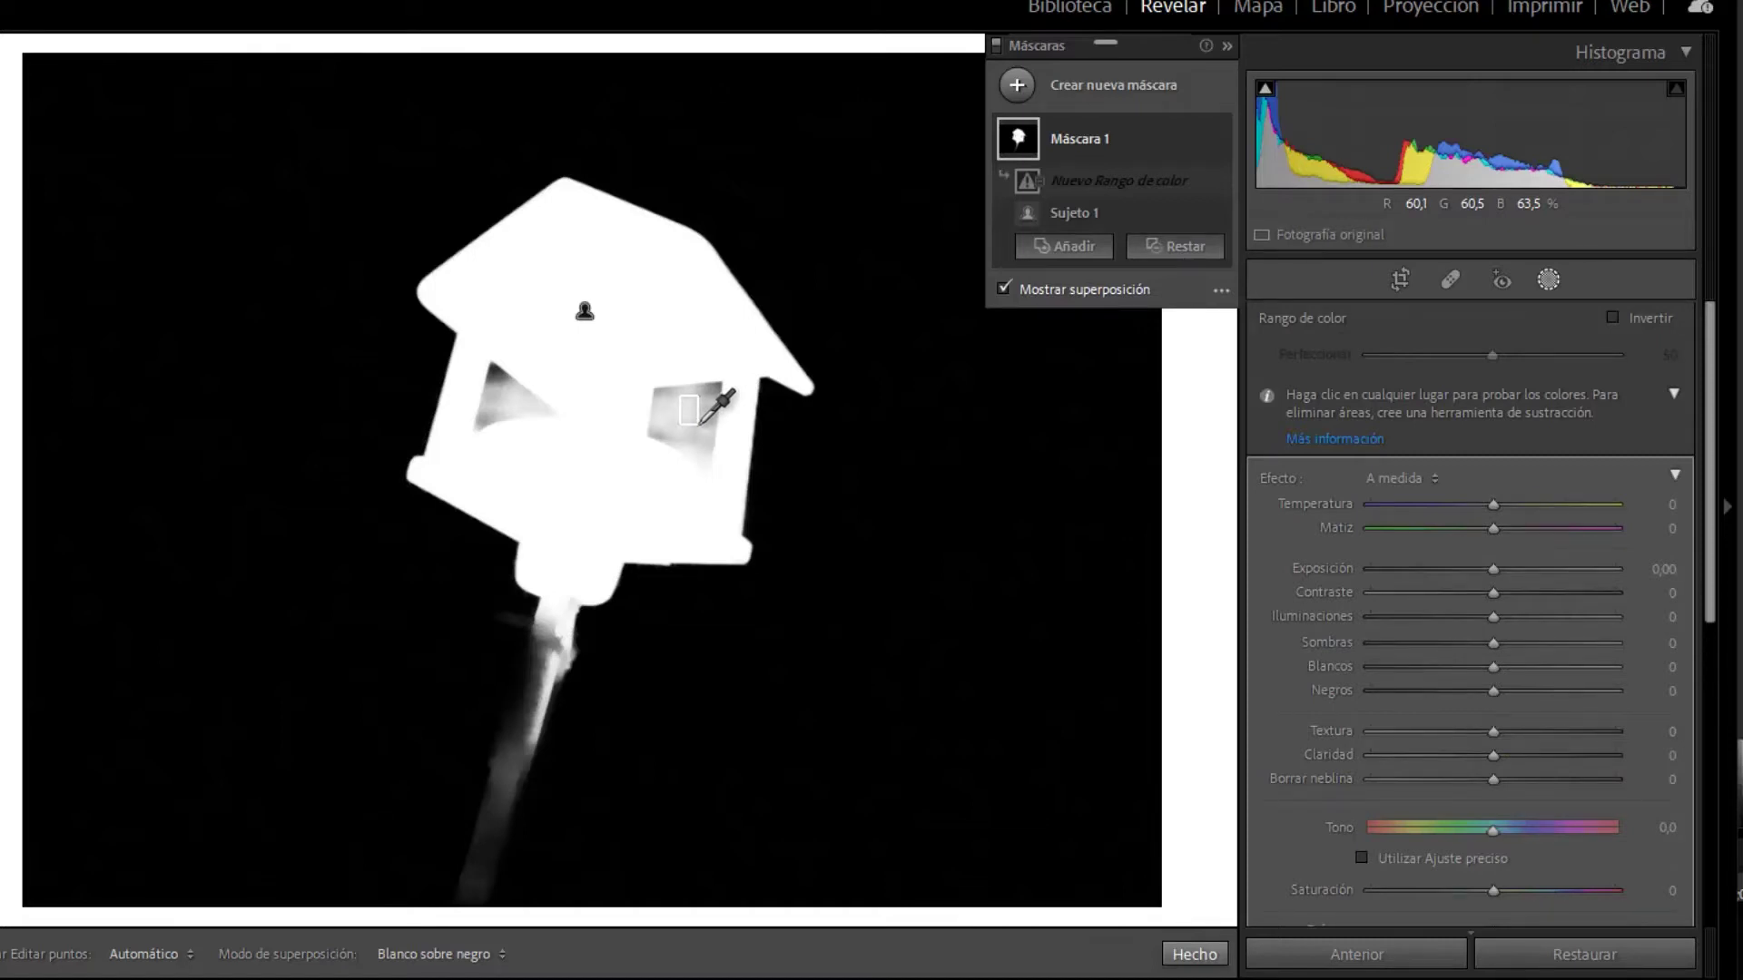
{"action": "left_click_drag", "start_coordinate": [701, 423], "coordinate": [701, 423]}
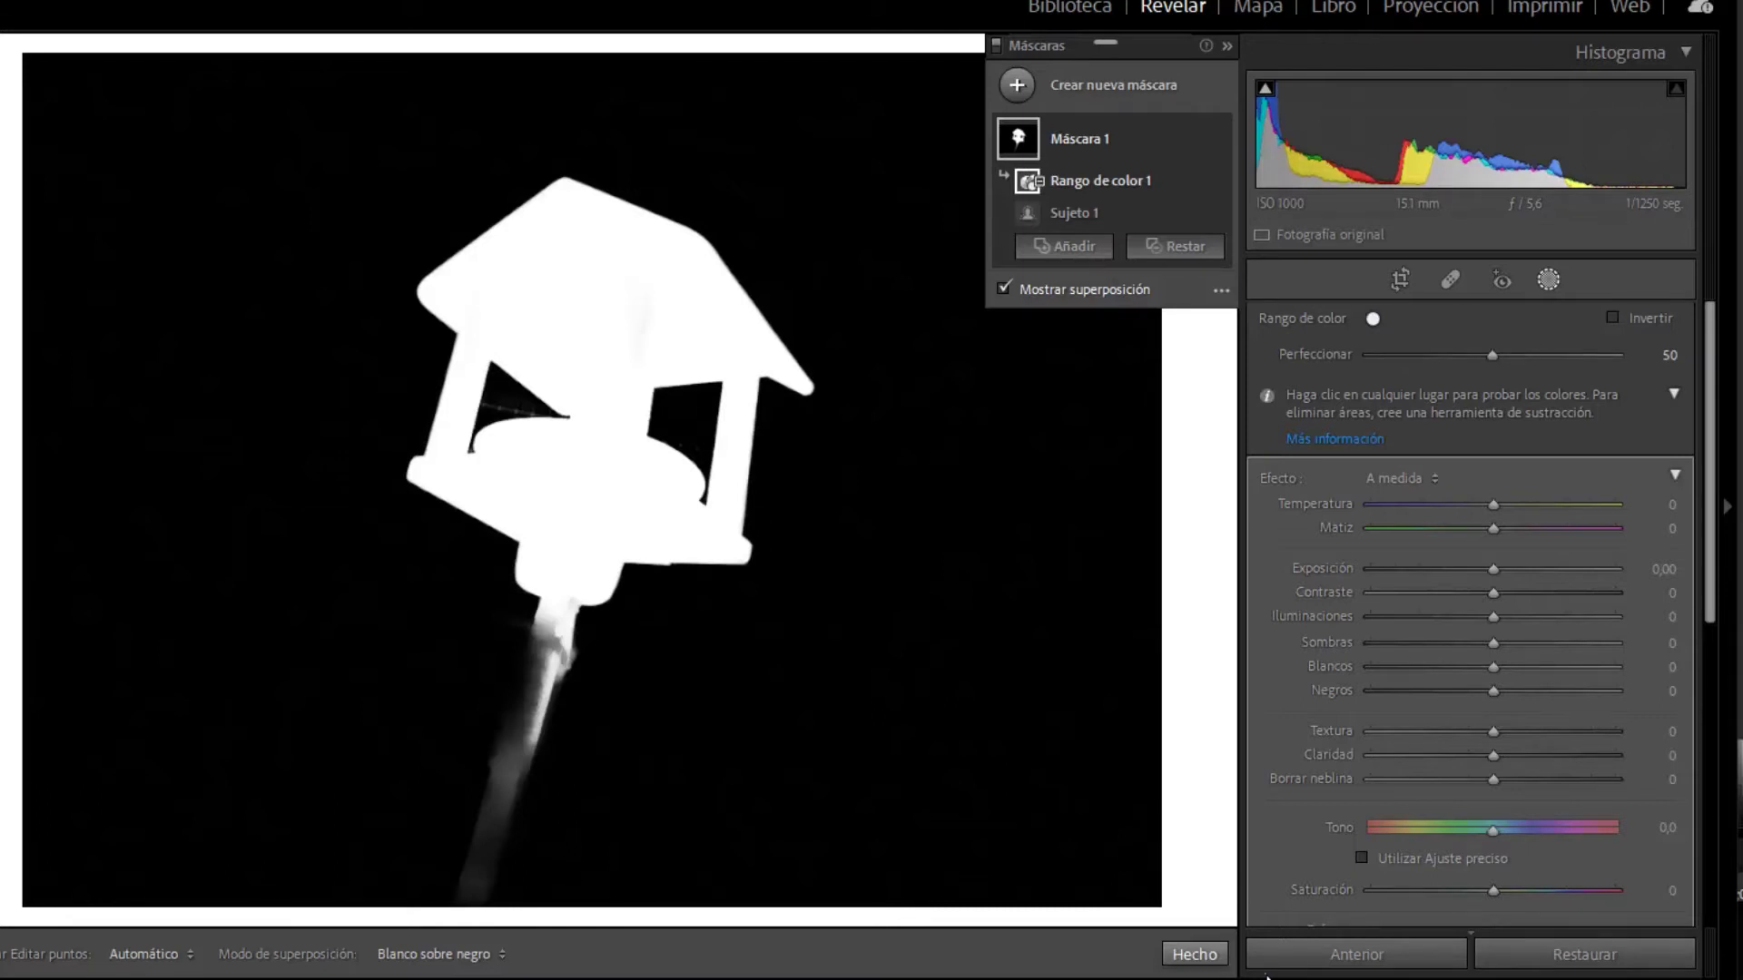
{"action": "left_click", "coordinate": [1004, 289]}
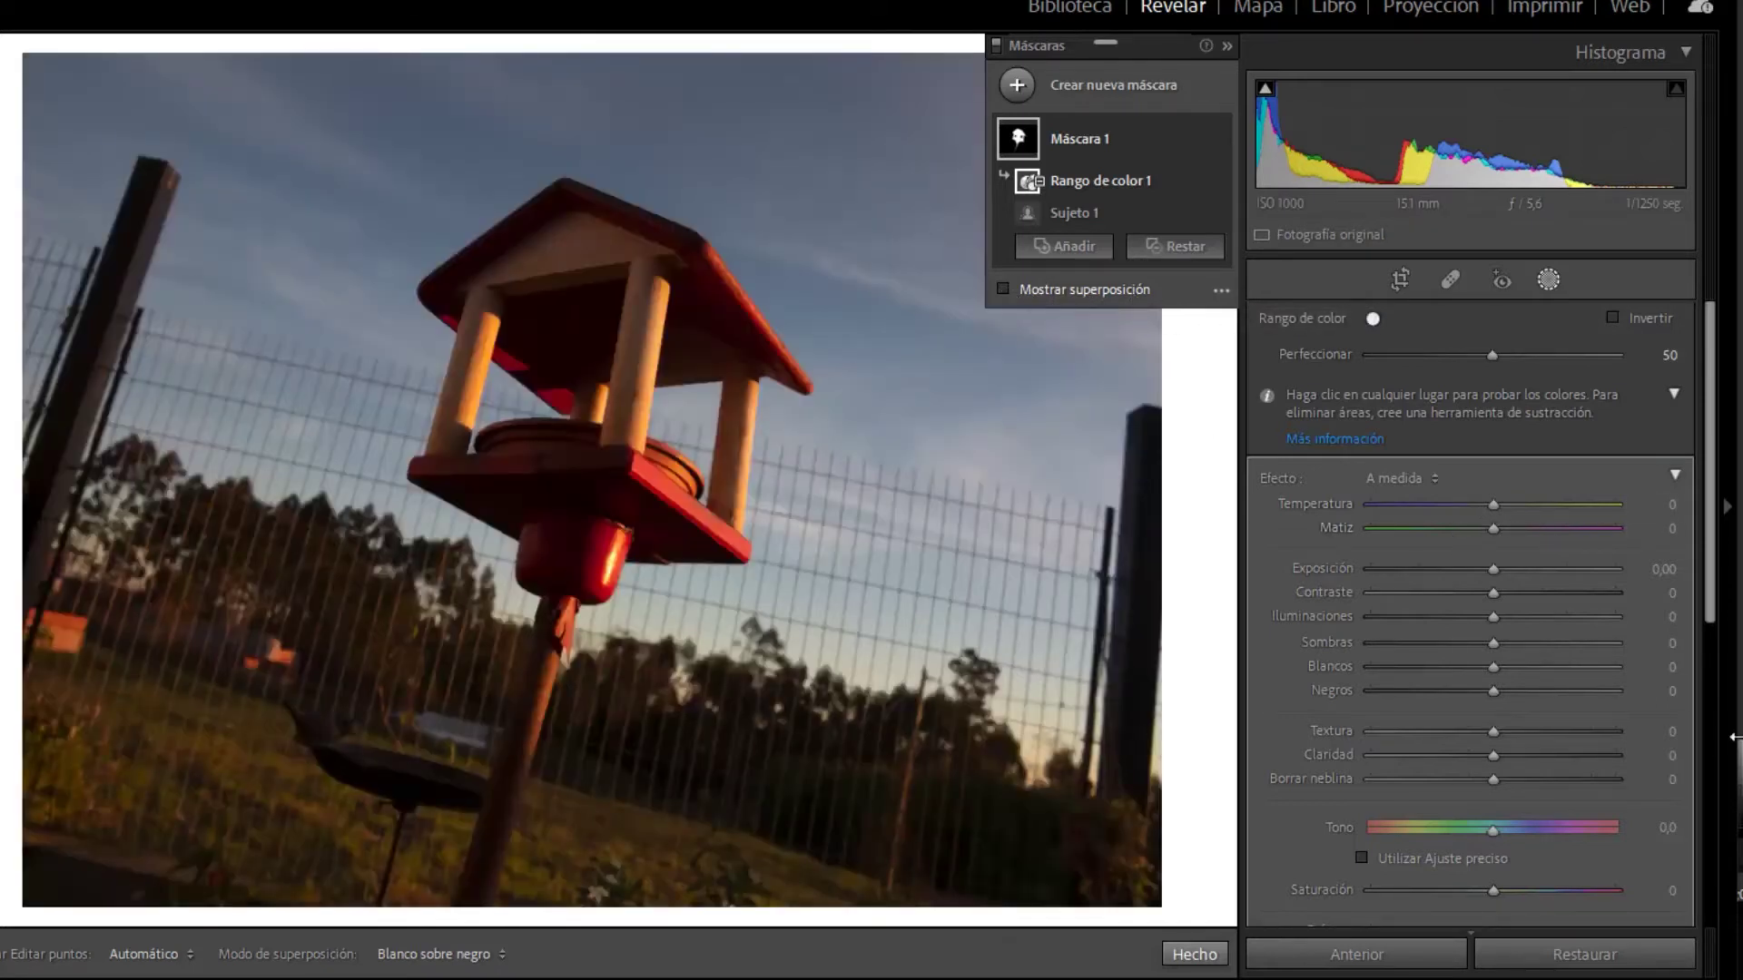
Raise the birdhouse mask's tint to 15, lower highlights, and add clarity 16, dehaze 14, sharpness 22
{"action": "left_click", "coordinate": [1514, 564]}
{"action": "left_click_drag", "start_coordinate": [1516, 564], "coordinate": [1538, 565]}
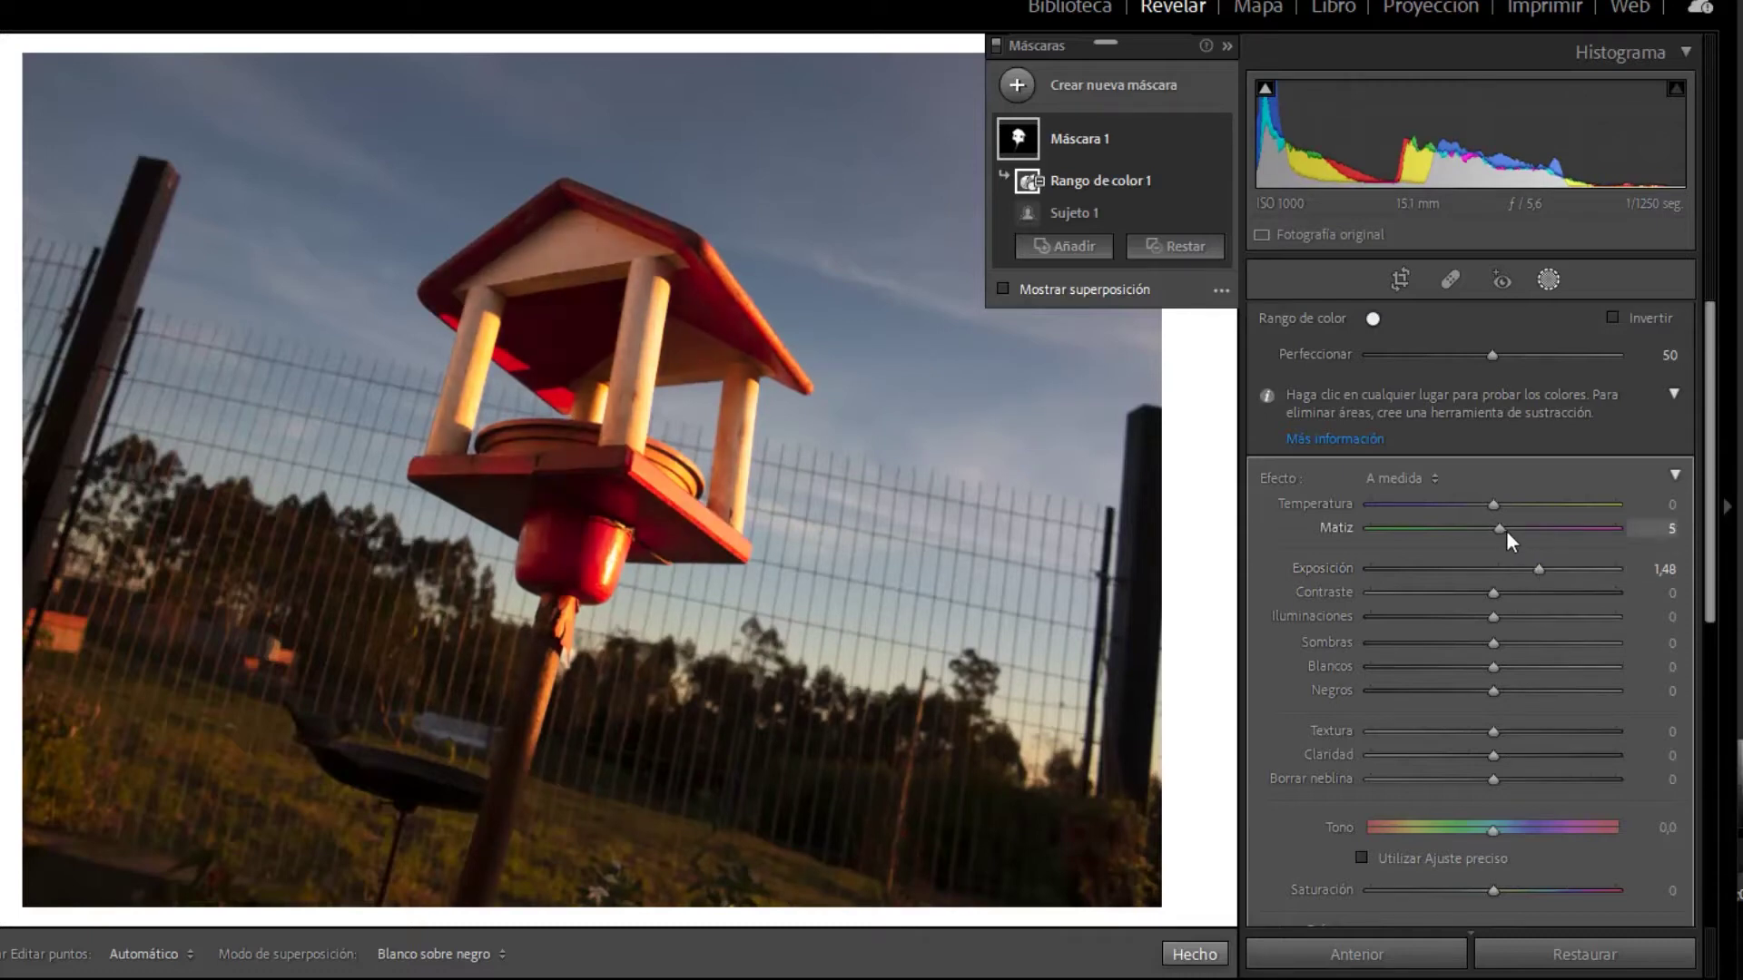
{"action": "left_click_drag", "start_coordinate": [1512, 530], "coordinate": [1513, 508]}
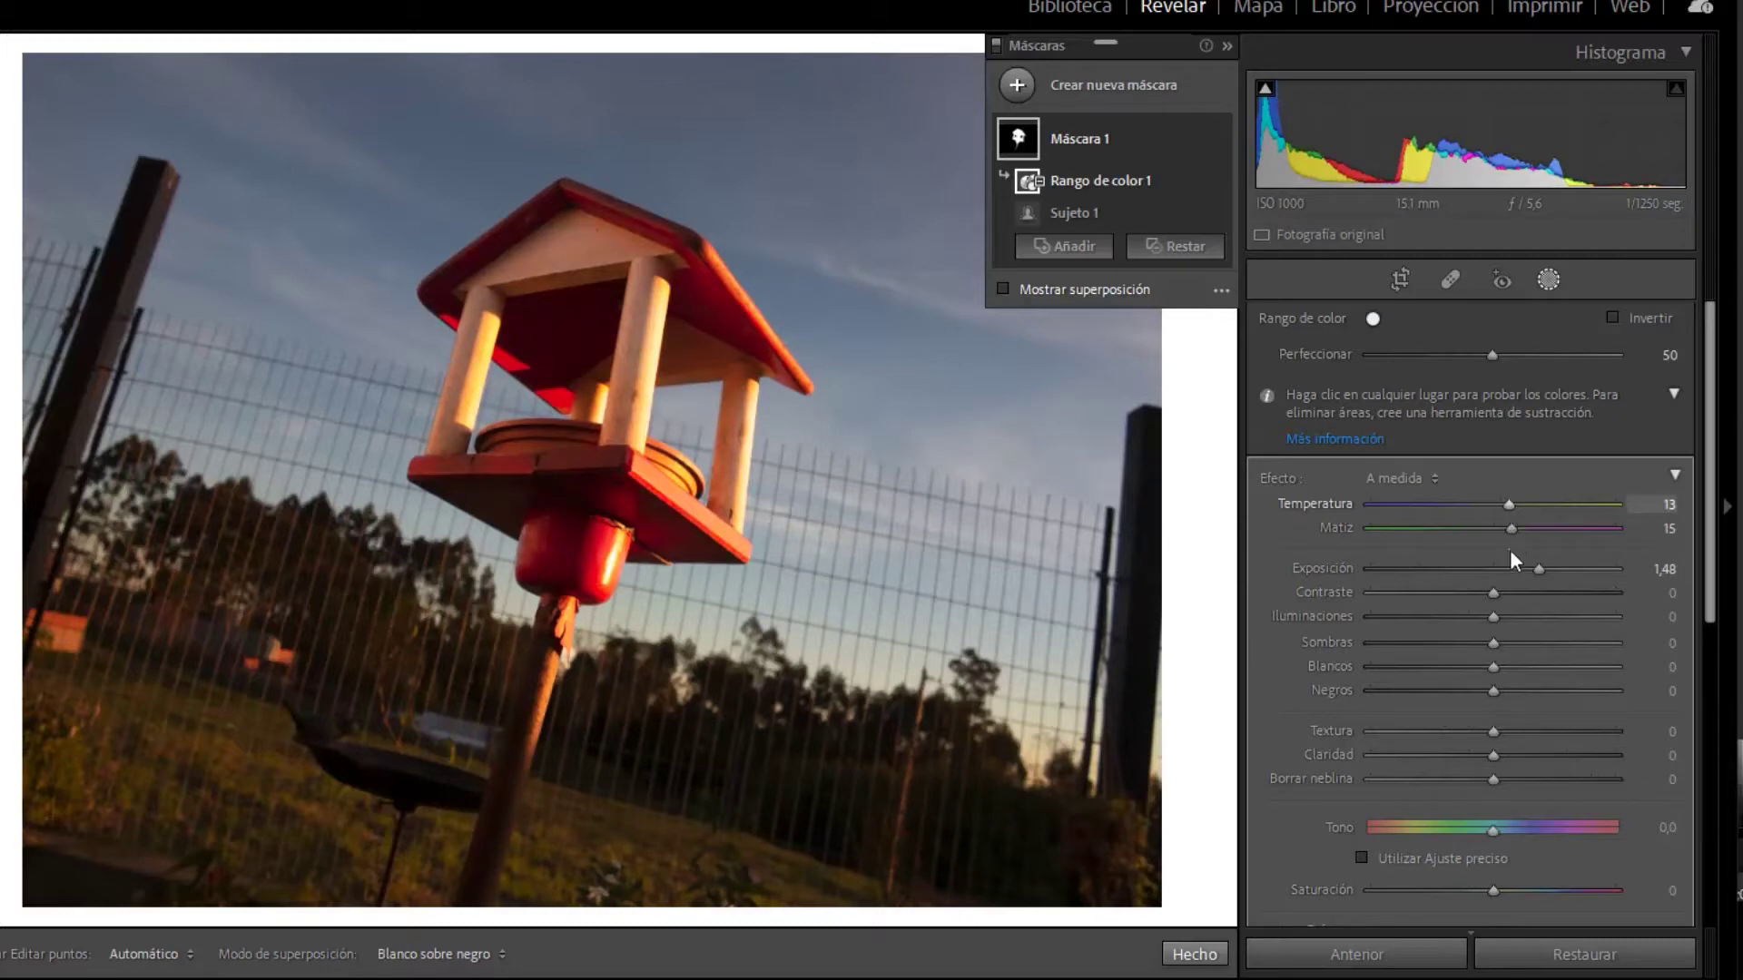
{"action": "left_click_drag", "start_coordinate": [1441, 617], "coordinate": [1397, 623]}
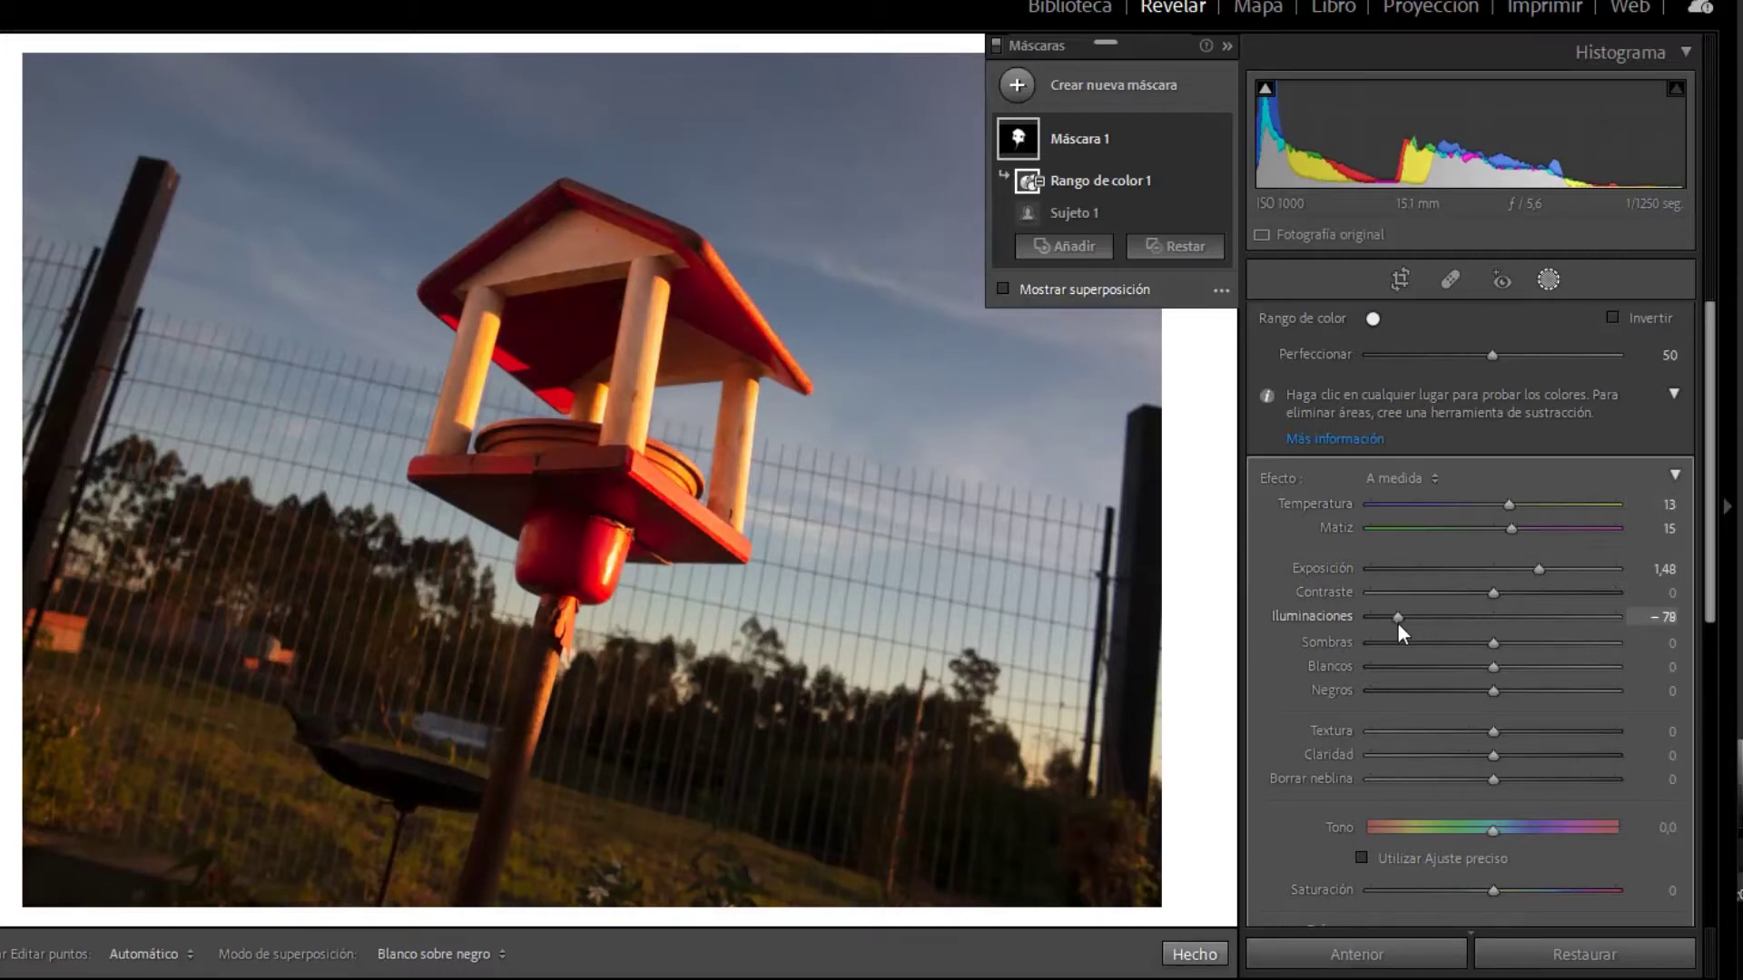
{"action": "mouse_move", "coordinate": [1505, 754]}
{"action": "left_mouse_down"}
{"action": "mouse_move", "coordinate": [1511, 777]}
{"action": "mouse_move", "coordinate": [1516, 728]}
{"action": "left_mouse_up"}
{"action": "left_click", "coordinate": [1513, 776]}
{"action": "left_click", "coordinate": [1507, 730]}
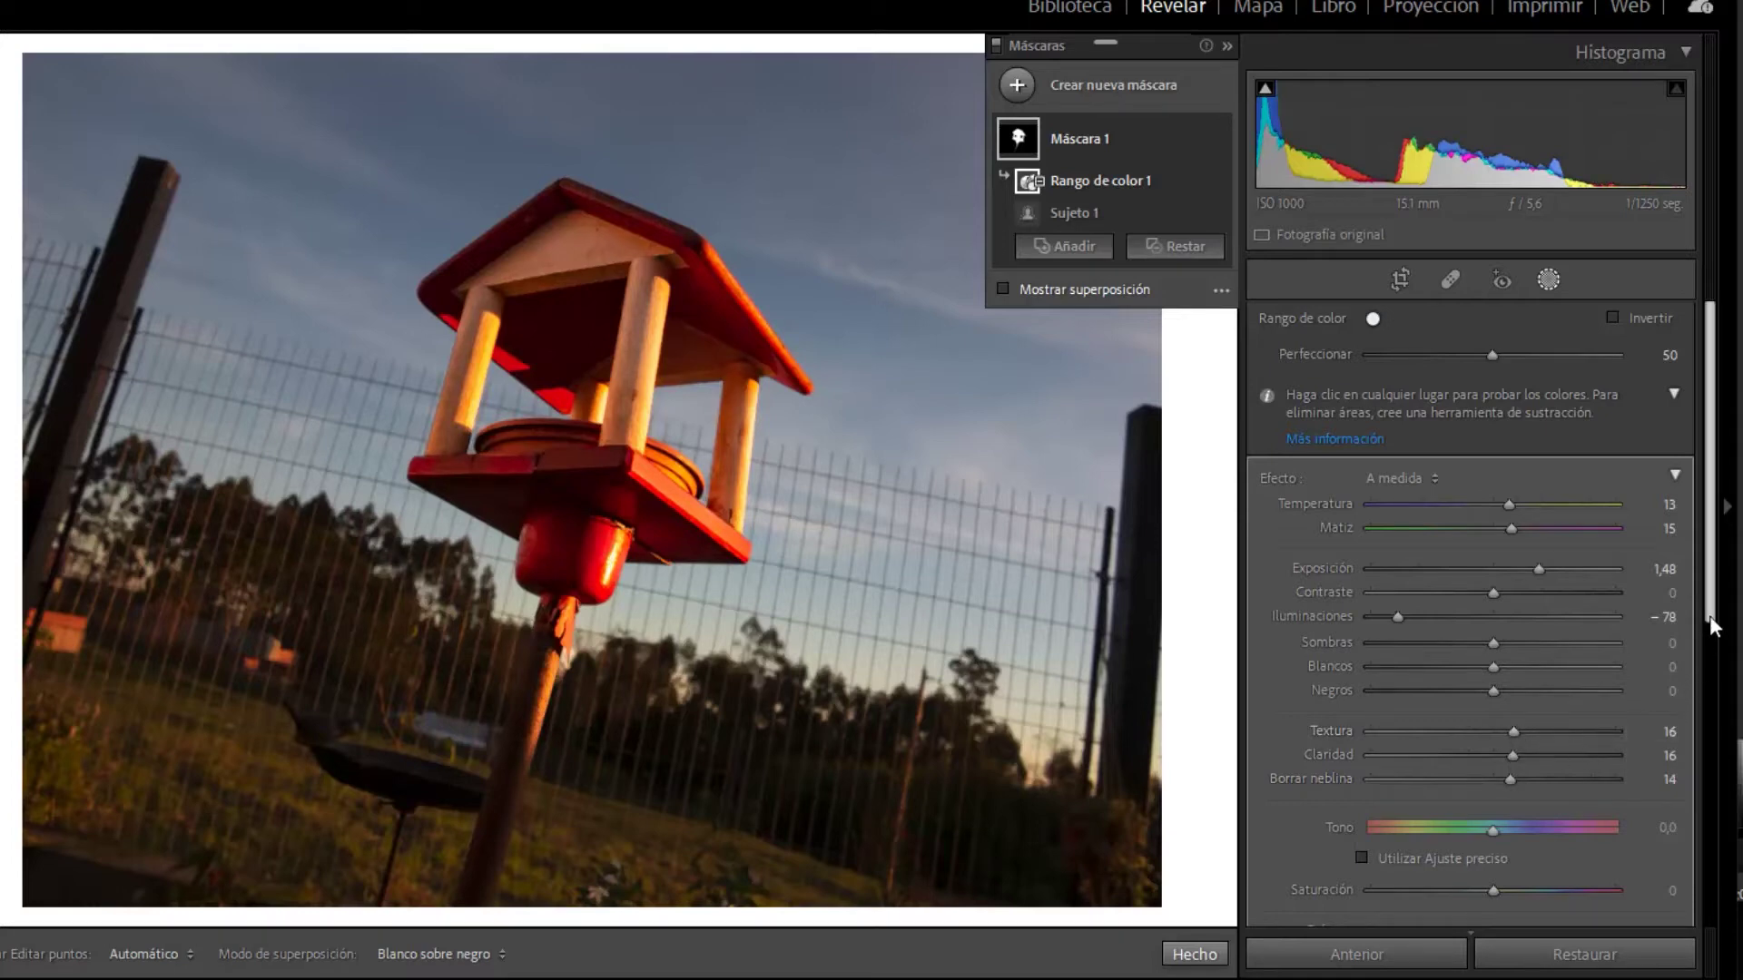
{"action": "scroll", "coordinate": [1707, 645], "scroll_direction": "down", "scroll_amount": 3}
{"action": "left_click", "coordinate": [1524, 801]}
{"action": "scroll", "coordinate": [1573, 711], "scroll_direction": "up", "scroll_amount": 2}
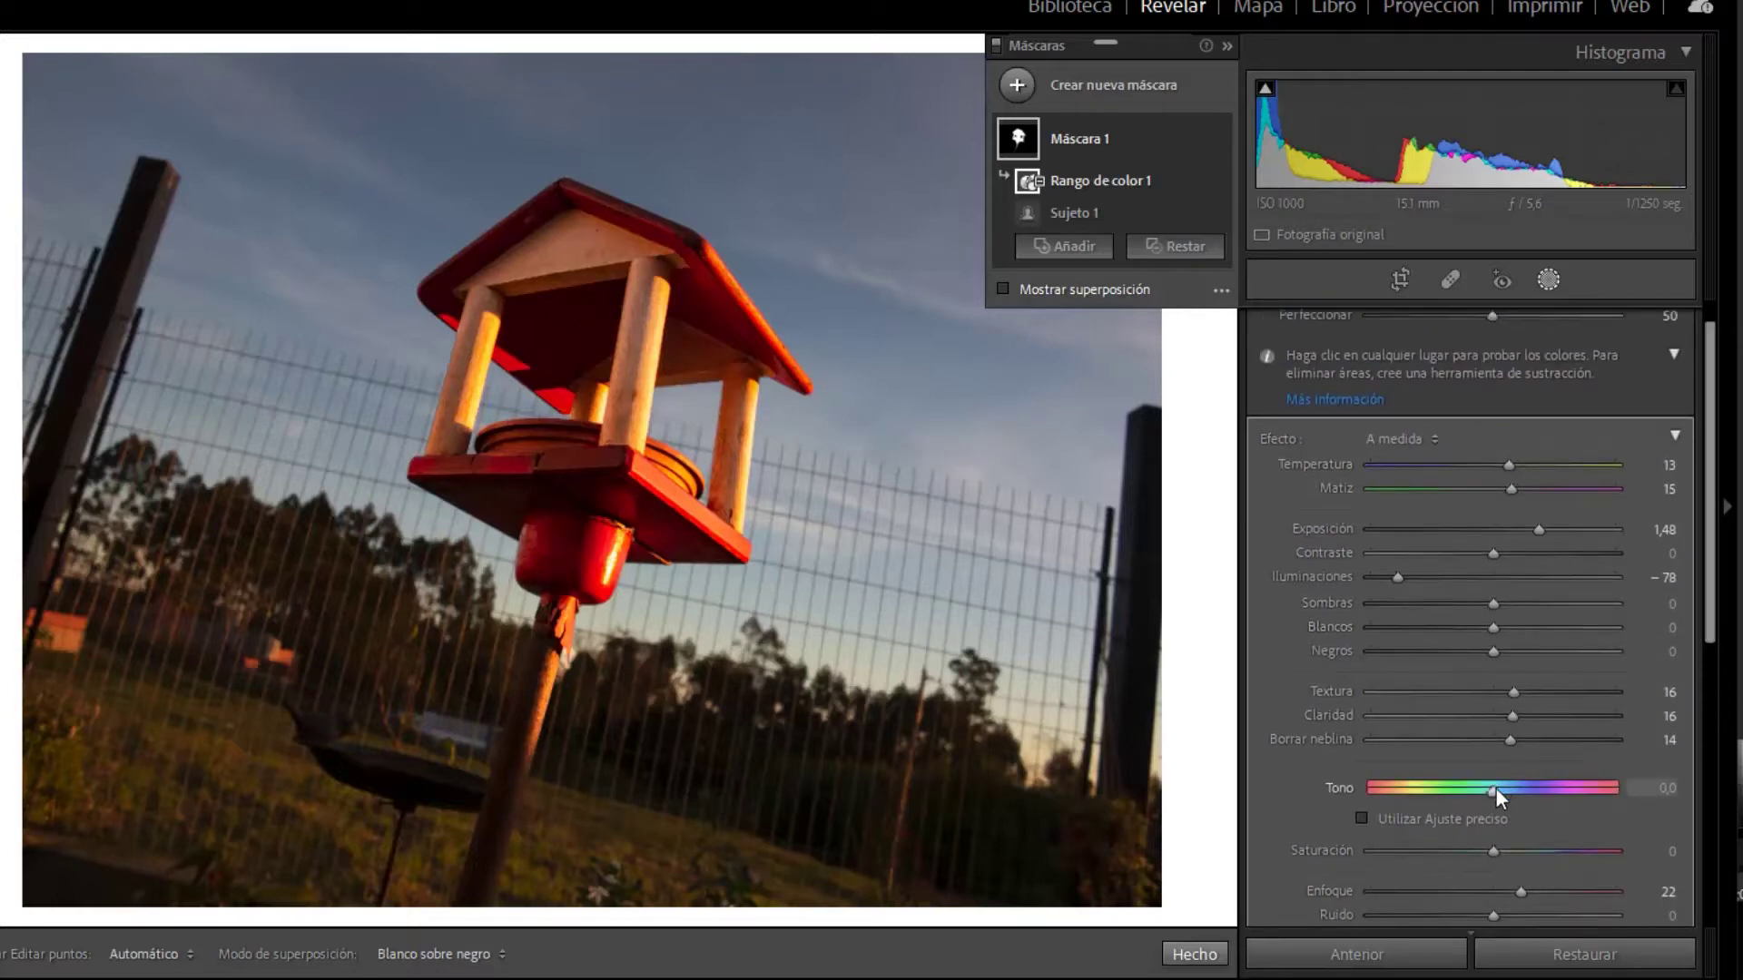
Undo a trial hue shift, set the mask's temperature to 21 and exposure to 1,28, then deselect it
{"action": "mouse_move", "coordinate": [1494, 792]}
{"action": "left_mouse_down"}
{"action": "mouse_move", "coordinate": [1468, 788]}
{"action": "mouse_move", "coordinate": [1527, 793]}
{"action": "mouse_move", "coordinate": [1494, 798]}
{"action": "left_mouse_up"}
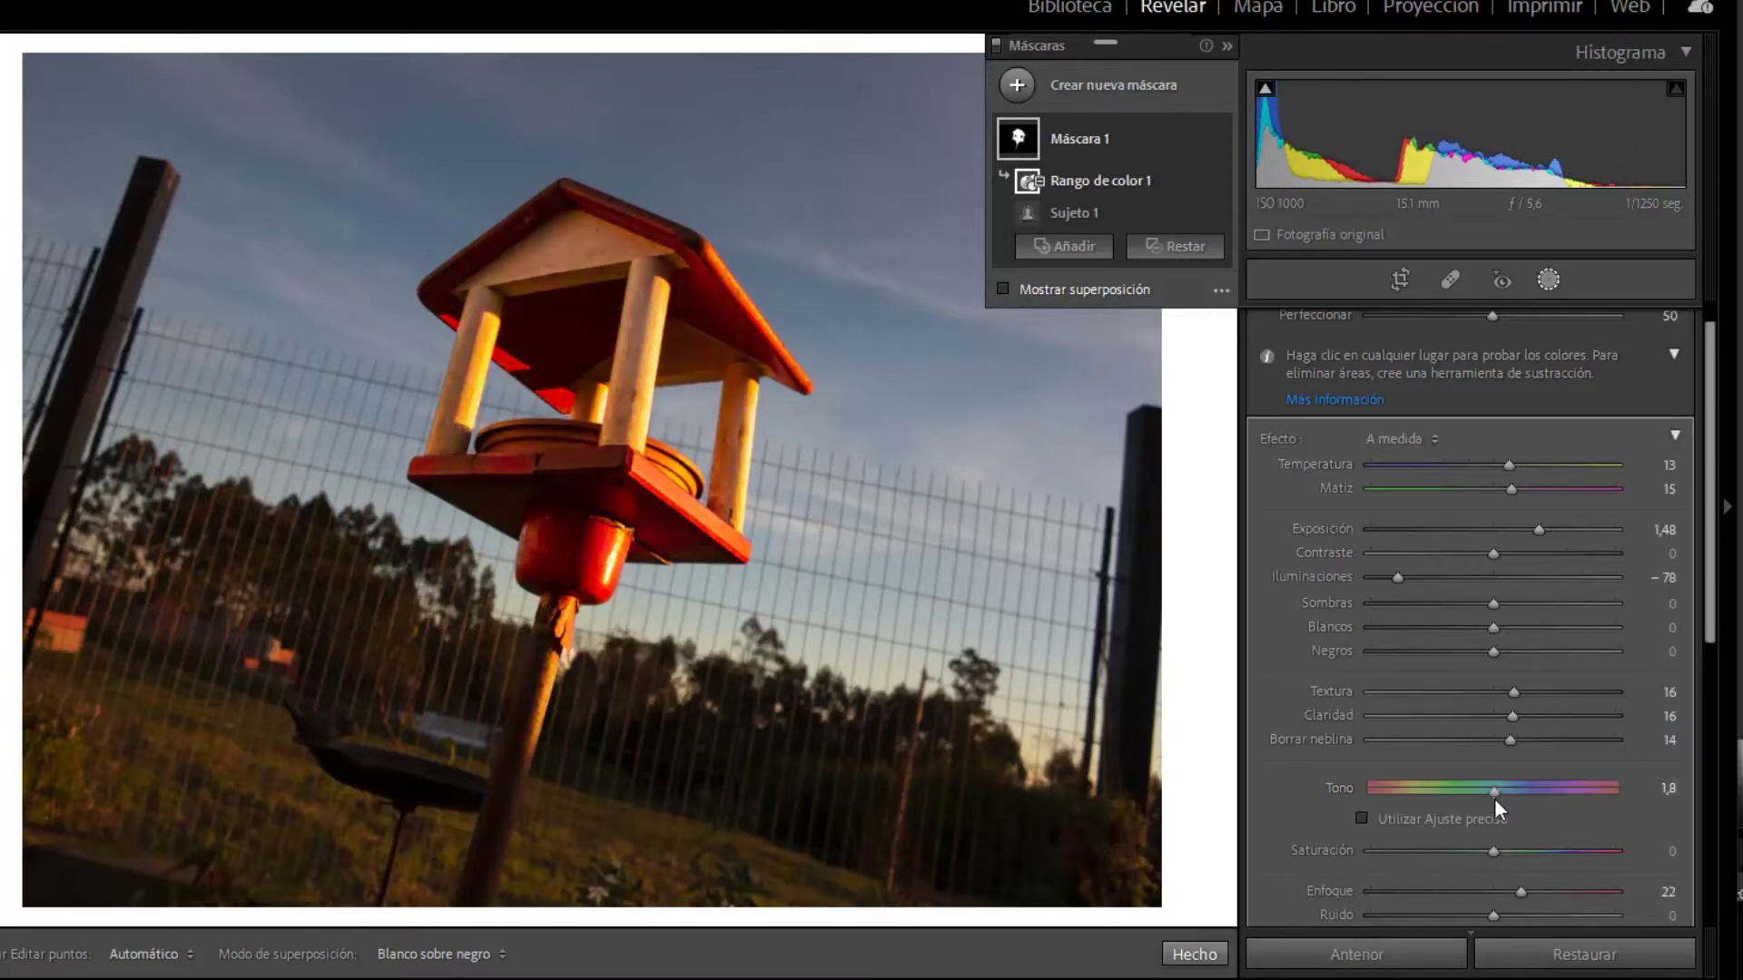
{"action": "key", "text": "ctrl+z"}
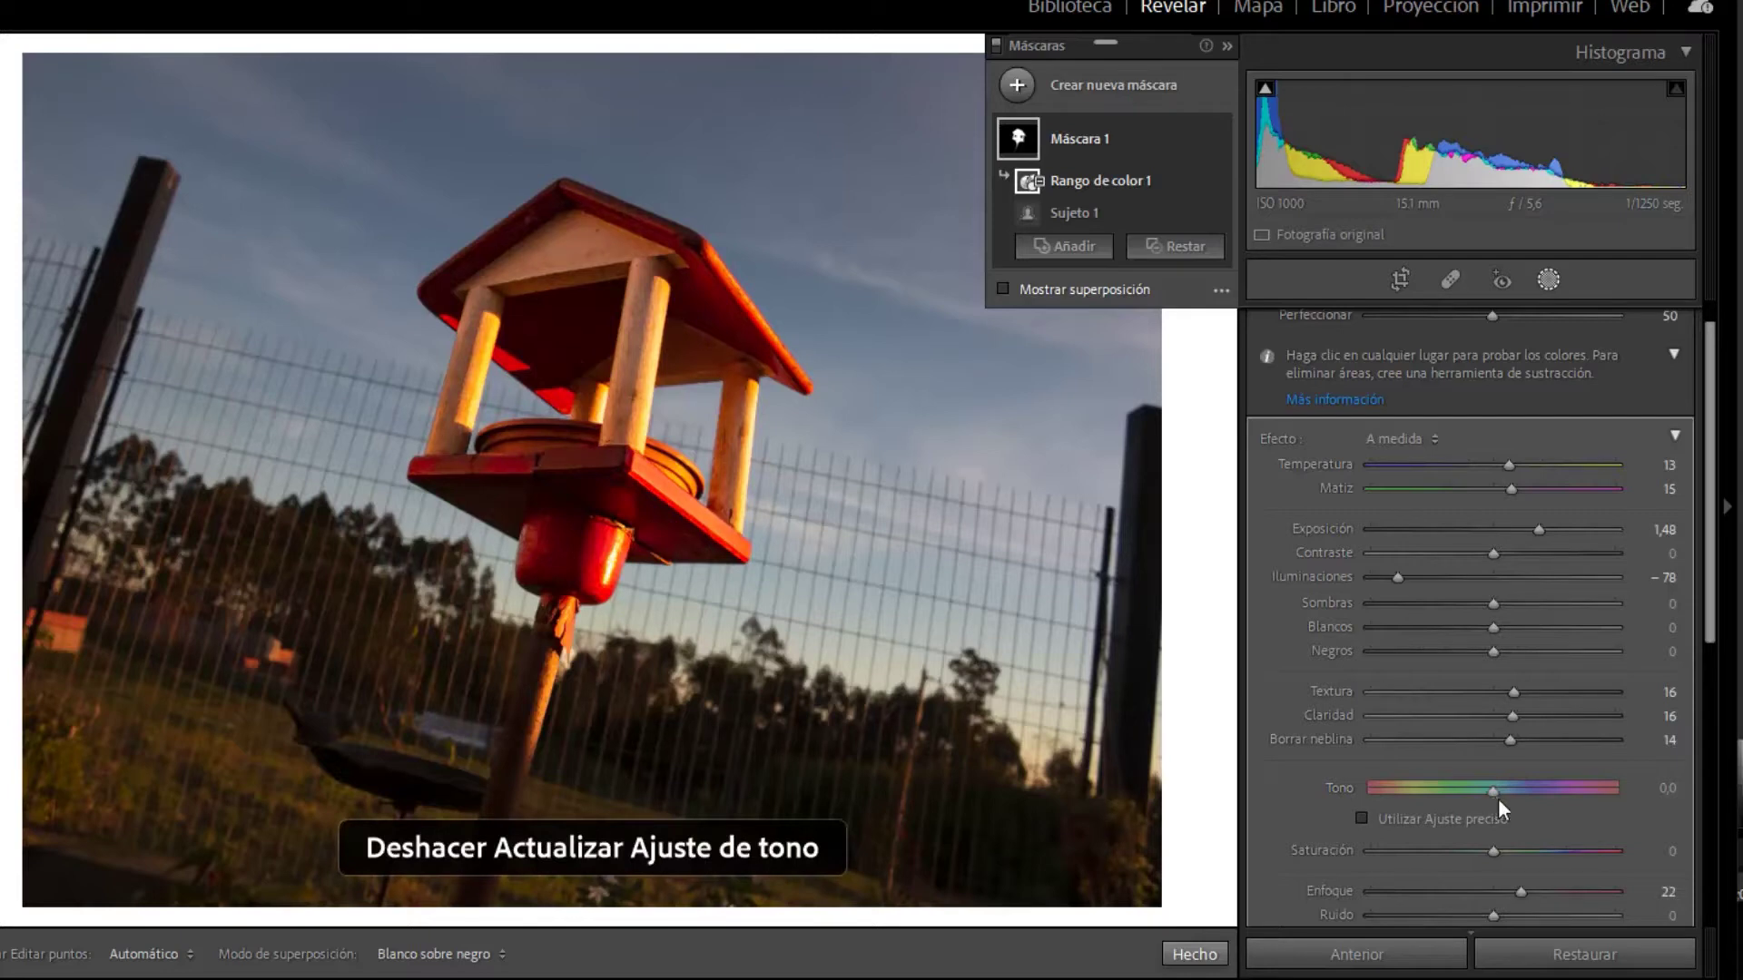
{"action": "left_click", "coordinate": [1527, 465]}
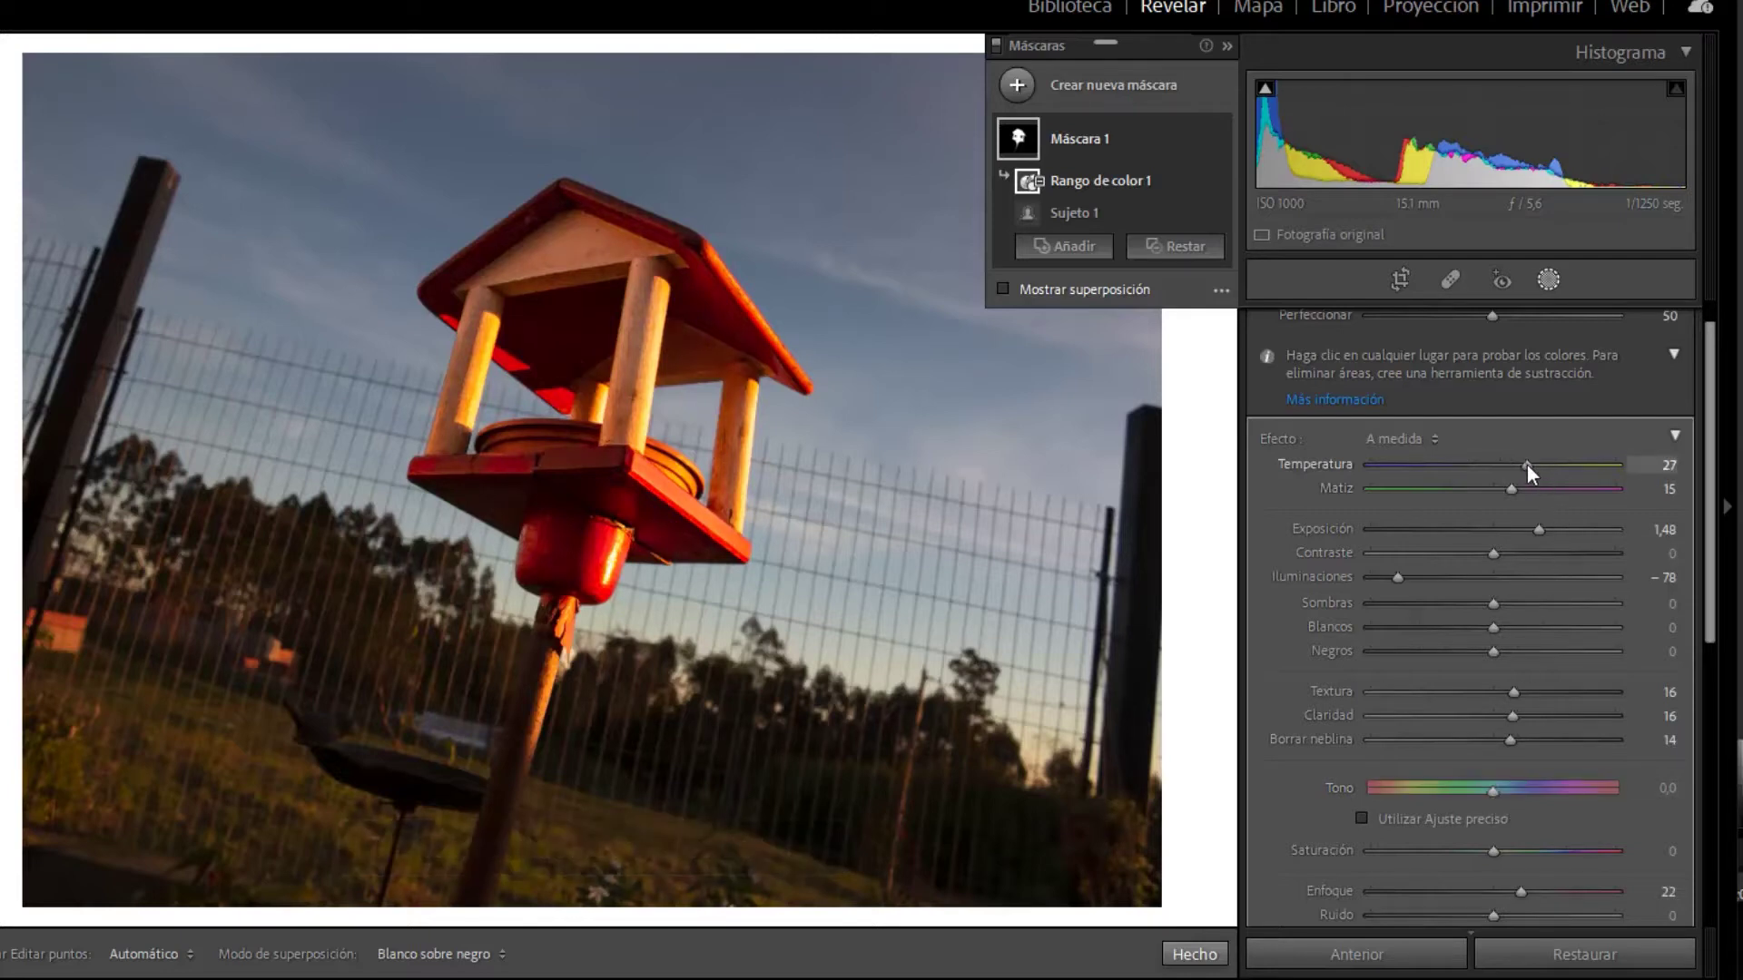
{"action": "left_click_drag", "start_coordinate": [1527, 464], "coordinate": [1519, 465]}
{"action": "left_click", "coordinate": [1532, 529]}
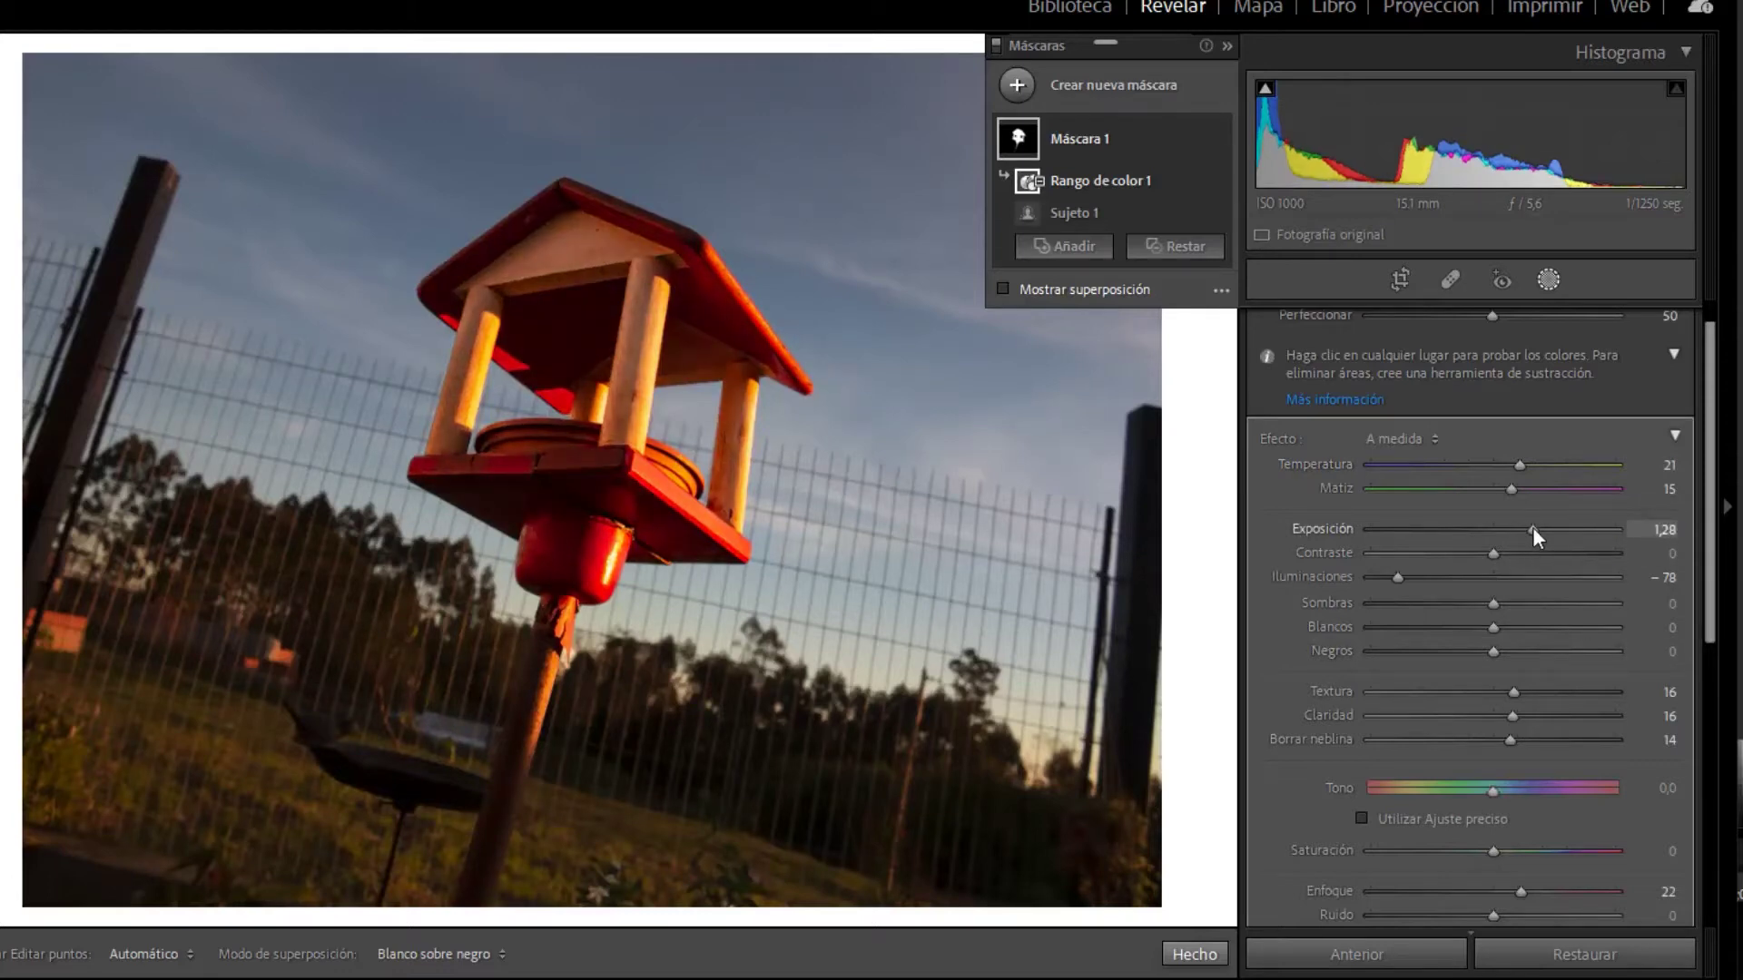
{"action": "left_click", "coordinate": [999, 42]}
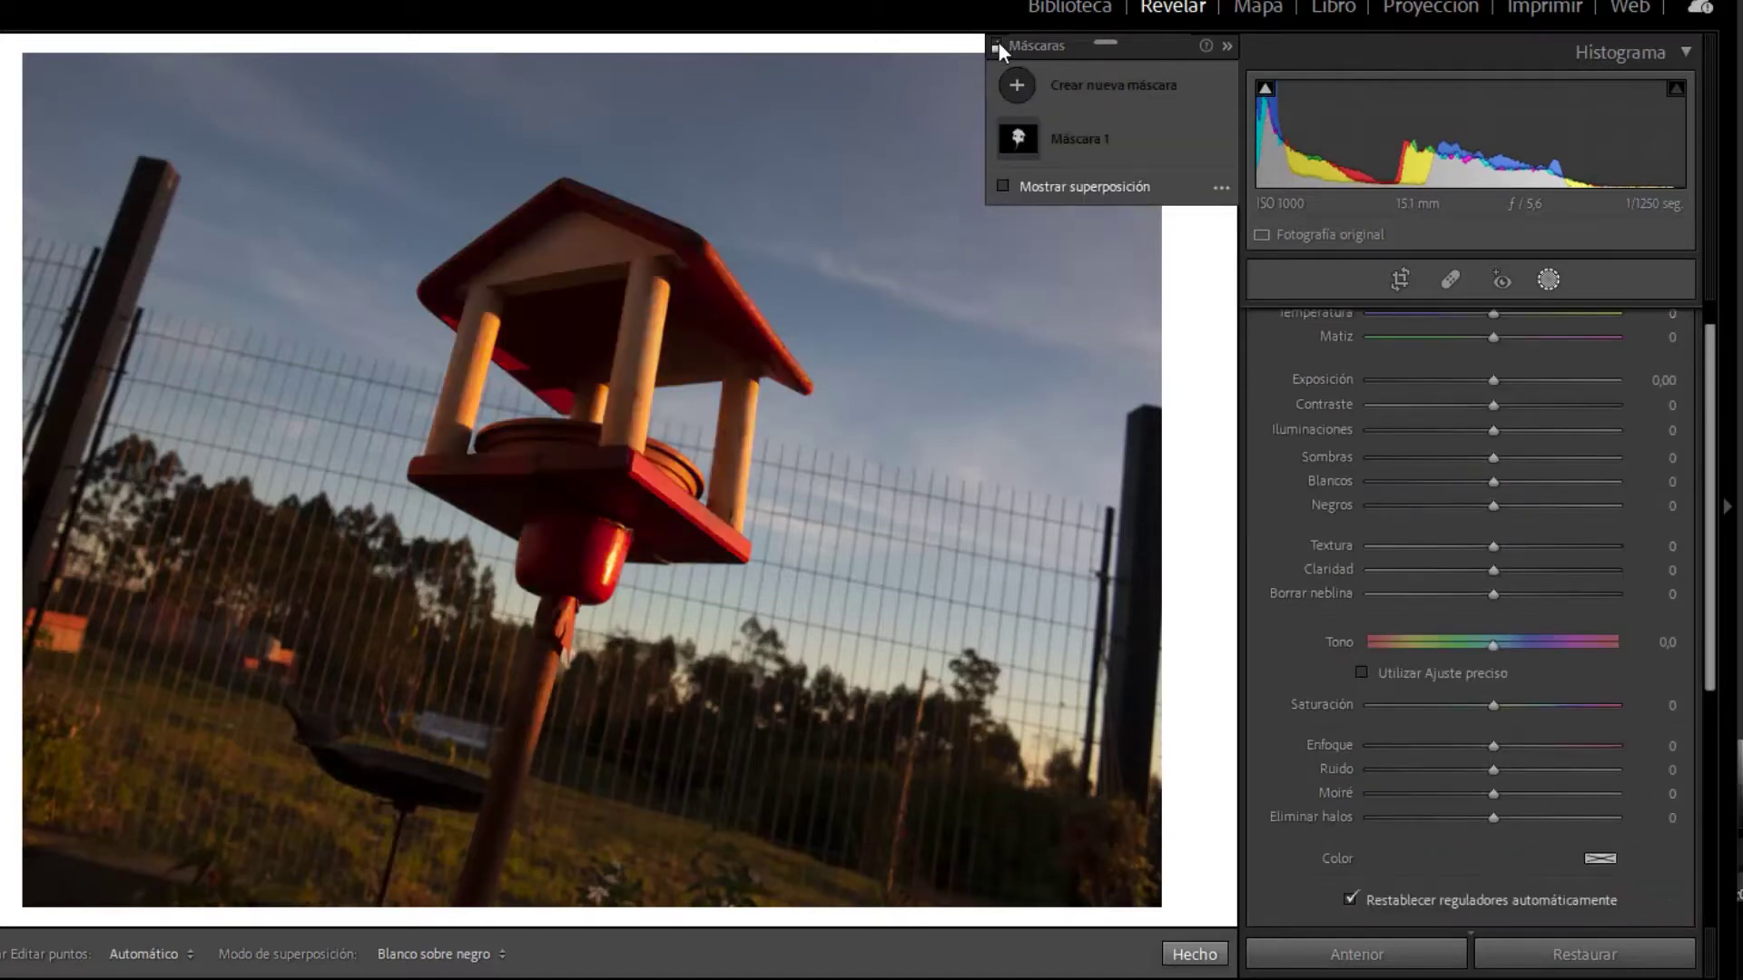
Turn the mask effect back on and add a Seleccionar cielo sky mask as Máscara 2
{"action": "left_click", "coordinate": [996, 43]}
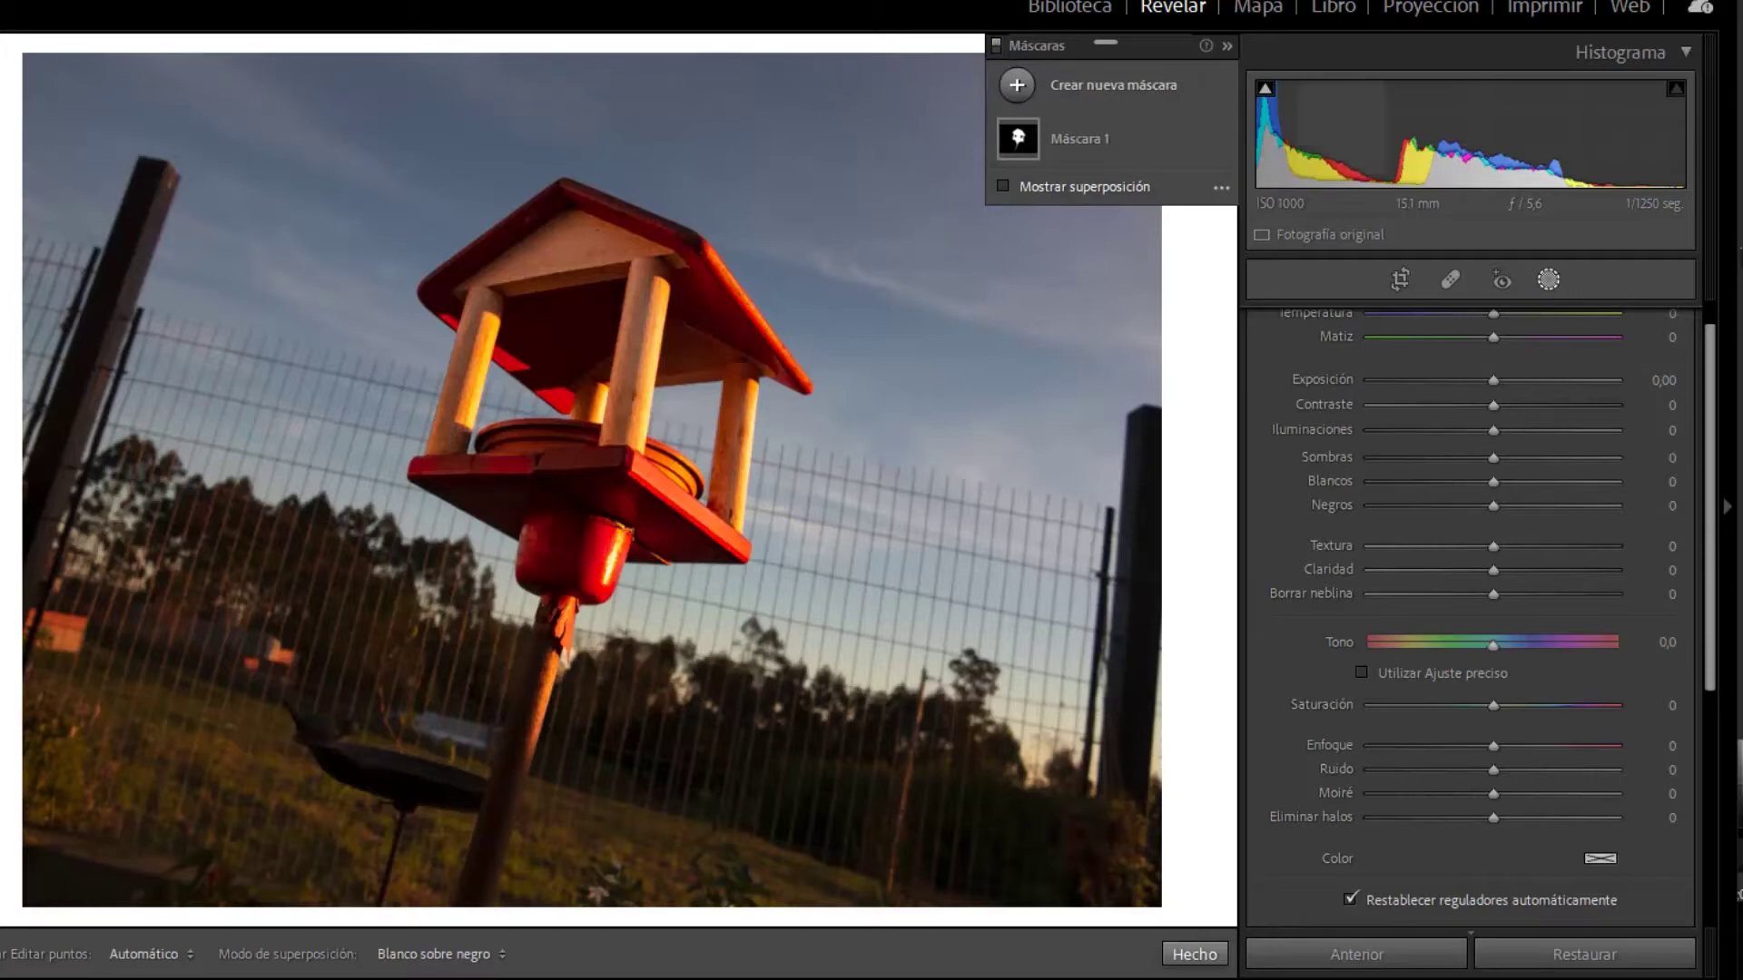
{"action": "left_click", "coordinate": [1019, 86]}
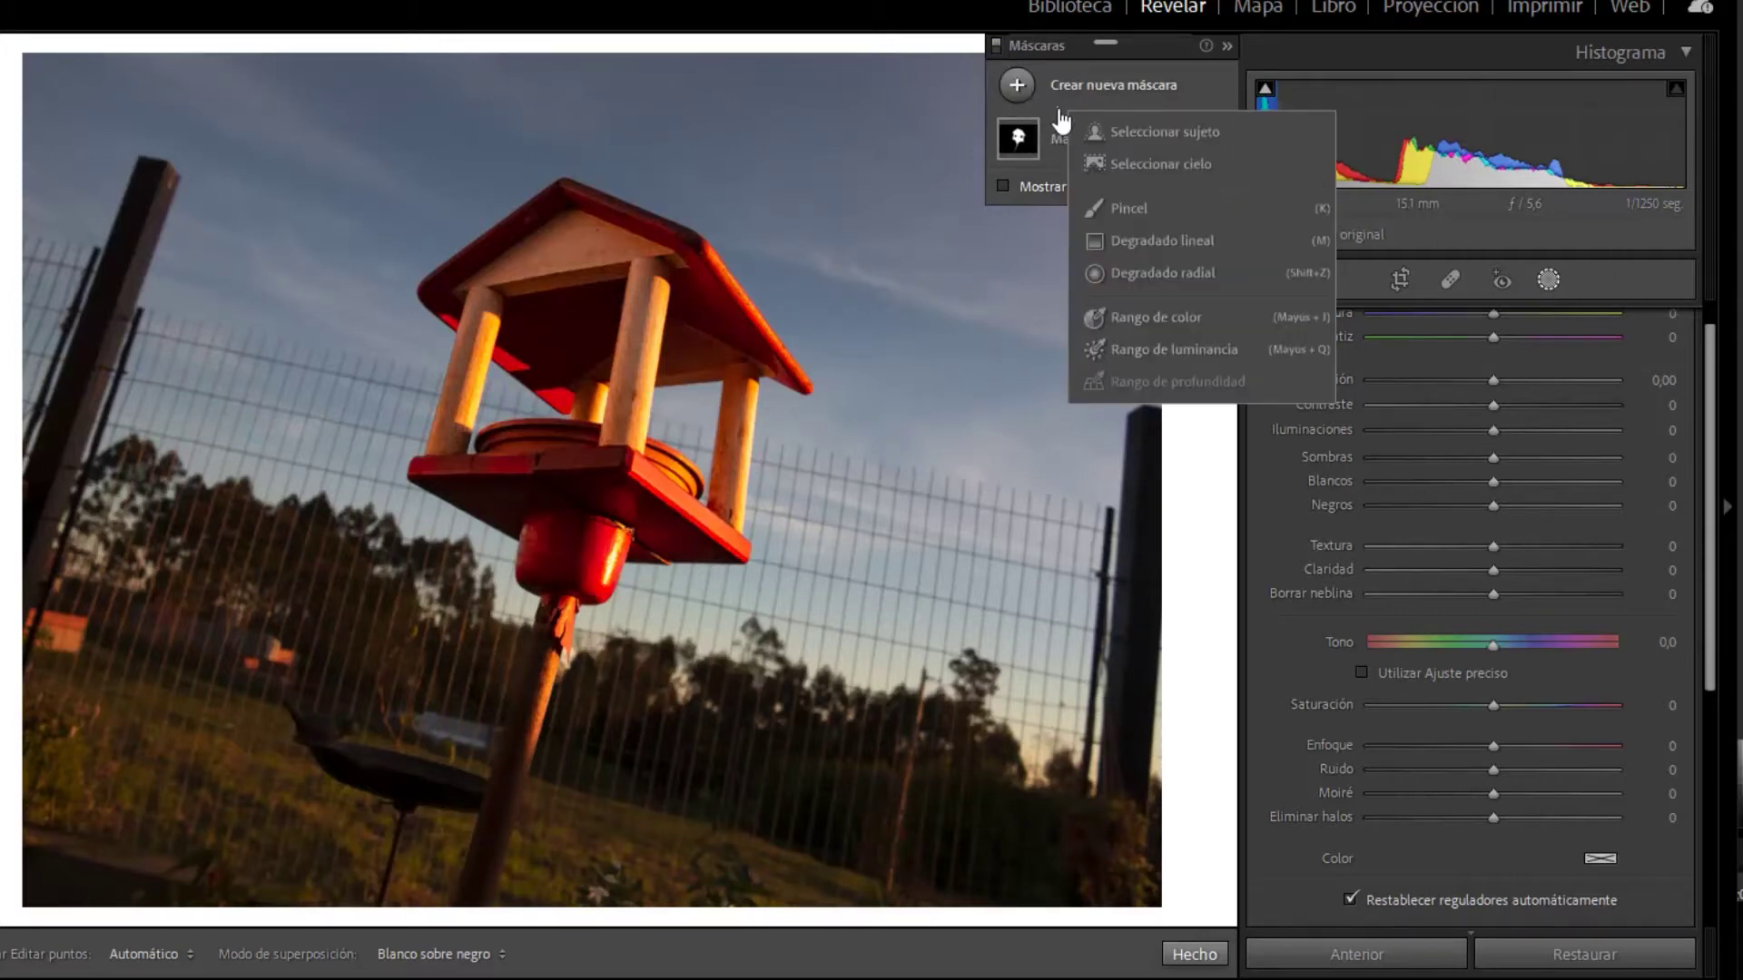
{"action": "left_click", "coordinate": [1190, 165]}
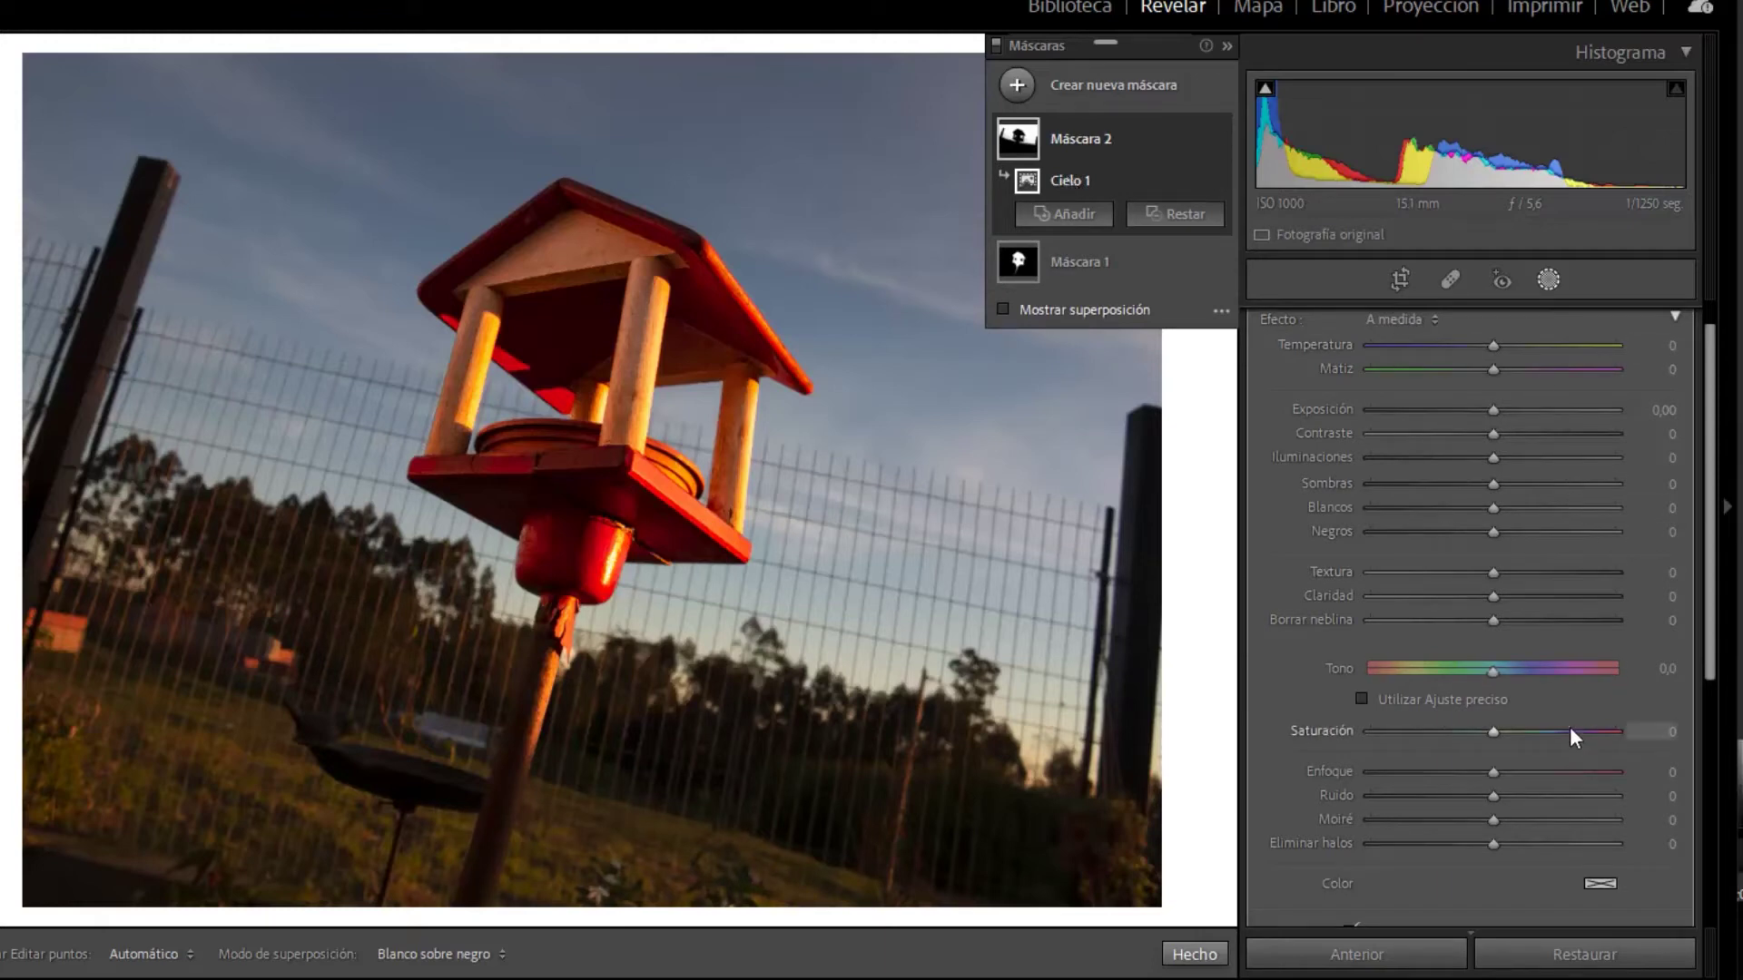
{"action": "left_click_drag", "start_coordinate": [1712, 684], "coordinate": [1712, 732]}
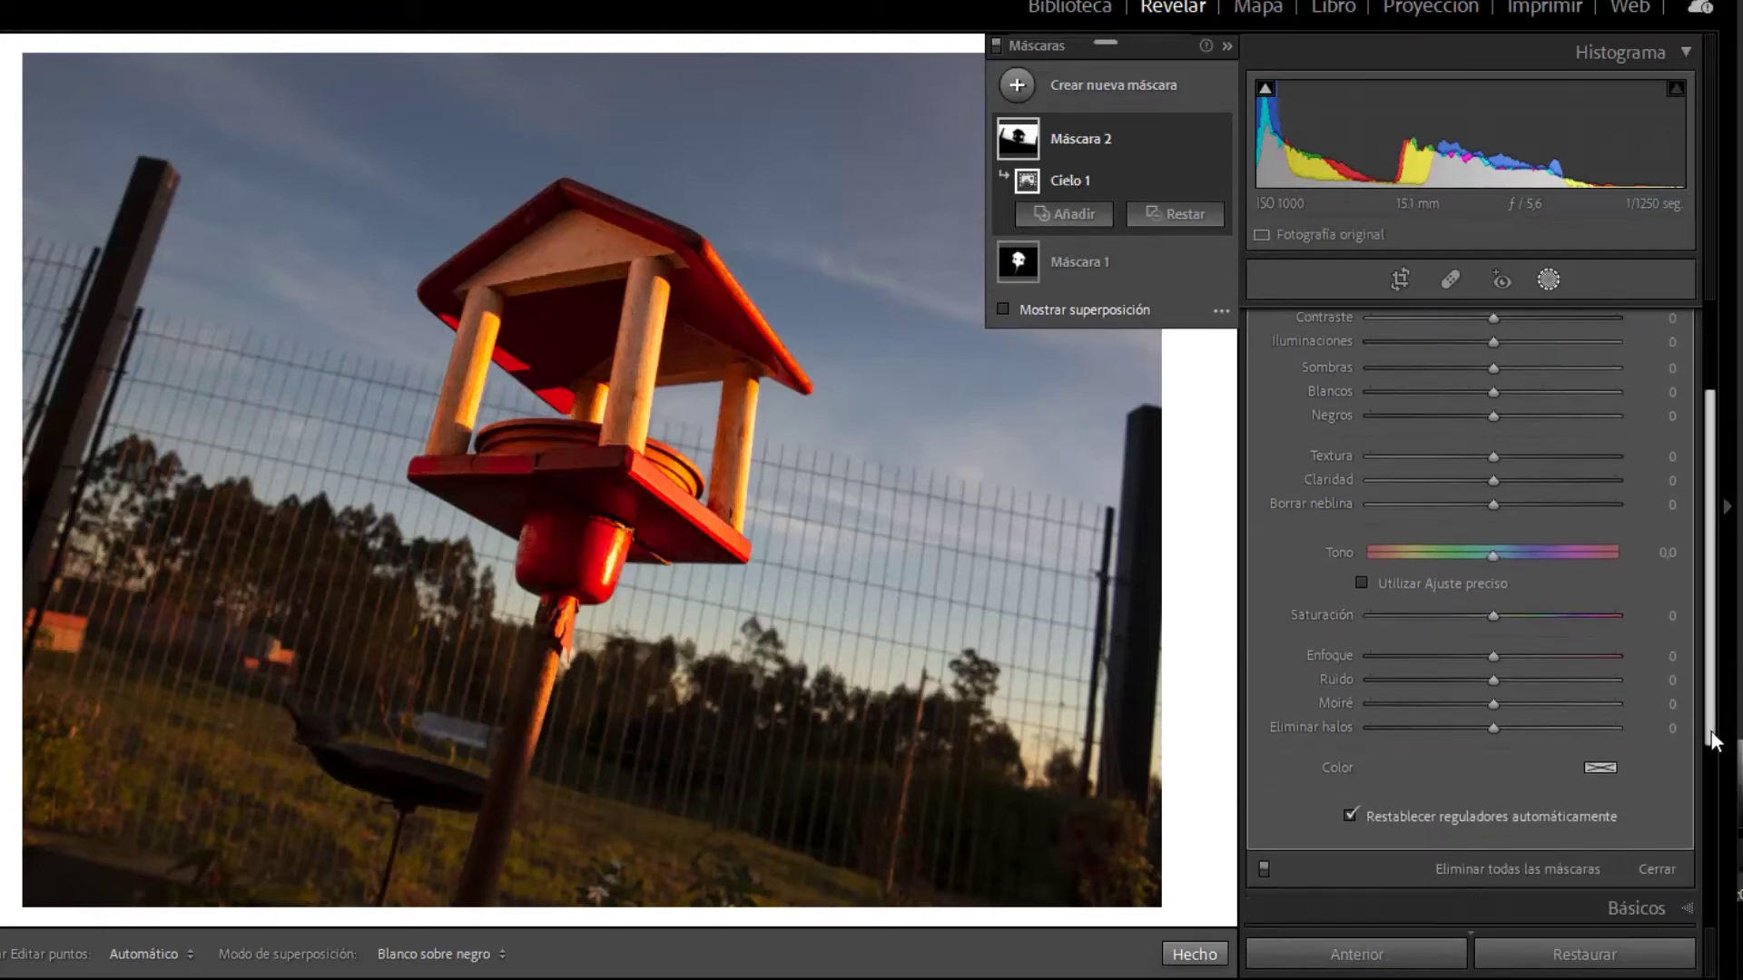
Give the sky mask exposure 0,23, clarity 17, dehaze 60 and saturation 22, then preview its overlay
{"action": "scroll", "coordinate": [1589, 472], "scroll_direction": "up", "scroll_amount": 2}
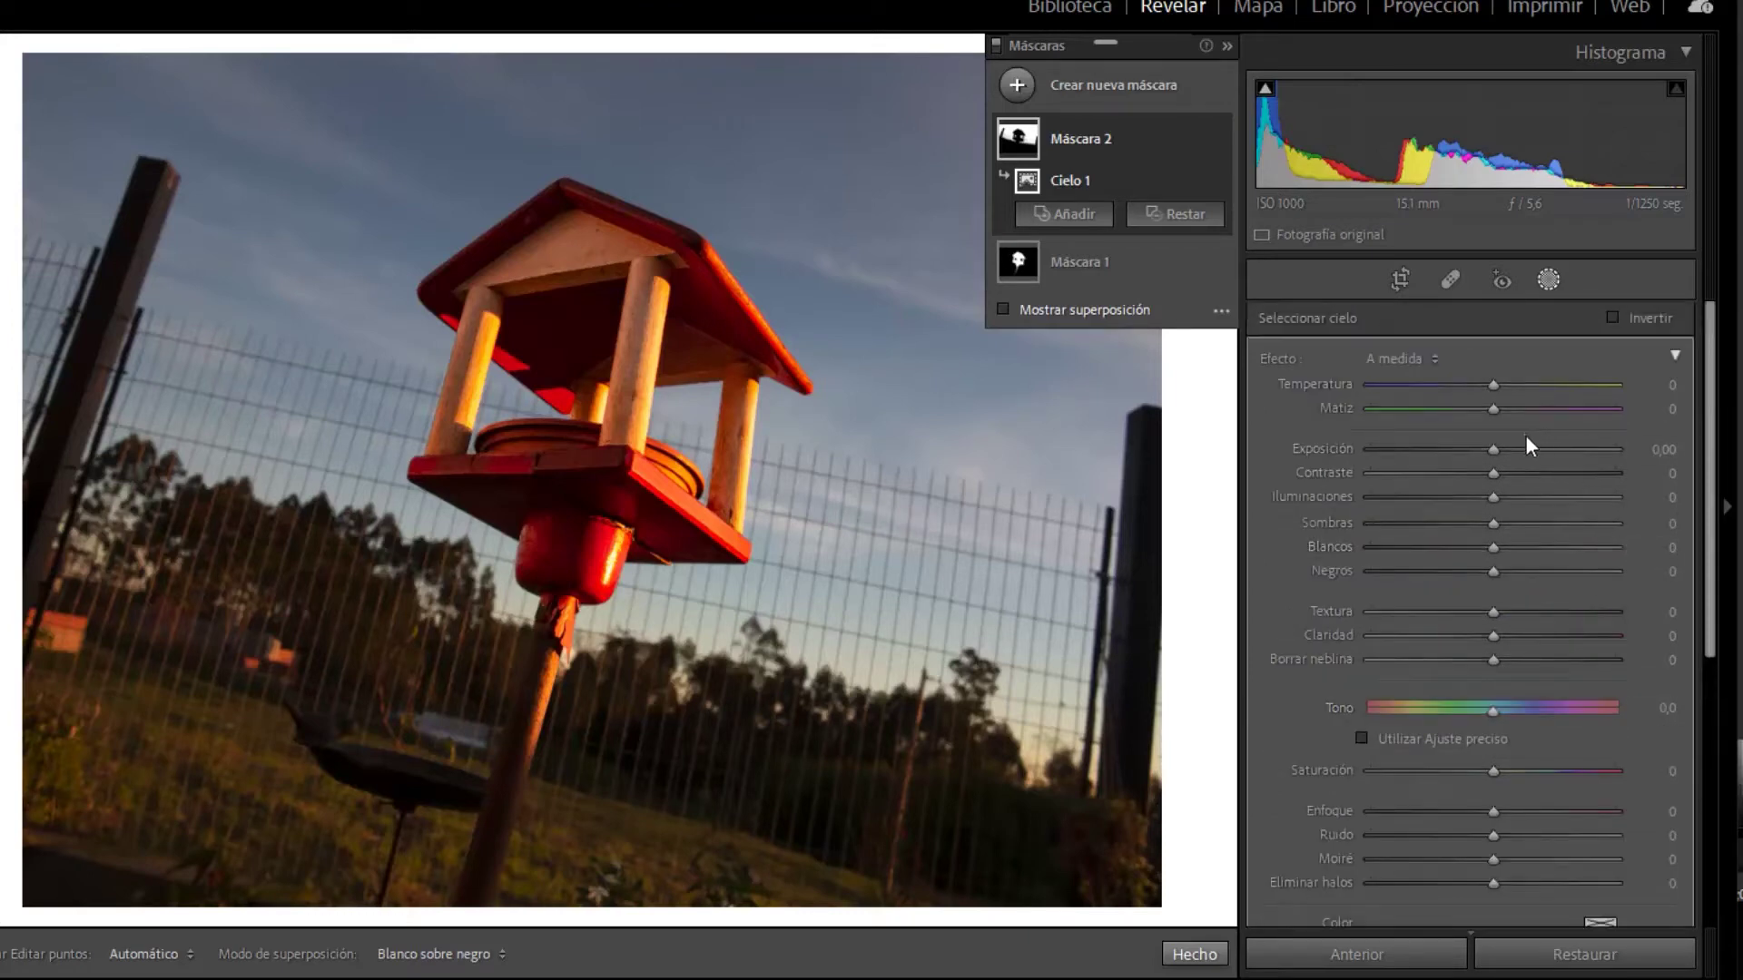
{"action": "left_click_drag", "start_coordinate": [1493, 449], "coordinate": [1486, 454]}
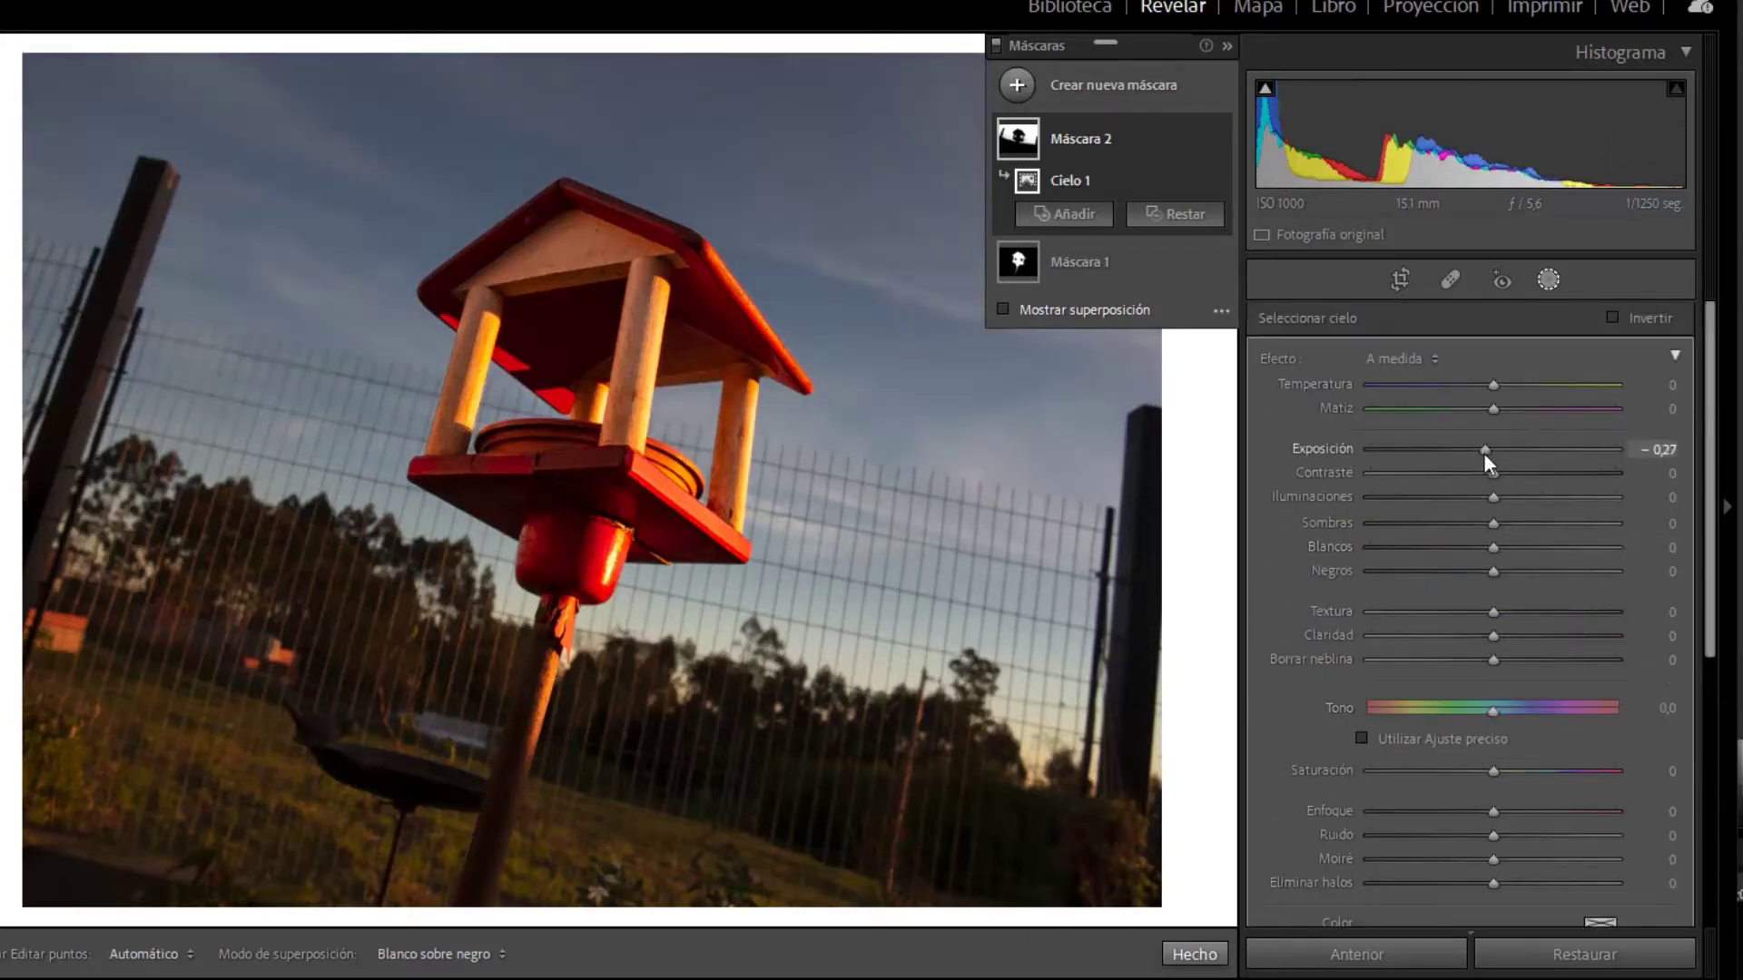
{"action": "left_click_drag", "start_coordinate": [1712, 535], "coordinate": [1675, 590]}
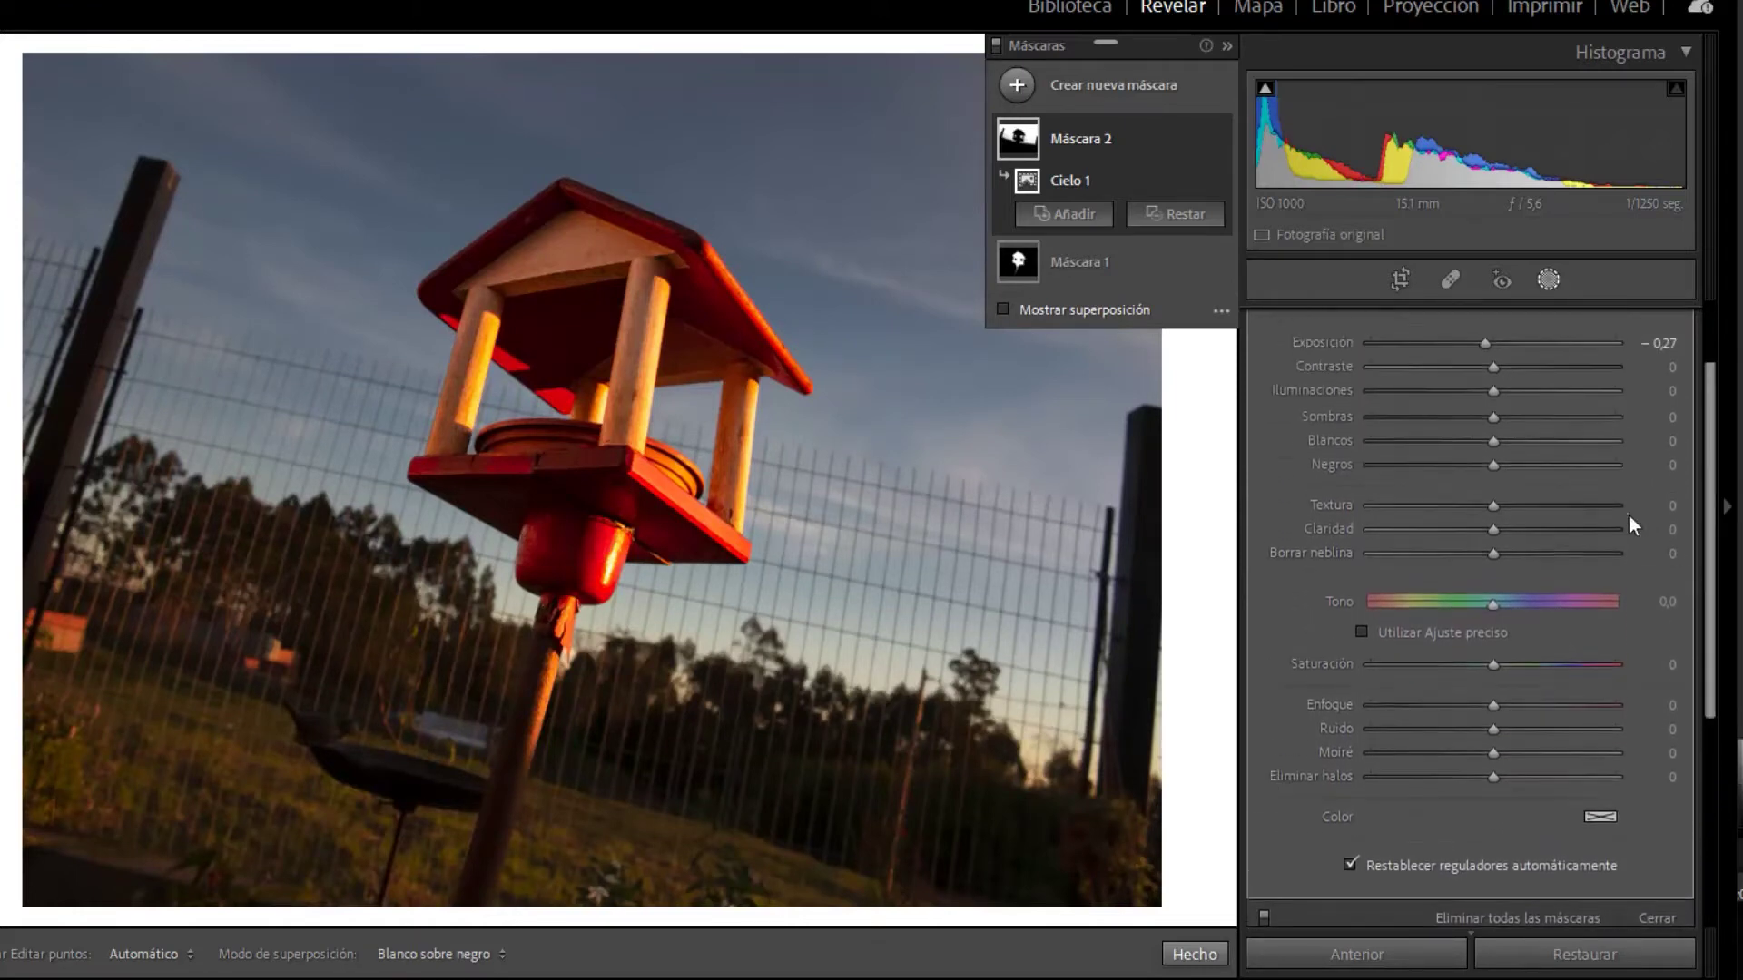
{"action": "left_click", "coordinate": [1536, 553]}
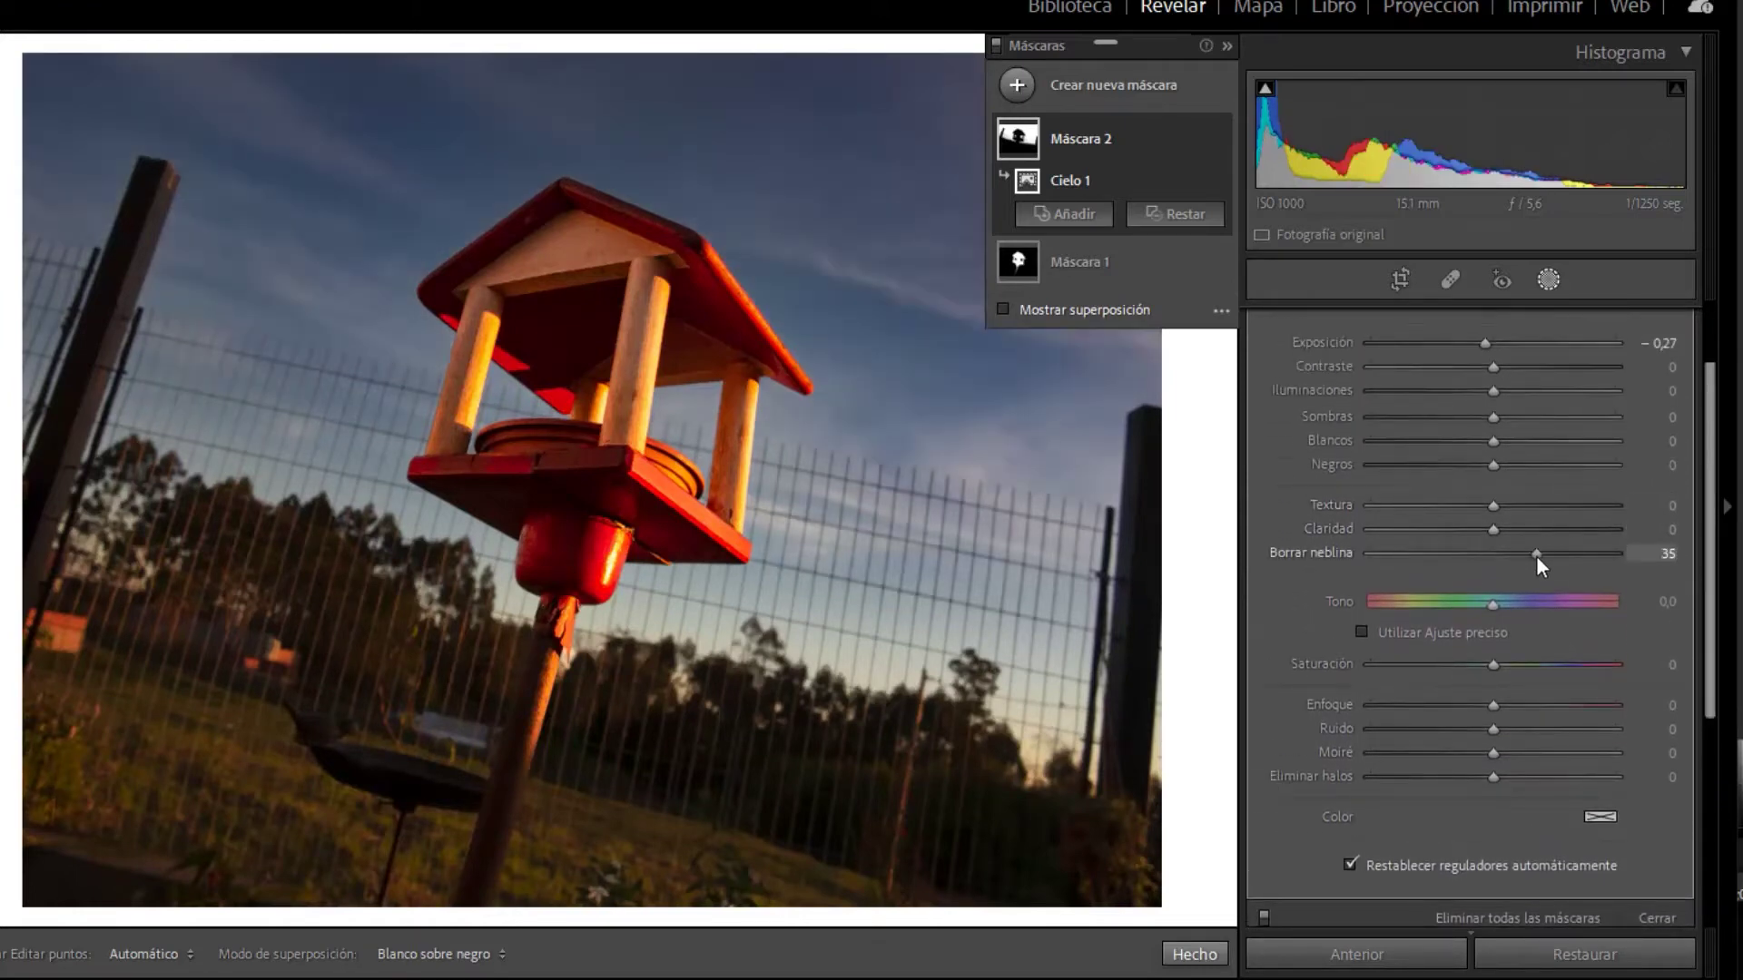
{"action": "left_click_drag", "start_coordinate": [1536, 555], "coordinate": [1539, 555]}
{"action": "left_click", "coordinate": [1512, 661]}
{"action": "left_click_drag", "start_coordinate": [1512, 661], "coordinate": [1521, 659]}
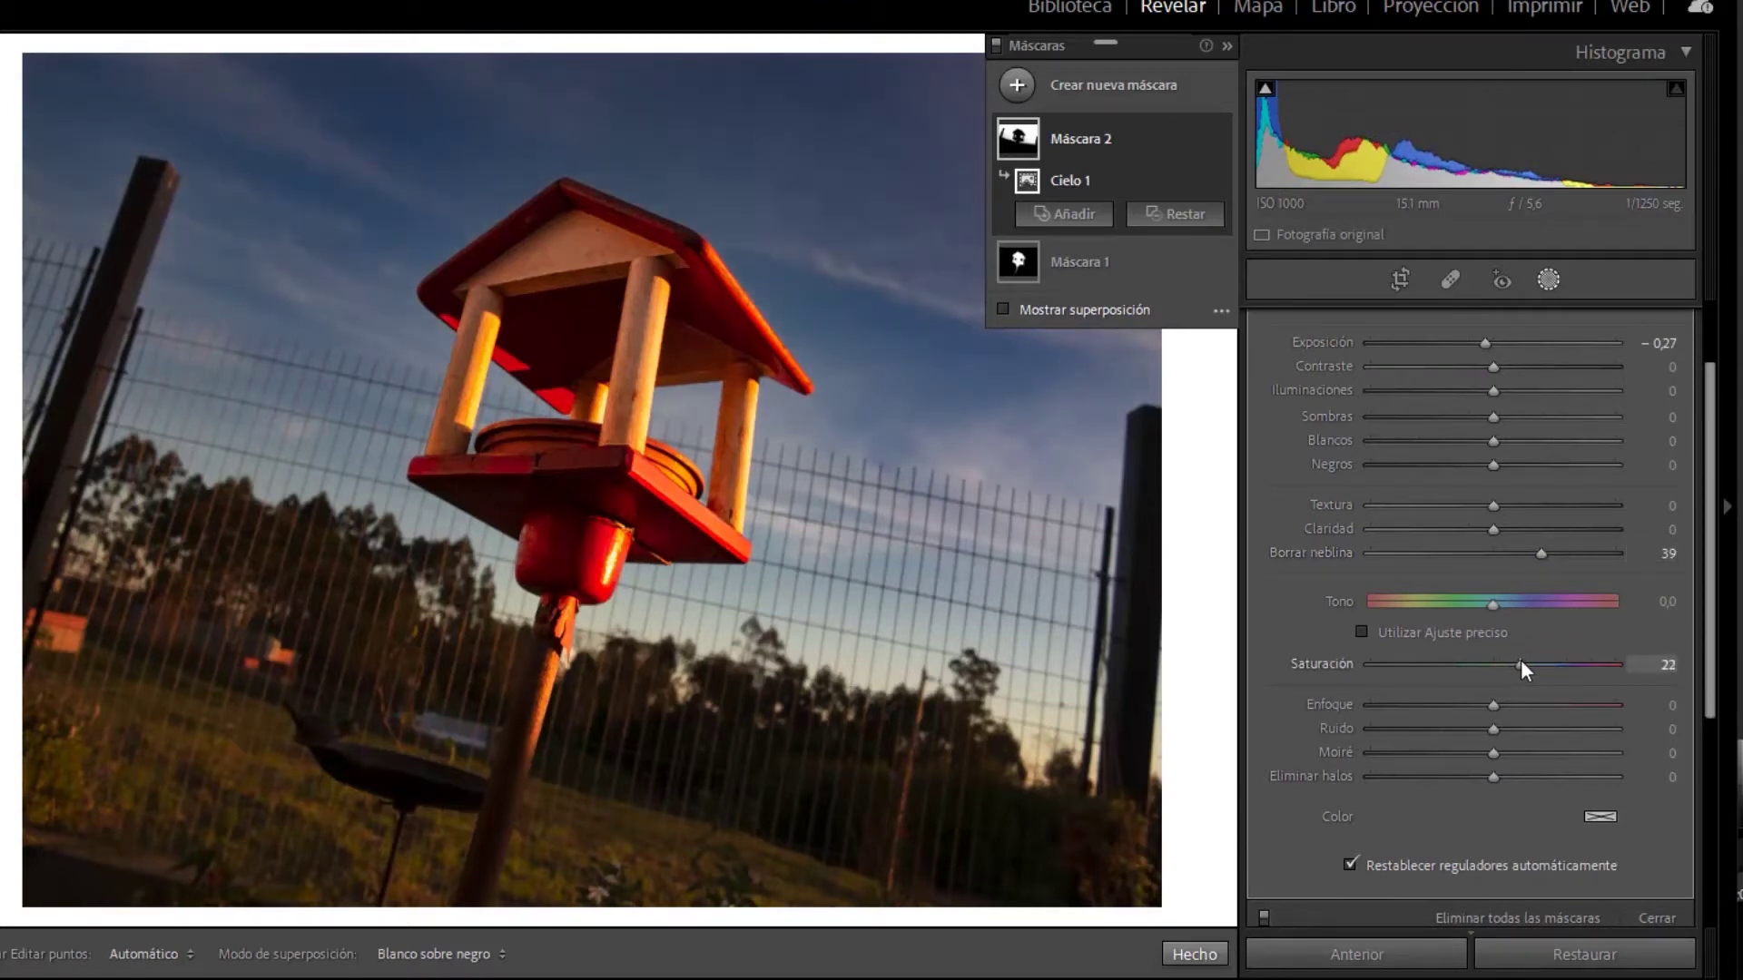
{"action": "left_click", "coordinate": [1490, 341]}
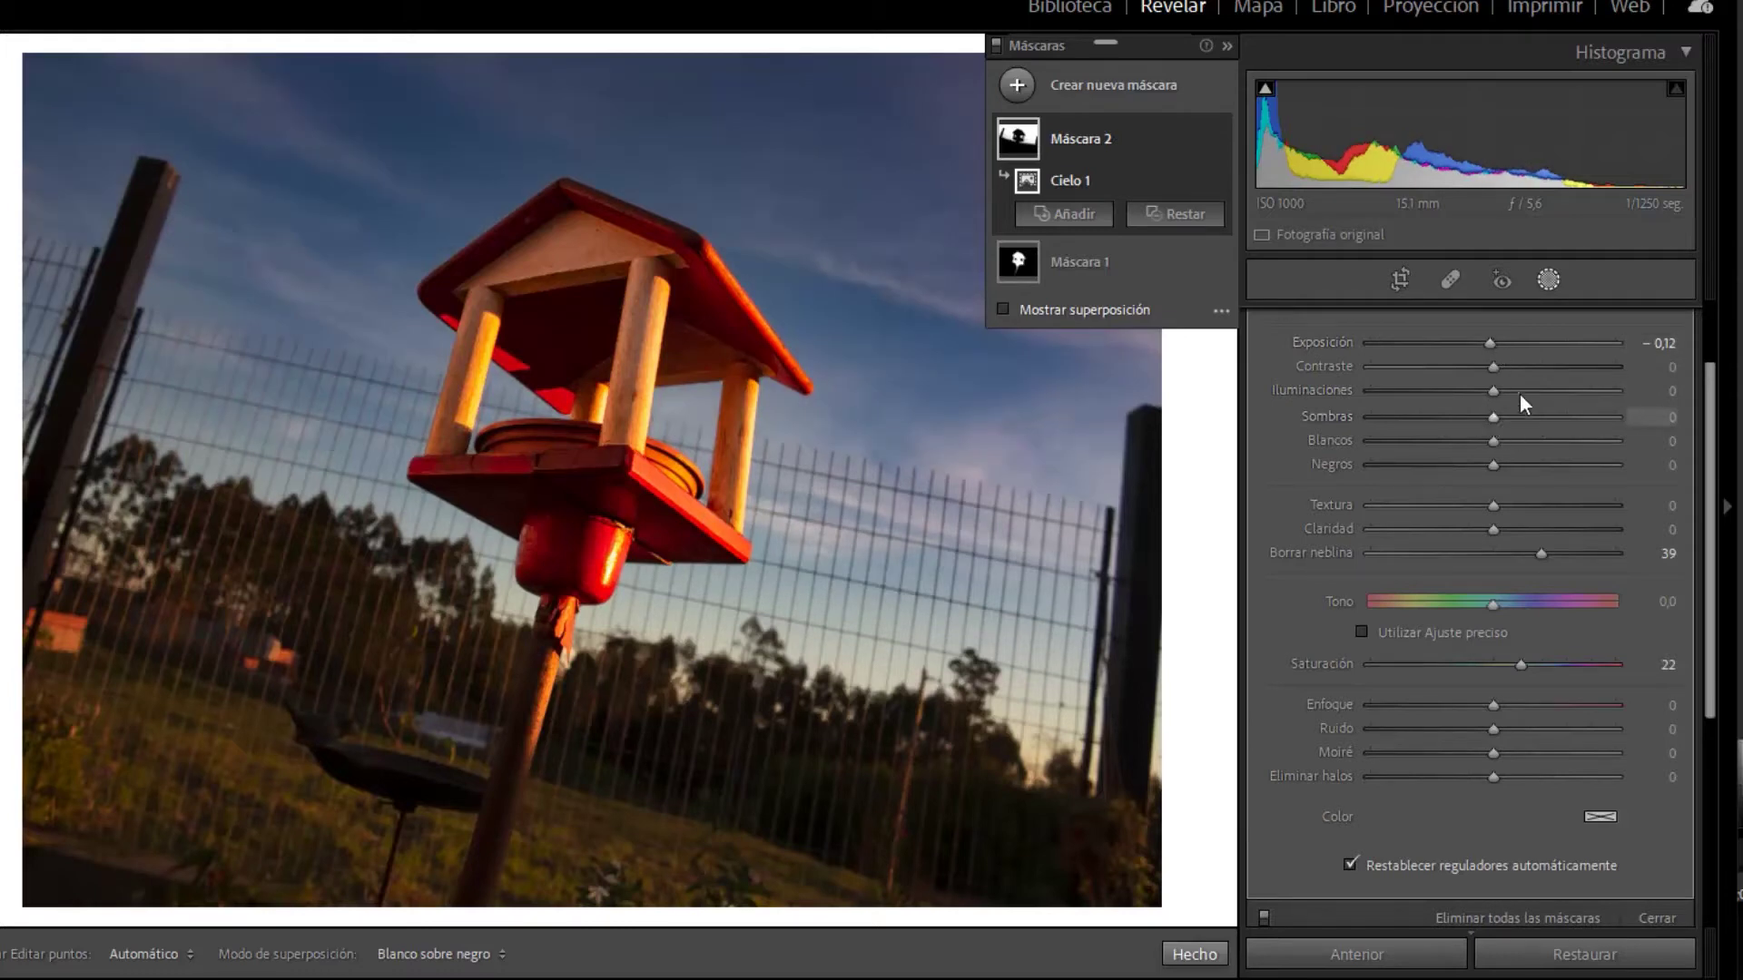
{"action": "left_click_drag", "start_coordinate": [1494, 392], "coordinate": [1500, 347]}
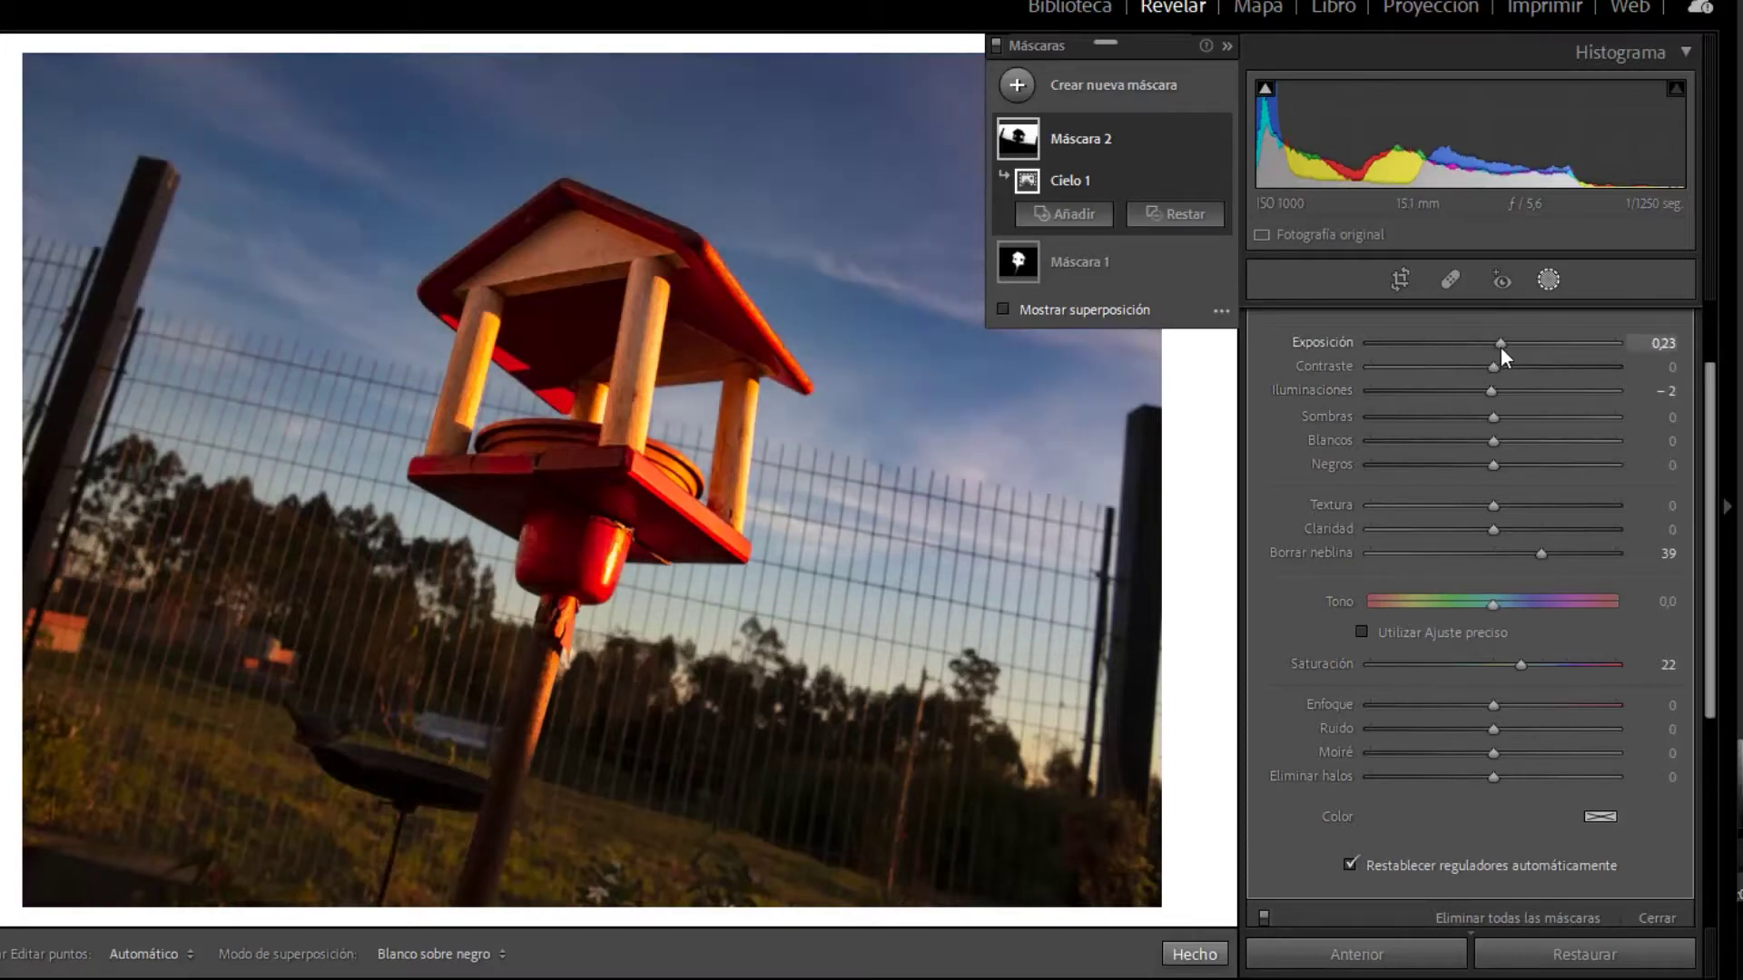
{"action": "left_click_drag", "start_coordinate": [1564, 552], "coordinate": [1516, 530]}
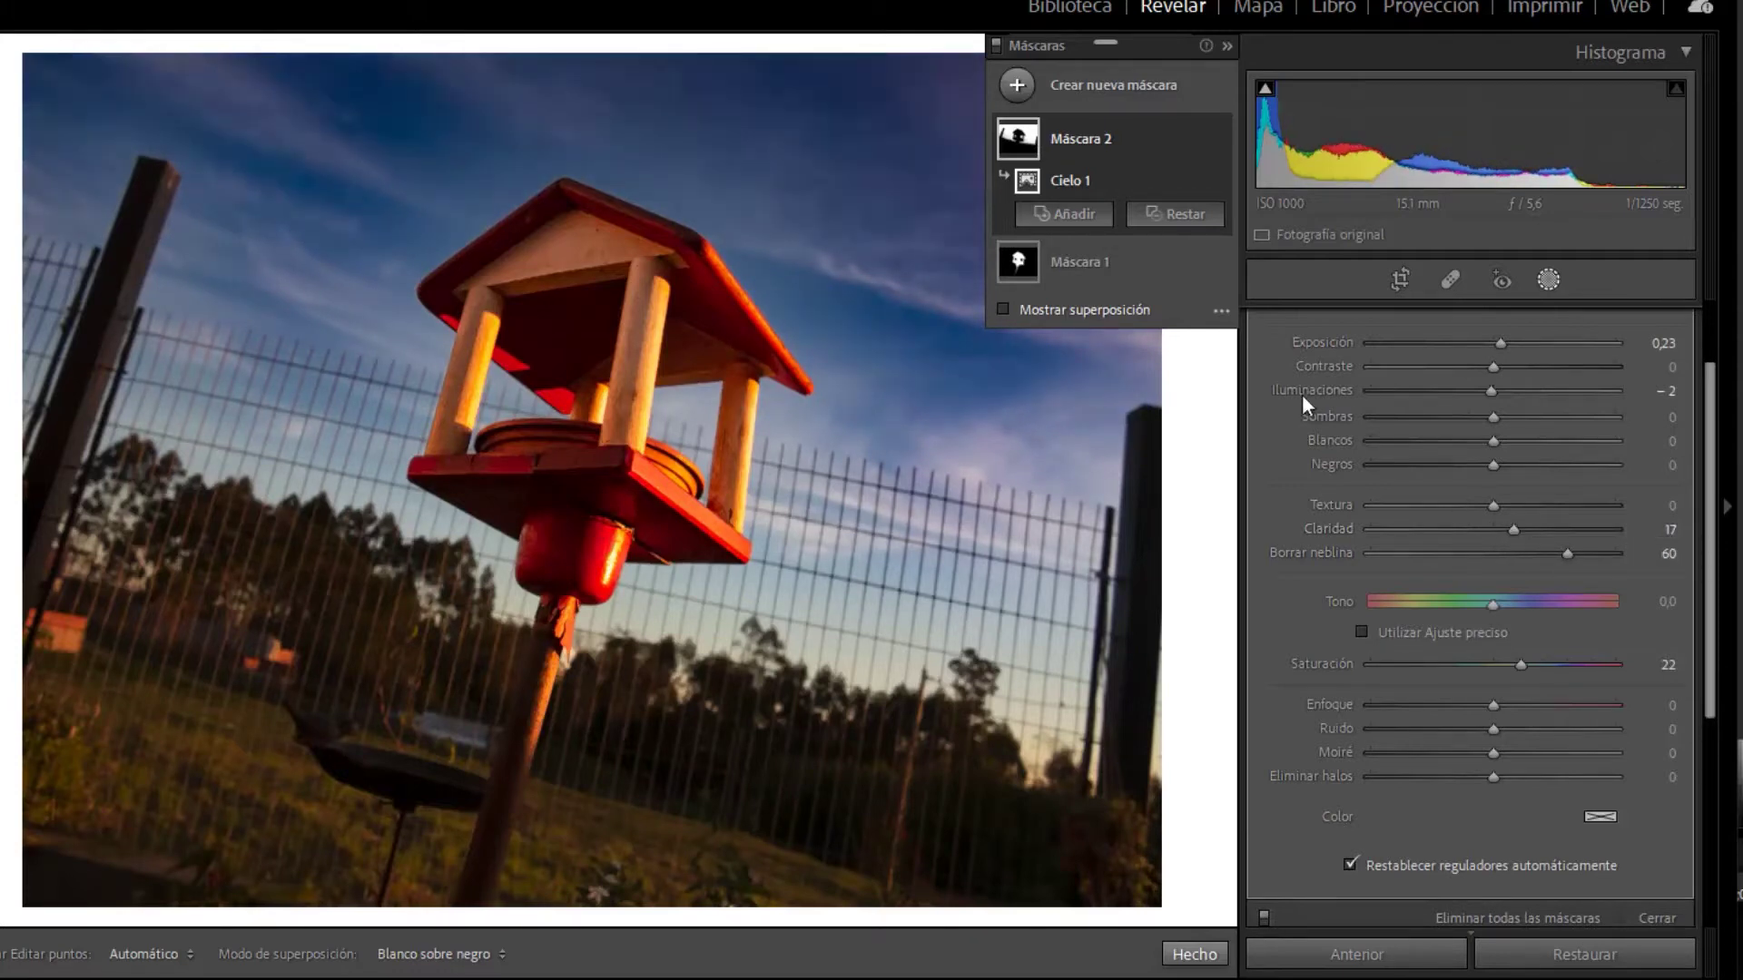
{"action": "left_click", "coordinate": [1003, 309]}
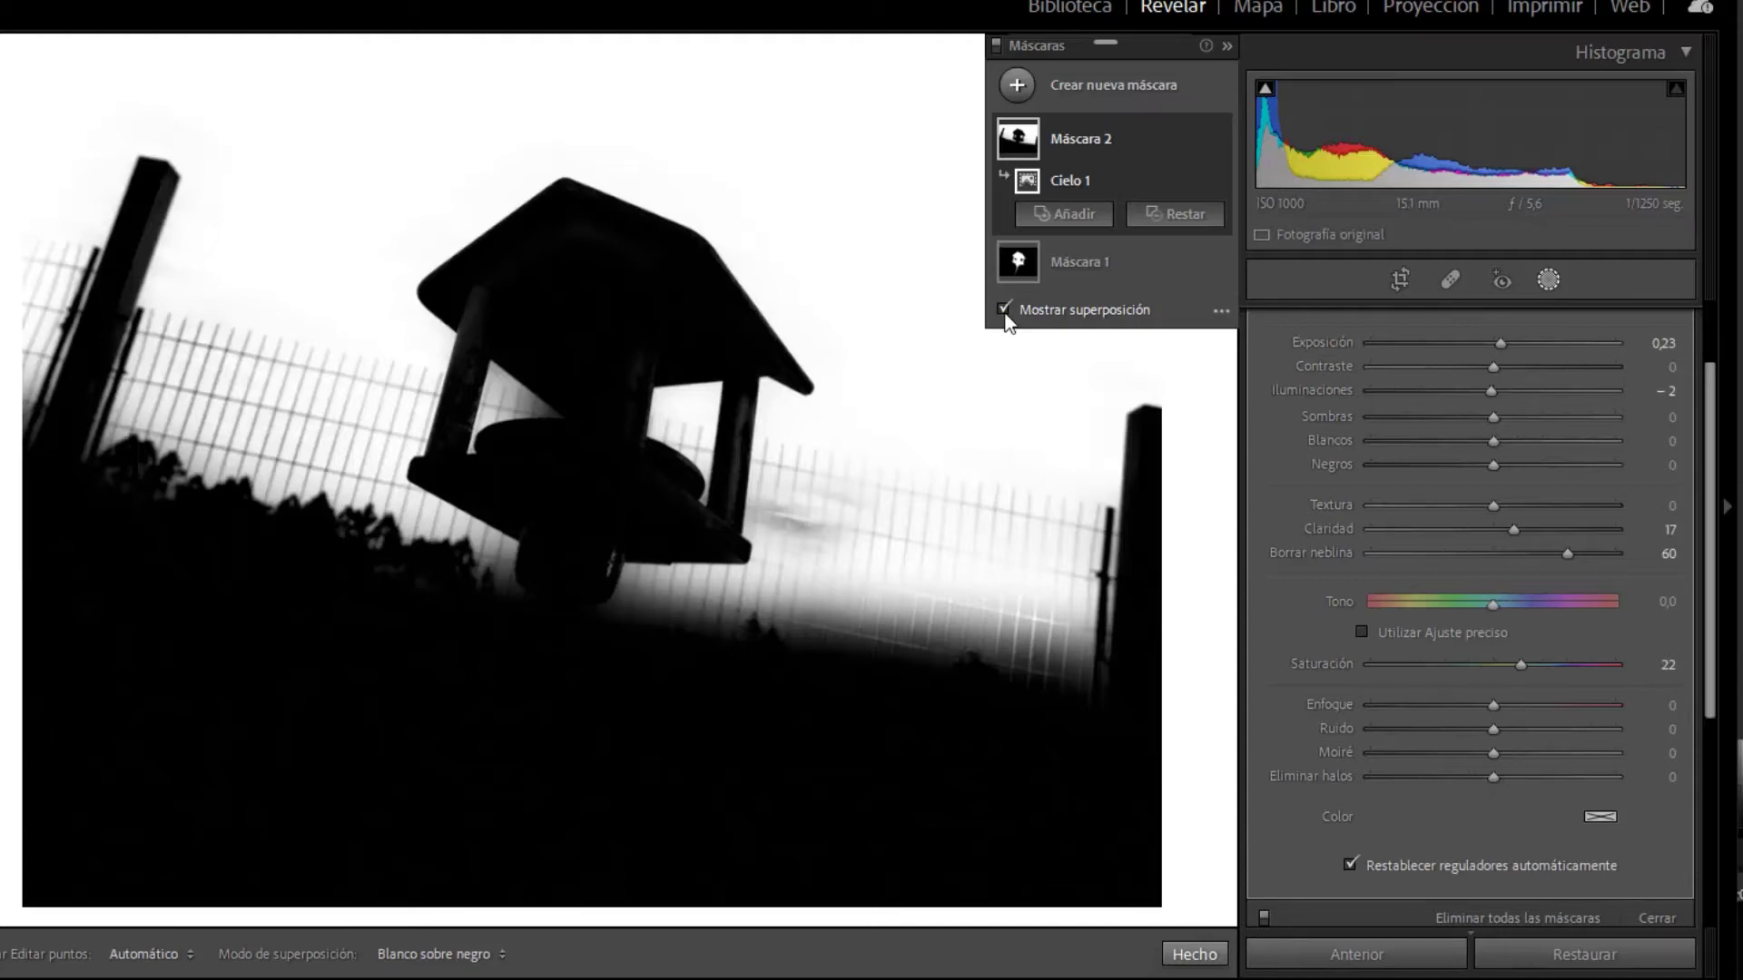
Hide the overlay, zoom in to inspect the birdhouse details, and compare with mask effects off and on
{"action": "left_click", "coordinate": [1004, 310]}
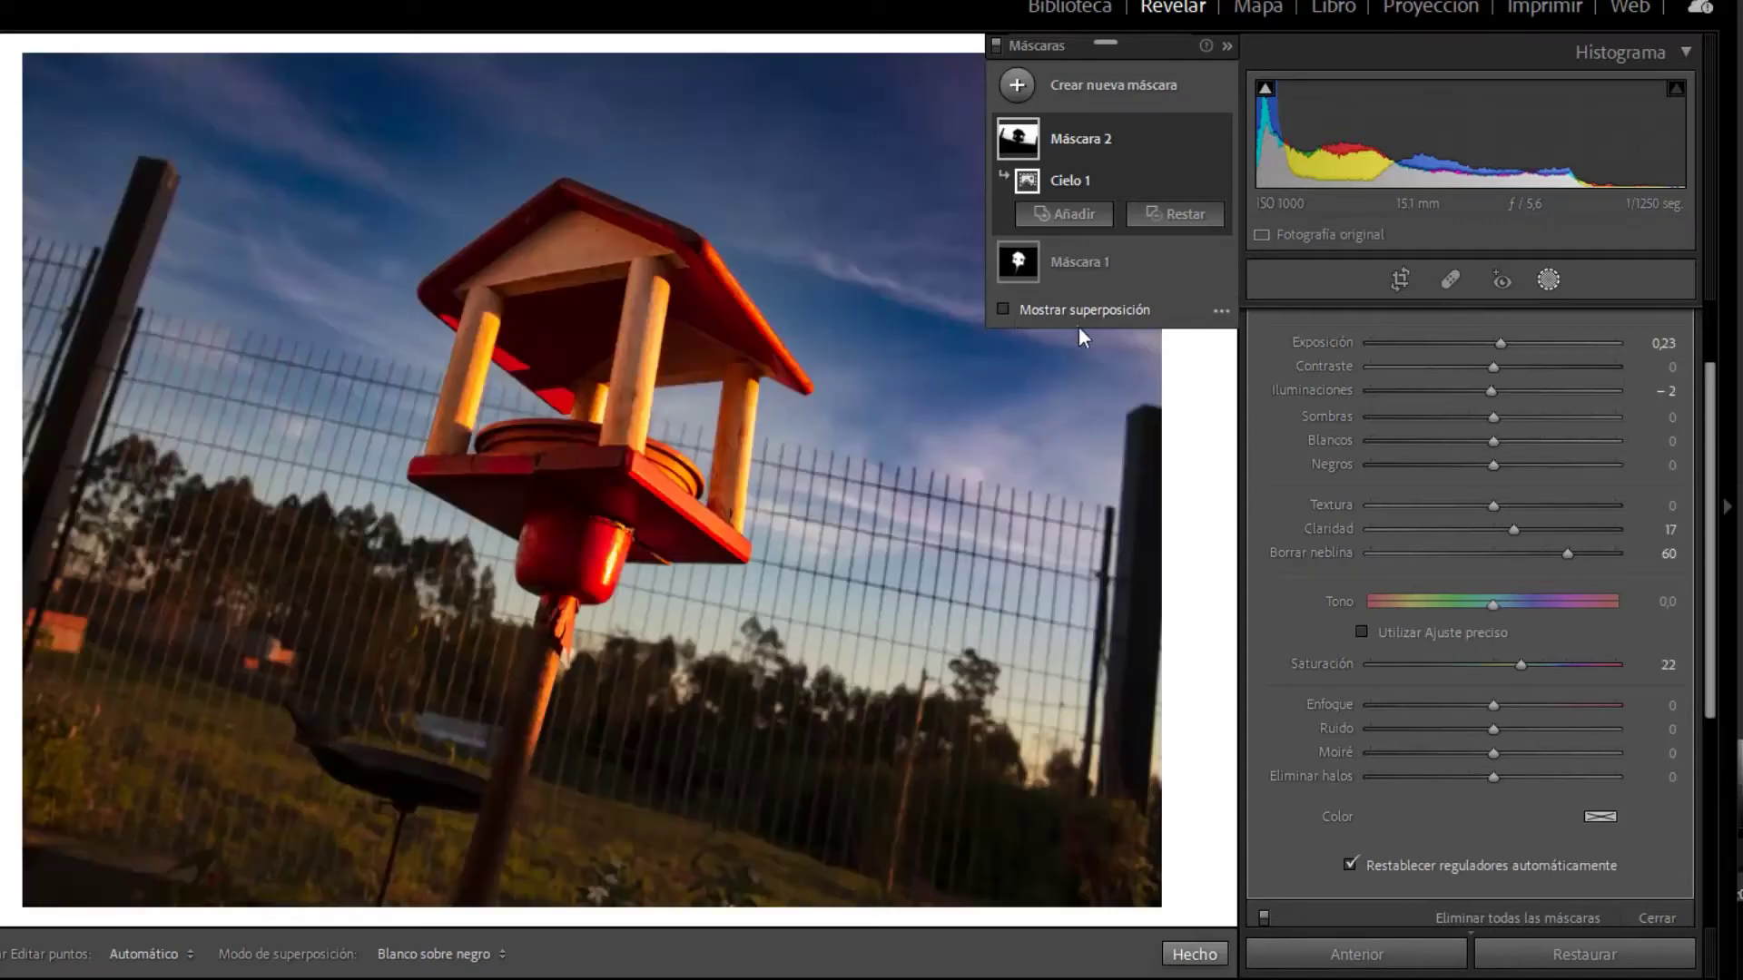
{"action": "left_click", "coordinate": [545, 272]}
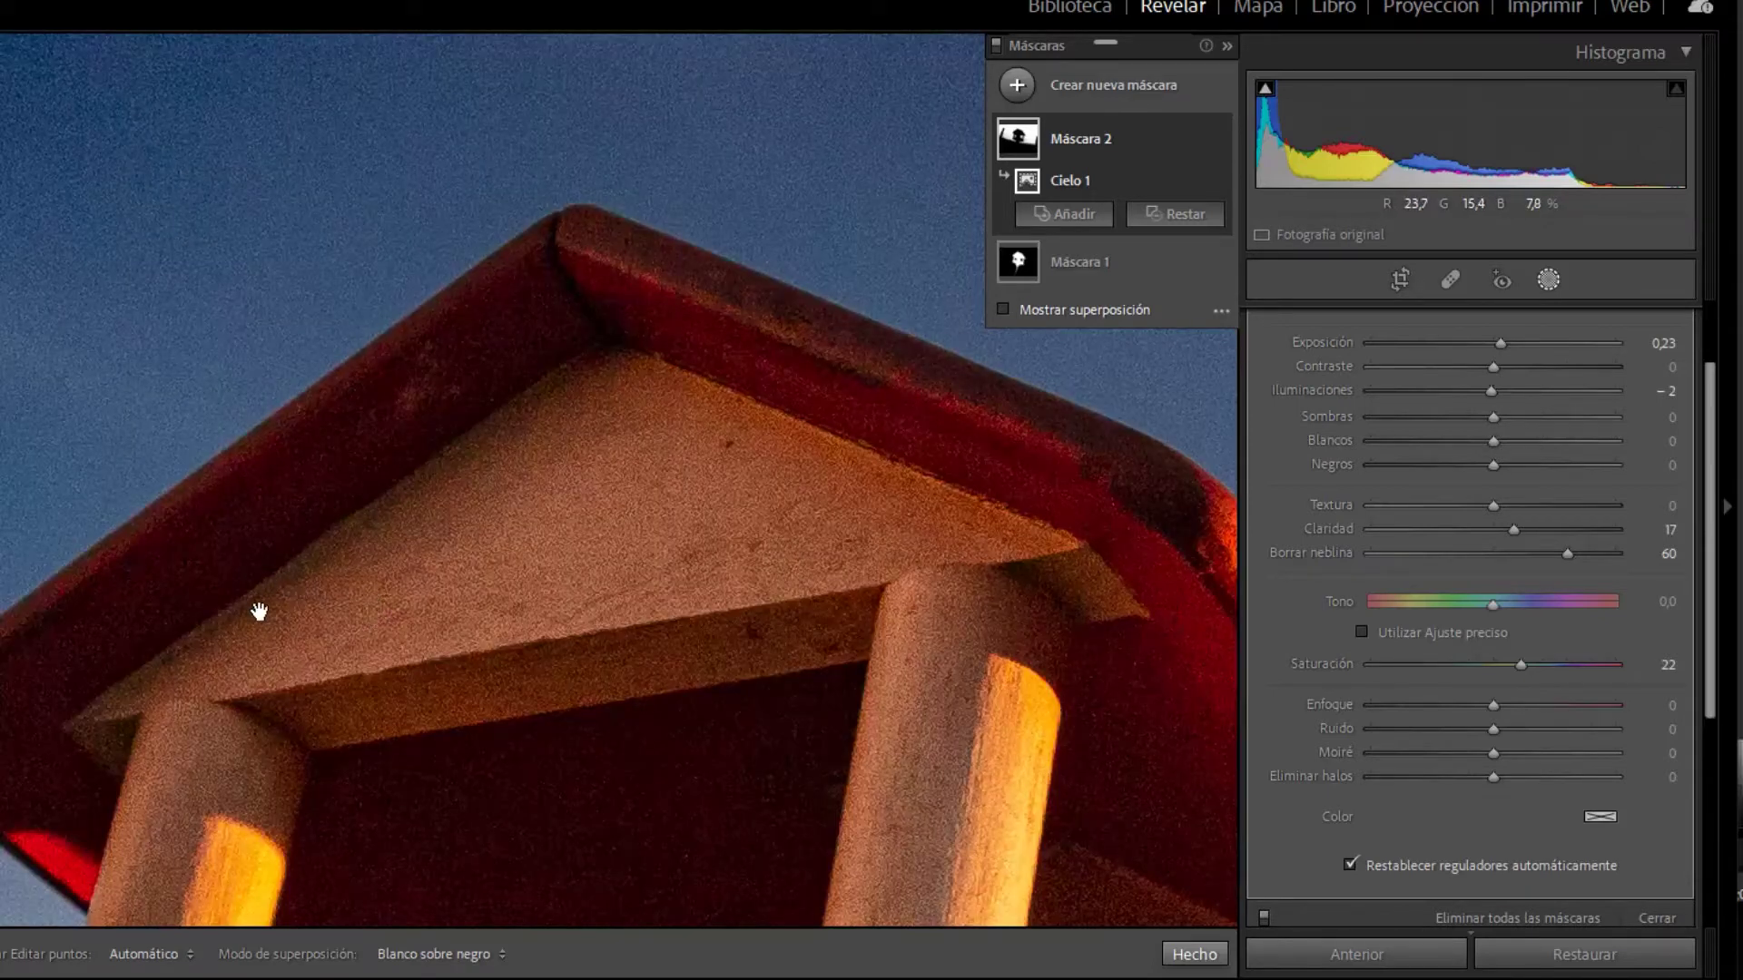
{"action": "left_click_drag", "start_coordinate": [257, 611], "coordinate": [466, 296]}
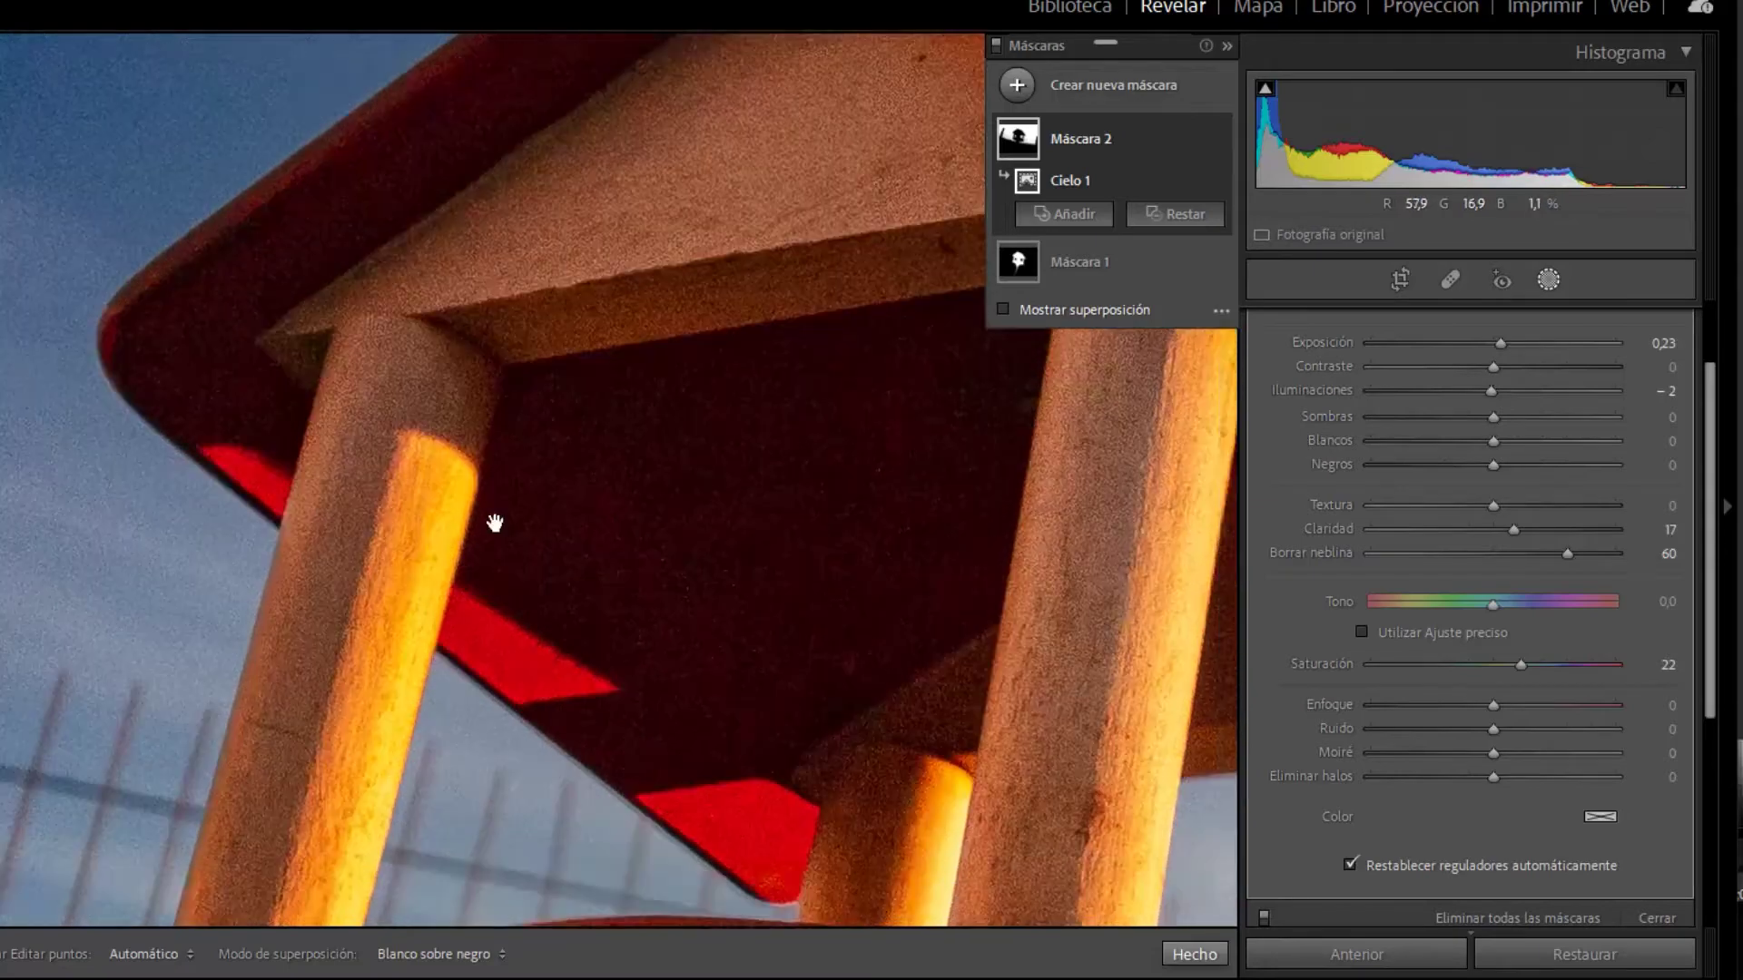
{"action": "left_click_drag", "start_coordinate": [494, 523], "coordinate": [384, 346]}
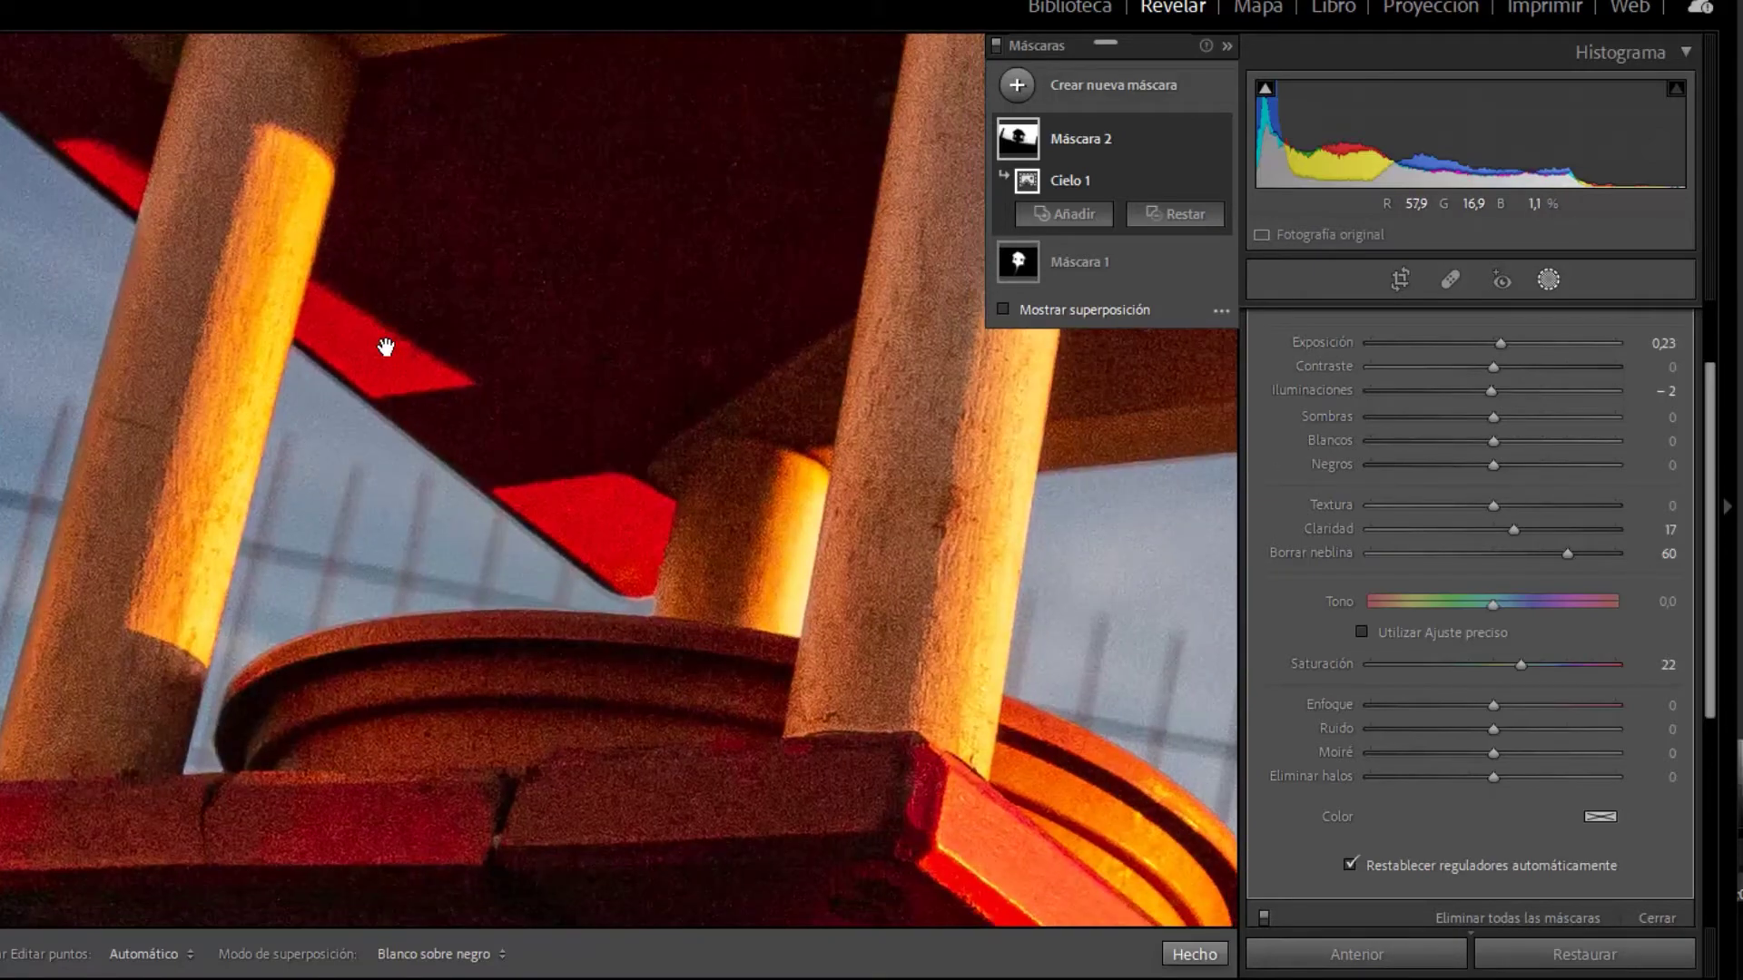
{"action": "mouse_move", "coordinate": [805, 638]}
{"action": "left_mouse_down"}
{"action": "mouse_move", "coordinate": [26, 471]}
{"action": "mouse_move", "coordinate": [1077, 466]}
{"action": "left_mouse_up"}
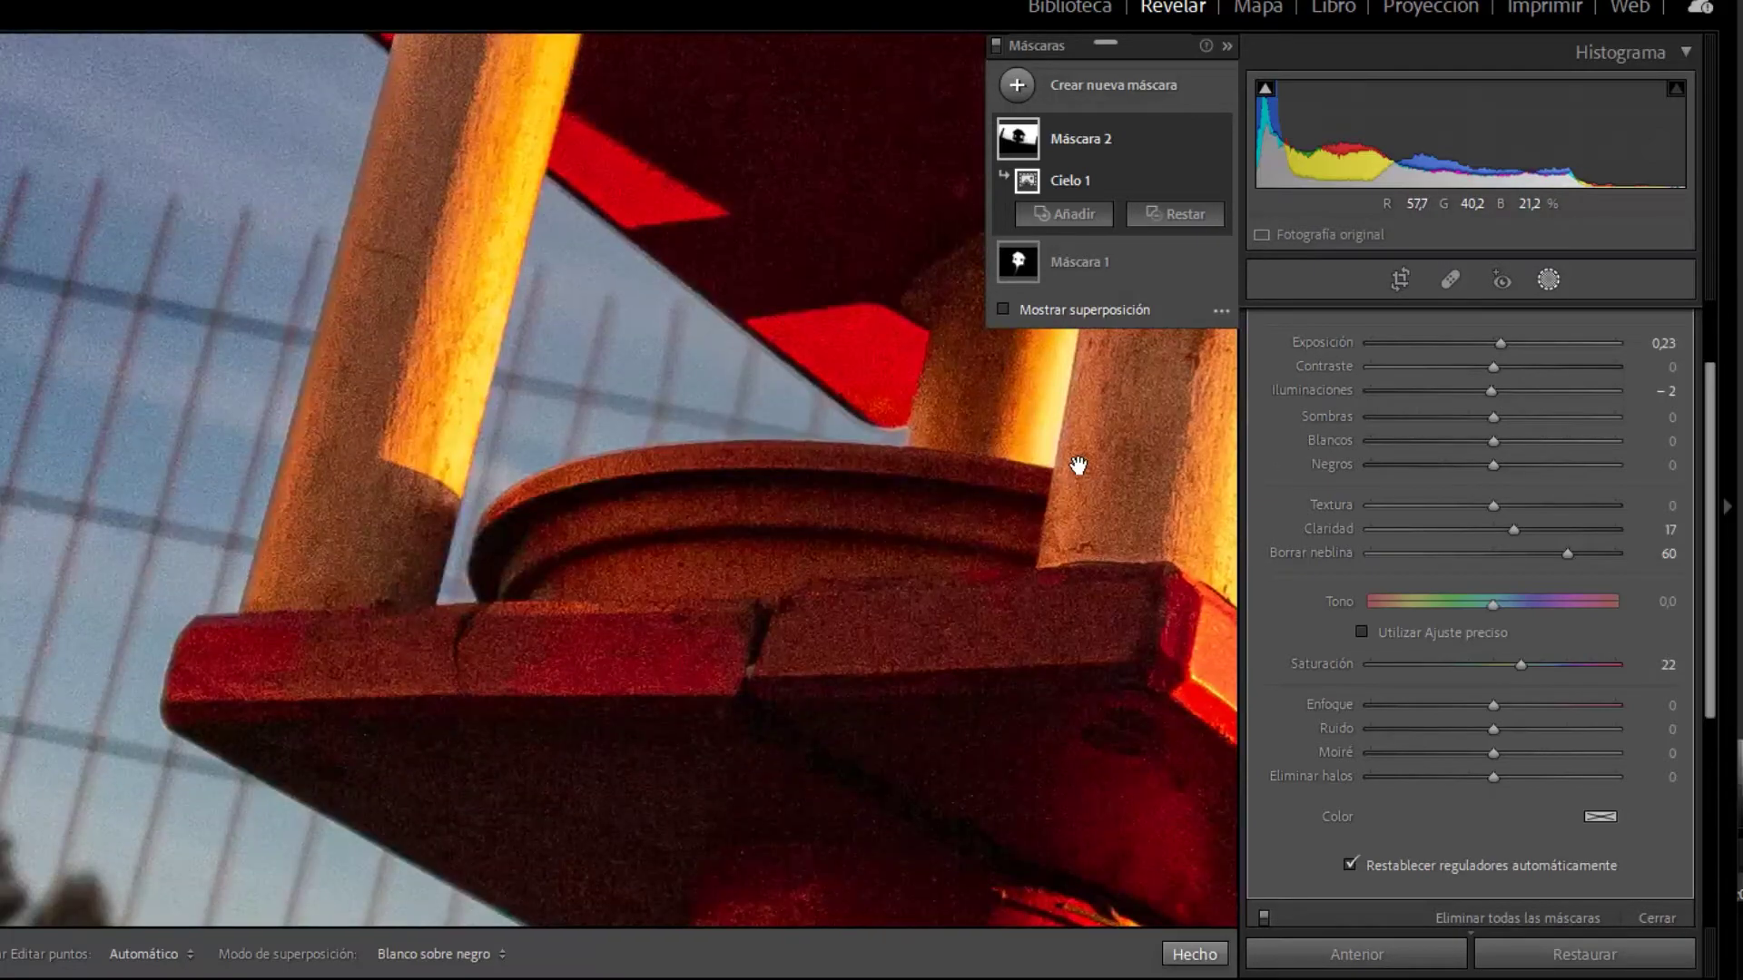
{"action": "mouse_move", "coordinate": [590, 712]}
{"action": "left_mouse_down"}
{"action": "mouse_move", "coordinate": [545, 342]}
{"action": "mouse_move", "coordinate": [113, 98]}
{"action": "mouse_move", "coordinate": [206, 479]}
{"action": "left_mouse_up"}
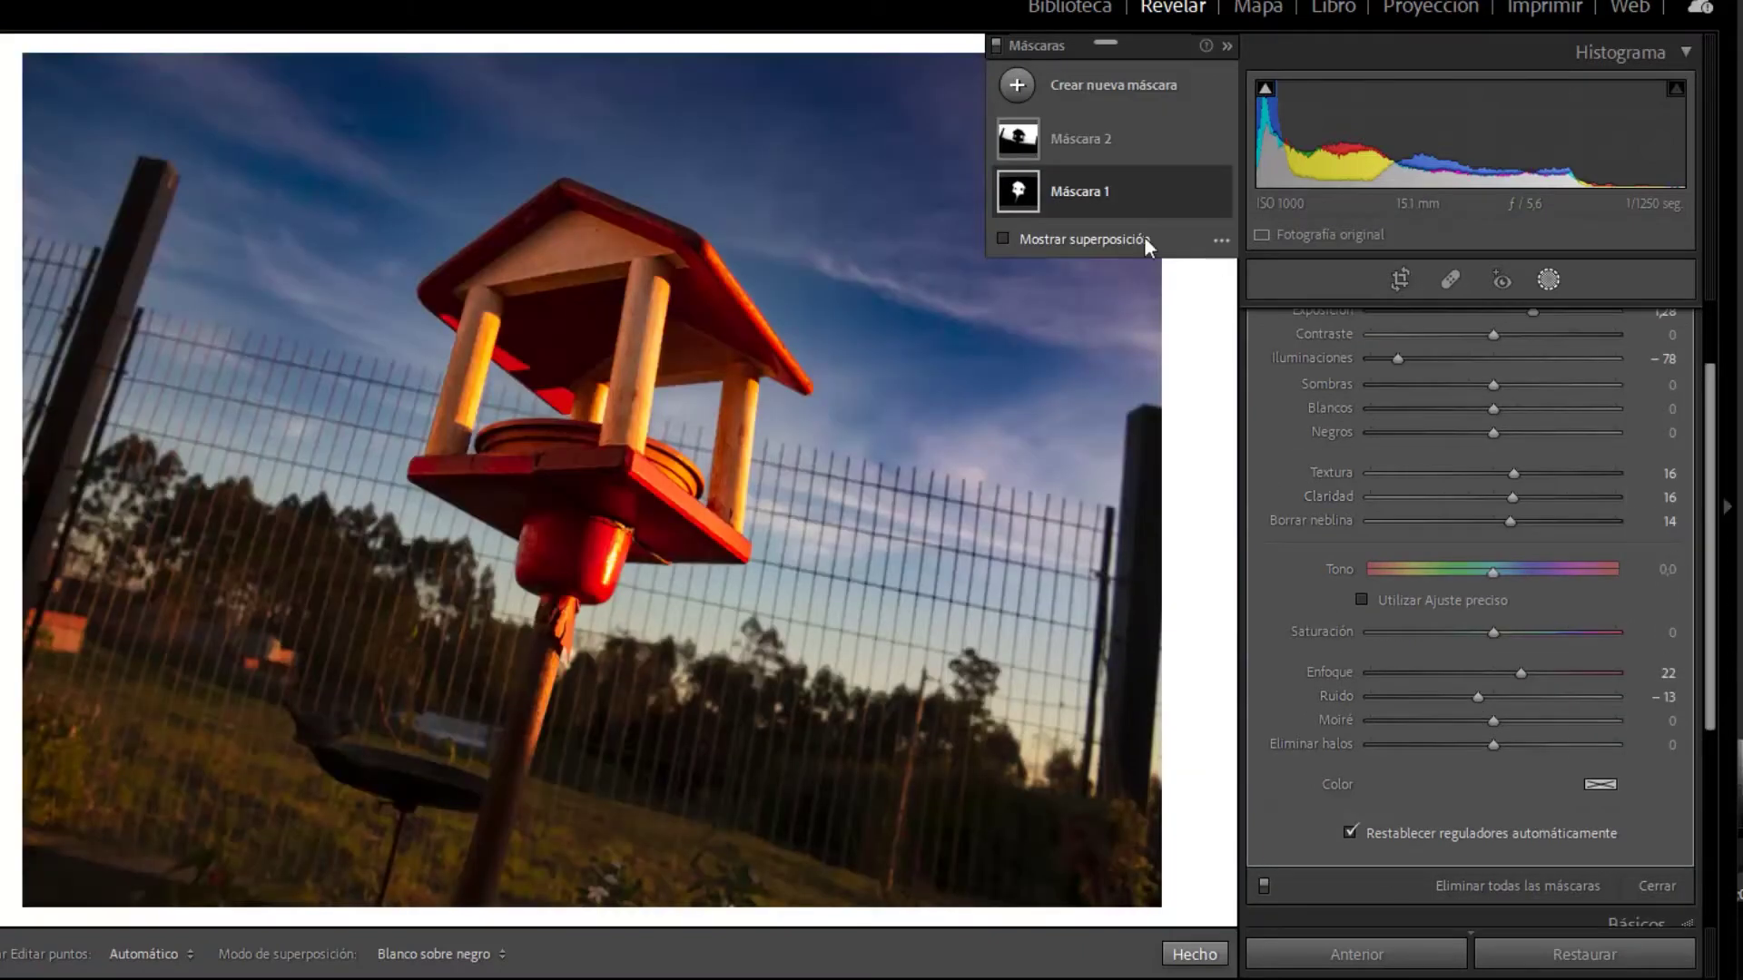
{"action": "left_click", "coordinate": [991, 49]}
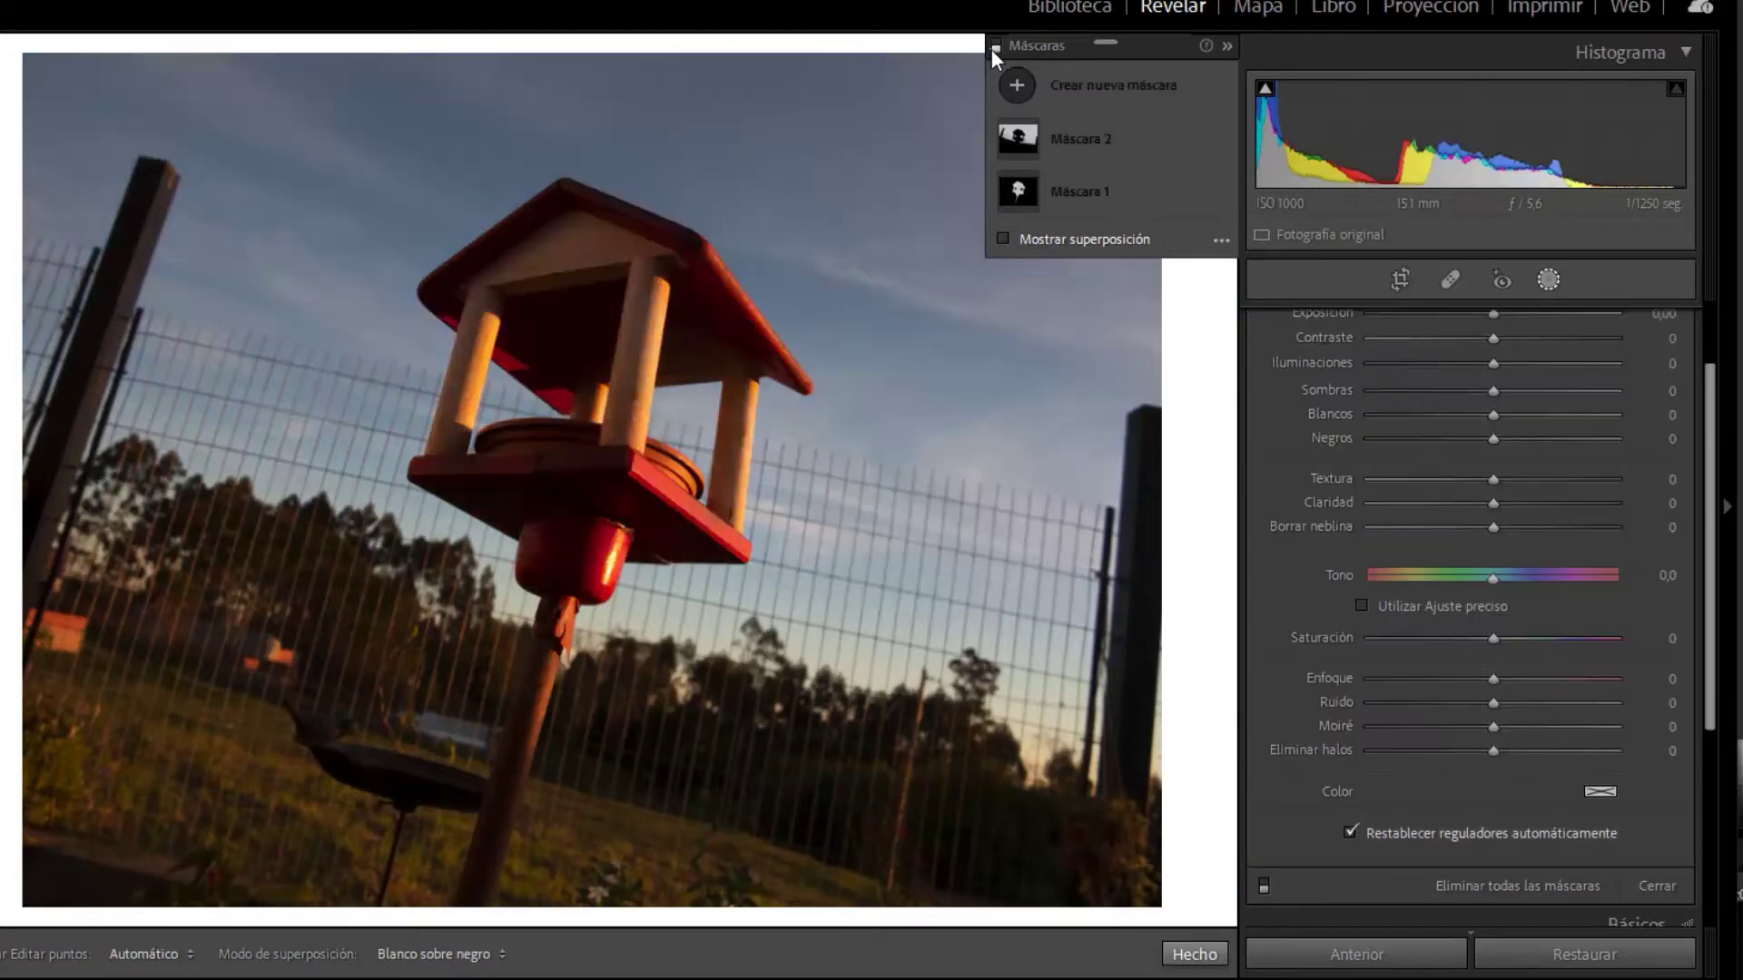
{"action": "left_click", "coordinate": [991, 49]}
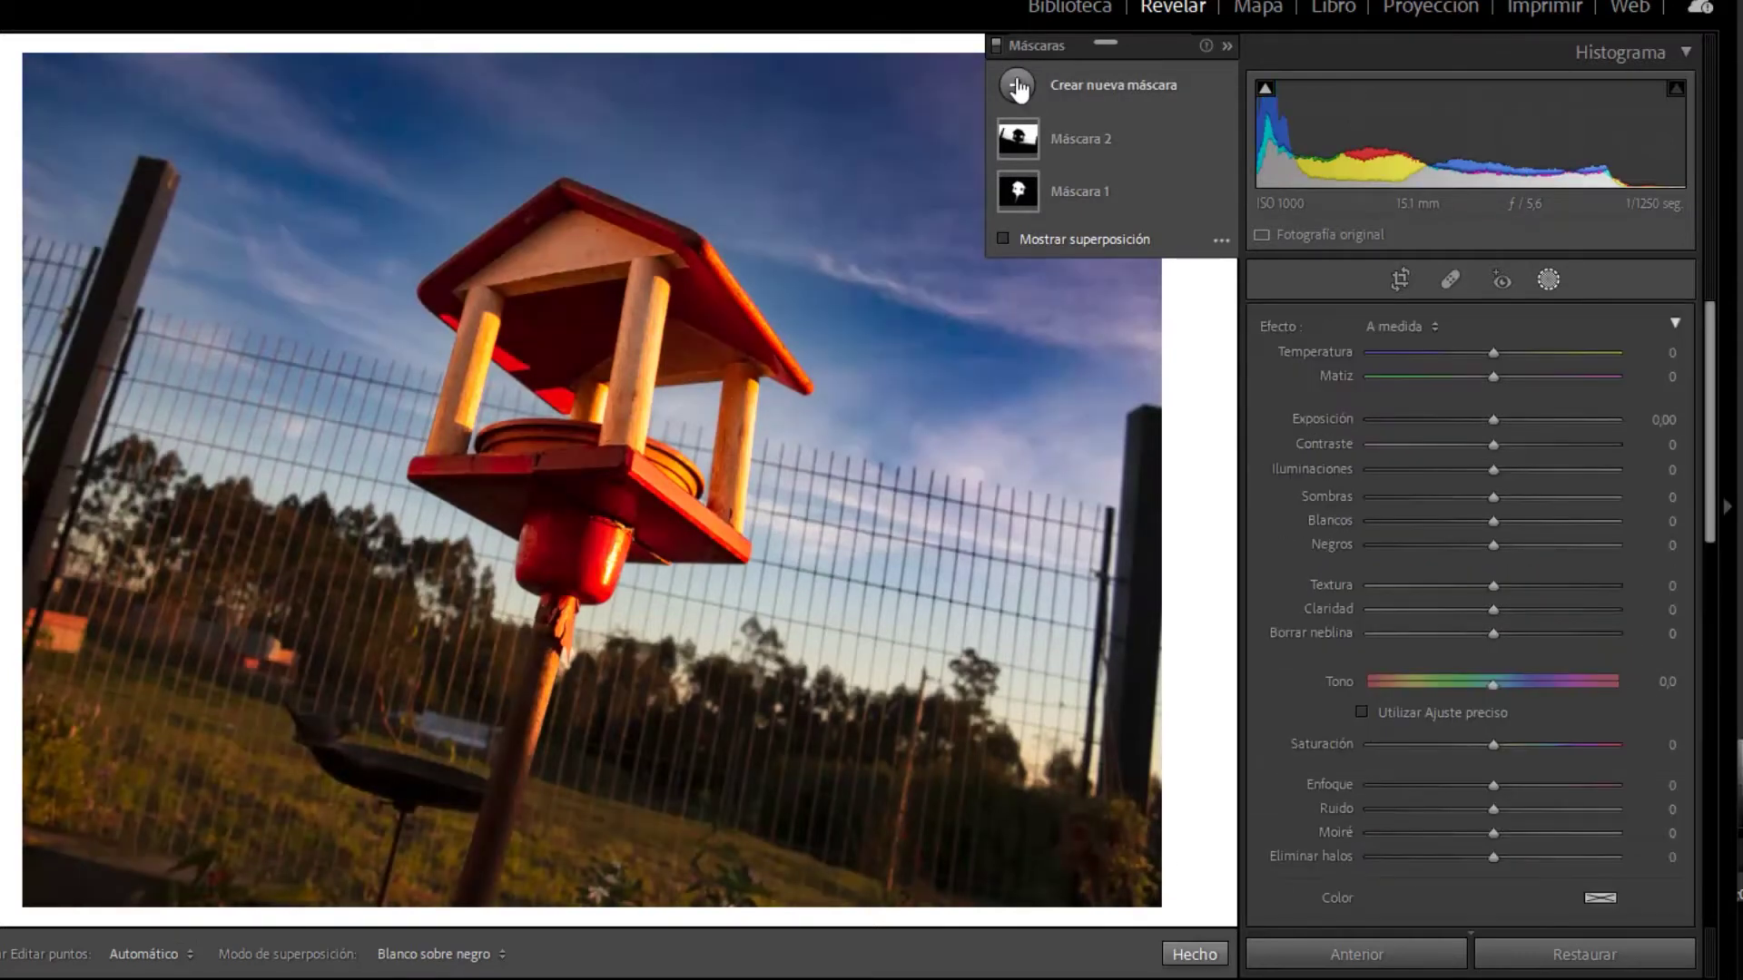
{"action": "left_click", "coordinate": [1019, 88]}
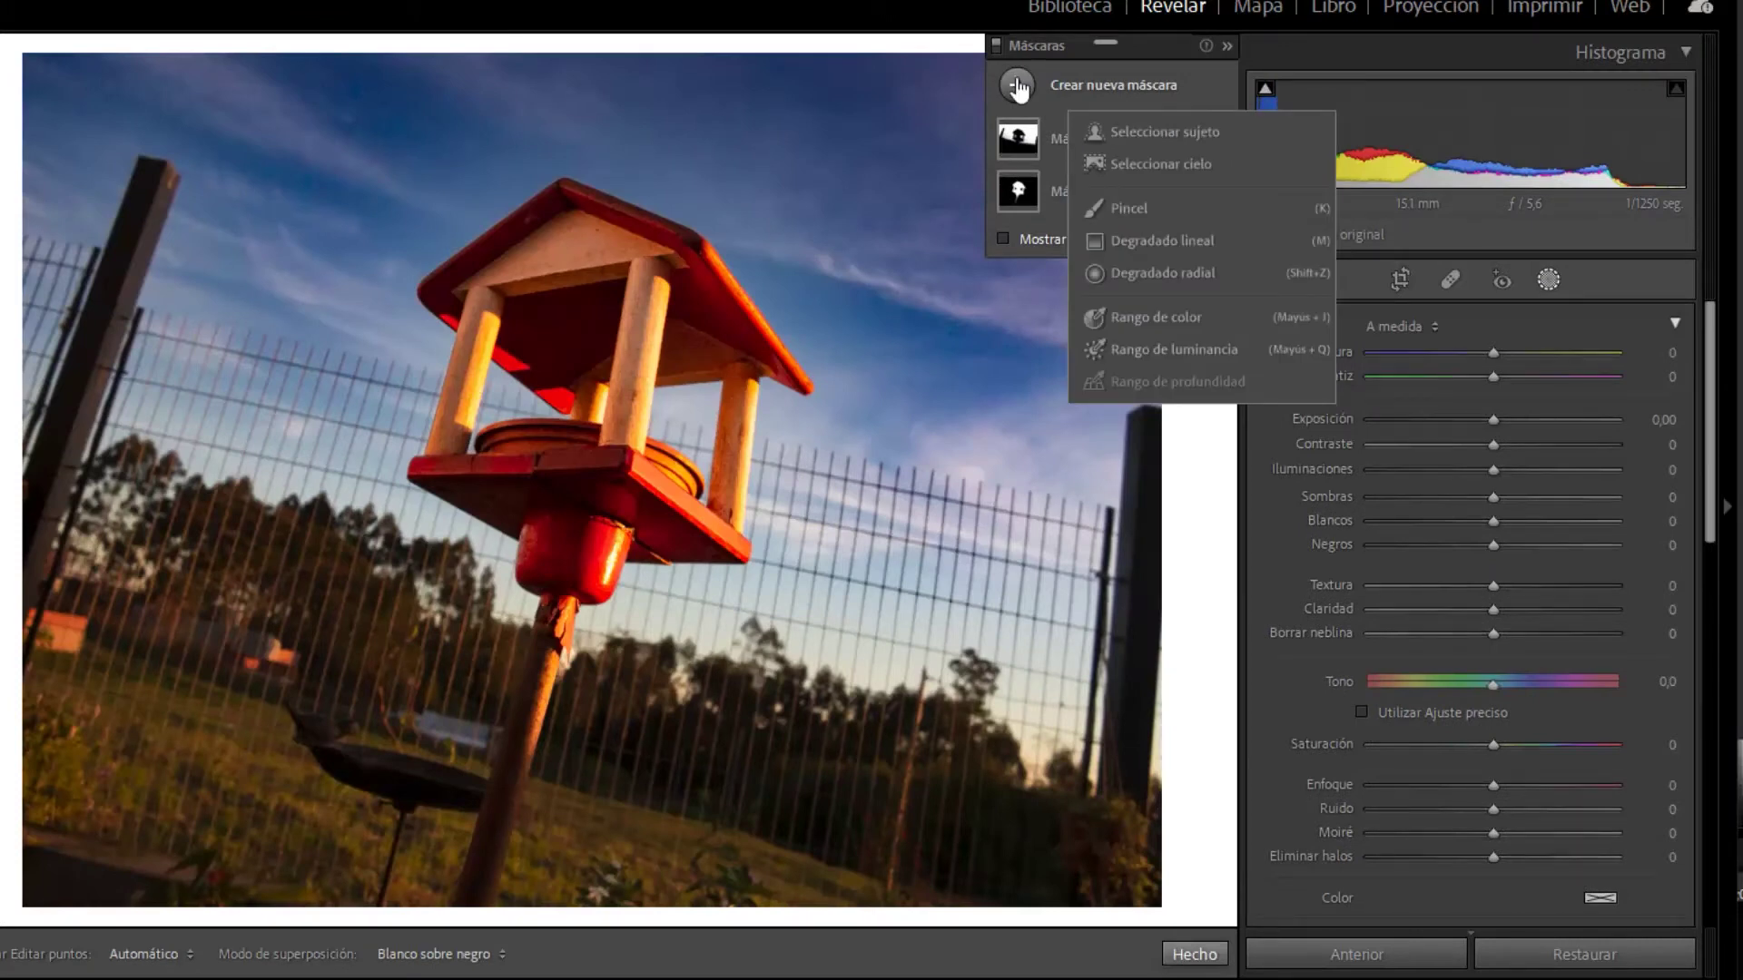
Draw a radial gradient mask centred on the birdhouse with feathering 24
{"action": "left_click", "coordinate": [1157, 274]}
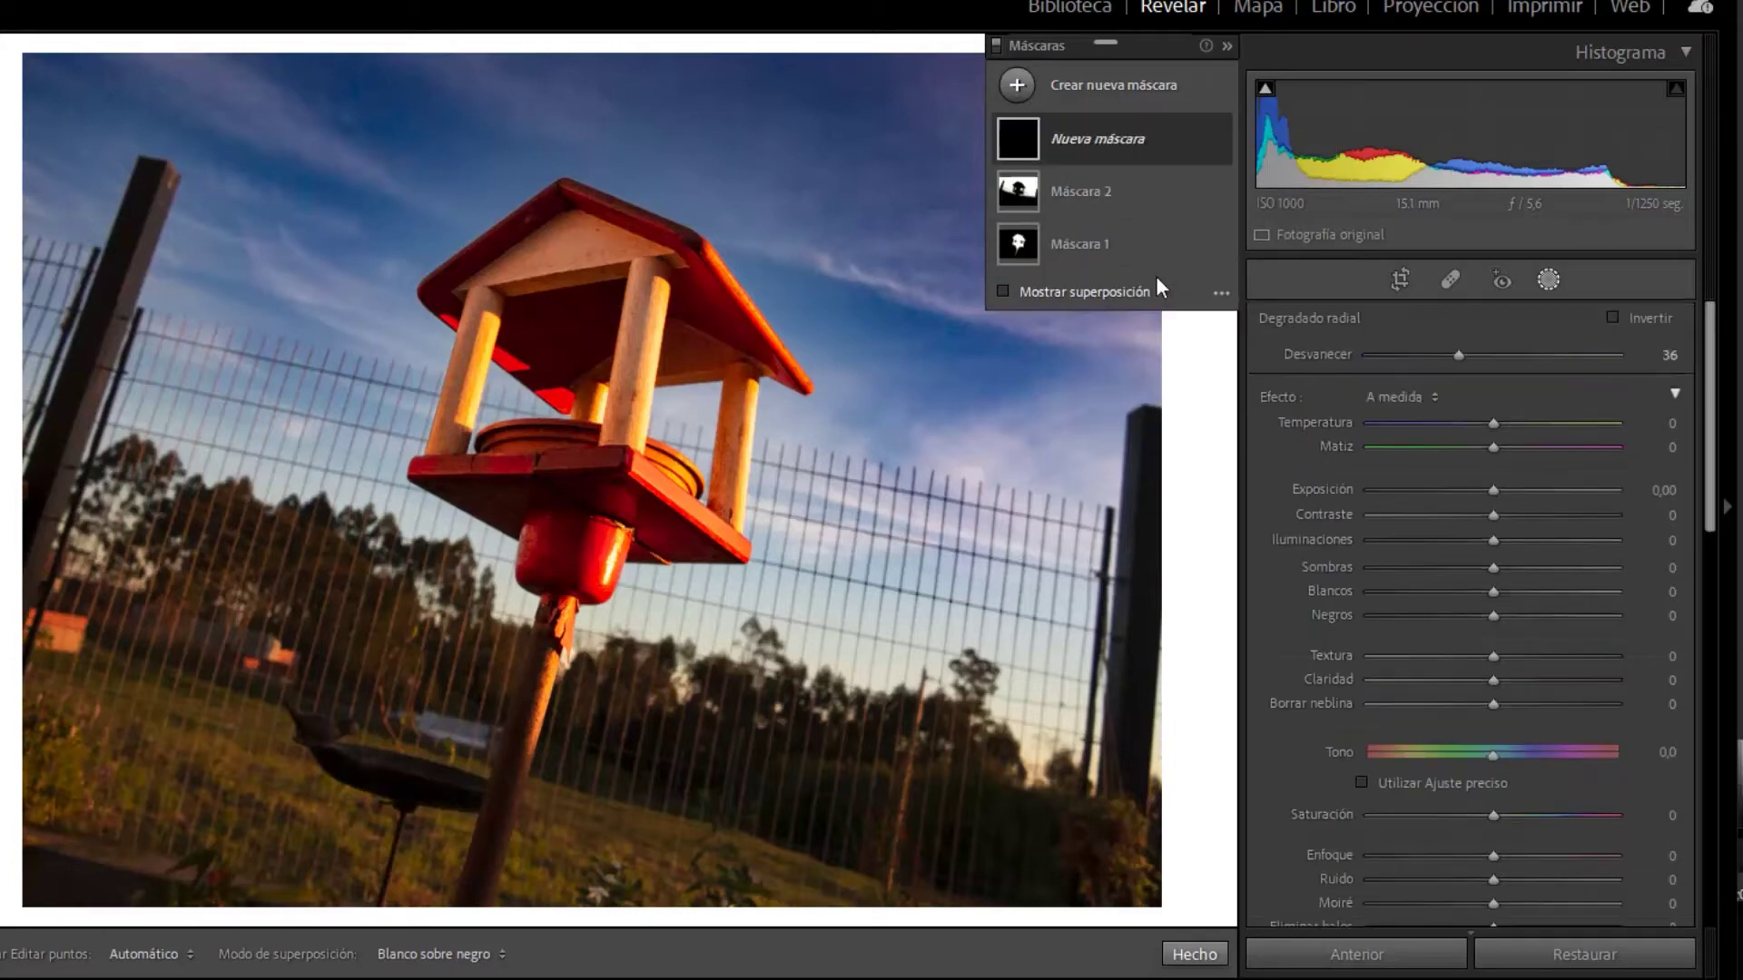
{"action": "left_click", "coordinate": [210, 170]}
{"action": "left_click_drag", "start_coordinate": [787, 613], "coordinate": [558, 444]}
{"action": "left_click_drag", "start_coordinate": [210, 163], "coordinate": [515, 323]}
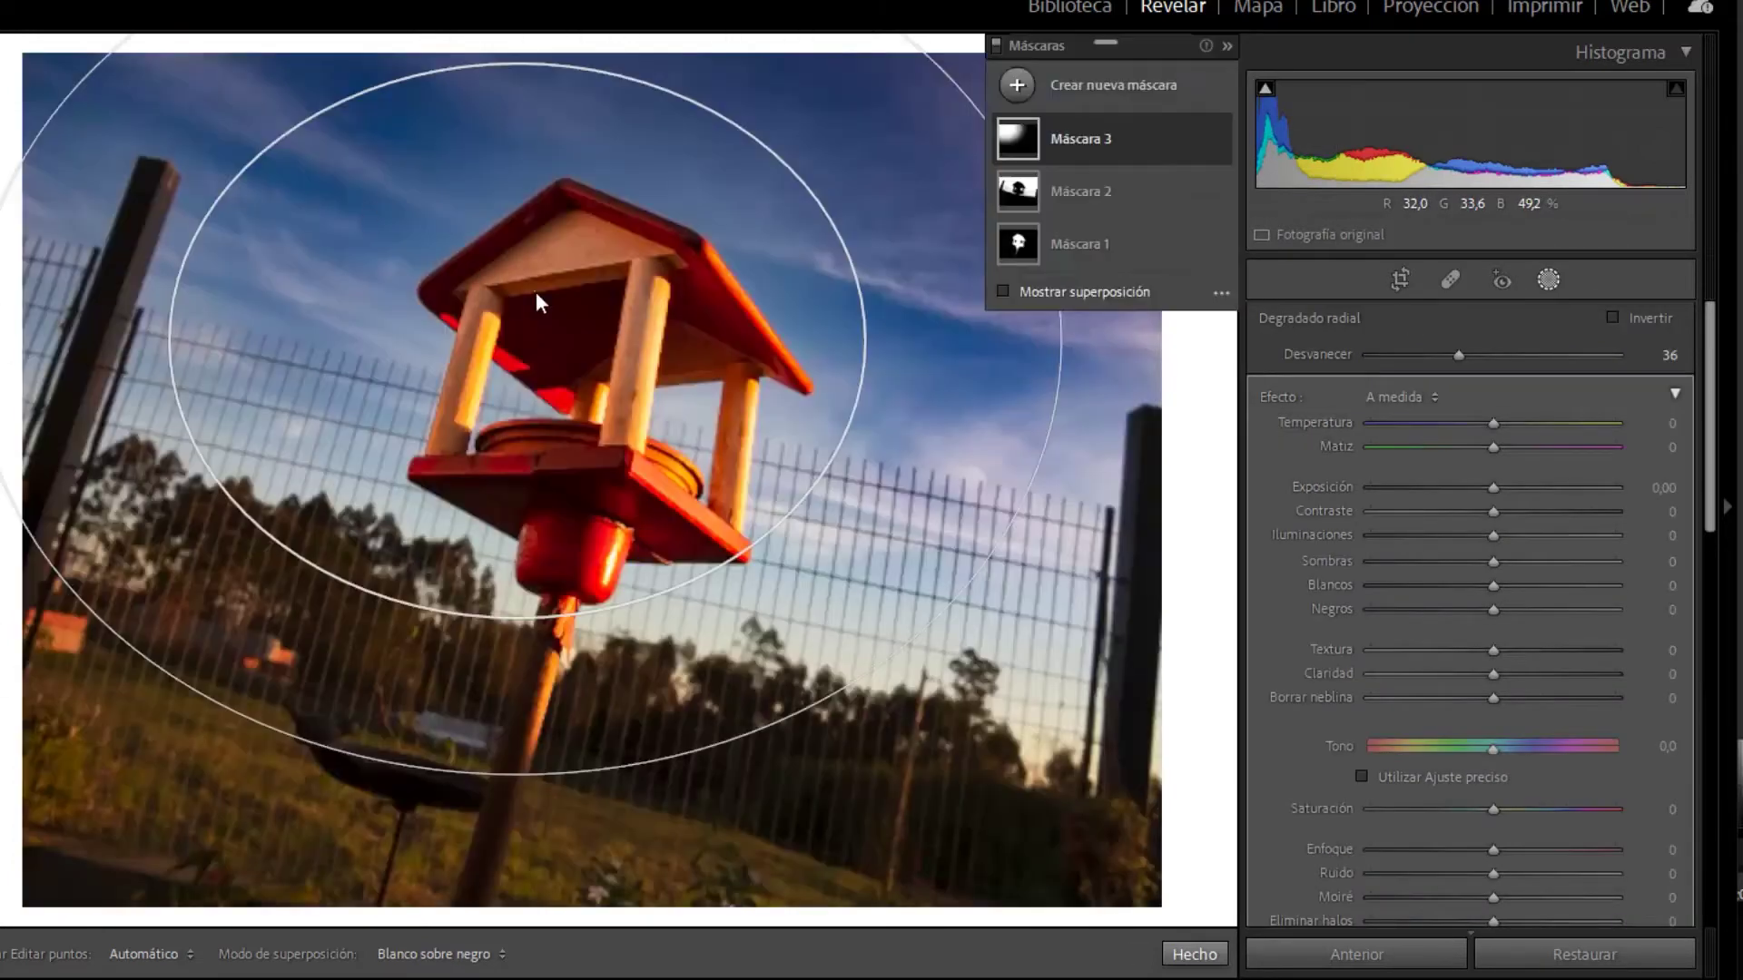
{"action": "left_click_drag", "start_coordinate": [515, 601], "coordinate": [505, 664]}
{"action": "left_click_drag", "start_coordinate": [514, 328], "coordinate": [559, 393]}
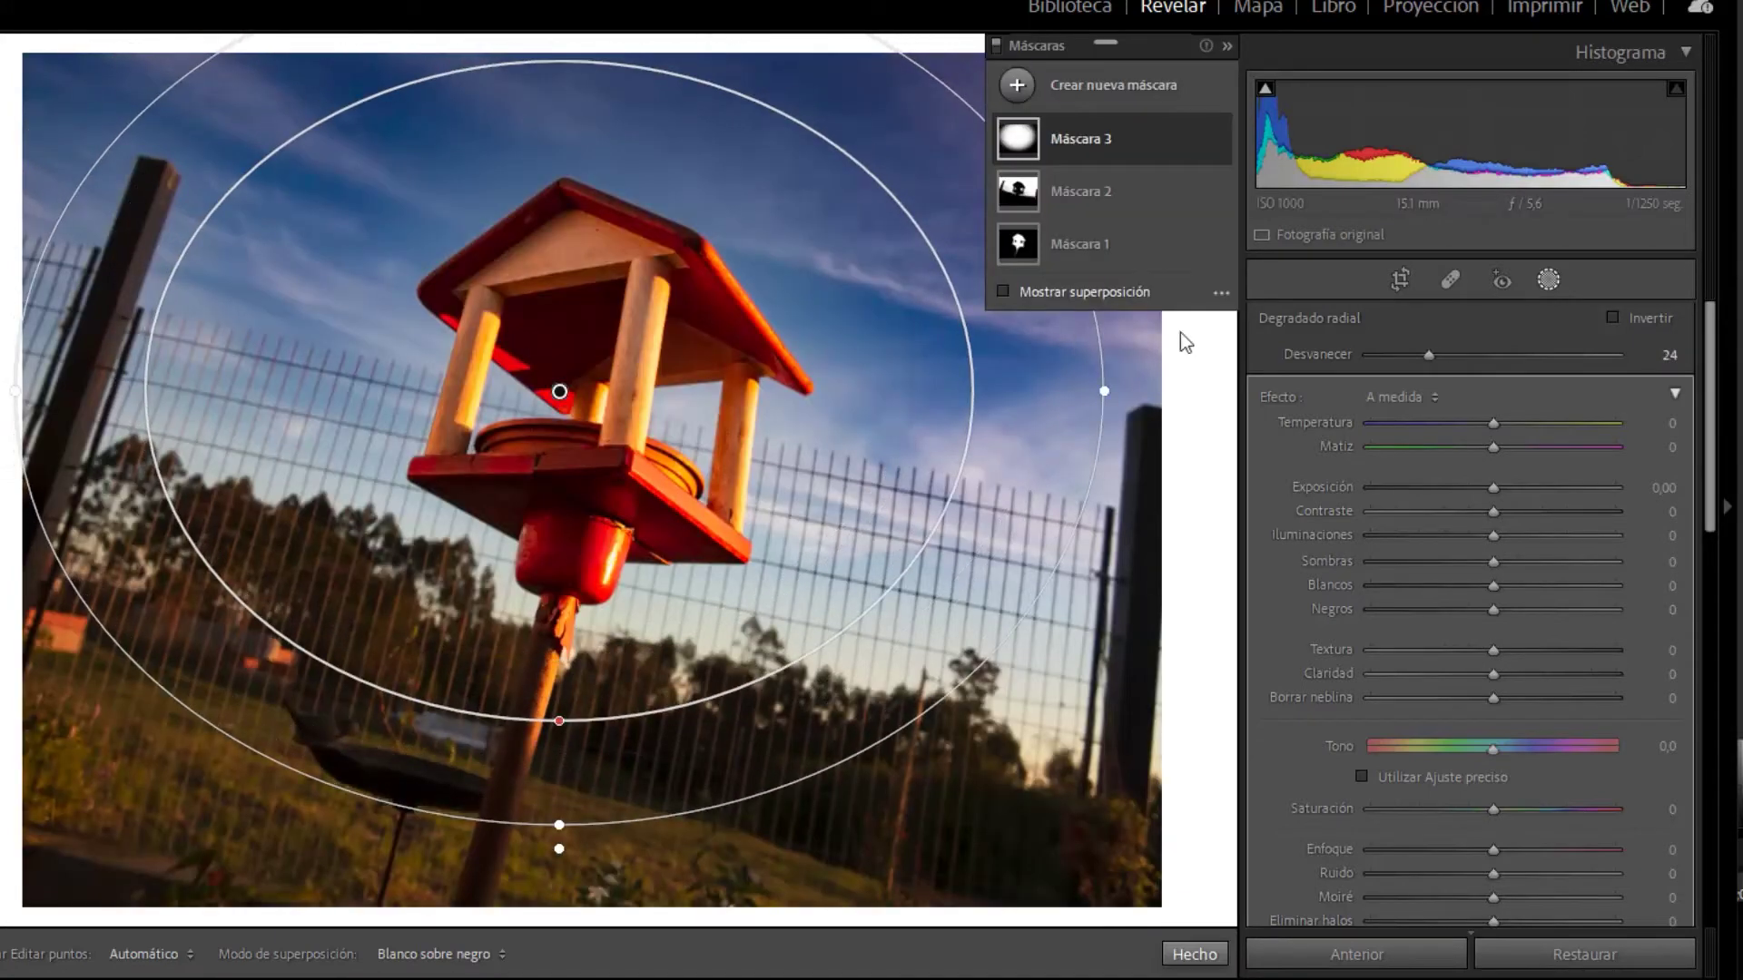
Preview the radial mask as a colour overlay, invert it, and darken the surroundings to exposure −0,58
{"action": "left_click", "coordinate": [1006, 291]}
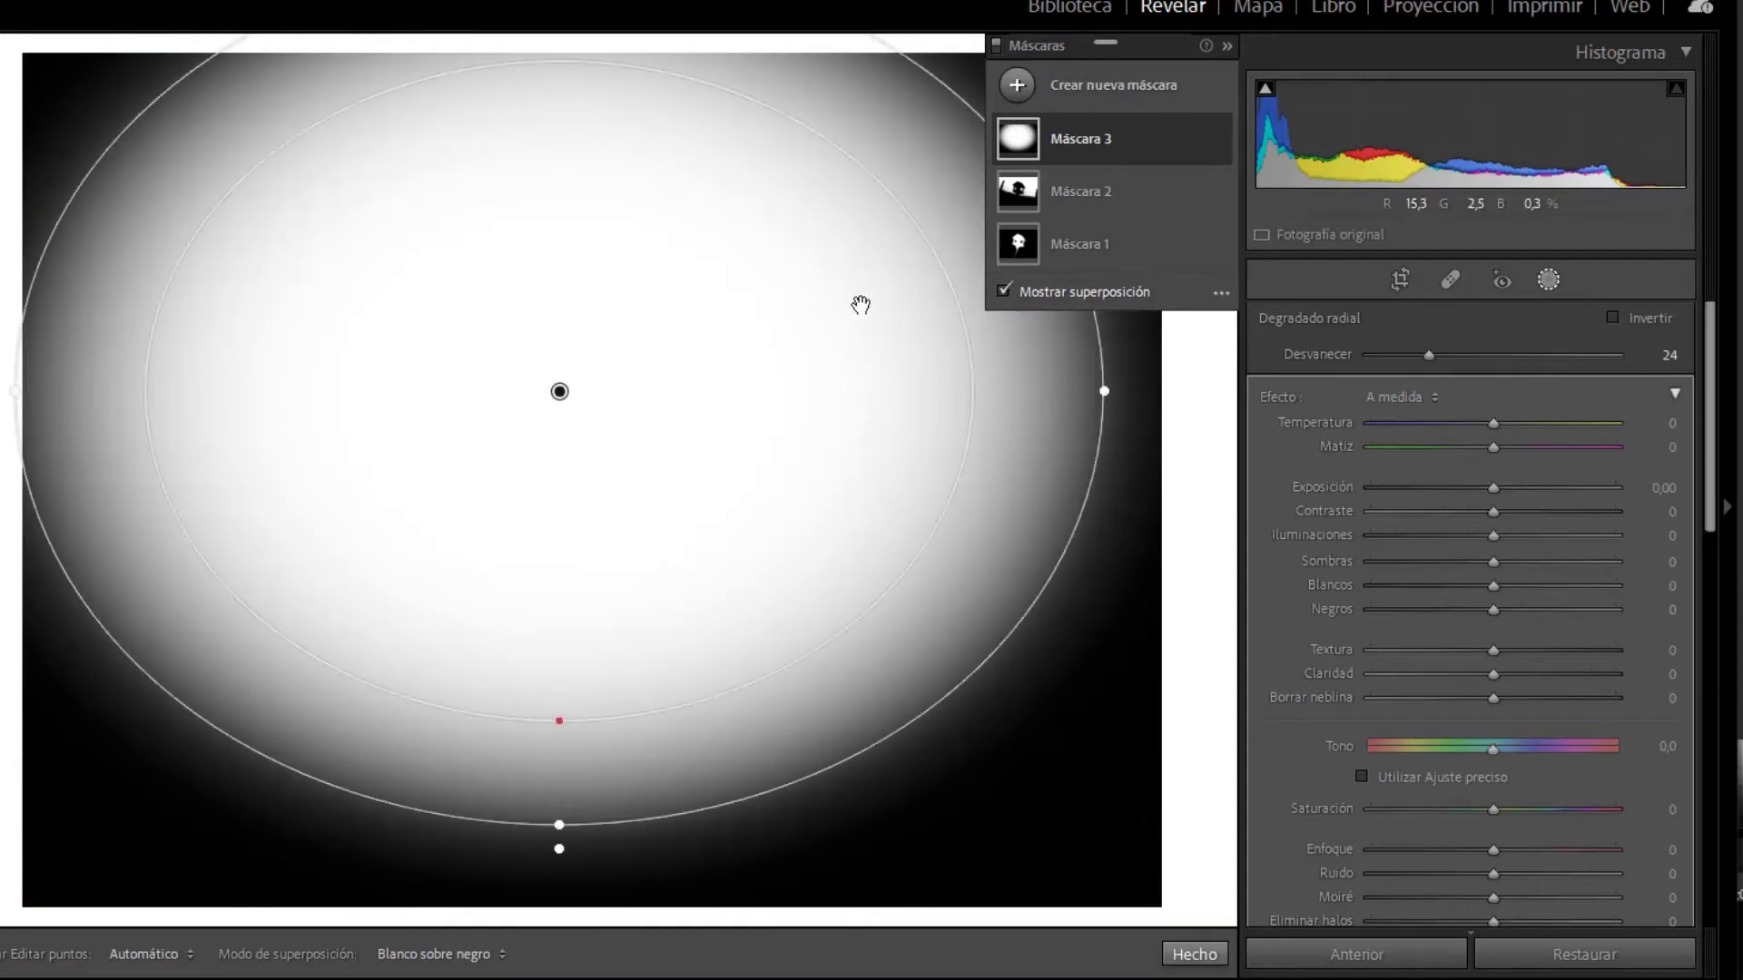
{"action": "left_click", "coordinate": [1220, 295]}
{"action": "left_click", "coordinate": [1283, 313]}
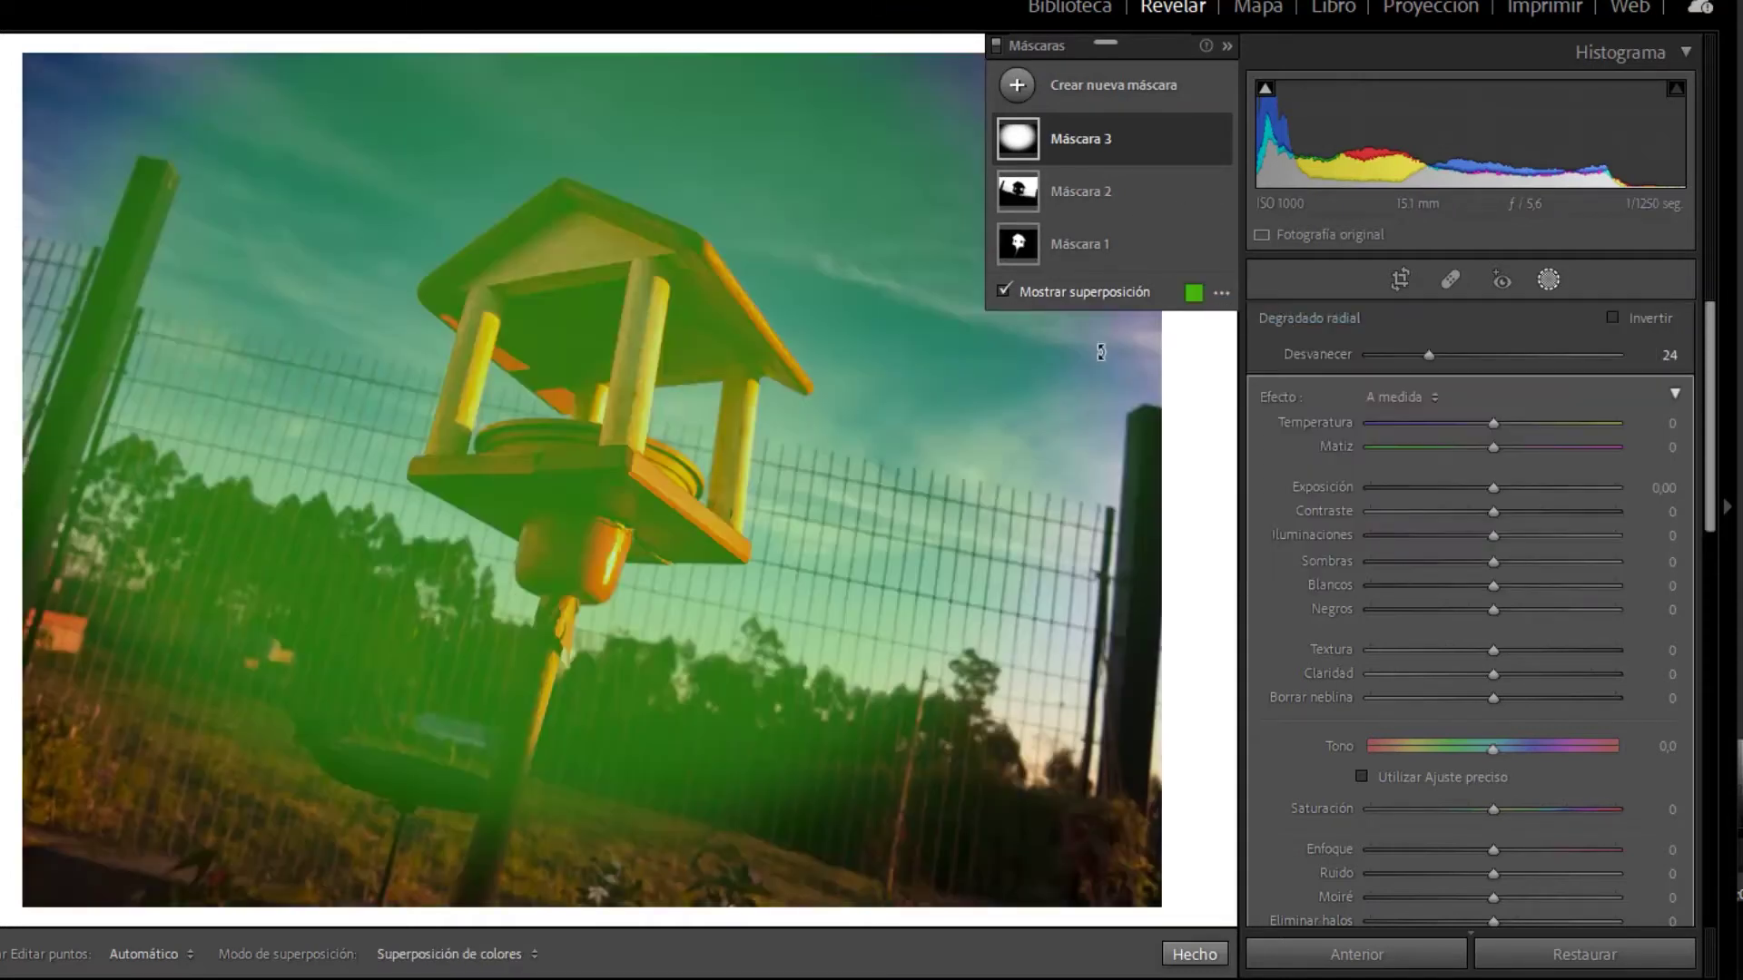
{"action": "scroll", "coordinate": [1554, 772], "scroll_direction": "down", "scroll_amount": 5}
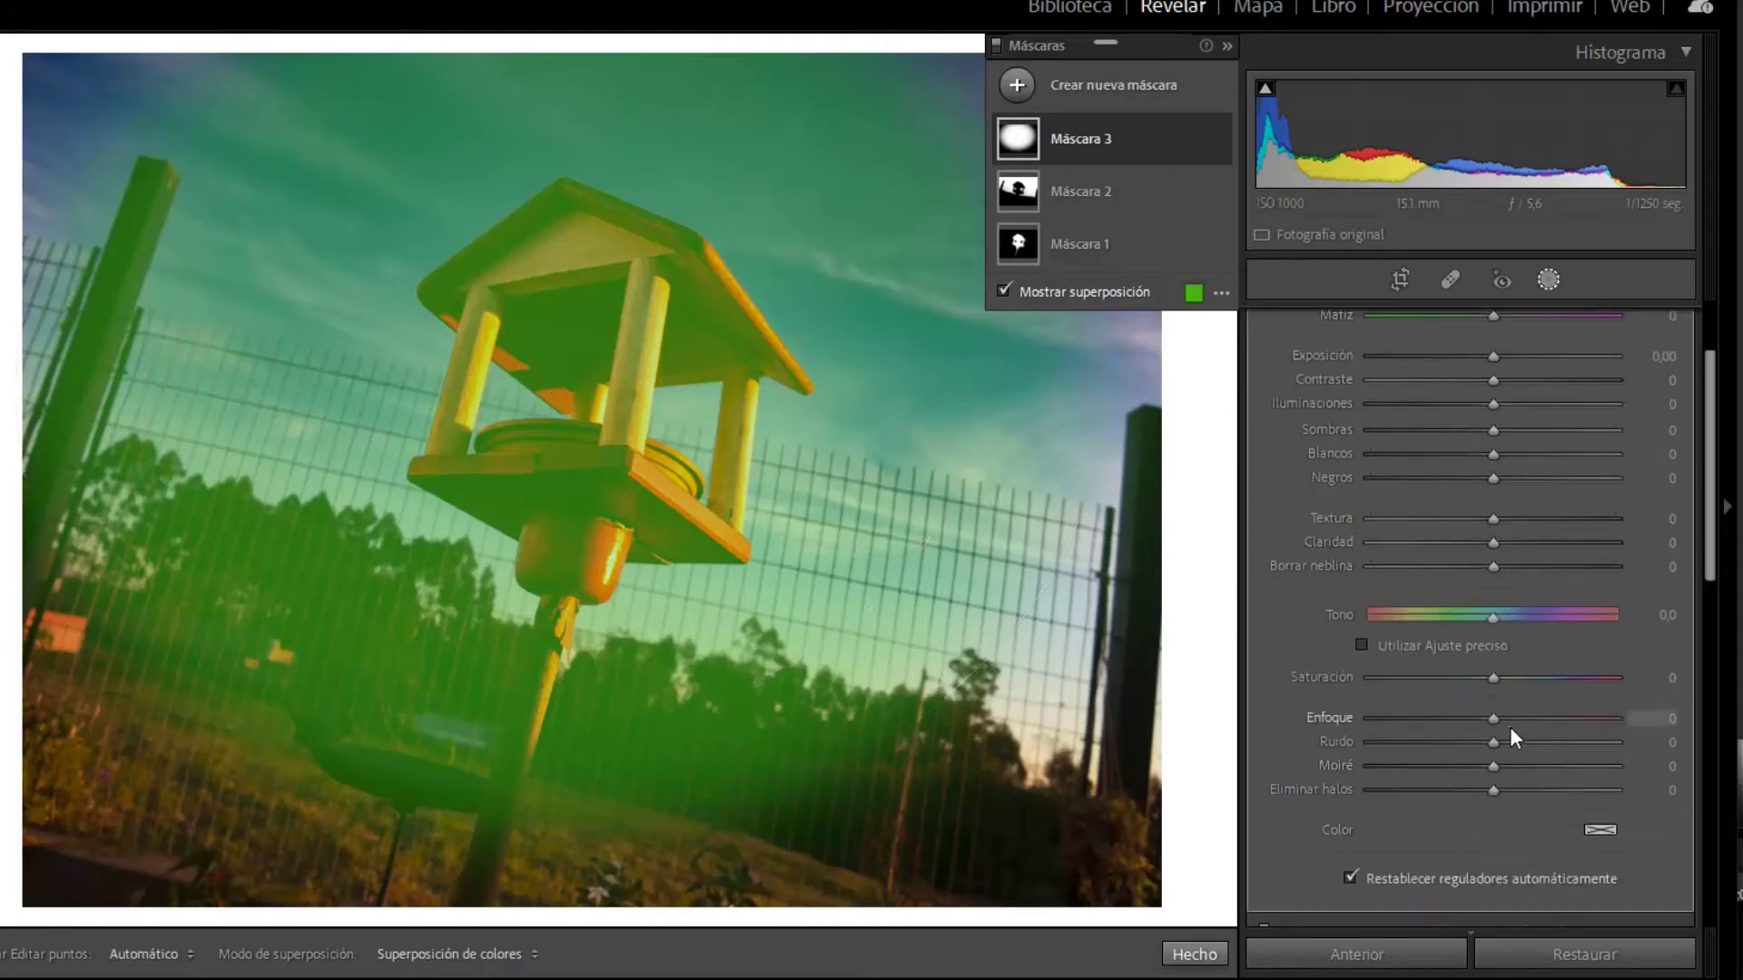
{"action": "scroll", "coordinate": [1511, 728], "scroll_direction": "up", "scroll_amount": 5}
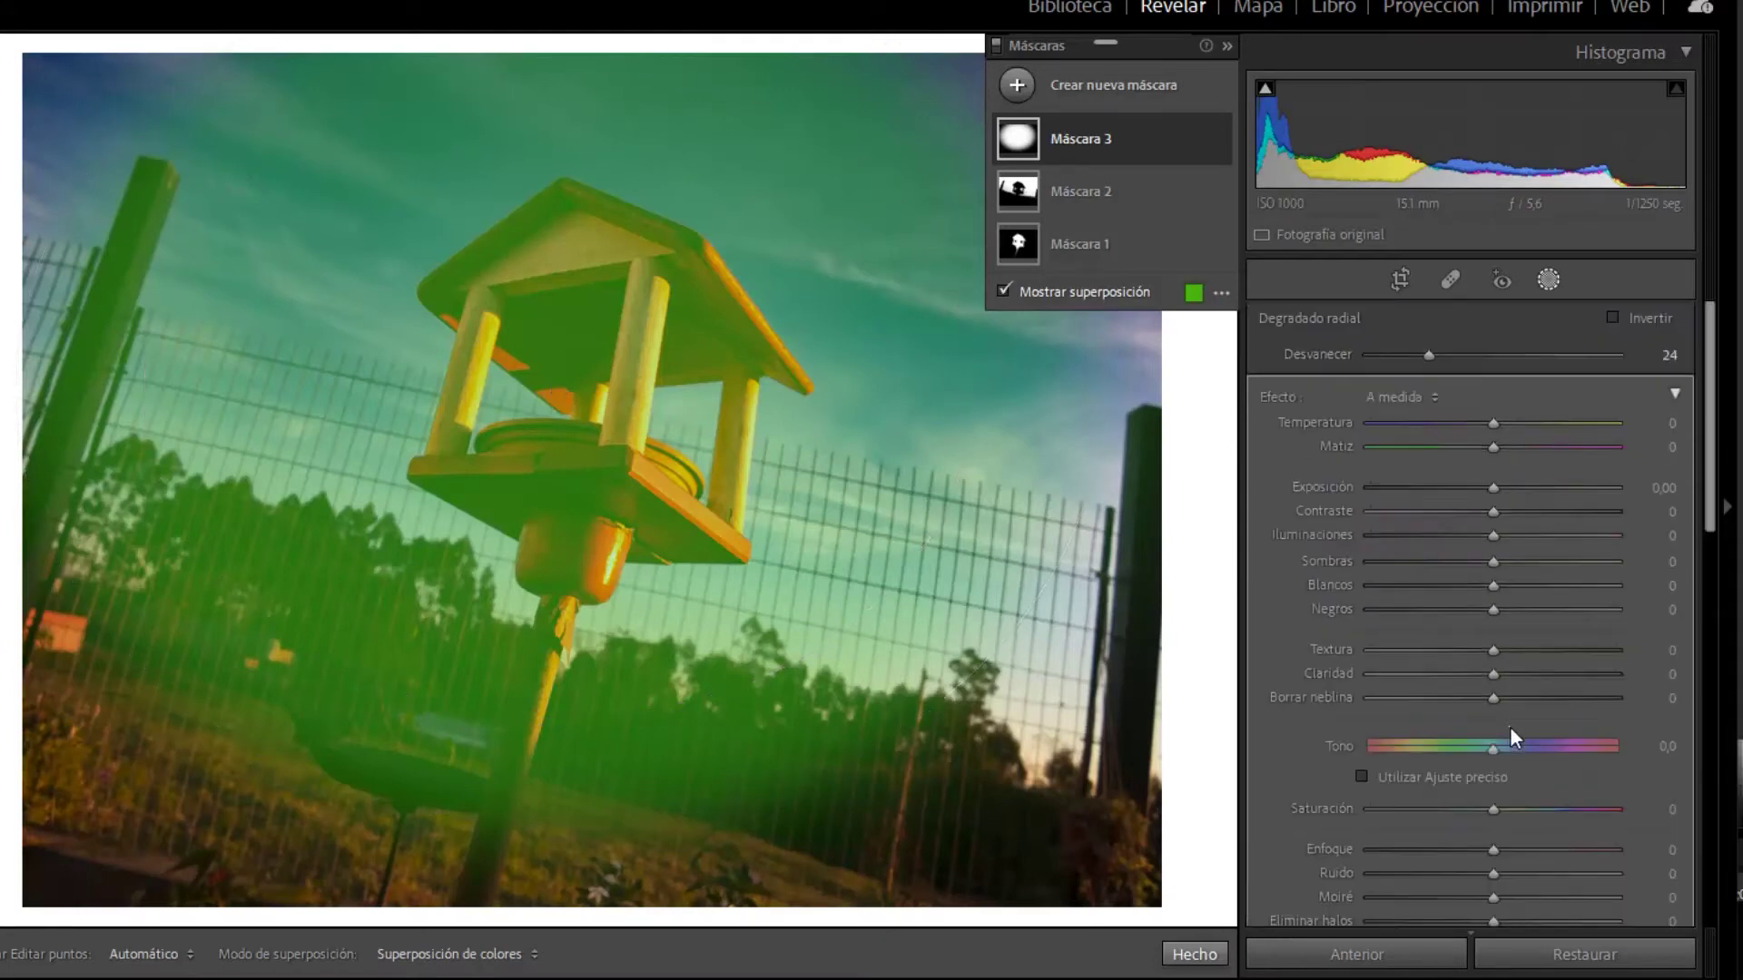
{"action": "left_click", "coordinate": [1613, 317]}
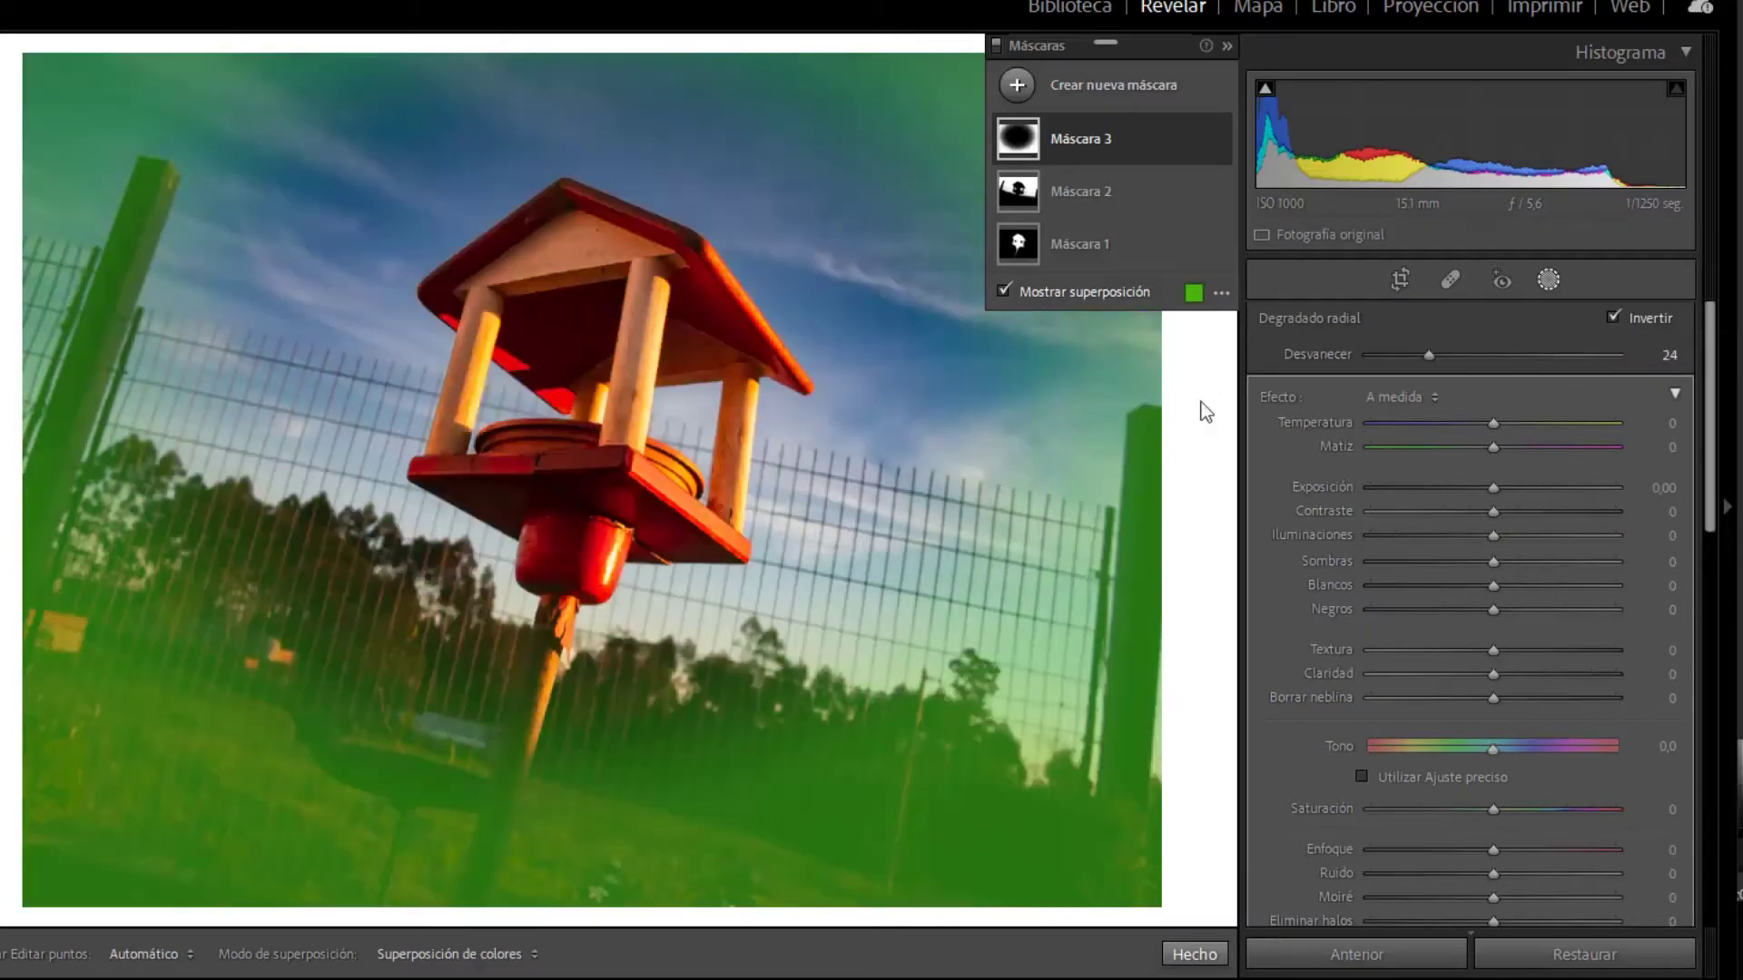
{"action": "left_click", "coordinate": [1003, 290]}
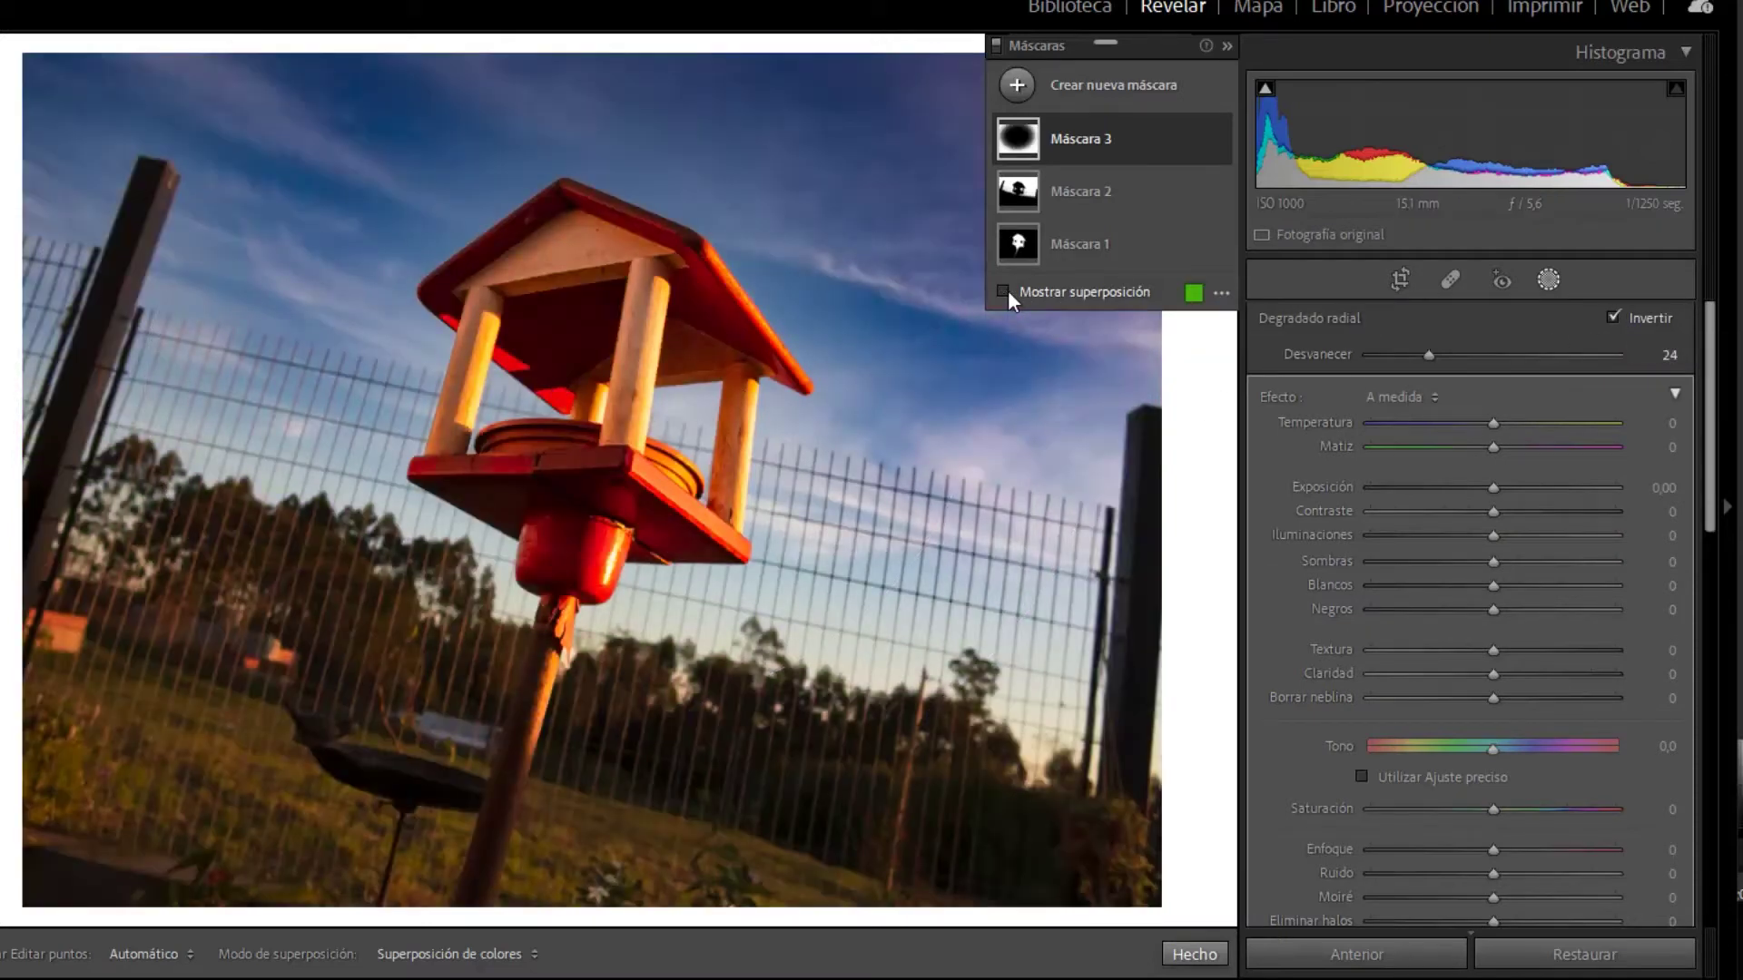
{"action": "mouse_move", "coordinate": [1468, 492]}
{"action": "left_mouse_down"}
{"action": "mouse_move", "coordinate": [1430, 505]}
{"action": "mouse_move", "coordinate": [1472, 477]}
{"action": "left_mouse_up"}
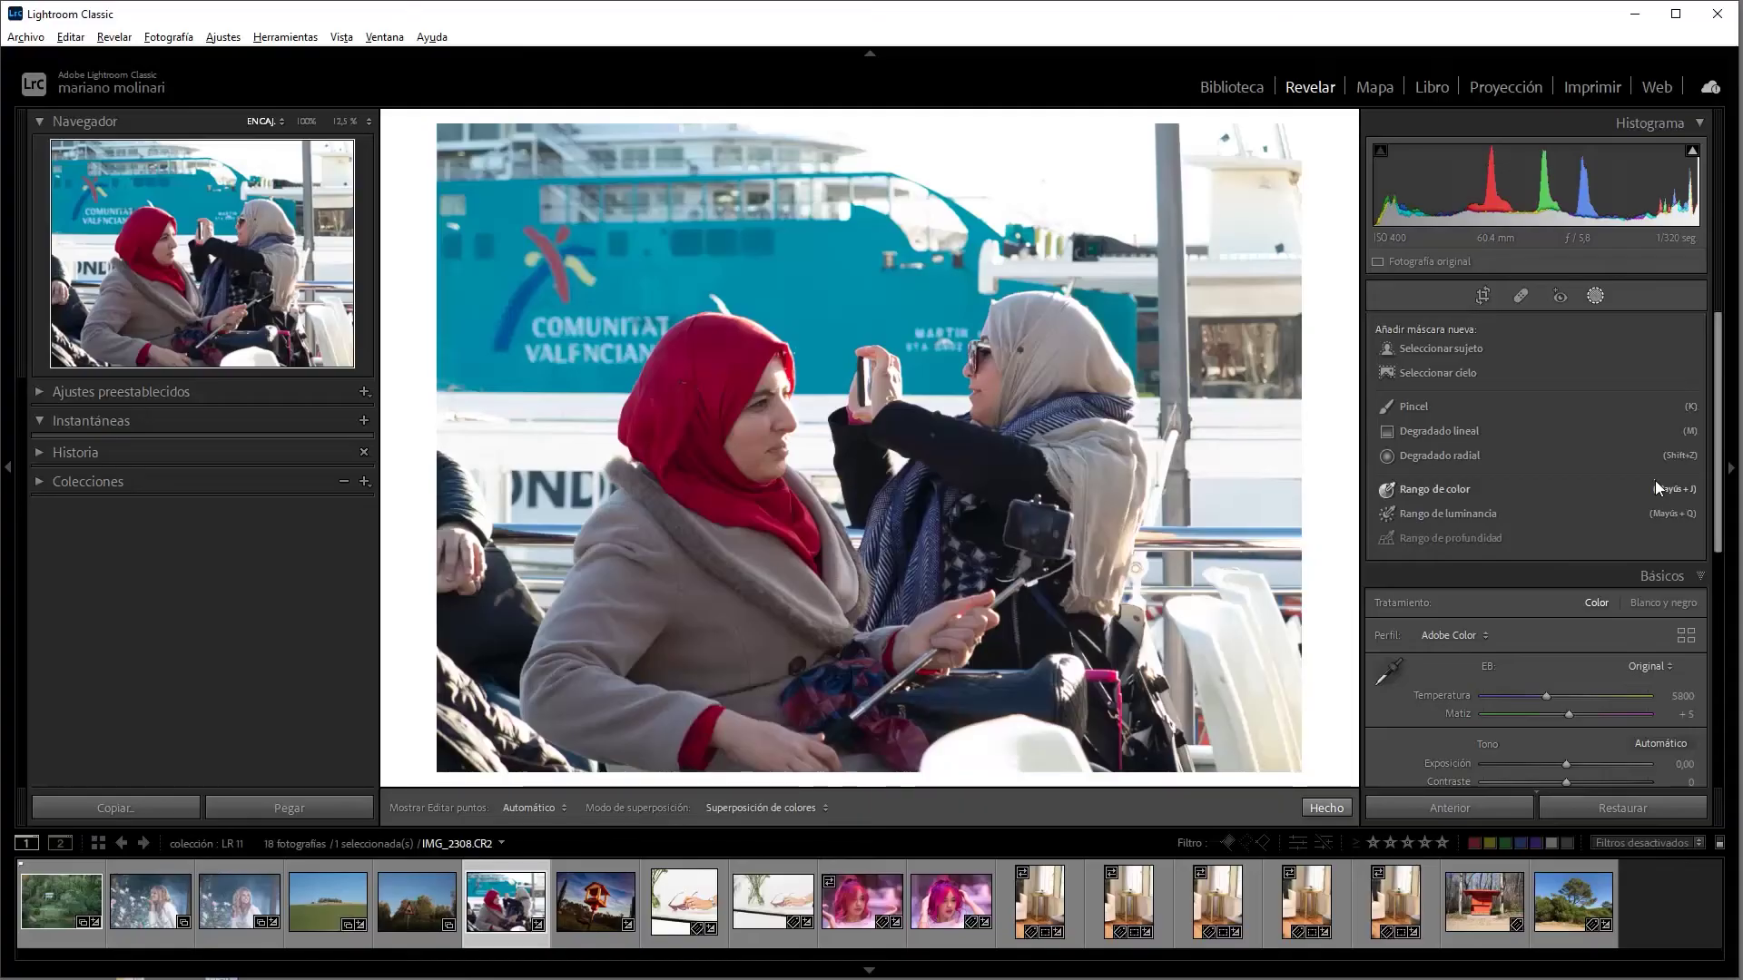
Create a subject mask, Máscara 1, that covers both women in the boat photo
{"action": "left_click", "coordinate": [1467, 352]}
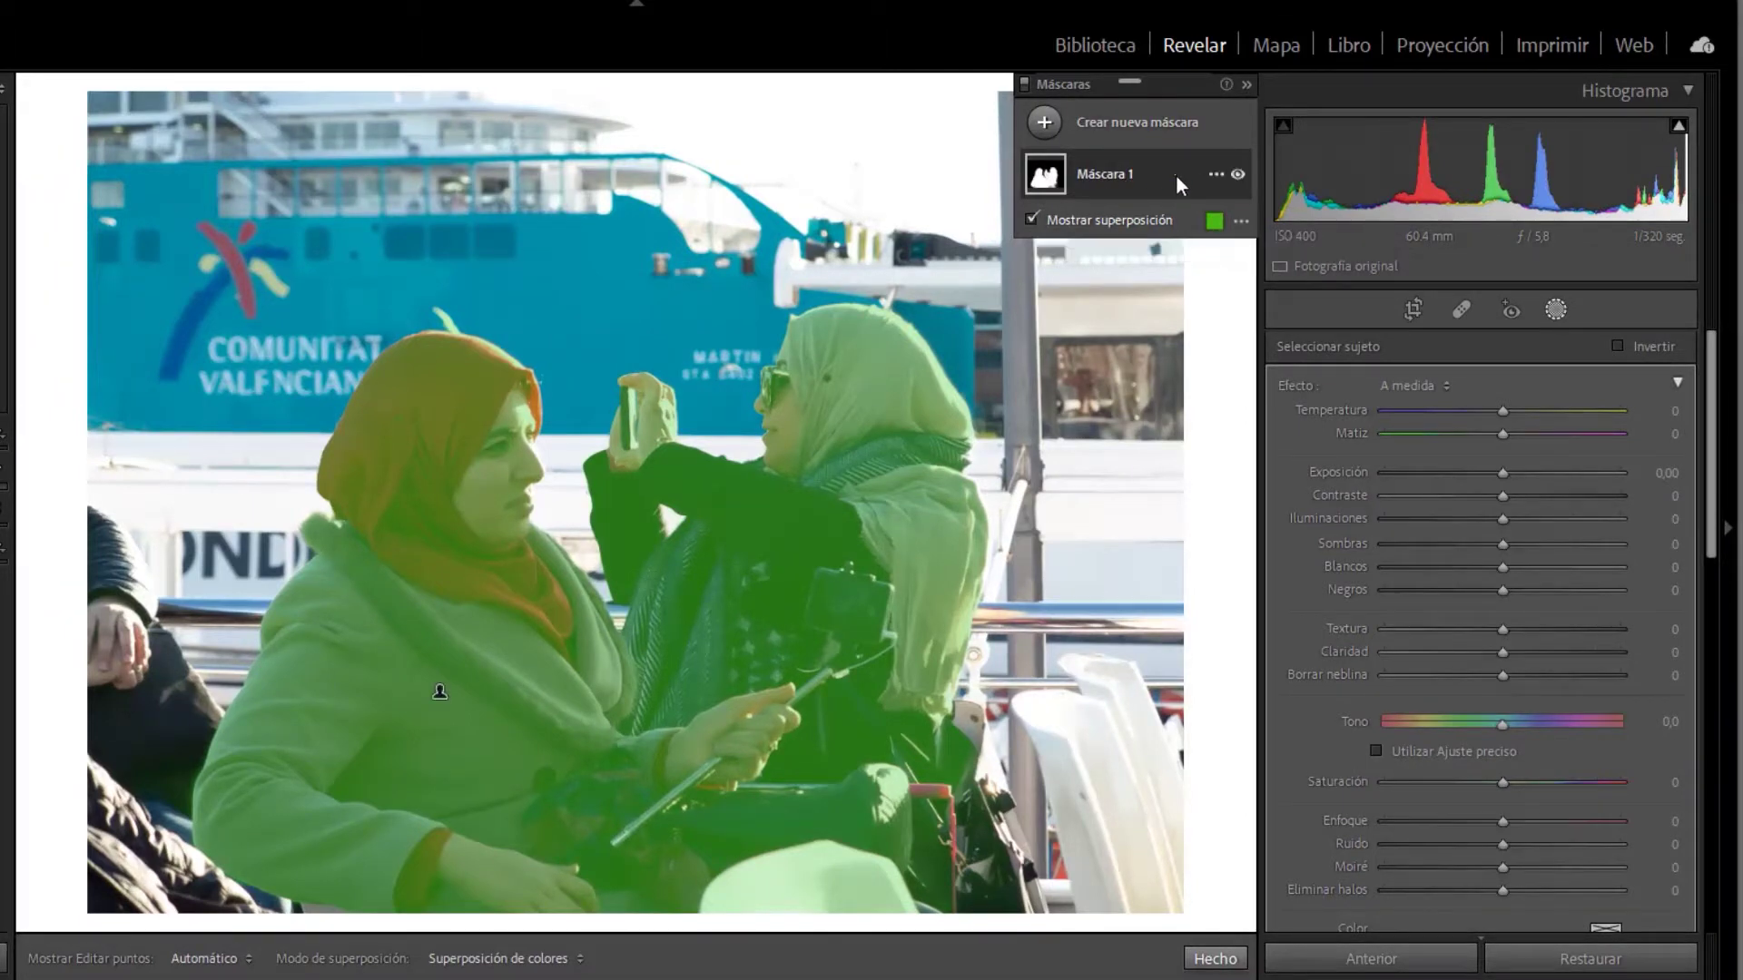
Warm Máscara 1 with Temperature 37 and Saturation 9, with the overlay hidden
{"action": "left_click", "coordinate": [1032, 219]}
{"action": "left_click_drag", "start_coordinate": [1521, 411], "coordinate": [1546, 408]}
{"action": "left_click_drag", "start_coordinate": [1518, 781], "coordinate": [1512, 781]}
Duplicate Máscara 1 and expand Máscara 1 Copy to show its Sujeto 1 component
{"action": "mouse_move", "coordinate": [1175, 176]}
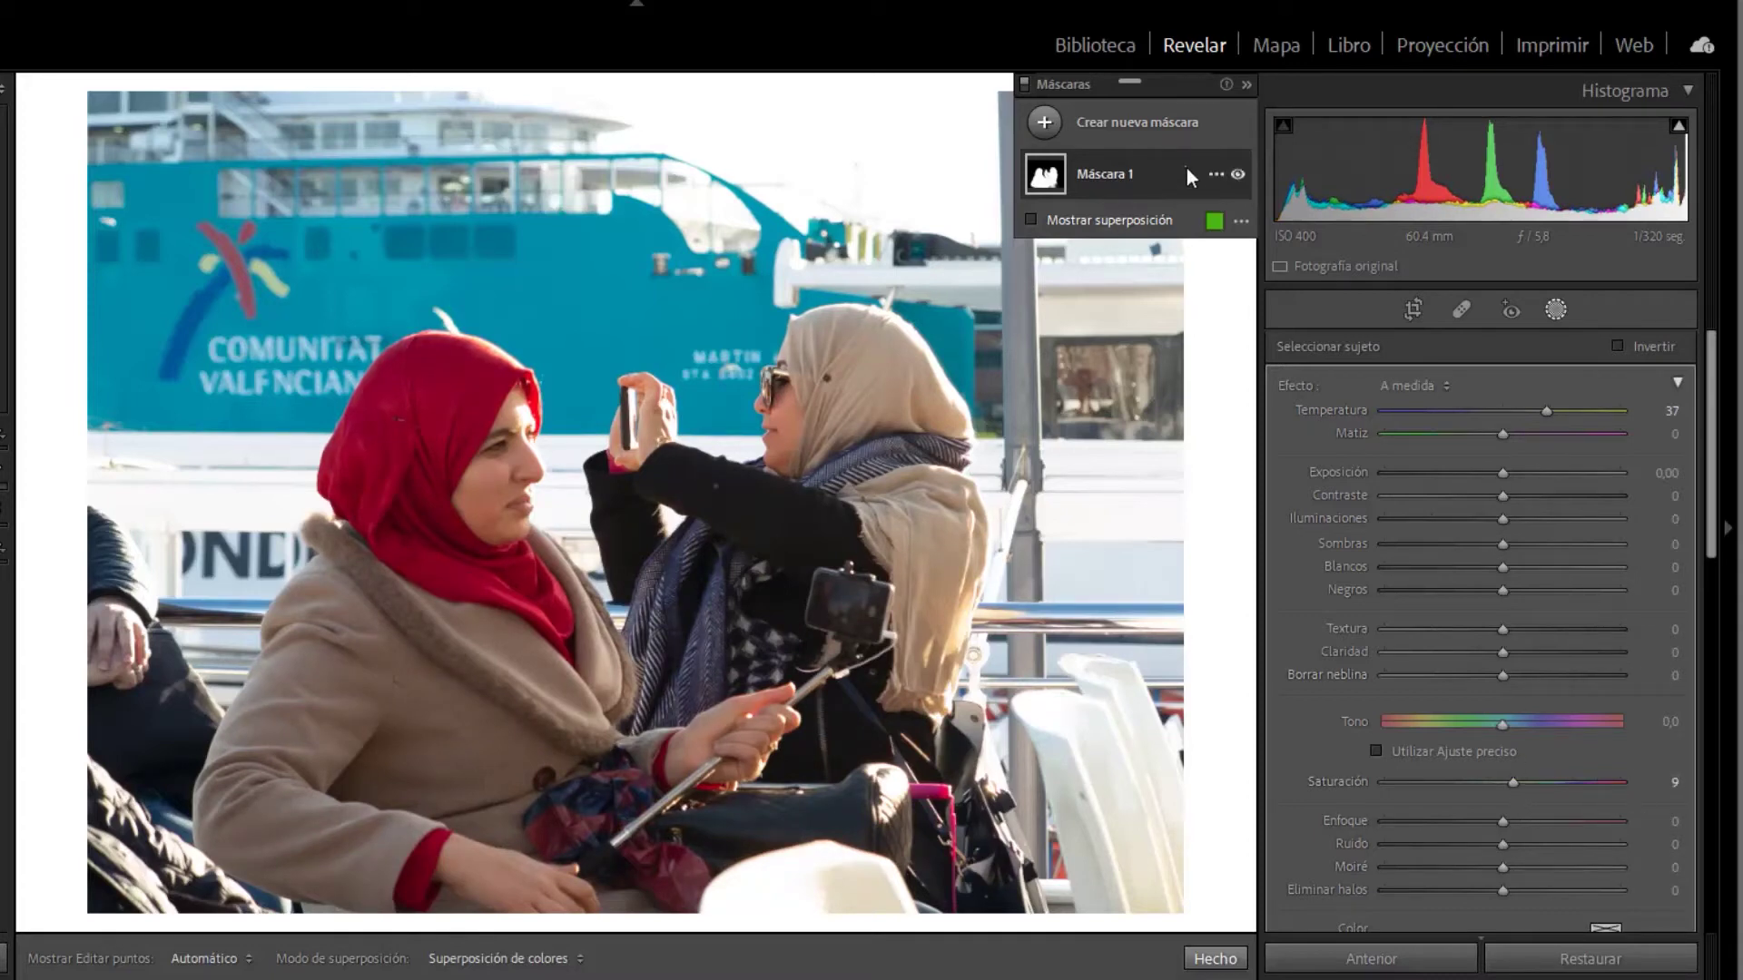
{"action": "left_click", "coordinate": [1217, 173]}
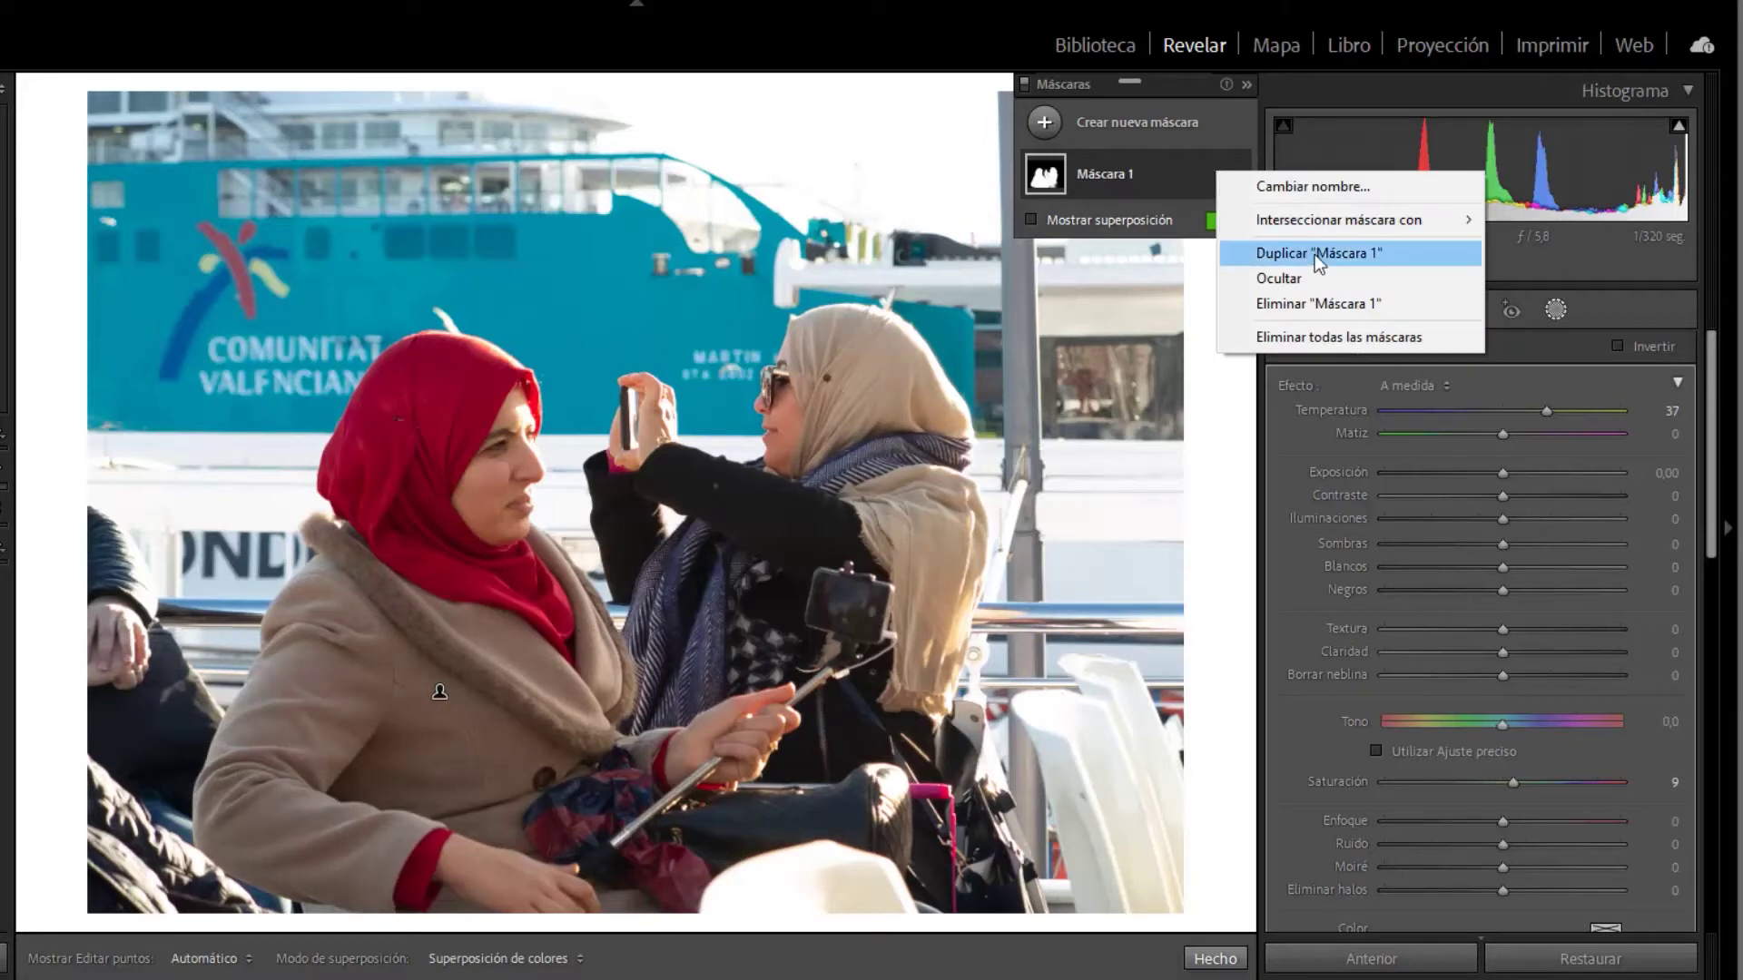
{"action": "left_click", "coordinate": [1314, 254]}
{"action": "left_click", "coordinate": [1216, 173]}
{"action": "left_click", "coordinate": [1150, 176]}
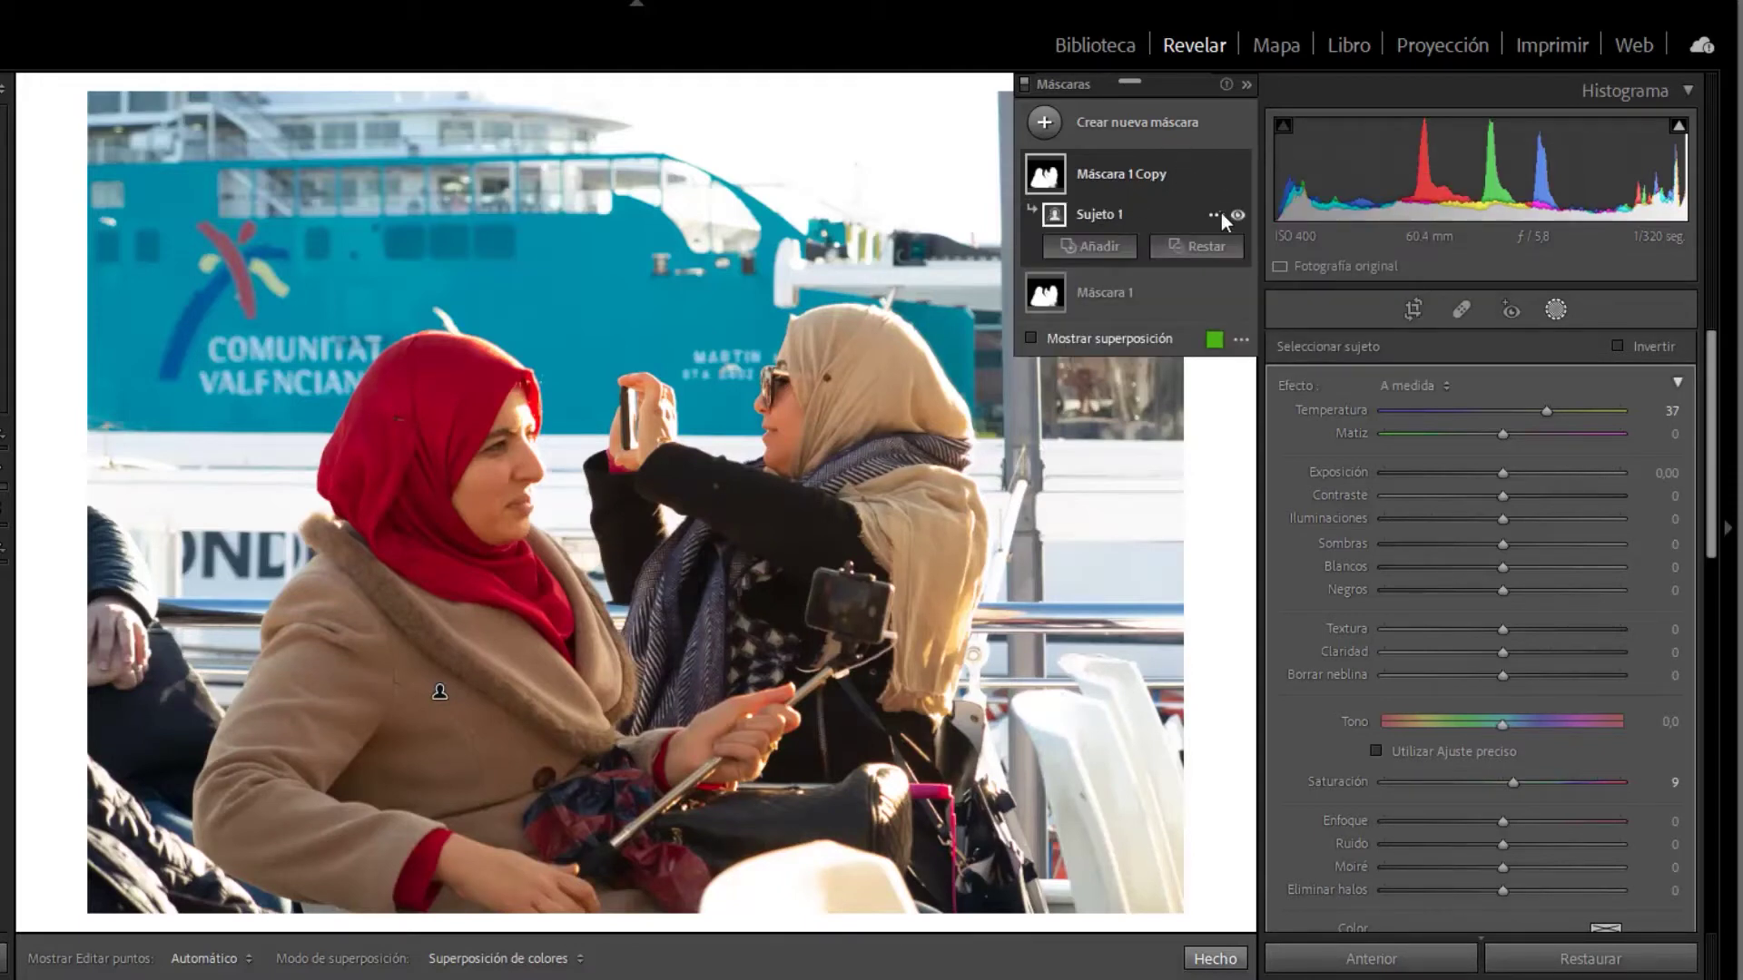
Invert Sujeto 1 in the copy to target the background and reset its adjustments to zero
{"action": "left_click", "coordinate": [1217, 214]}
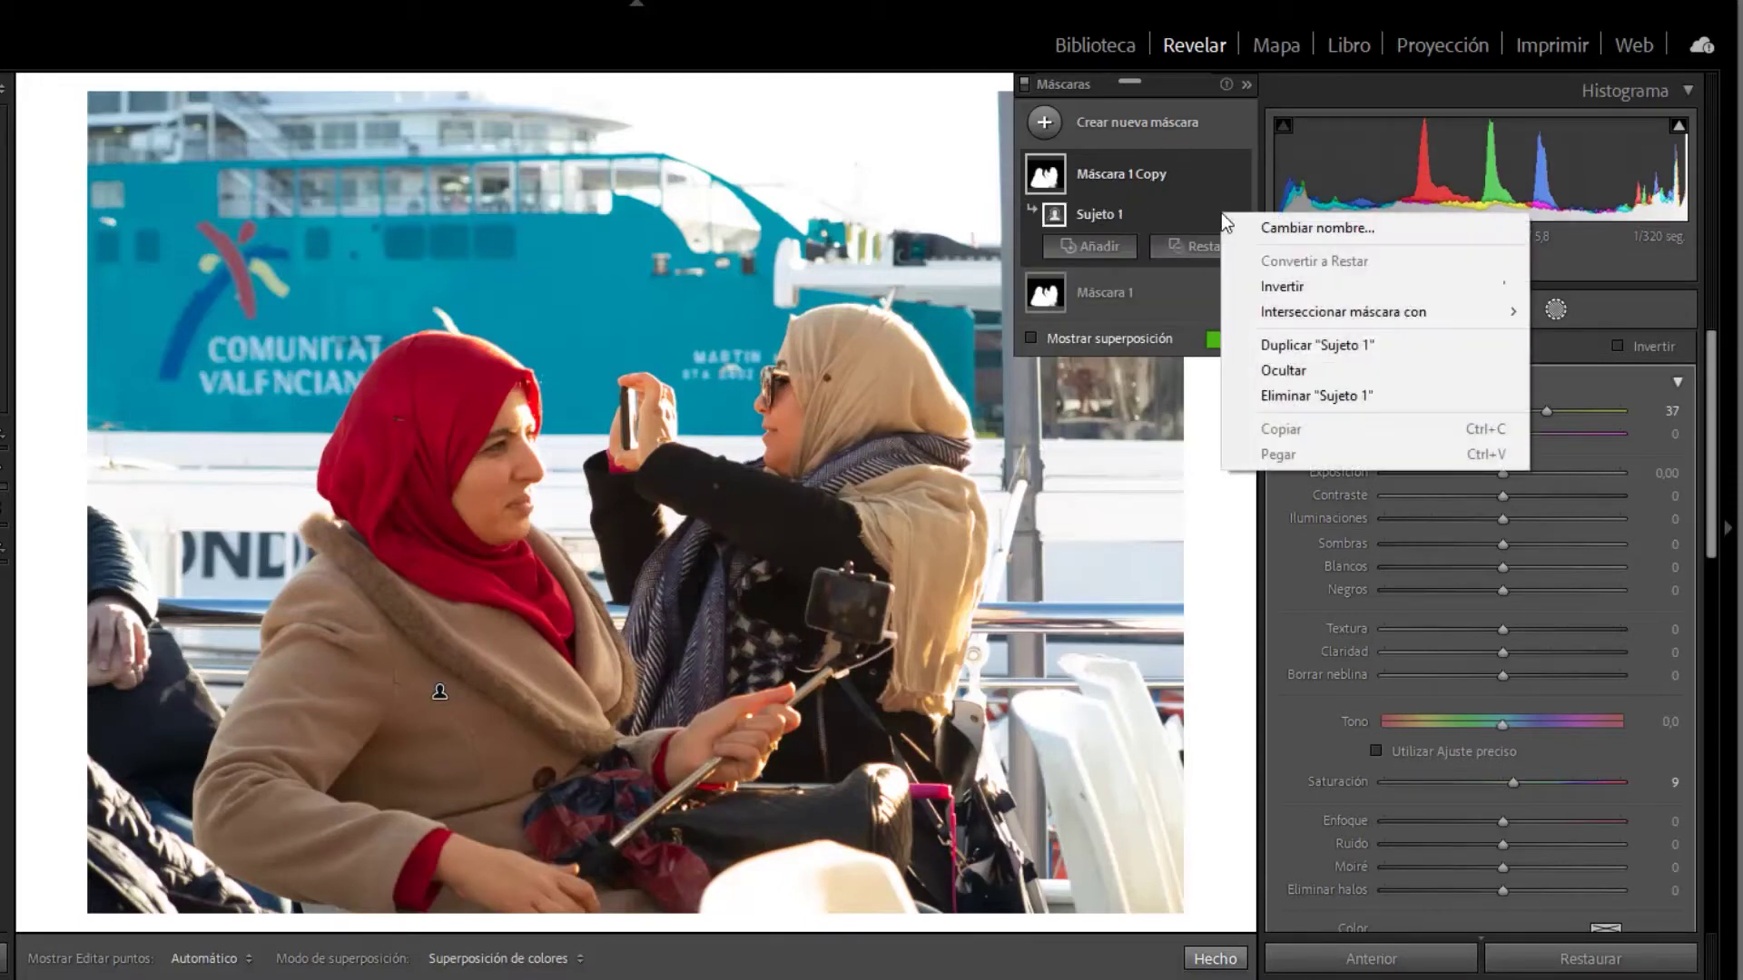
{"action": "left_click", "coordinate": [1280, 287]}
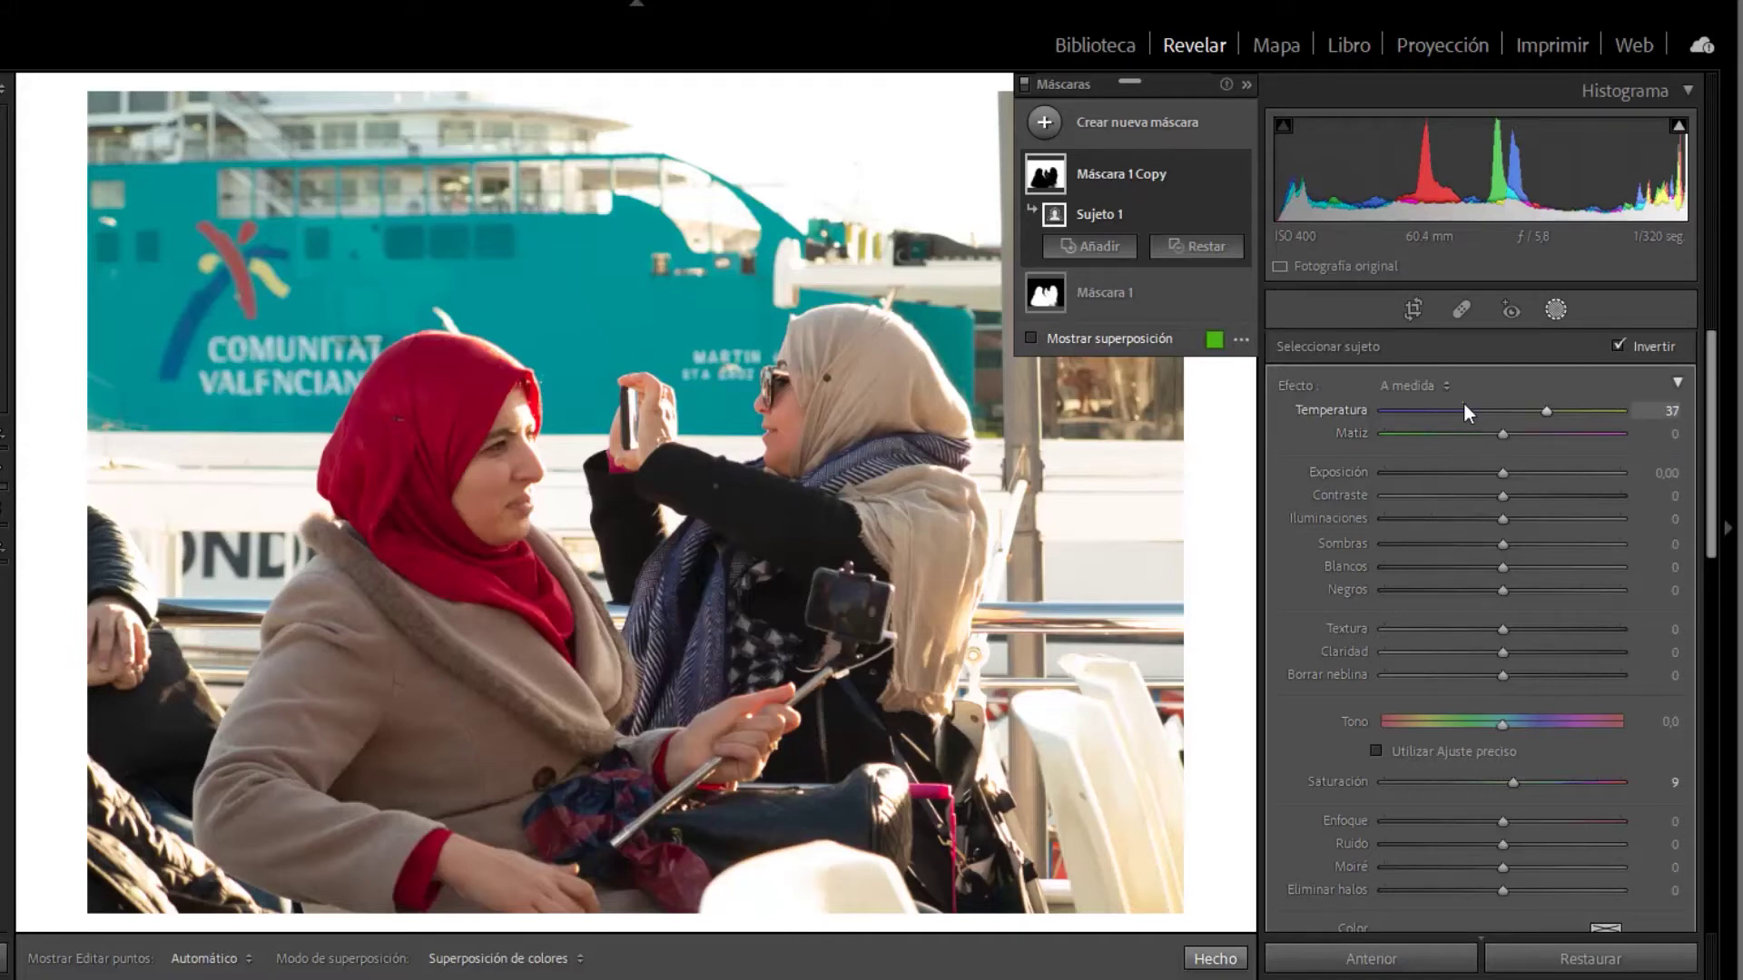
{"action": "key", "text": "alt"}
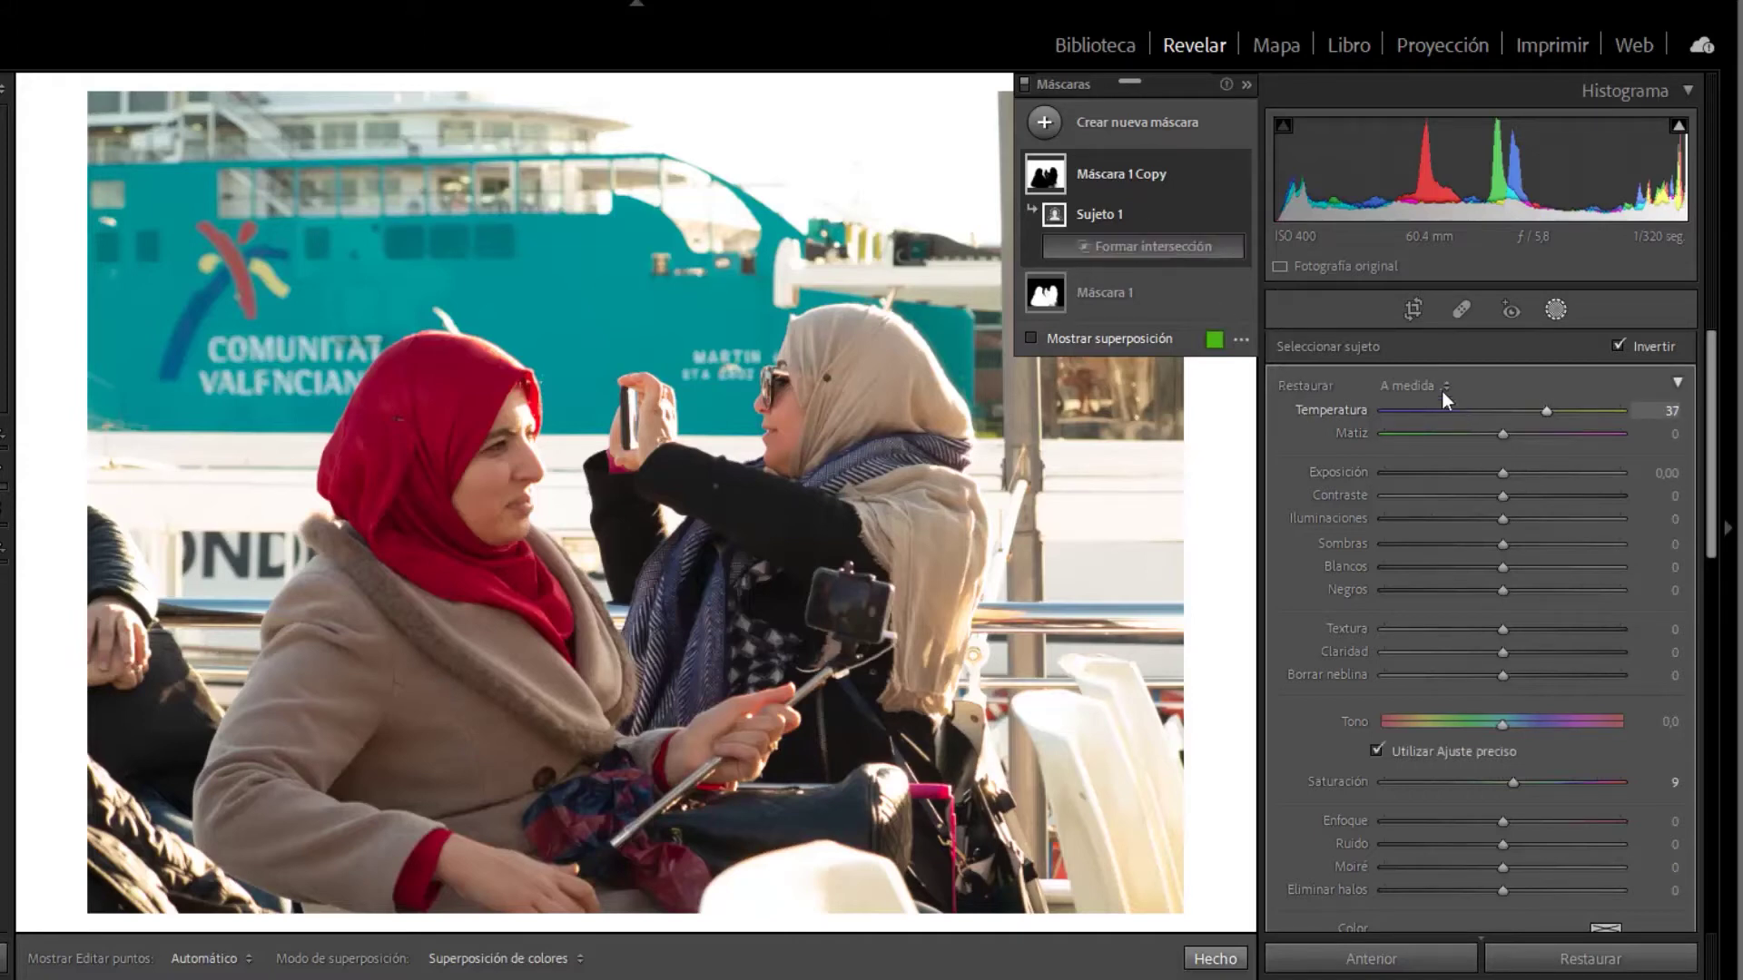
{"action": "left_click", "coordinate": [1320, 389], "text": "alt"}
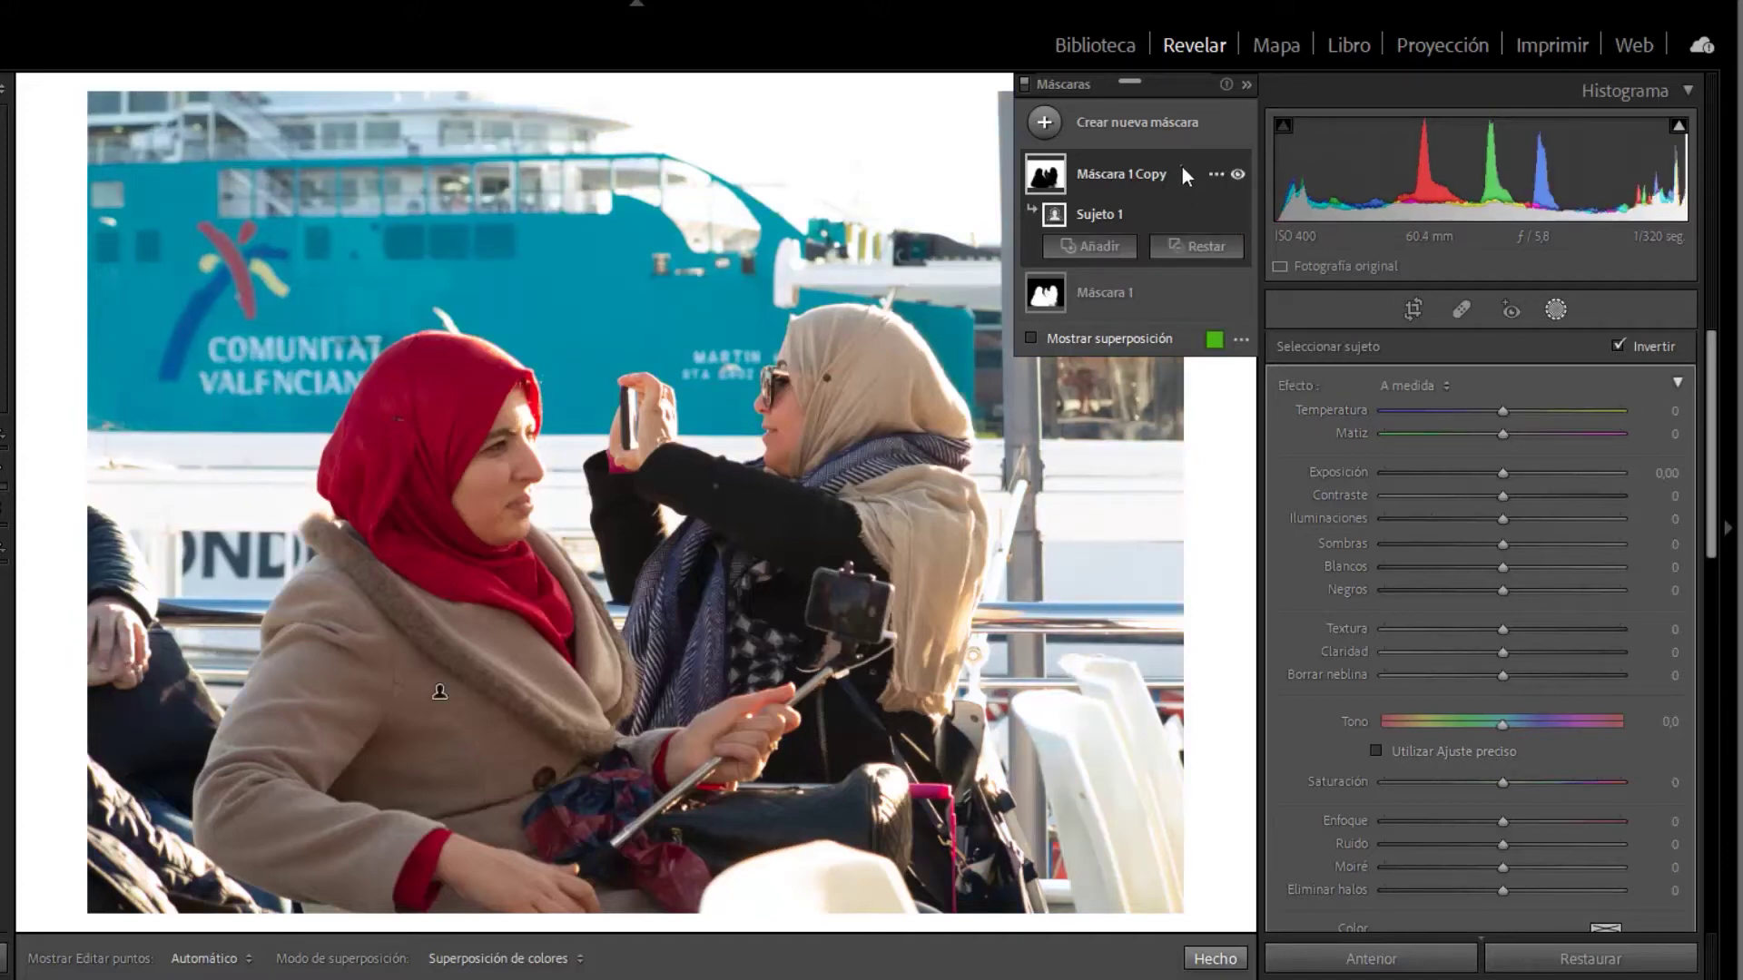
Set background Exposure −0,43, Sharpness −34, Dehaze −21, Clarity −14 and Saturation −18, then close masking
{"action": "left_click_drag", "start_coordinate": [1503, 473], "coordinate": [1480, 521]}
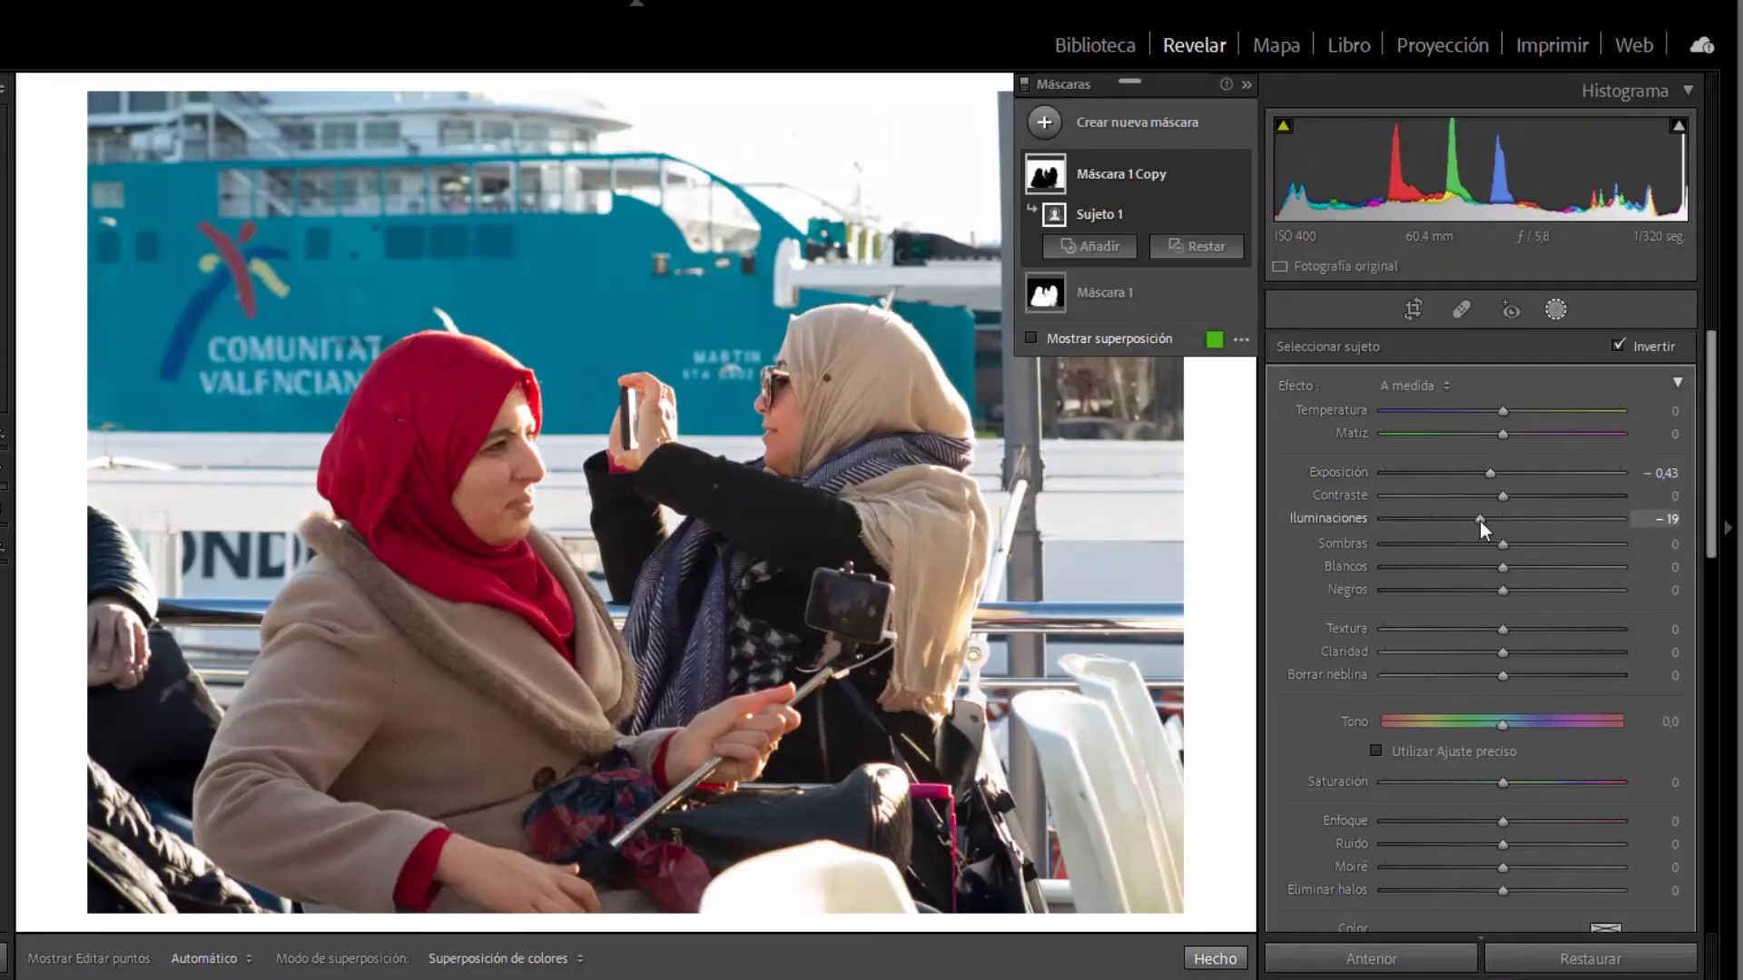
{"action": "left_click_drag", "start_coordinate": [1502, 821], "coordinate": [1462, 825]}
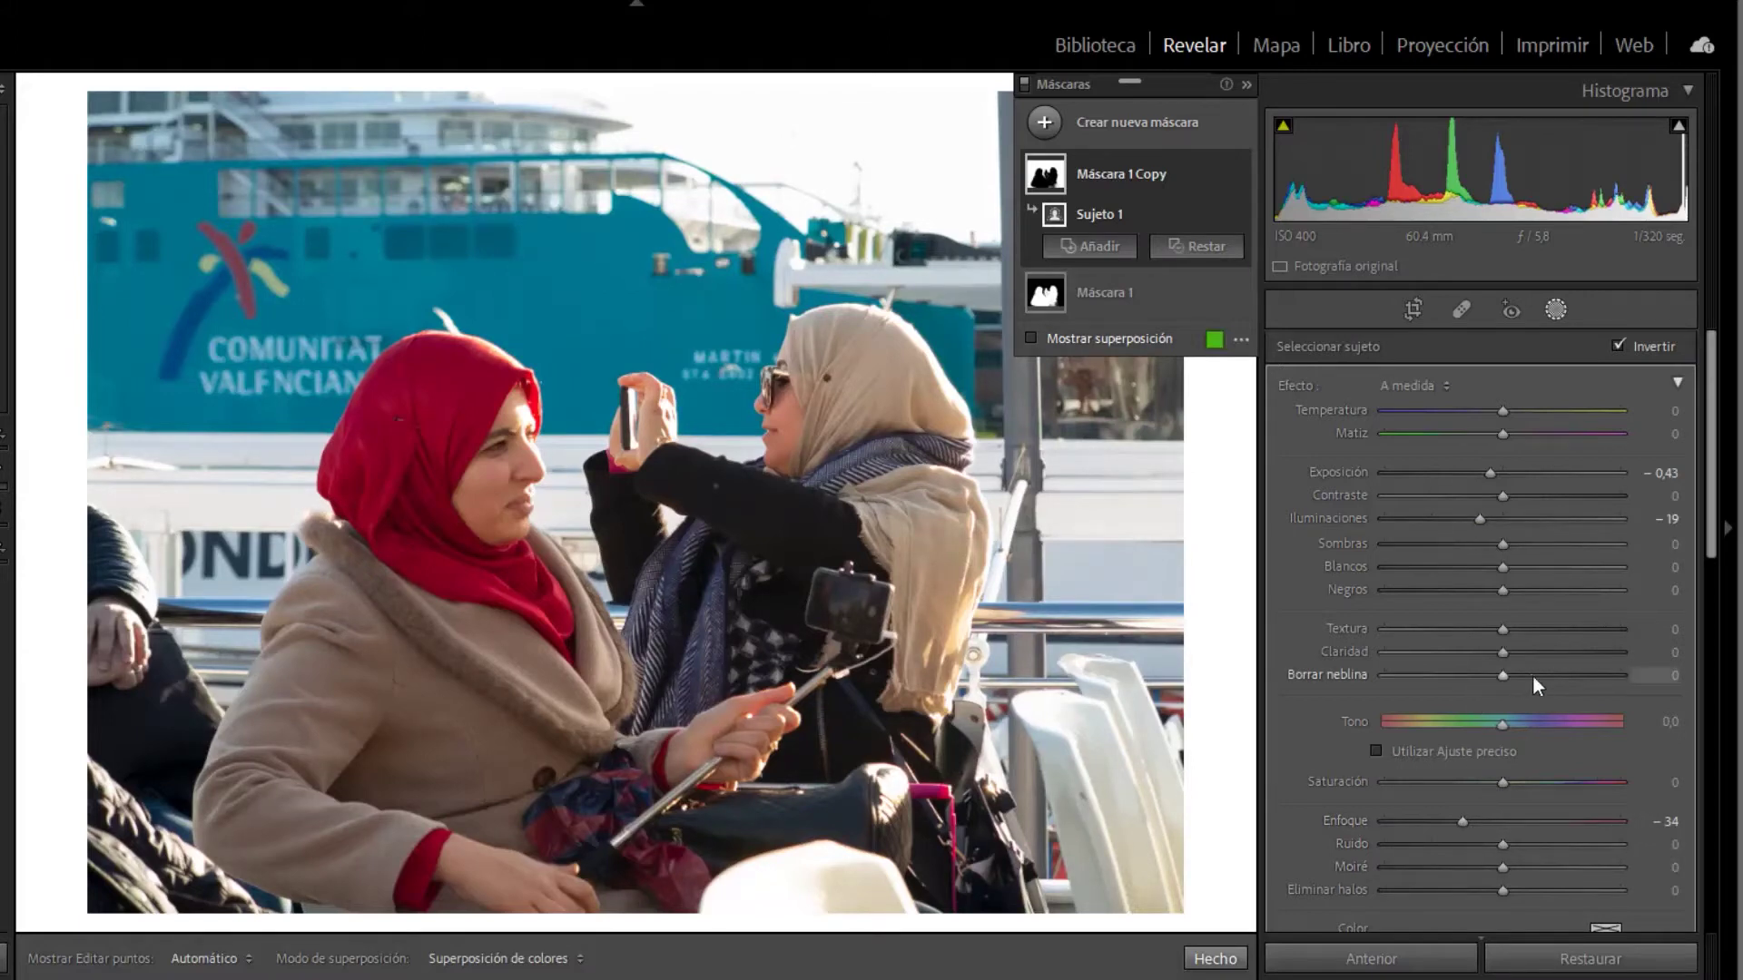
{"action": "left_click", "coordinate": [1479, 676]}
{"action": "key", "text": "Up"}
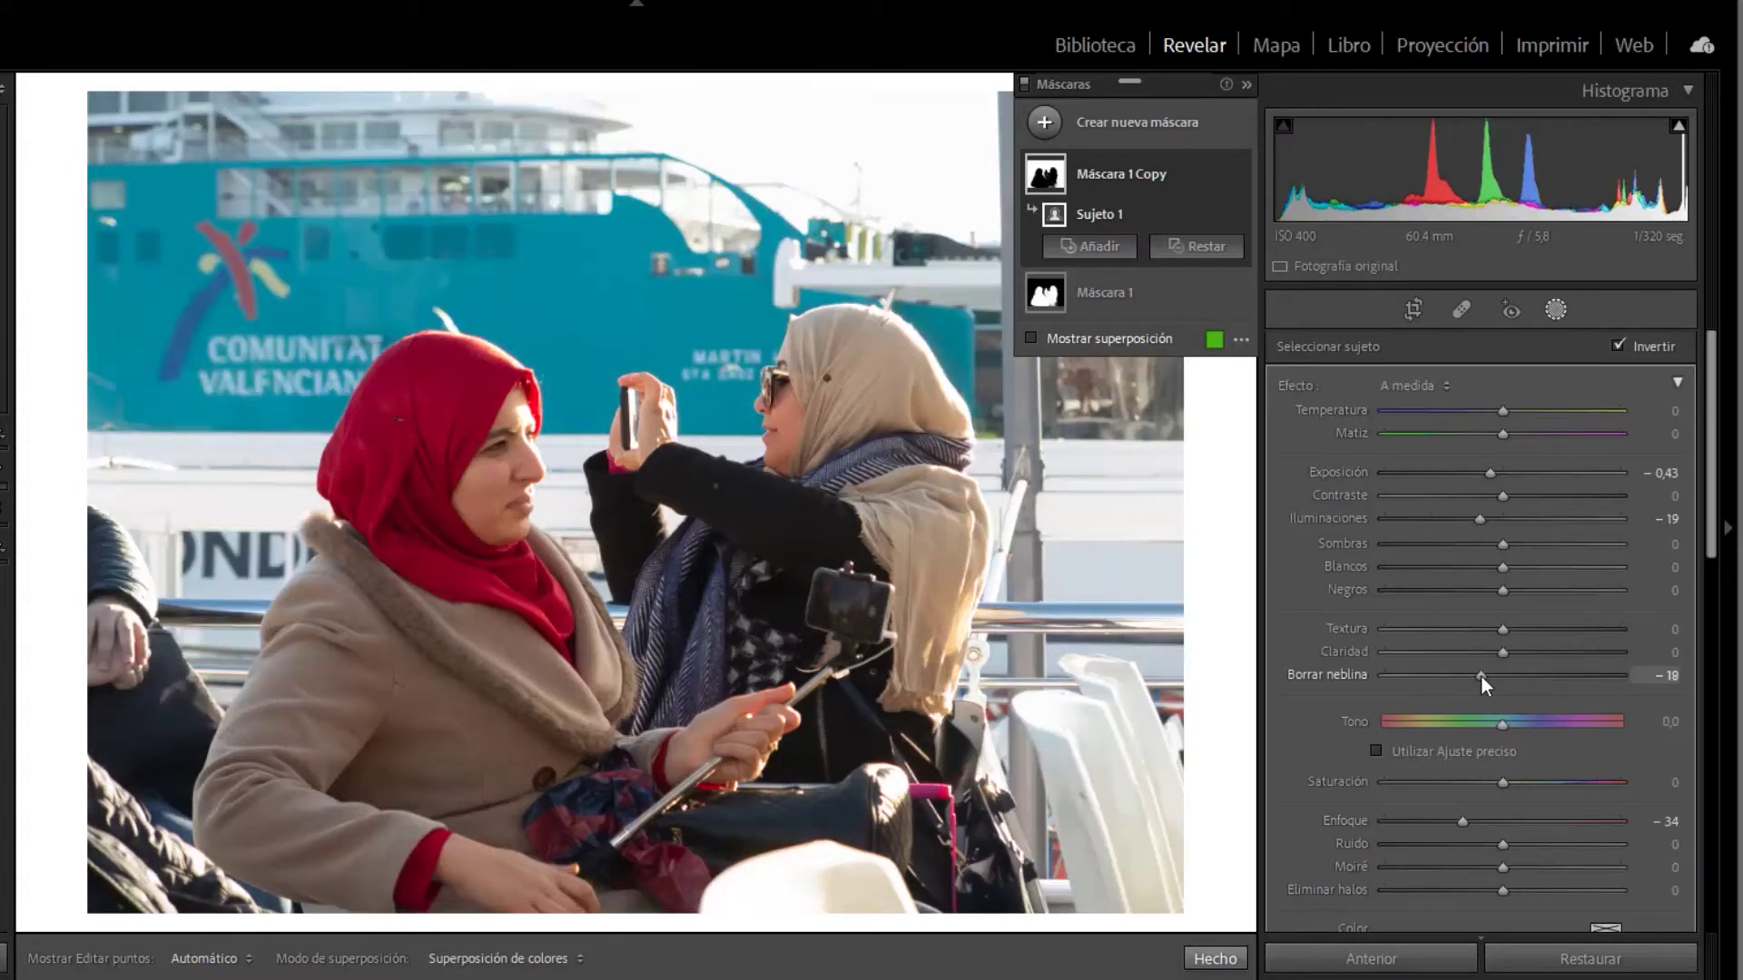
{"action": "mouse_move", "coordinate": [1480, 677]}
{"action": "left_mouse_down"}
{"action": "mouse_move", "coordinate": [1413, 674]}
{"action": "mouse_move", "coordinate": [1507, 667]}
{"action": "mouse_move", "coordinate": [1478, 678]}
{"action": "left_mouse_up"}
{"action": "left_click", "coordinate": [1486, 654]}
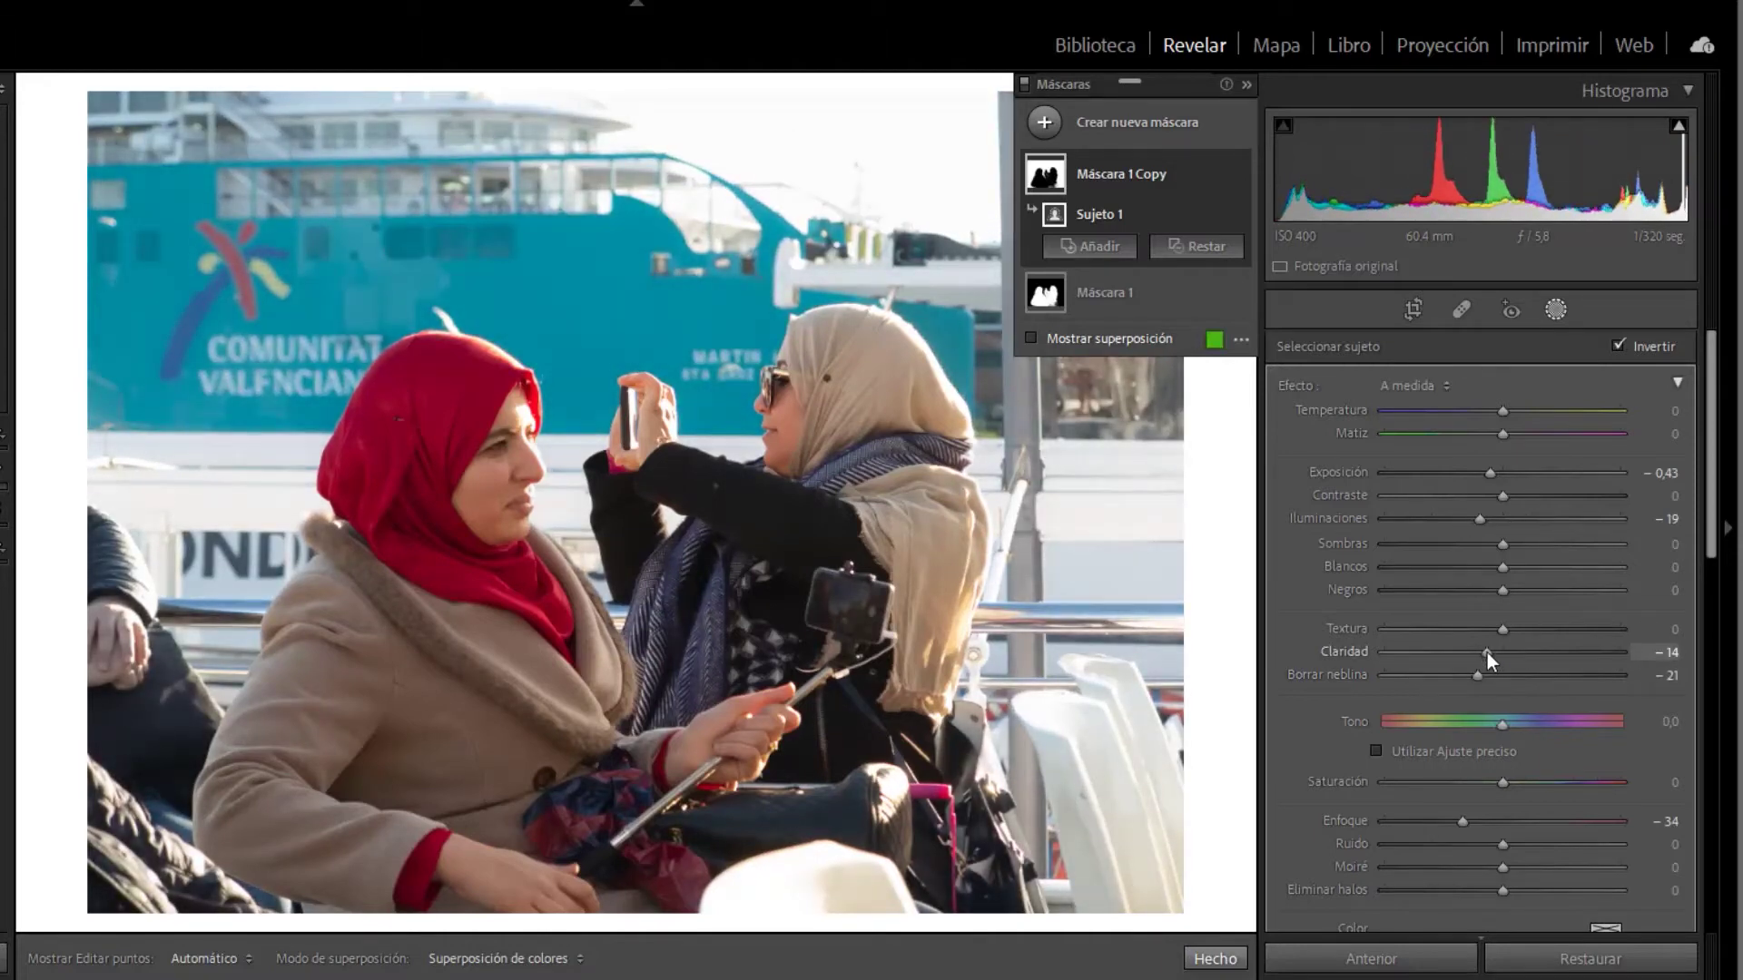
{"action": "left_click", "coordinate": [1467, 781]}
{"action": "left_click_drag", "start_coordinate": [1451, 779], "coordinate": [1481, 771]}
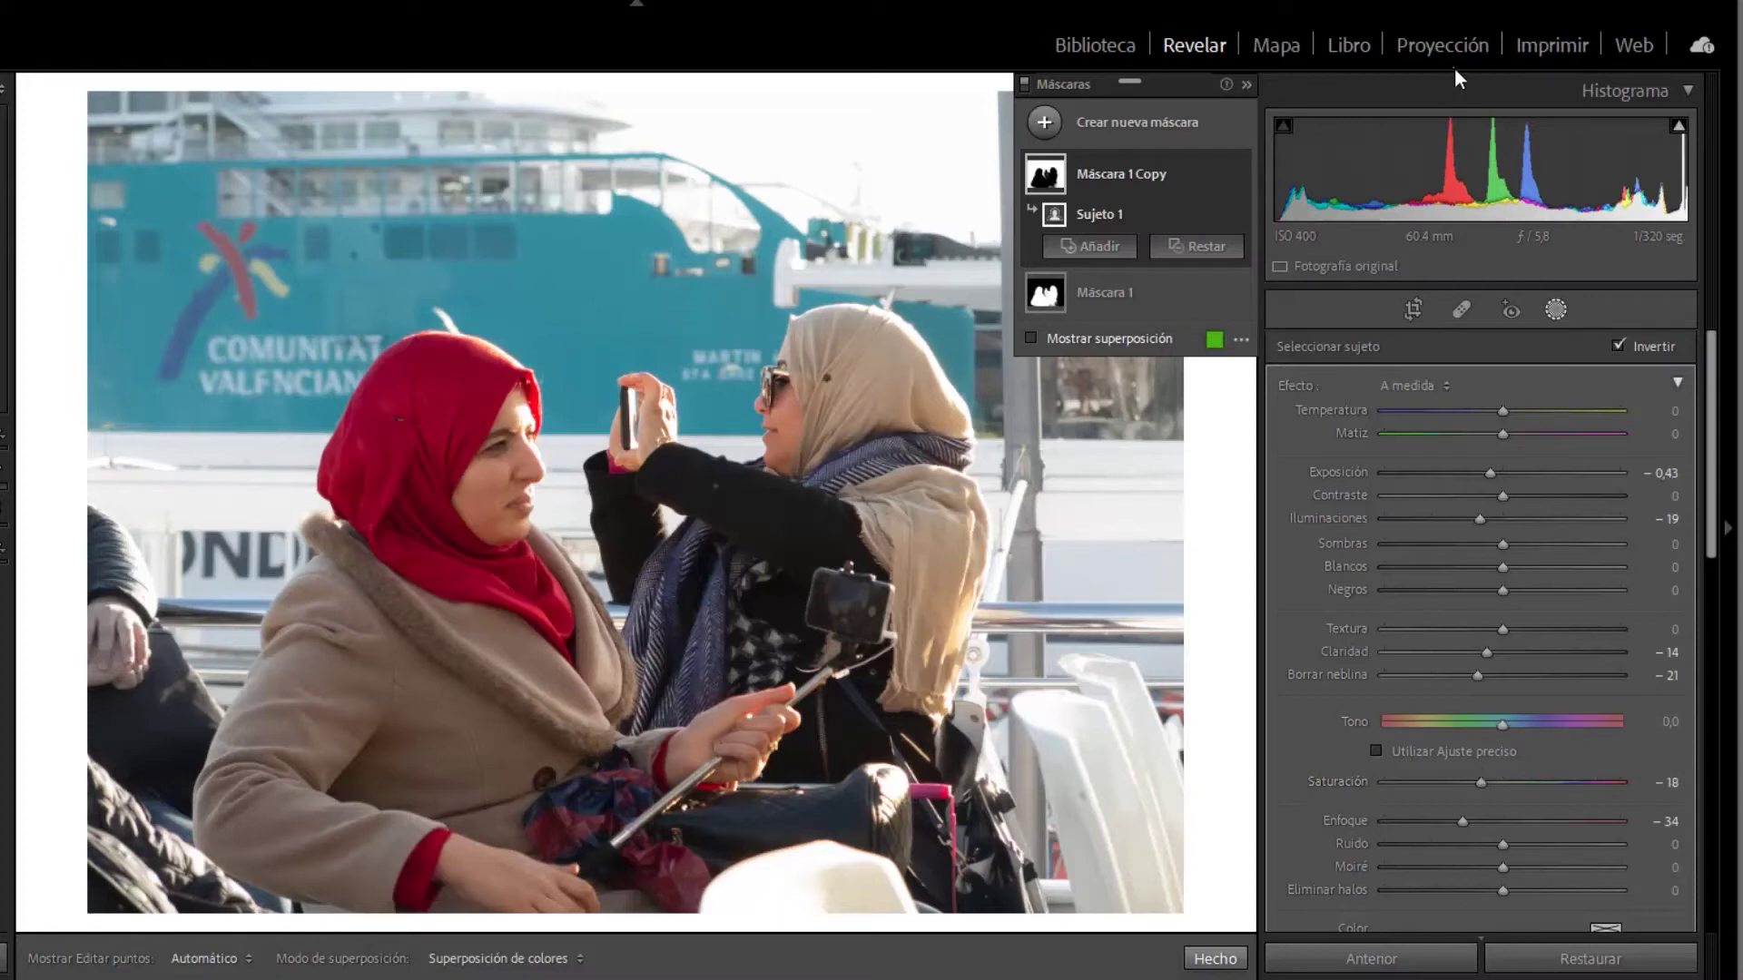
{"action": "scroll", "coordinate": [1647, 916], "scroll_direction": "down", "scroll_amount": 3}
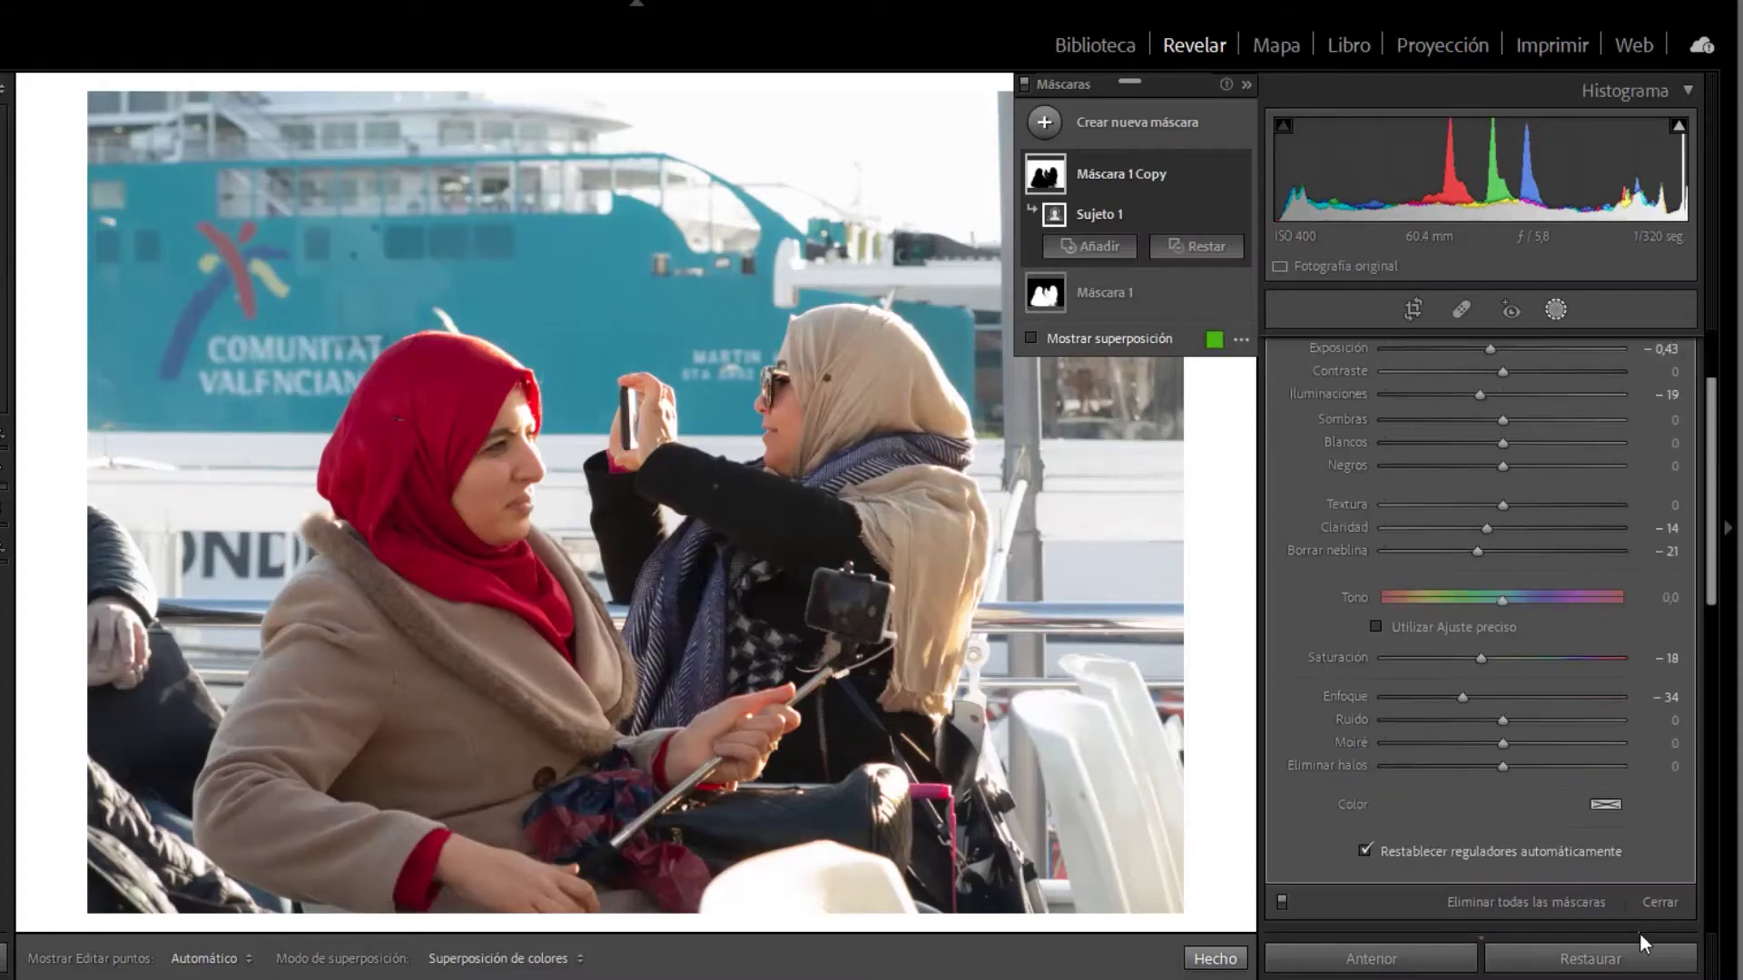
{"action": "left_click", "coordinate": [1681, 912]}
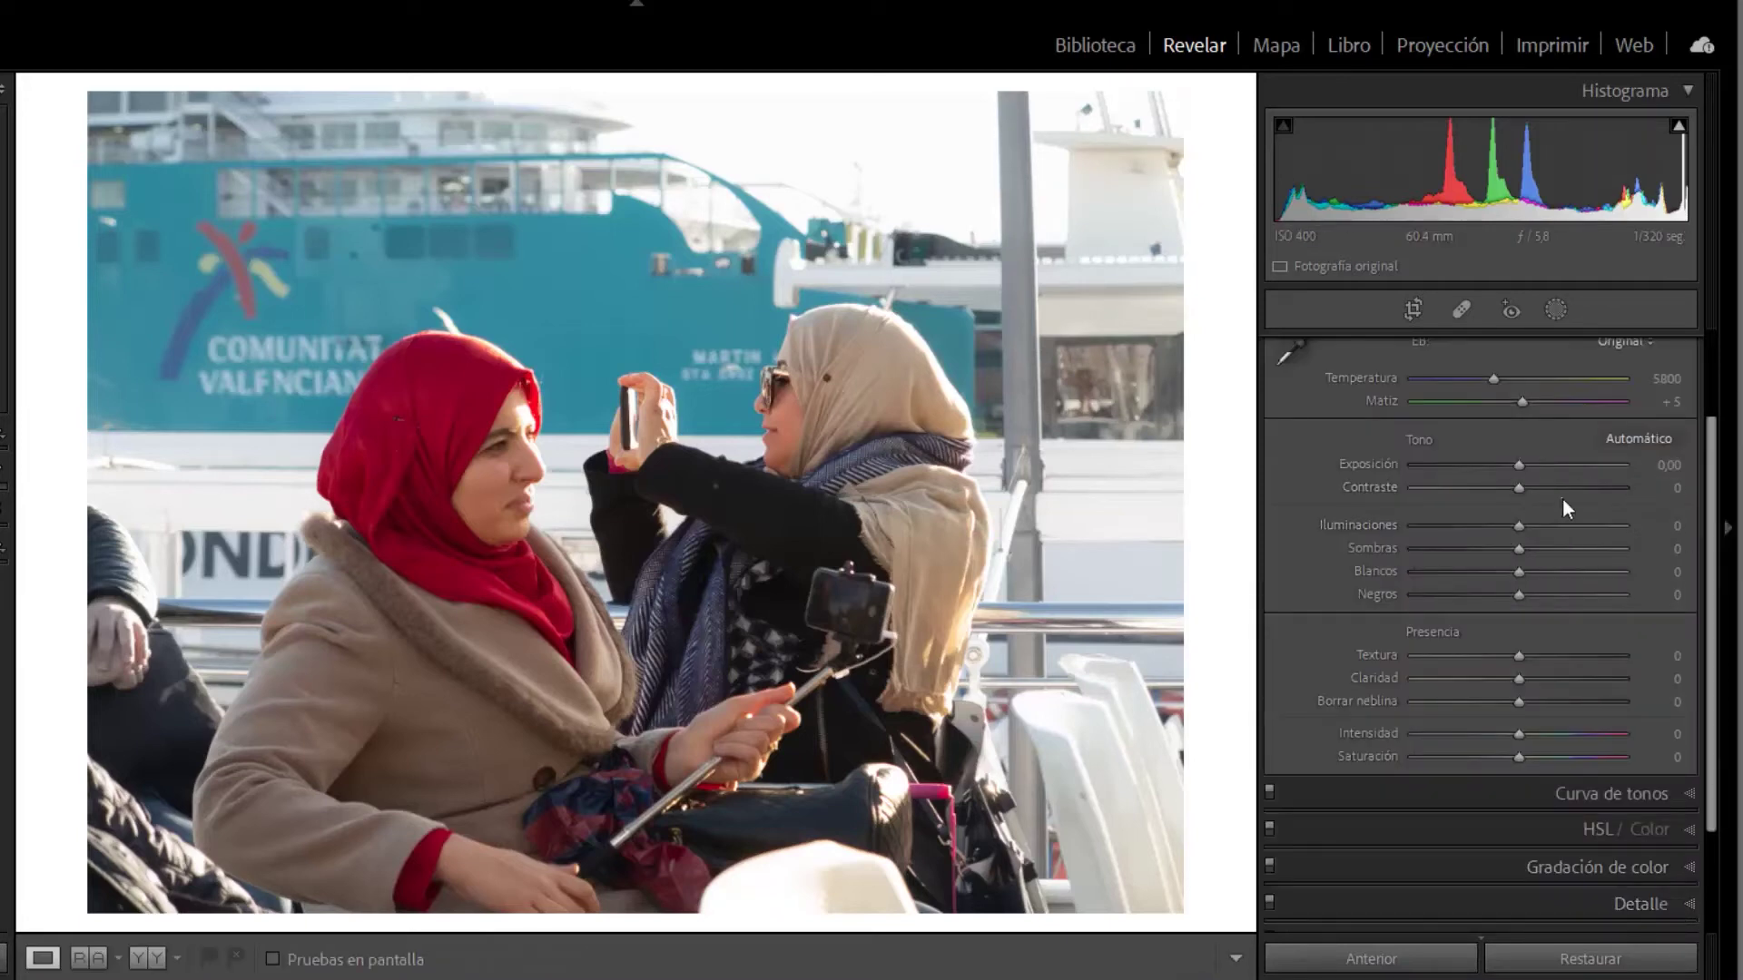
Set global Vibrance +10, Blacks −23 and Highlights +4, then bring back the mask list
{"action": "left_click_drag", "start_coordinate": [1514, 744], "coordinate": [1529, 733]}
{"action": "left_click_drag", "start_coordinate": [1506, 592], "coordinate": [1495, 600]}
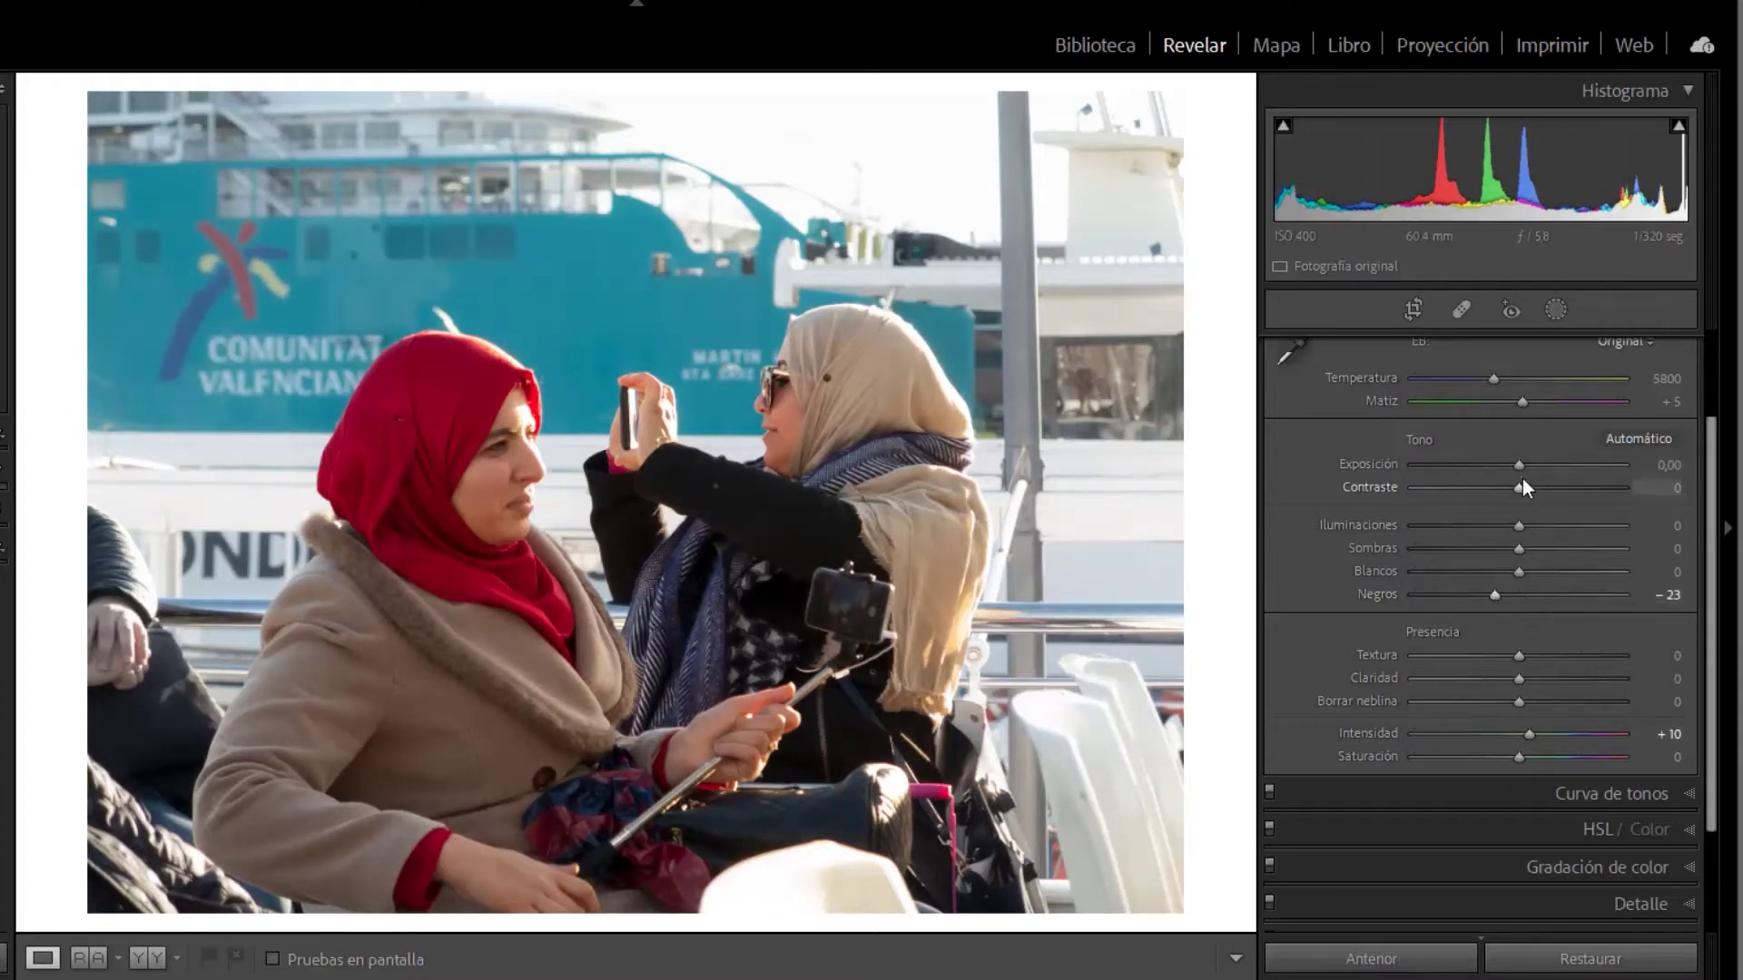
{"action": "left_click_drag", "start_coordinate": [1526, 527], "coordinate": [1531, 525]}
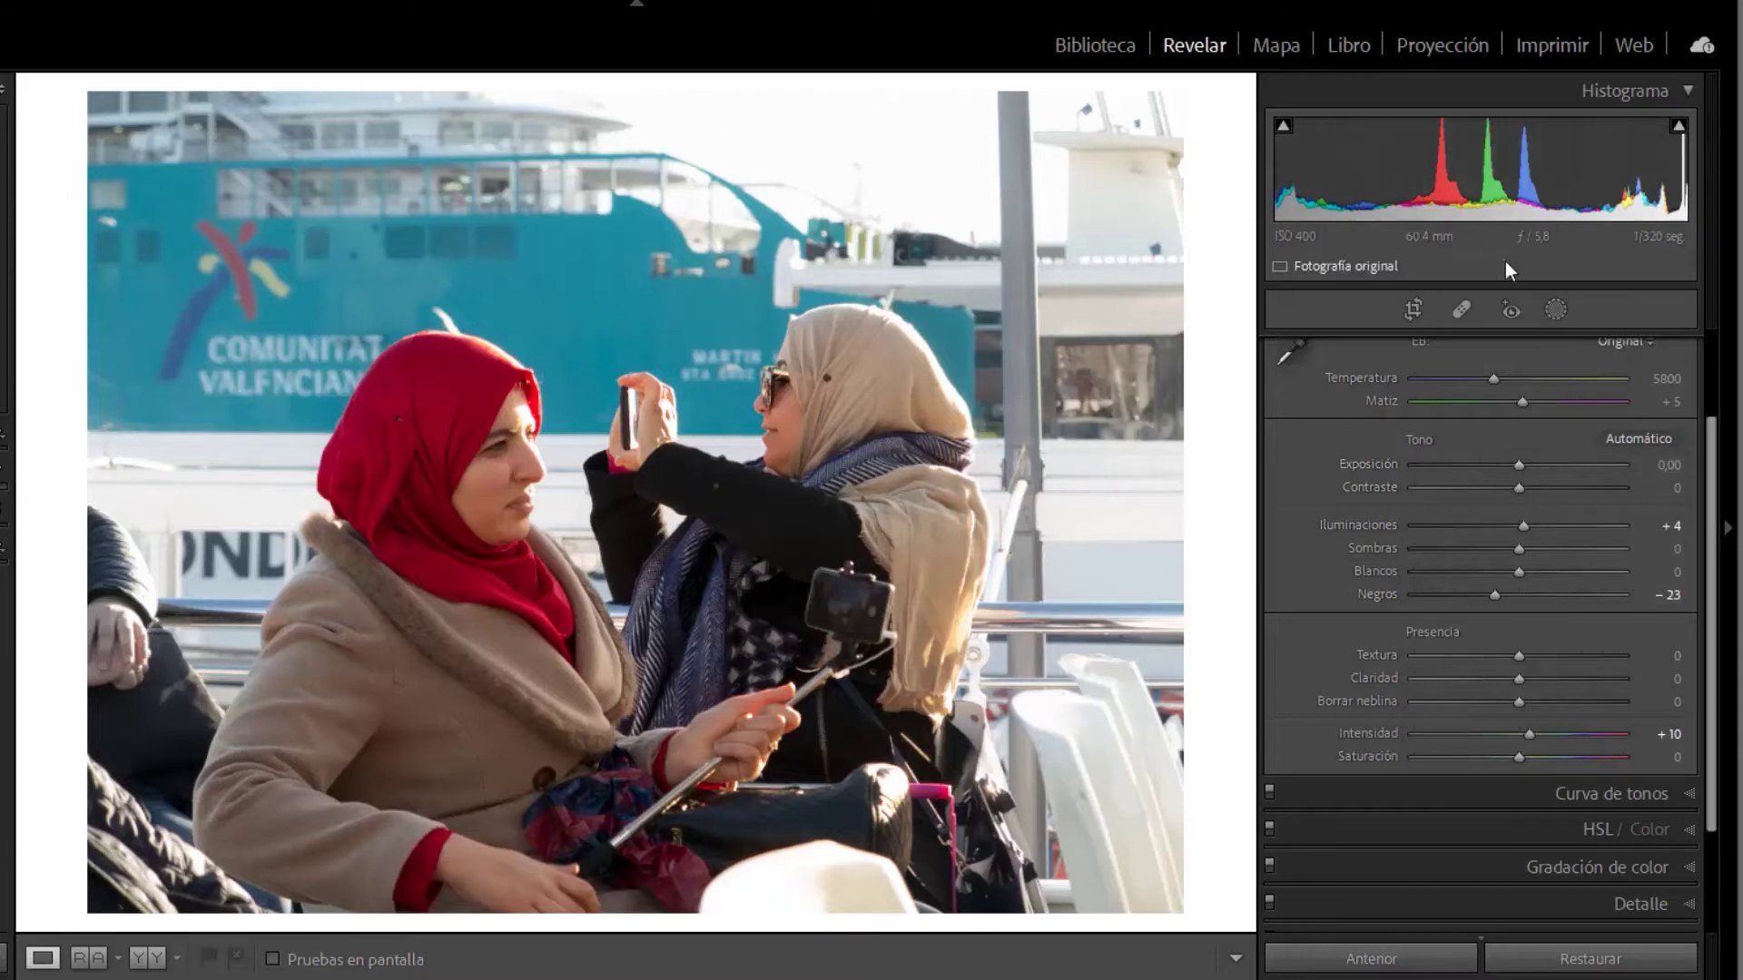
{"action": "left_click", "coordinate": [1557, 309]}
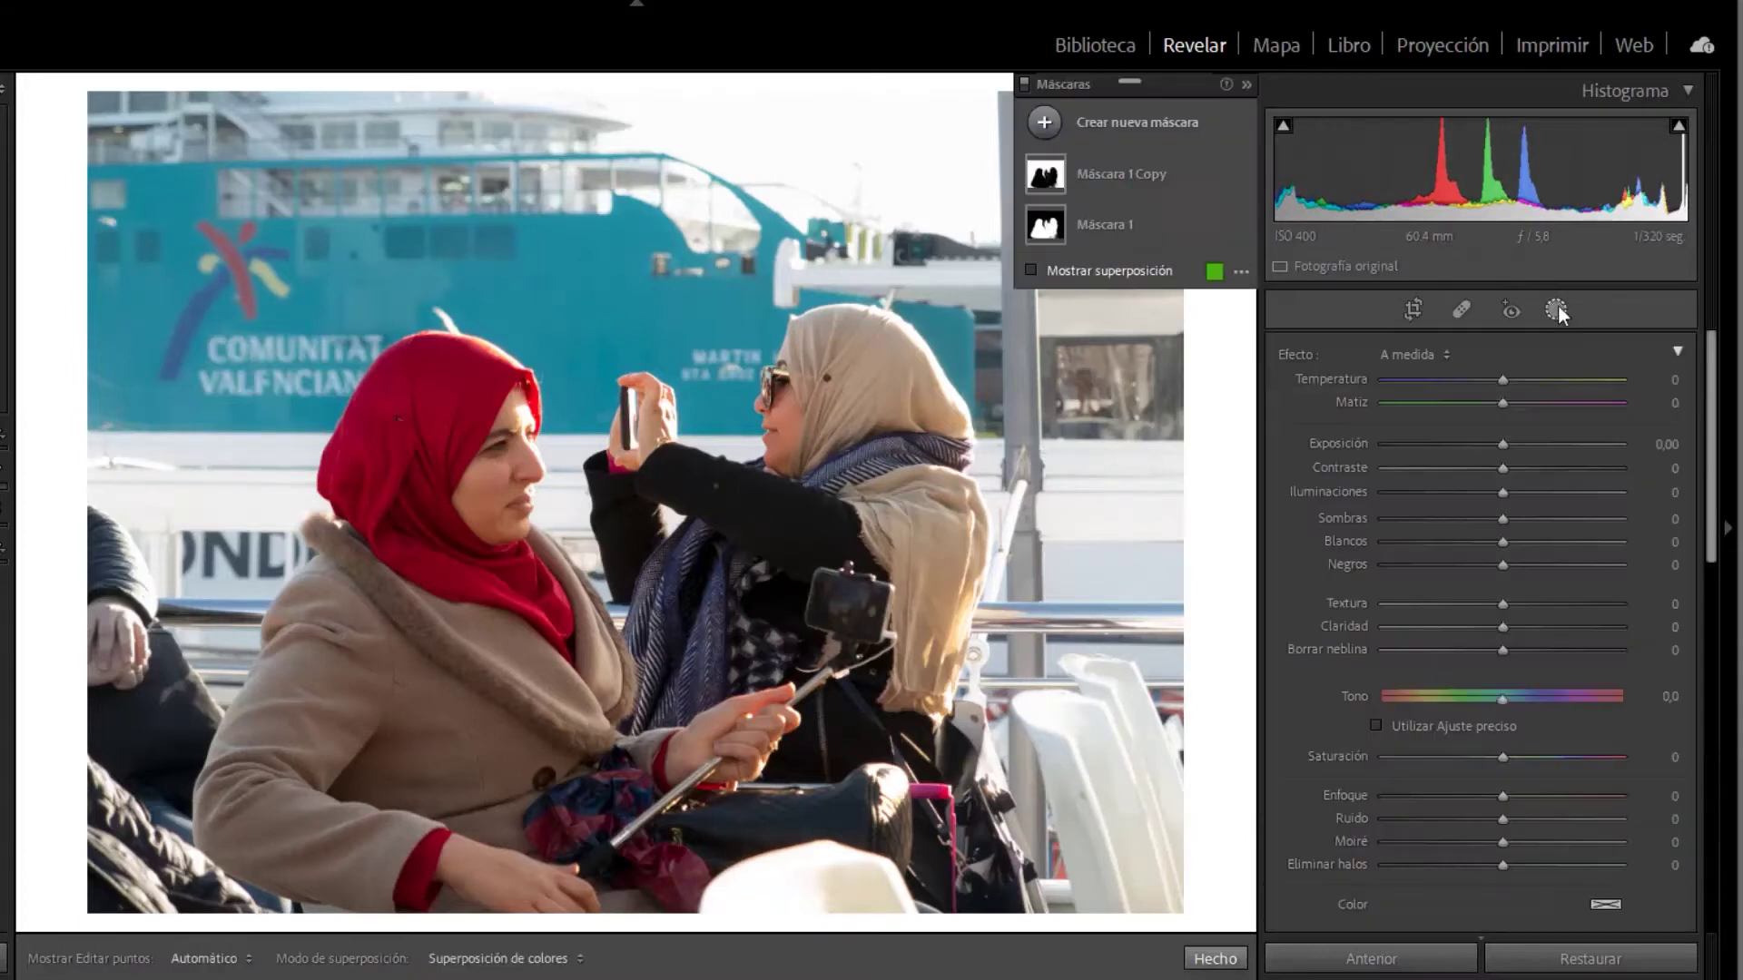
{"action": "left_click", "coordinate": [1188, 125]}
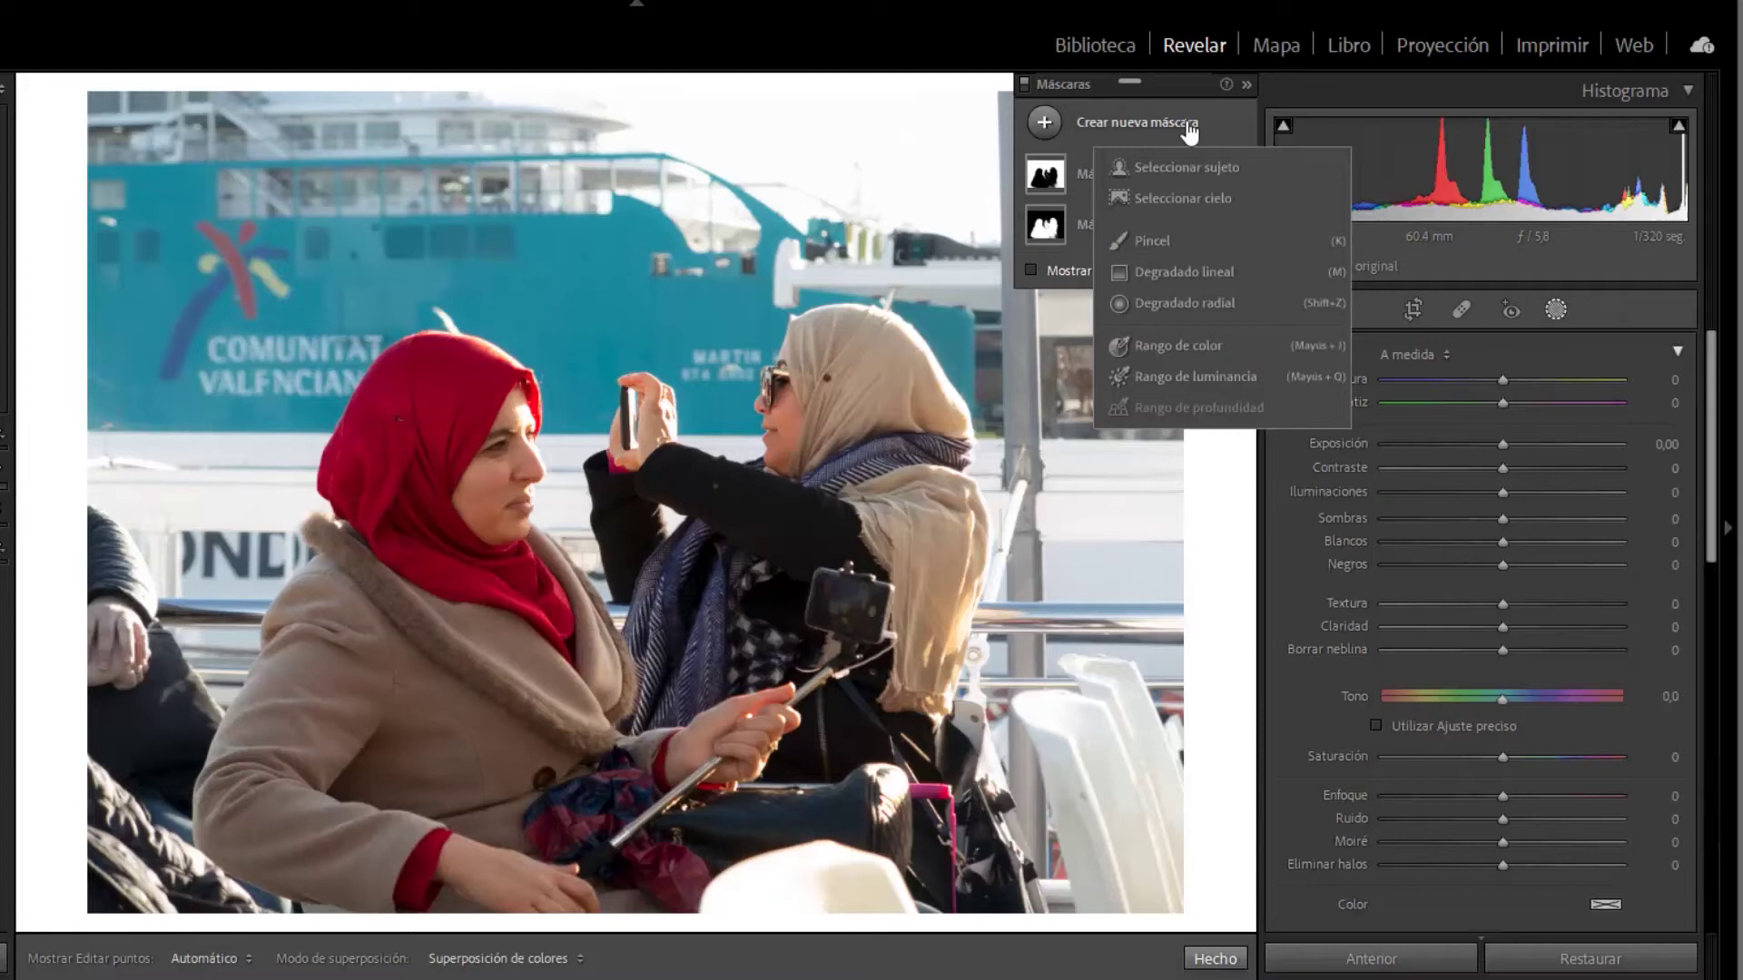
Draw a trial linear gradient with lowered exposure, then delete it
{"action": "left_click", "coordinate": [1192, 273]}
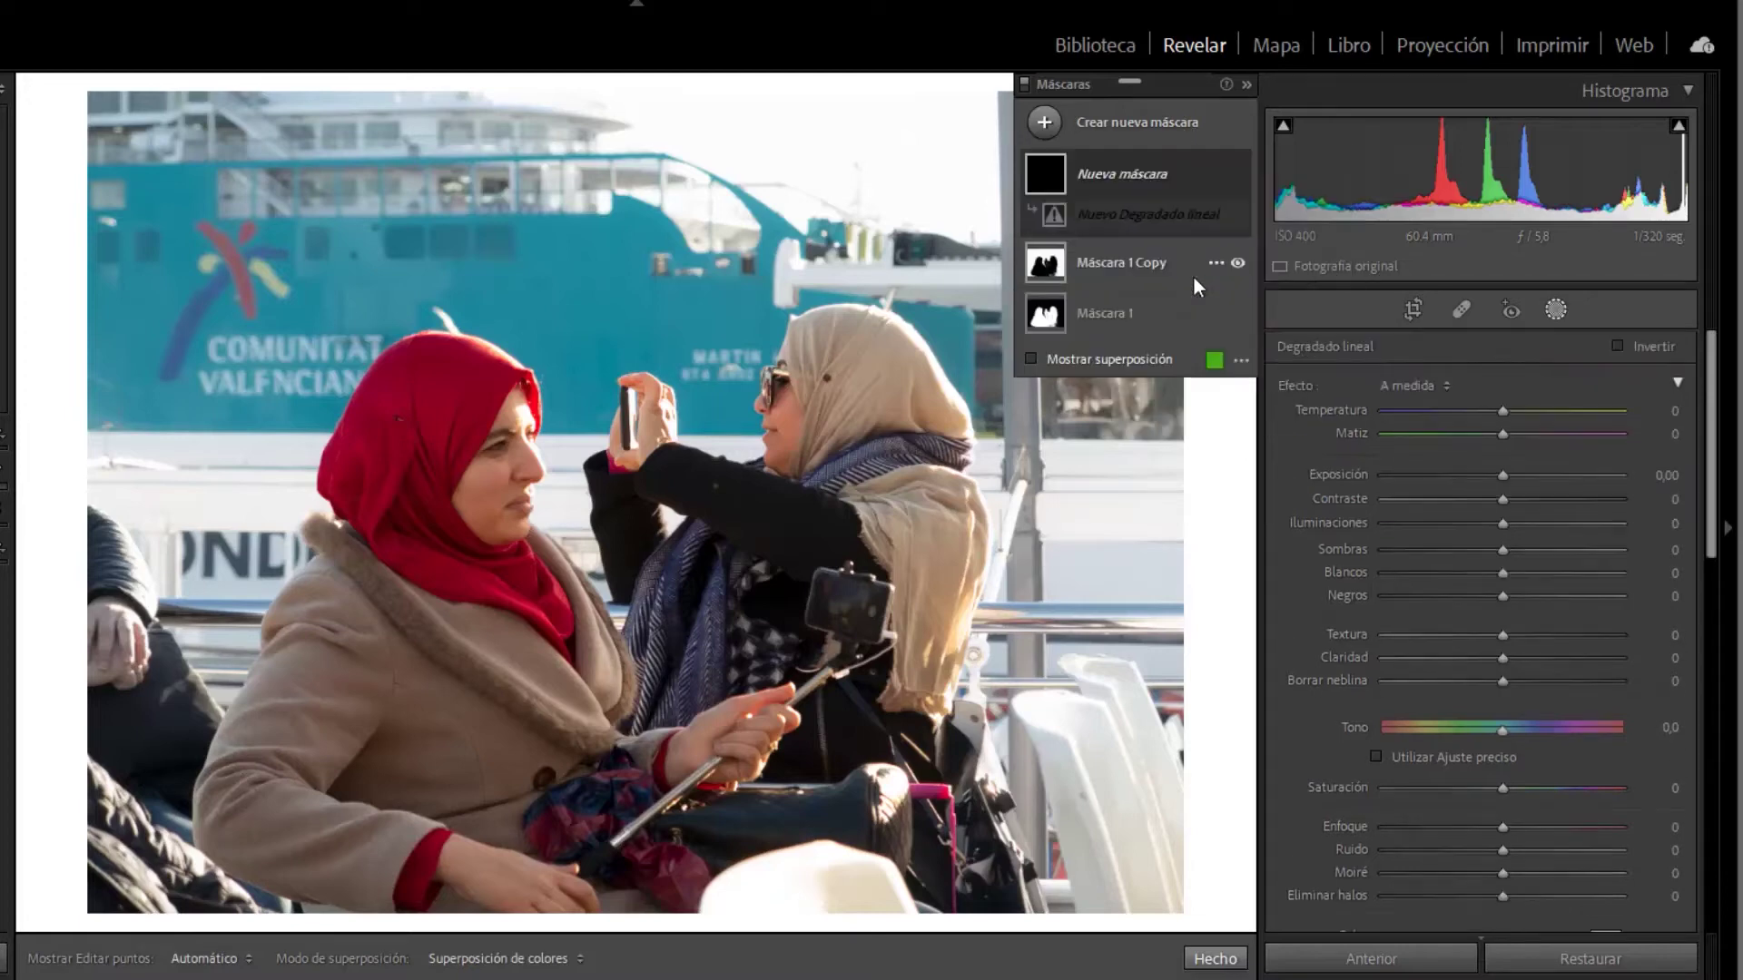
{"action": "left_click_drag", "start_coordinate": [1053, 575], "coordinate": [953, 575]}
{"action": "mouse_move", "coordinate": [1502, 475]}
{"action": "left_mouse_down"}
{"action": "mouse_move", "coordinate": [1469, 472]}
{"action": "mouse_move", "coordinate": [1487, 470]}
{"action": "left_mouse_up"}
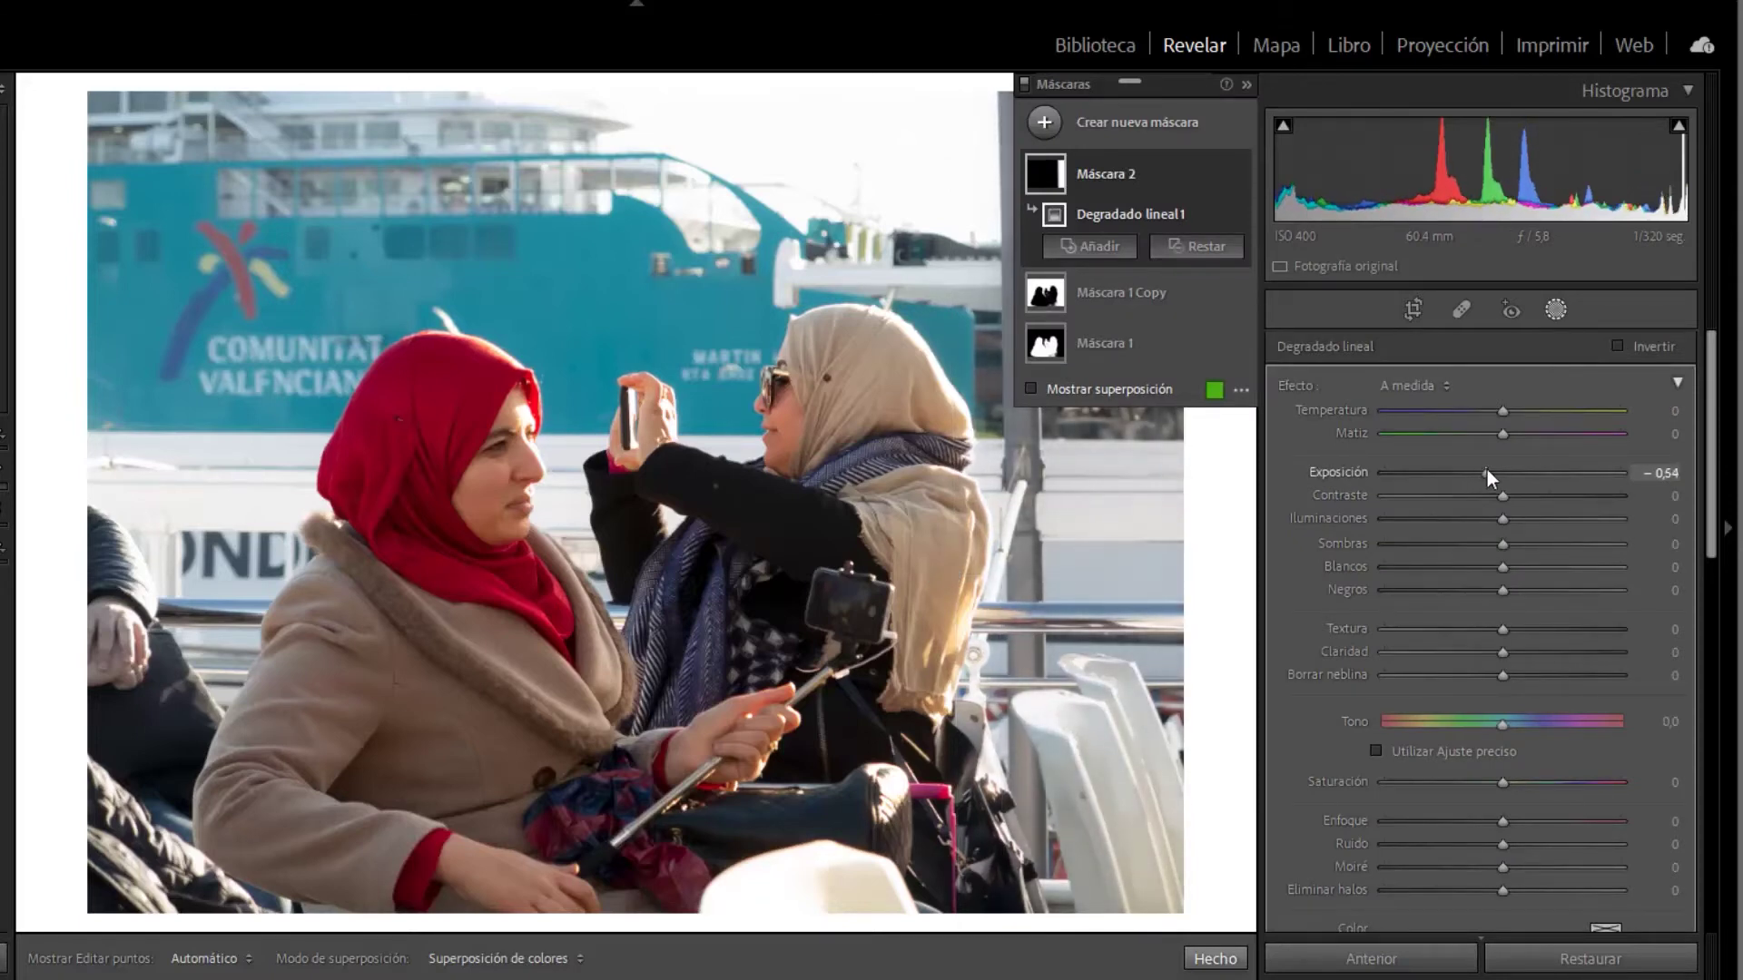
{"action": "left_click_drag", "start_coordinate": [1173, 84], "coordinate": [424, 89]}
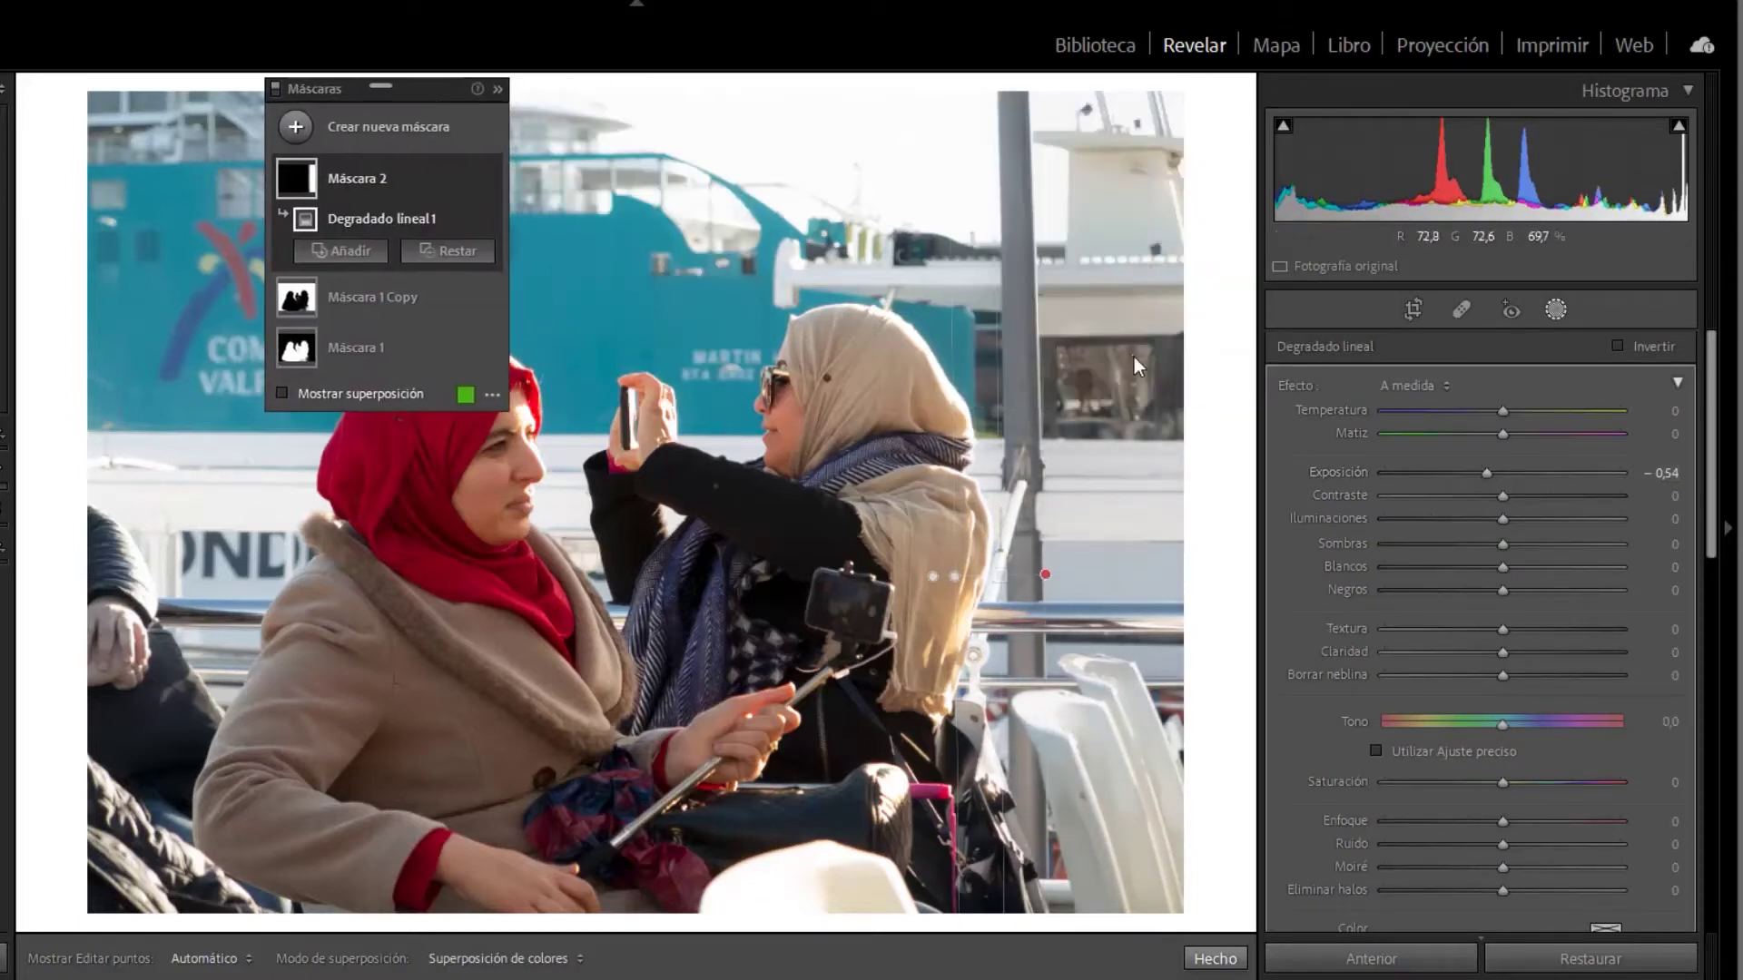
{"action": "key", "text": "Delete"}
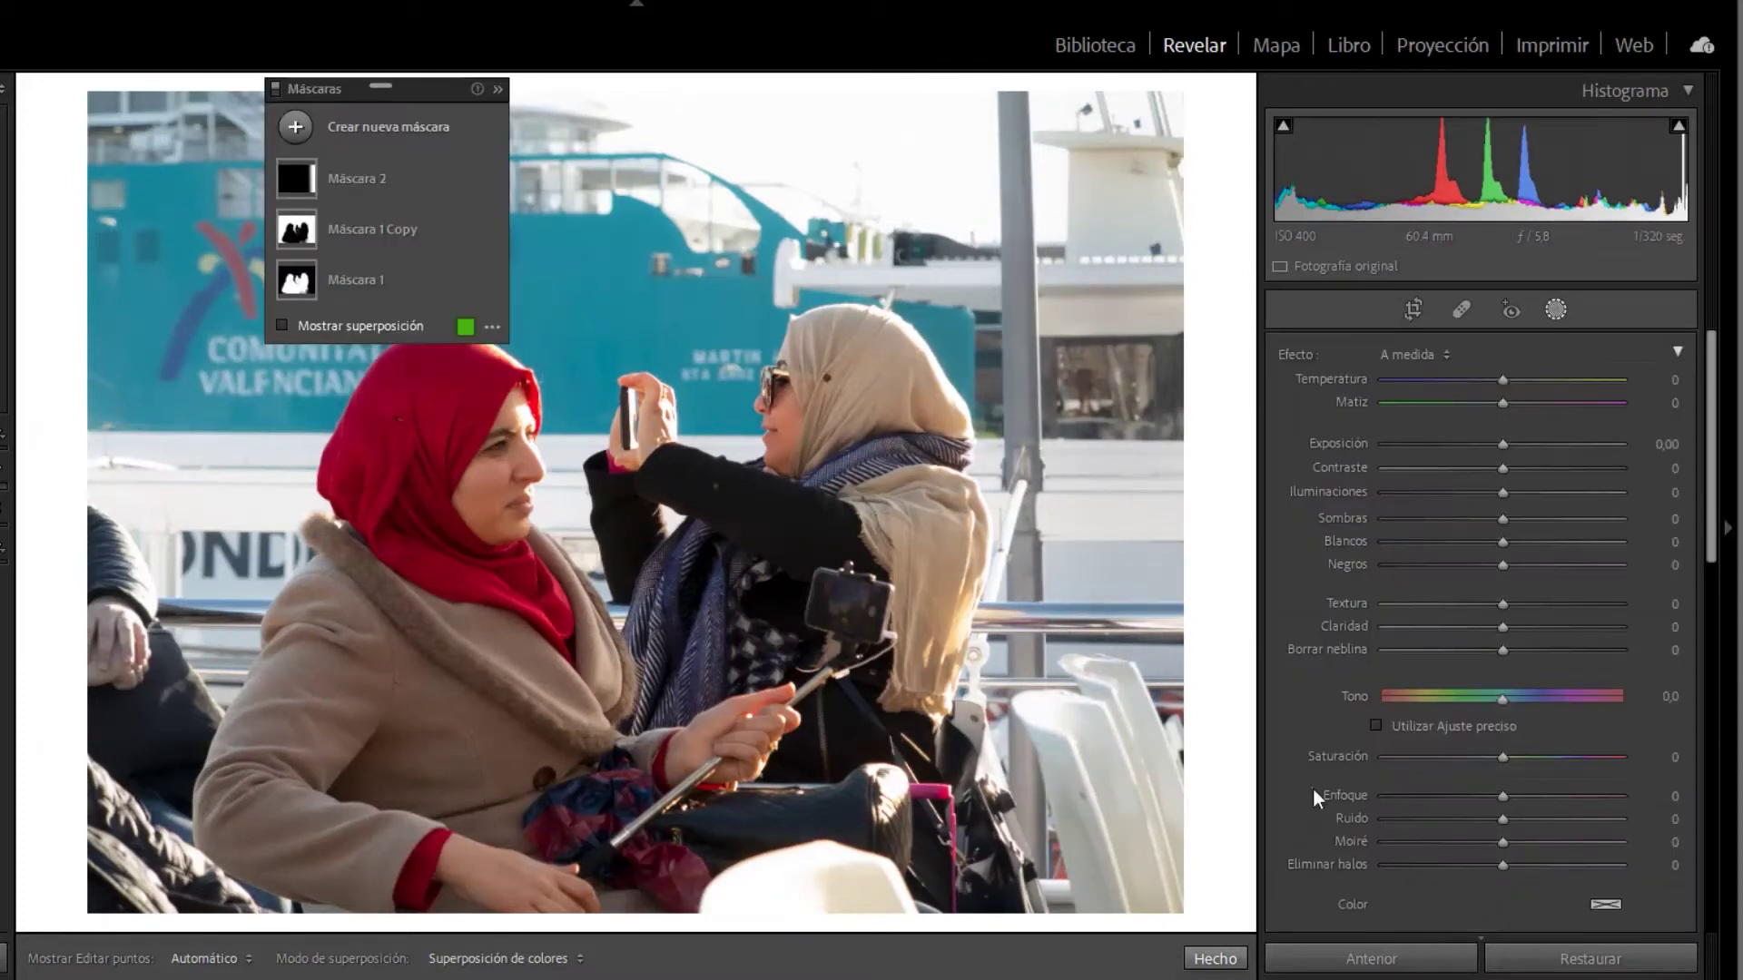
Draw a new linear gradient over the photo's left side with Exposure −0,62
{"action": "left_click", "coordinate": [297, 127]}
{"action": "left_click", "coordinate": [430, 278]}
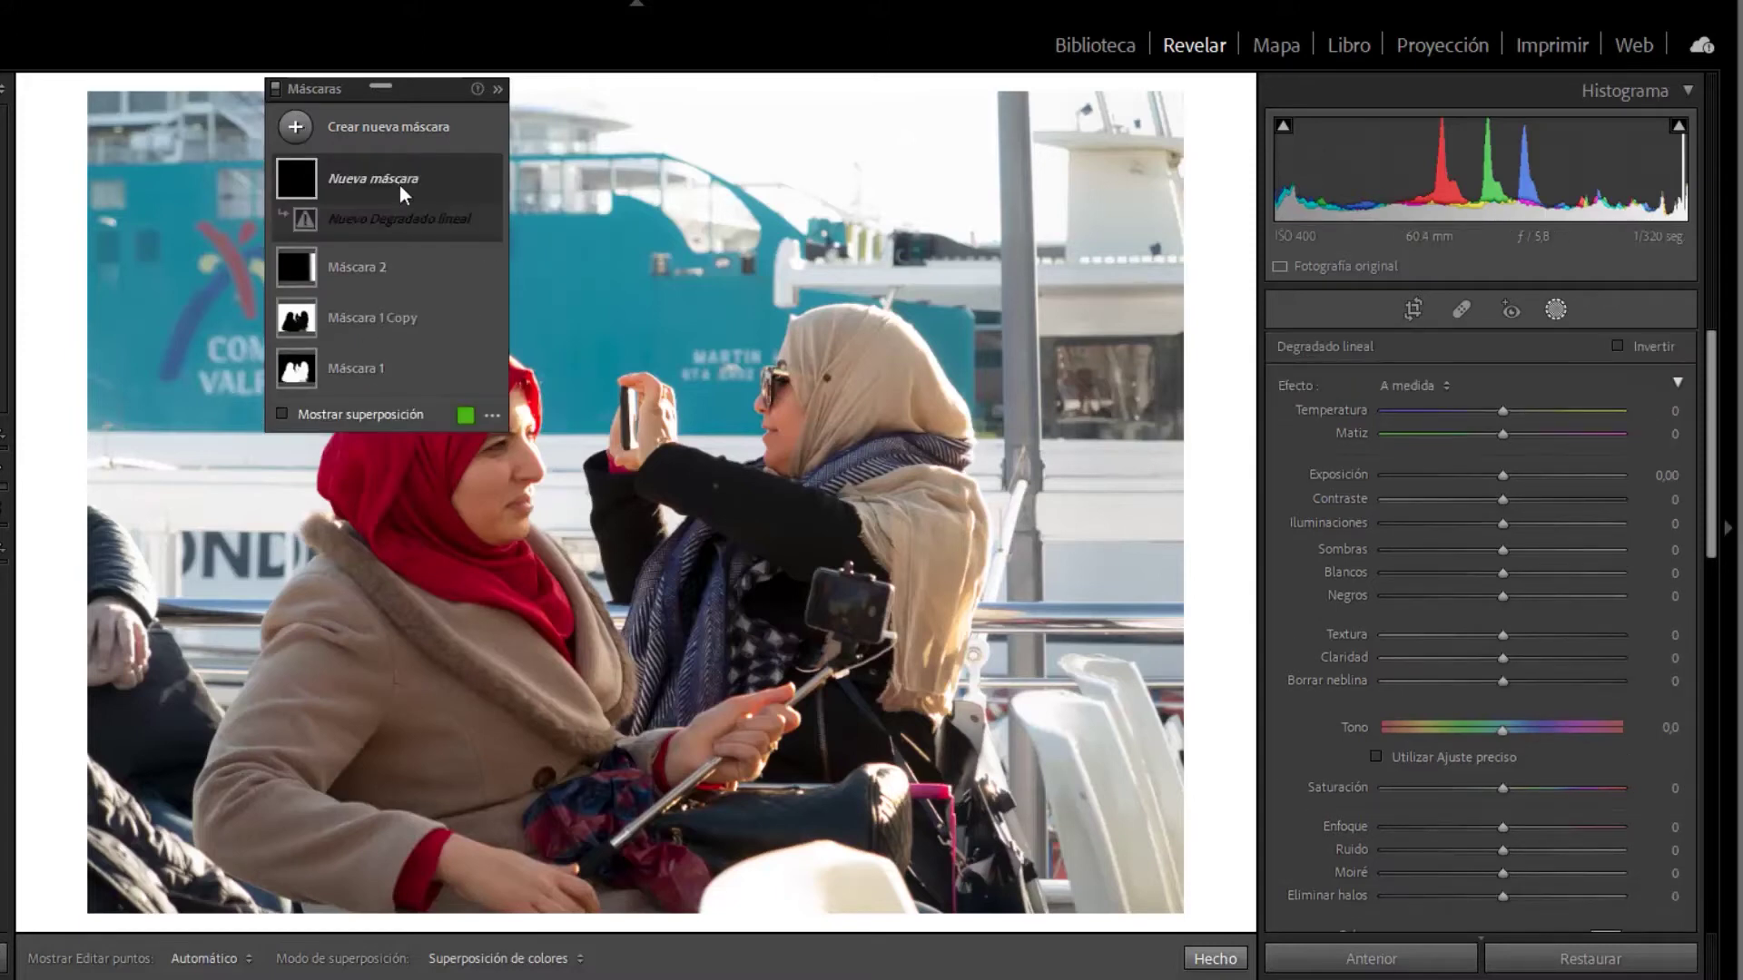
{"action": "left_click_drag", "start_coordinate": [199, 461], "coordinate": [287, 461]}
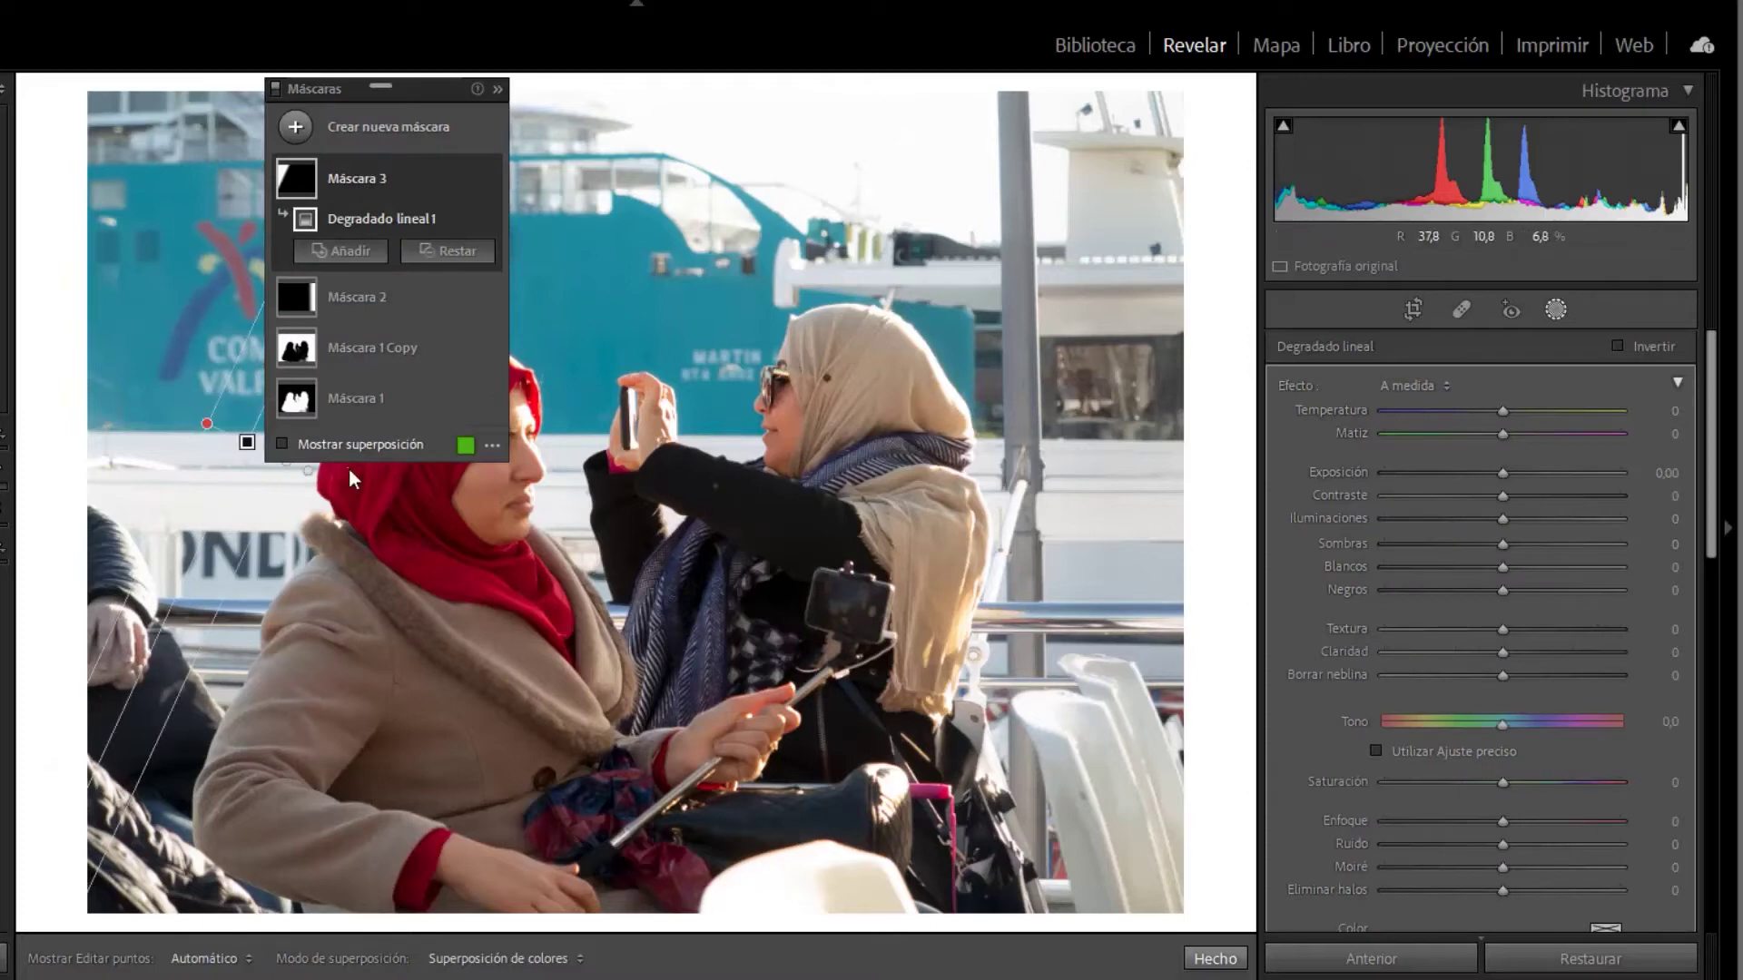
{"action": "left_click", "coordinate": [284, 444]}
{"action": "left_click", "coordinate": [284, 444]}
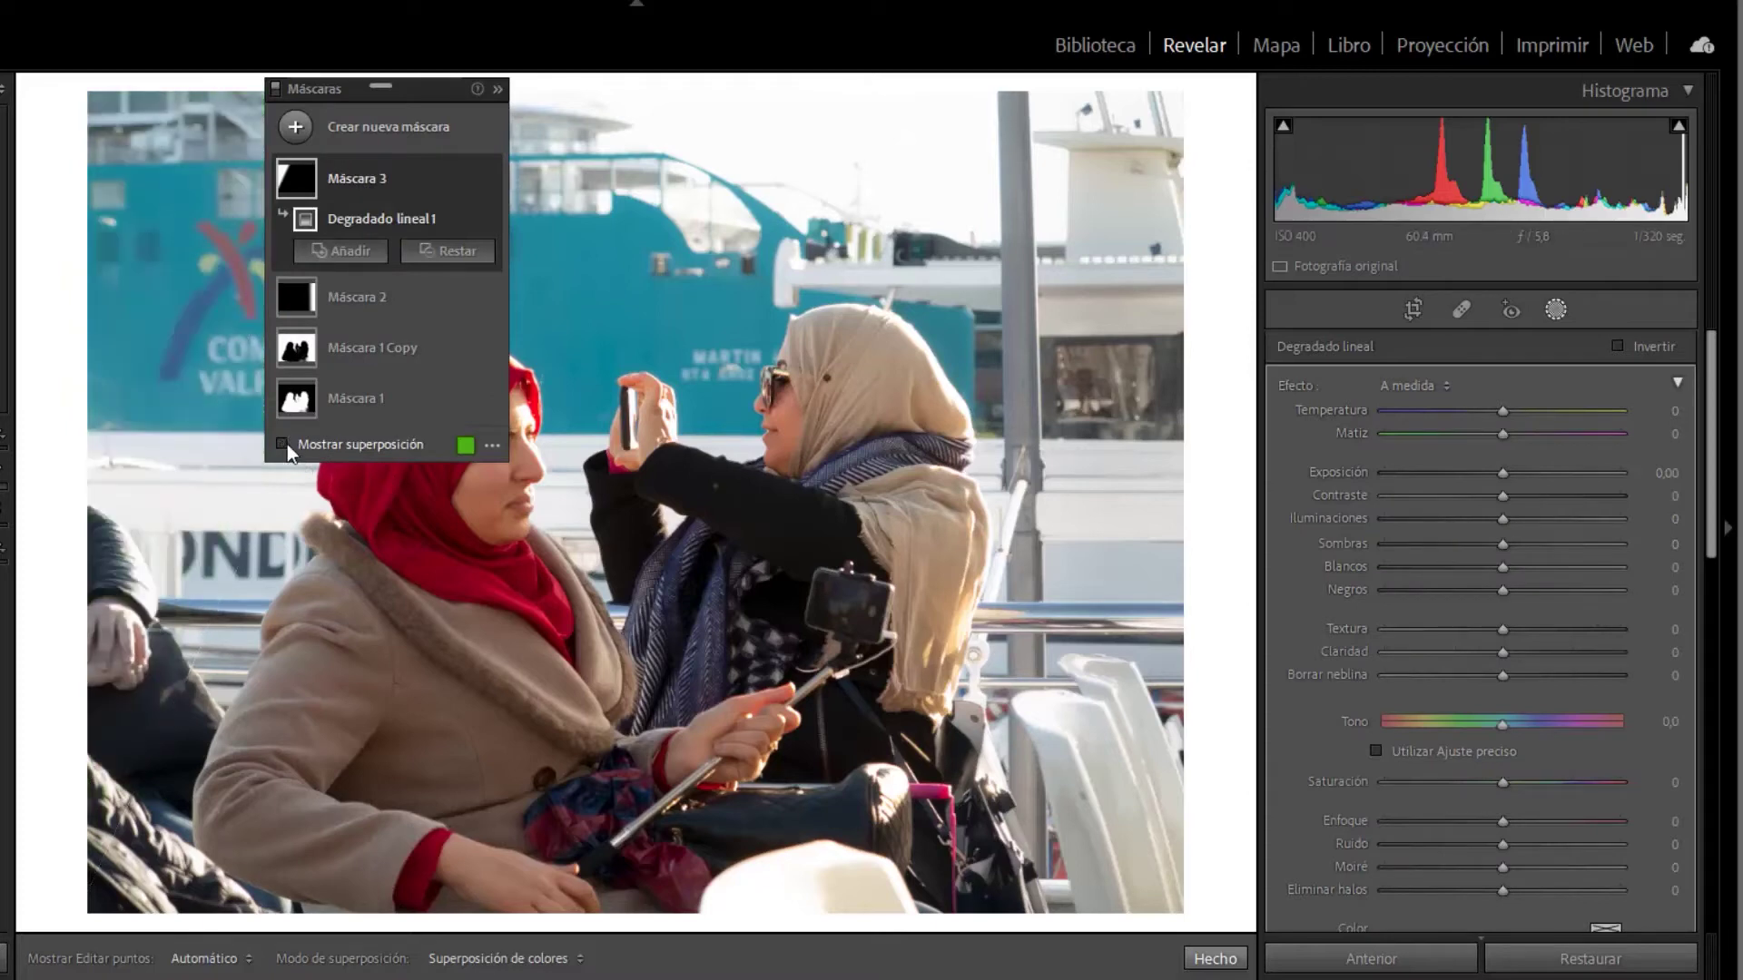
{"action": "left_click", "coordinate": [1484, 472]}
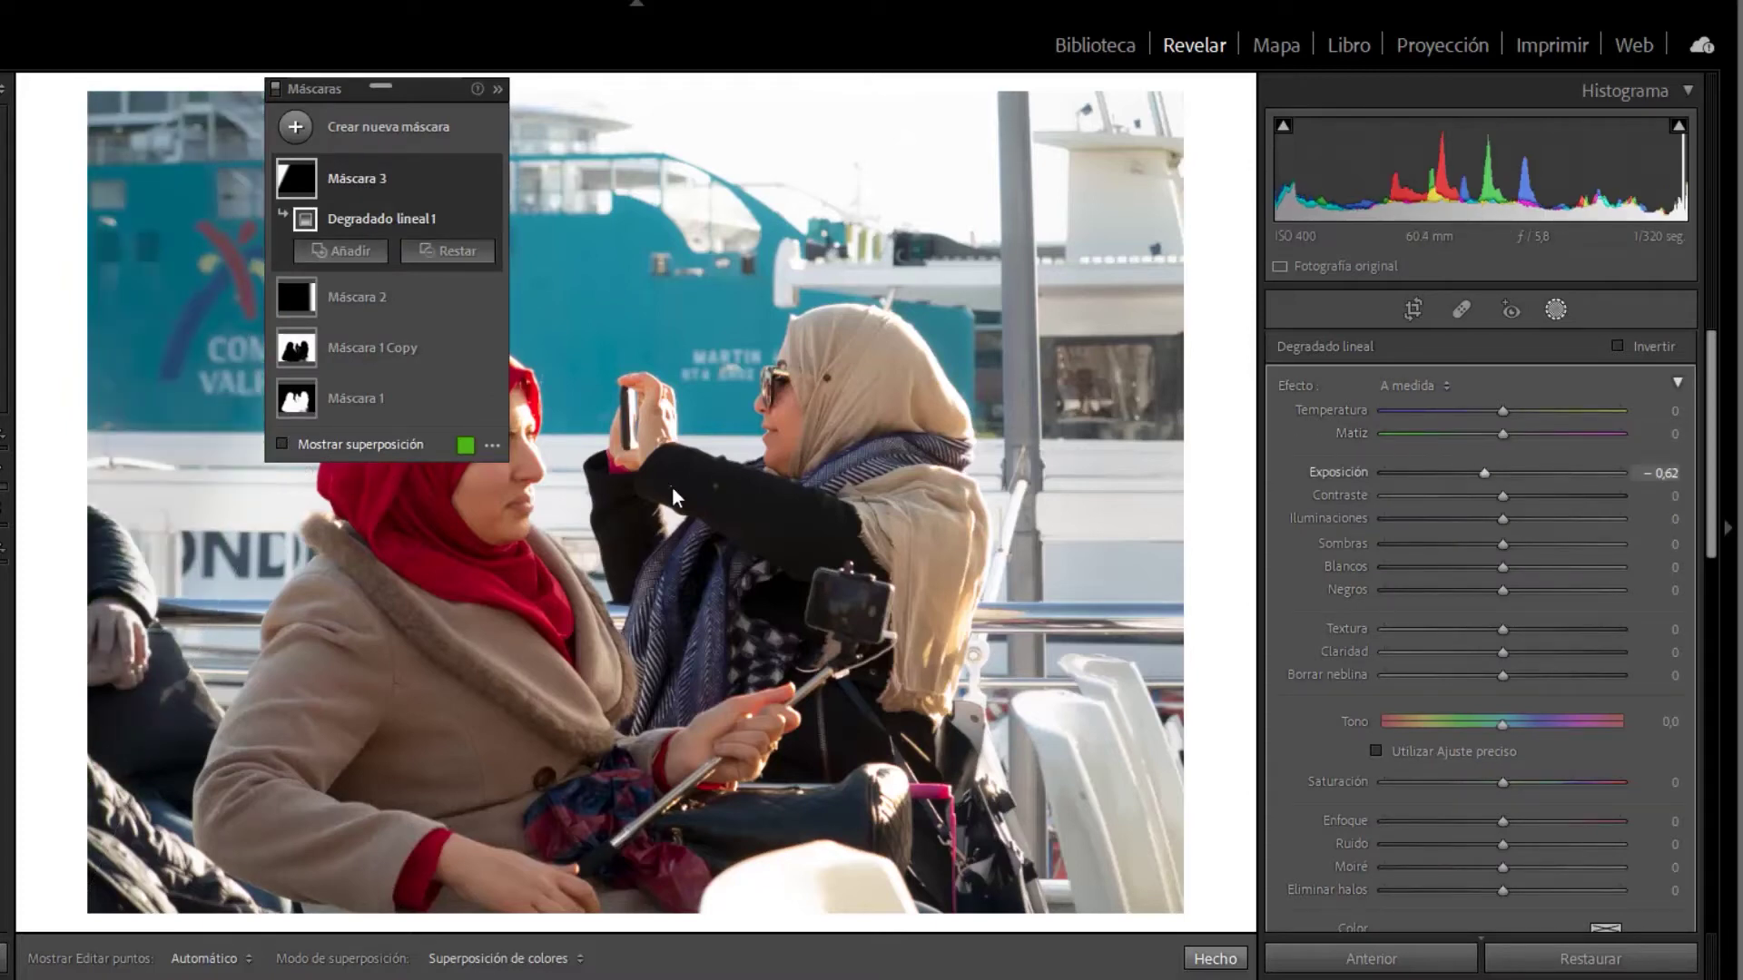
Rotate, widen and shift the gradient toward the upper-left corner across the woman in red
{"action": "left_click_drag", "start_coordinate": [454, 83], "coordinate": [1438, 193]}
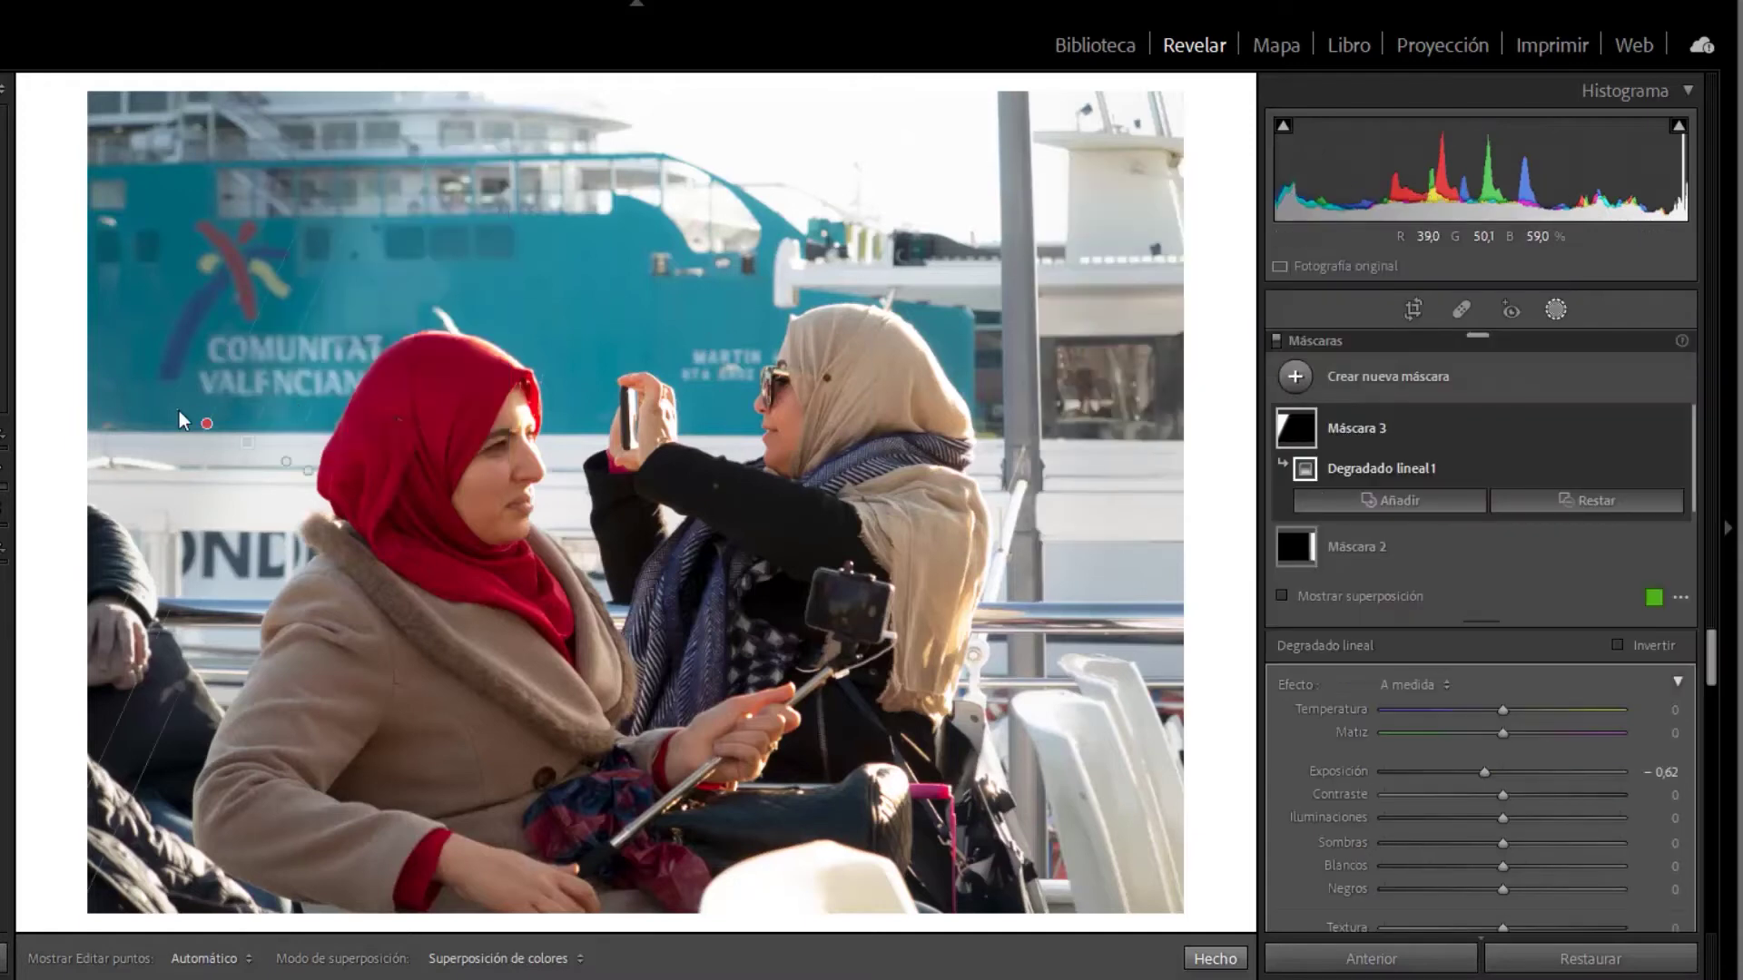
{"action": "left_click_drag", "start_coordinate": [342, 483], "coordinate": [406, 523]}
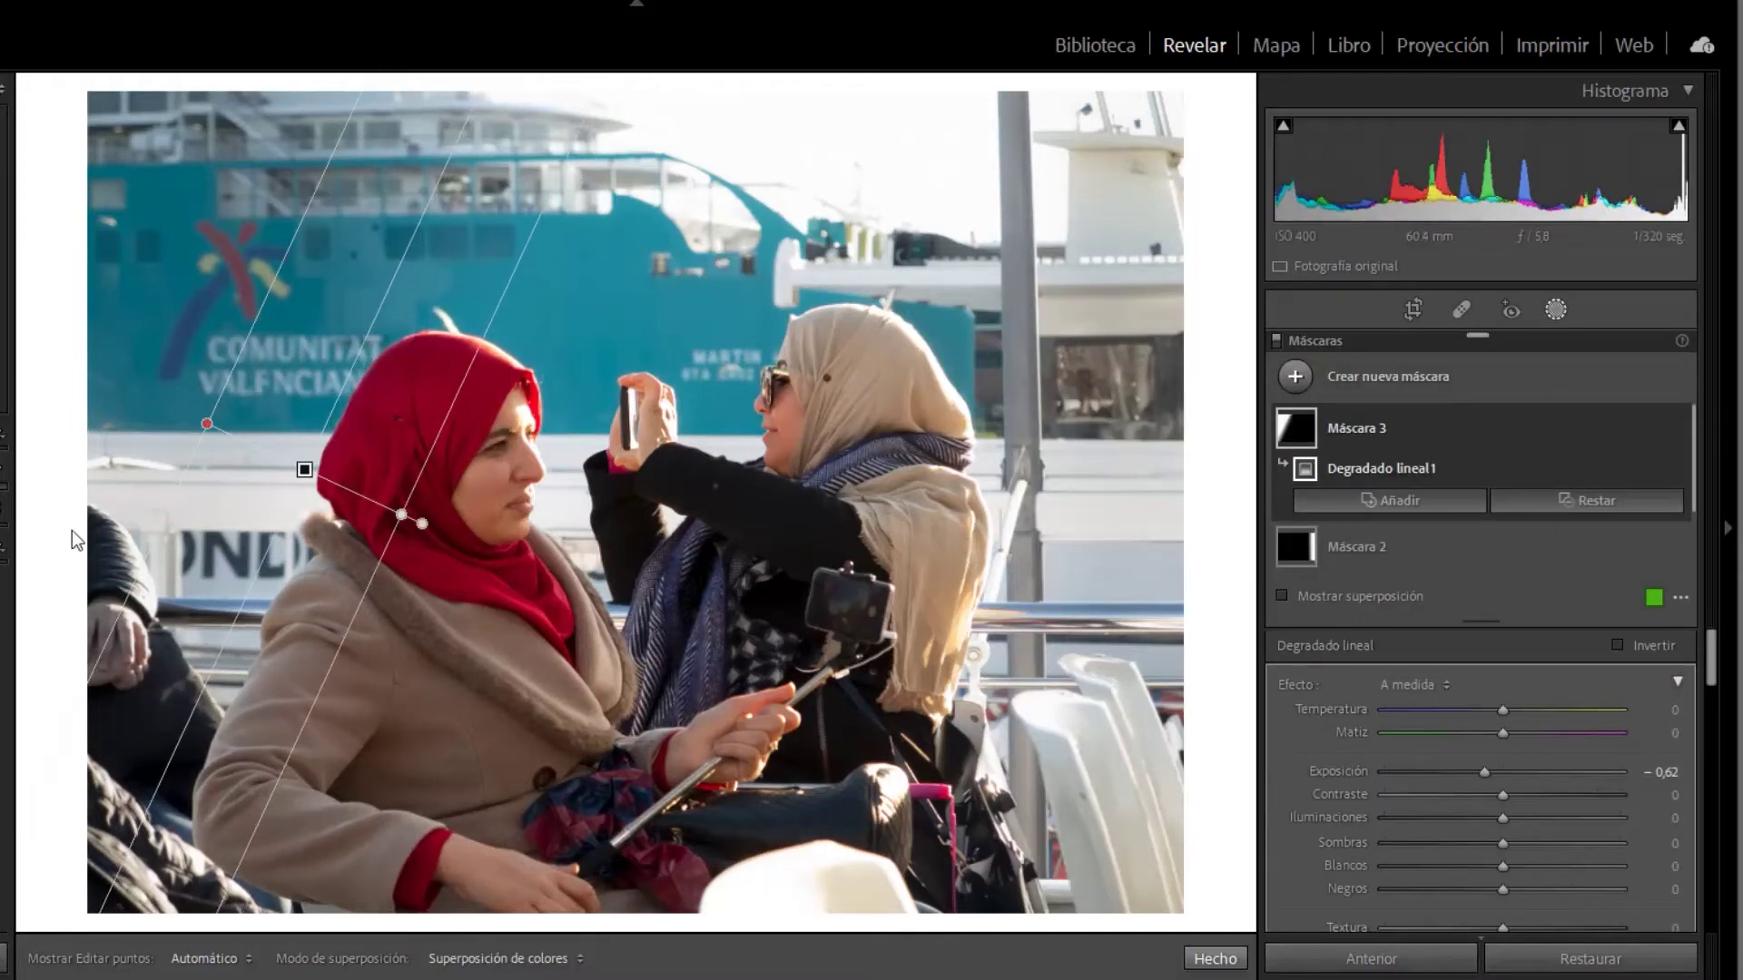
{"action": "left_click_drag", "start_coordinate": [148, 516], "coordinate": [11, 540]}
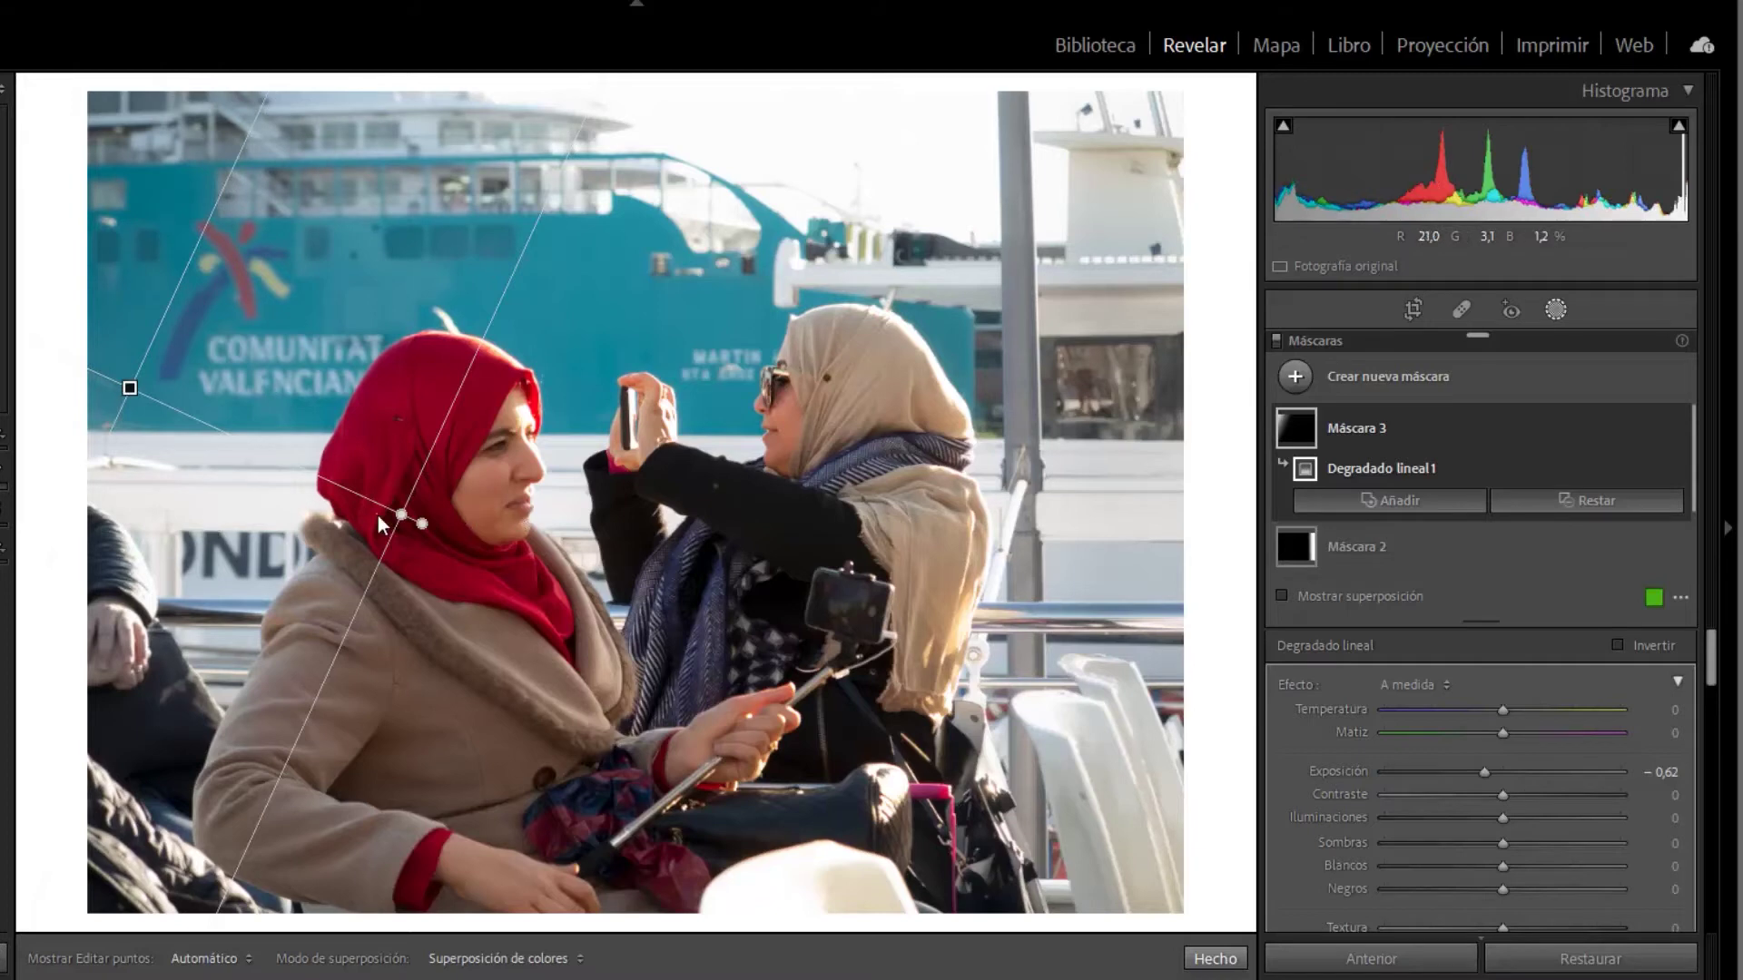
{"action": "left_click_drag", "start_coordinate": [401, 515], "coordinate": [325, 484]}
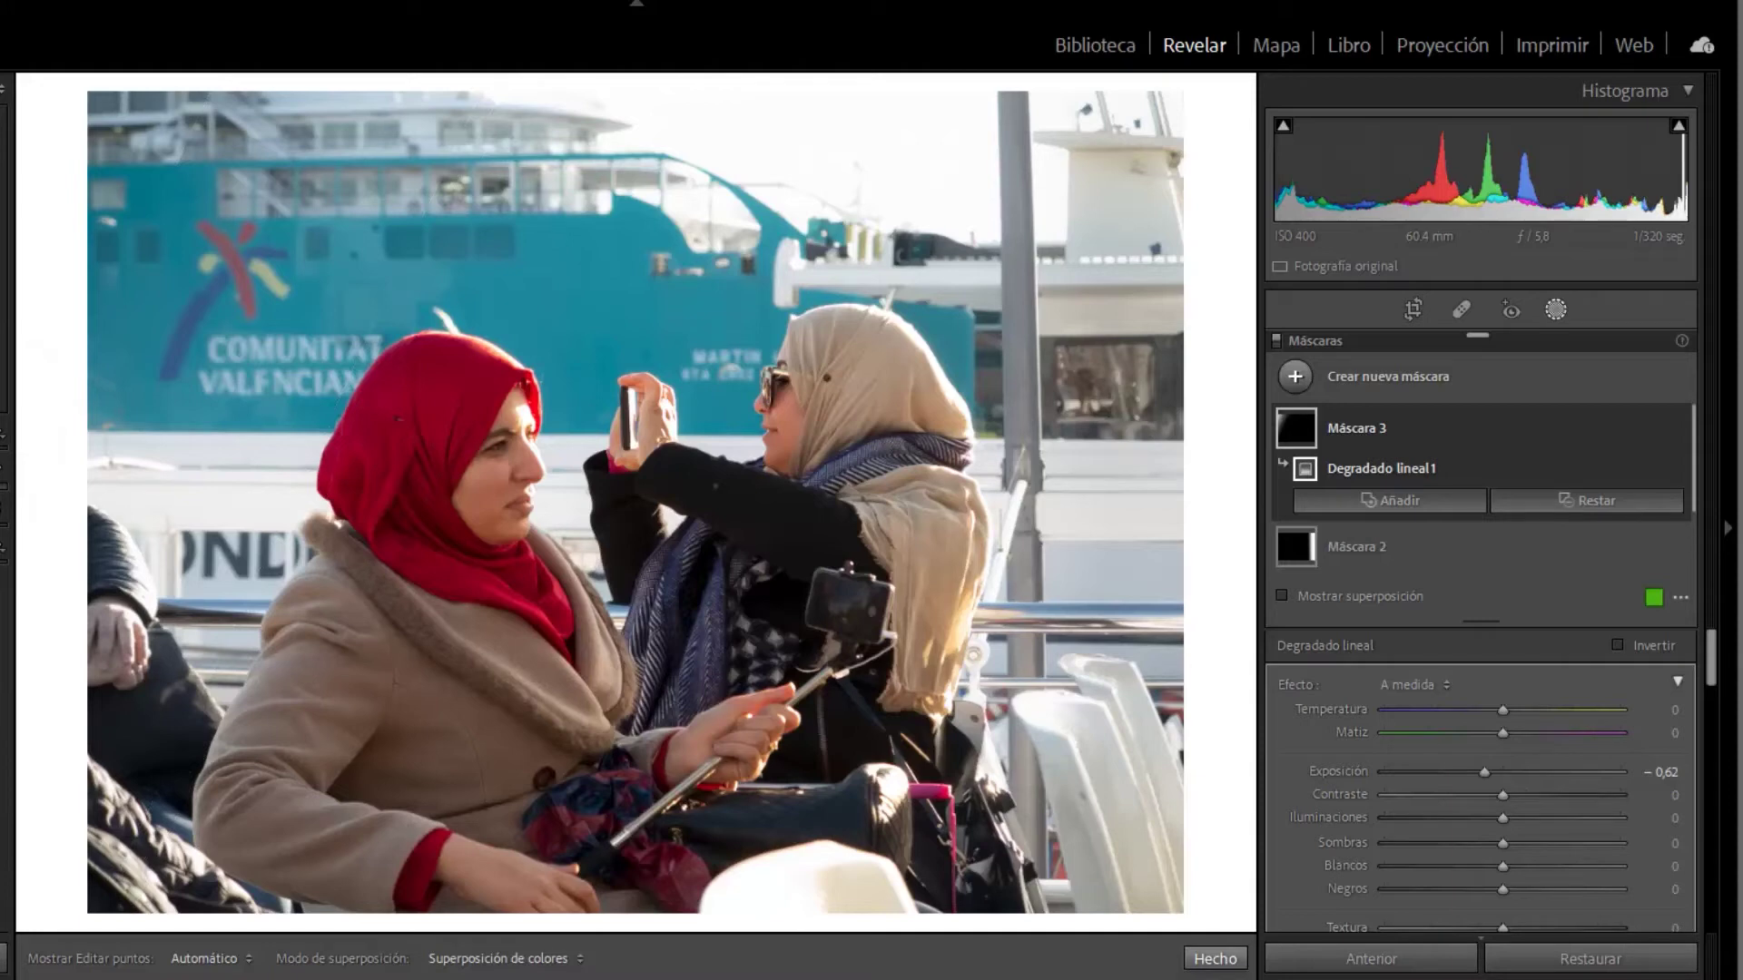
Create a subject mask, Máscara 1, on the pink-haired woman and hide the overlay
{"action": "left_click_drag", "start_coordinate": [1277, 340], "coordinate": [977, 86]}
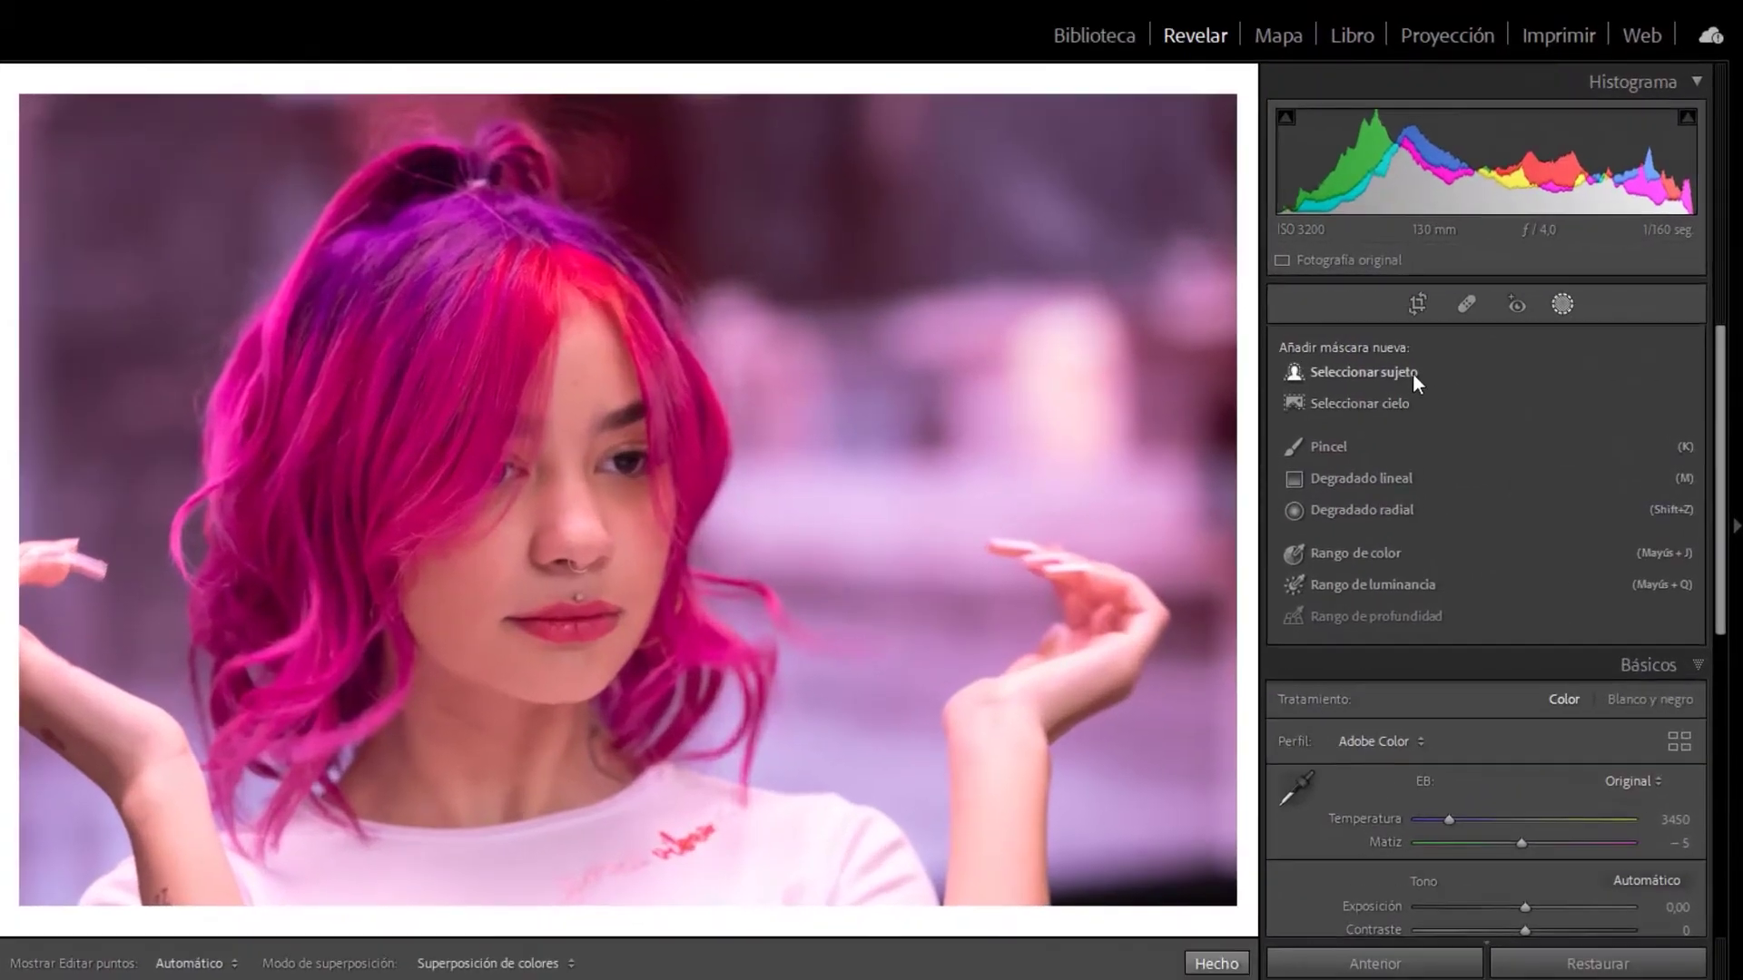
{"action": "left_click", "coordinate": [1413, 373]}
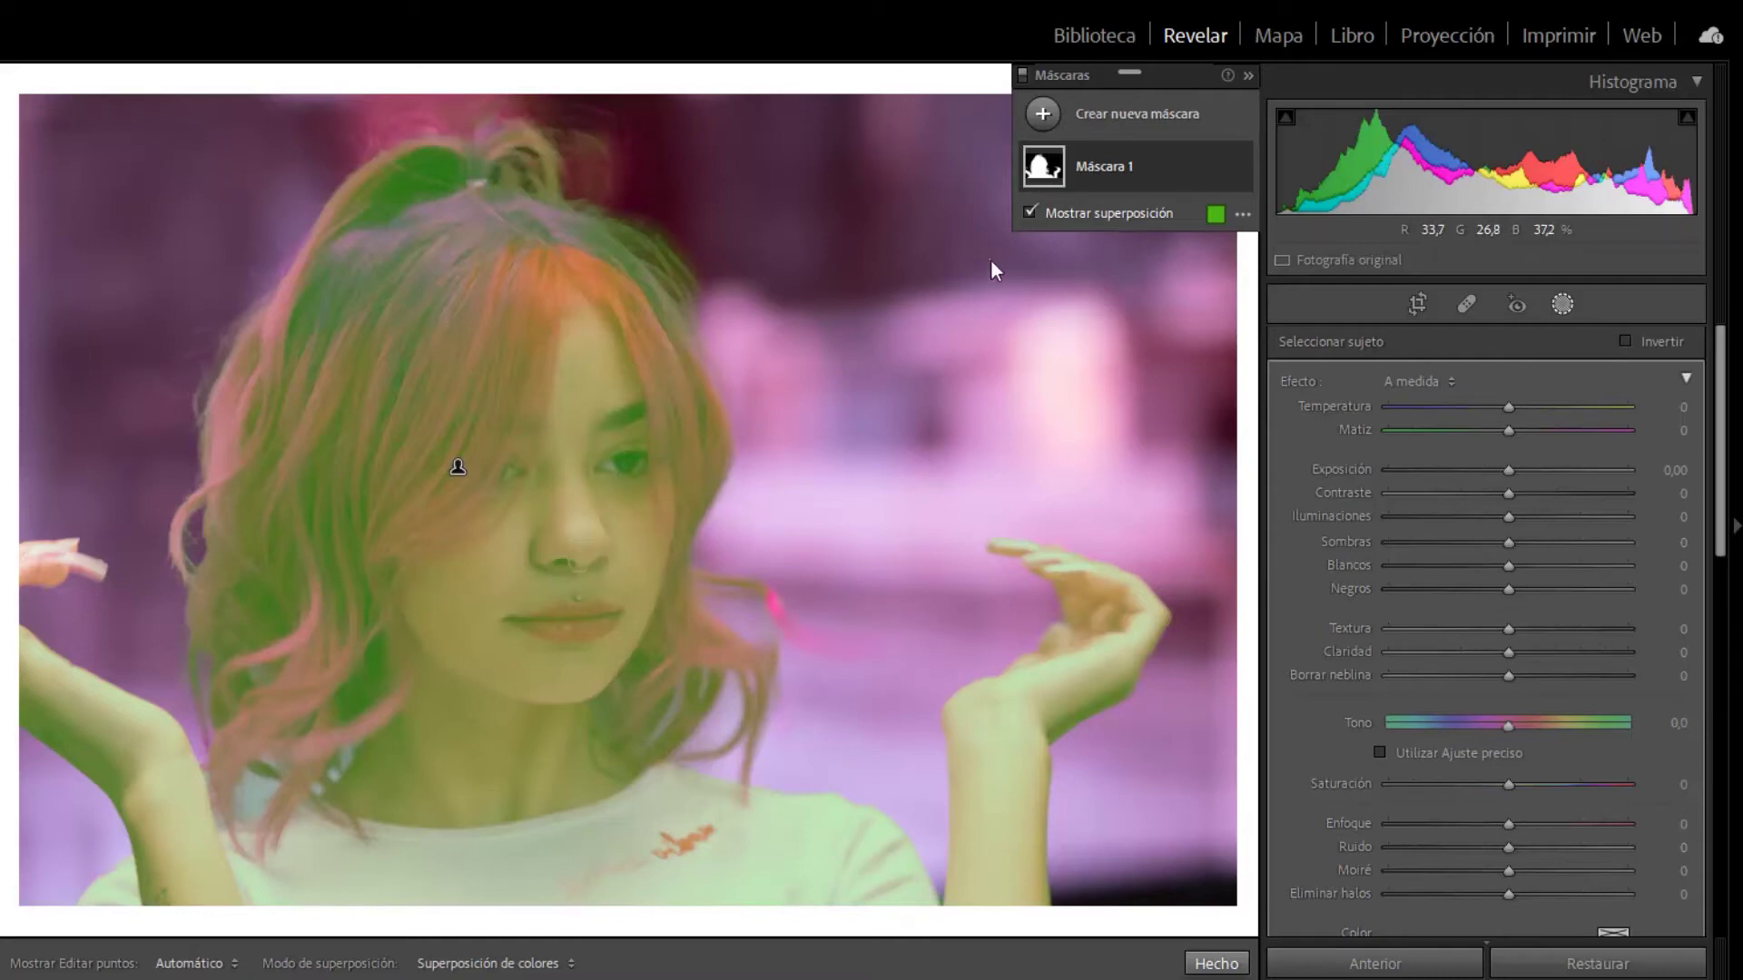
{"action": "left_click", "coordinate": [1029, 213]}
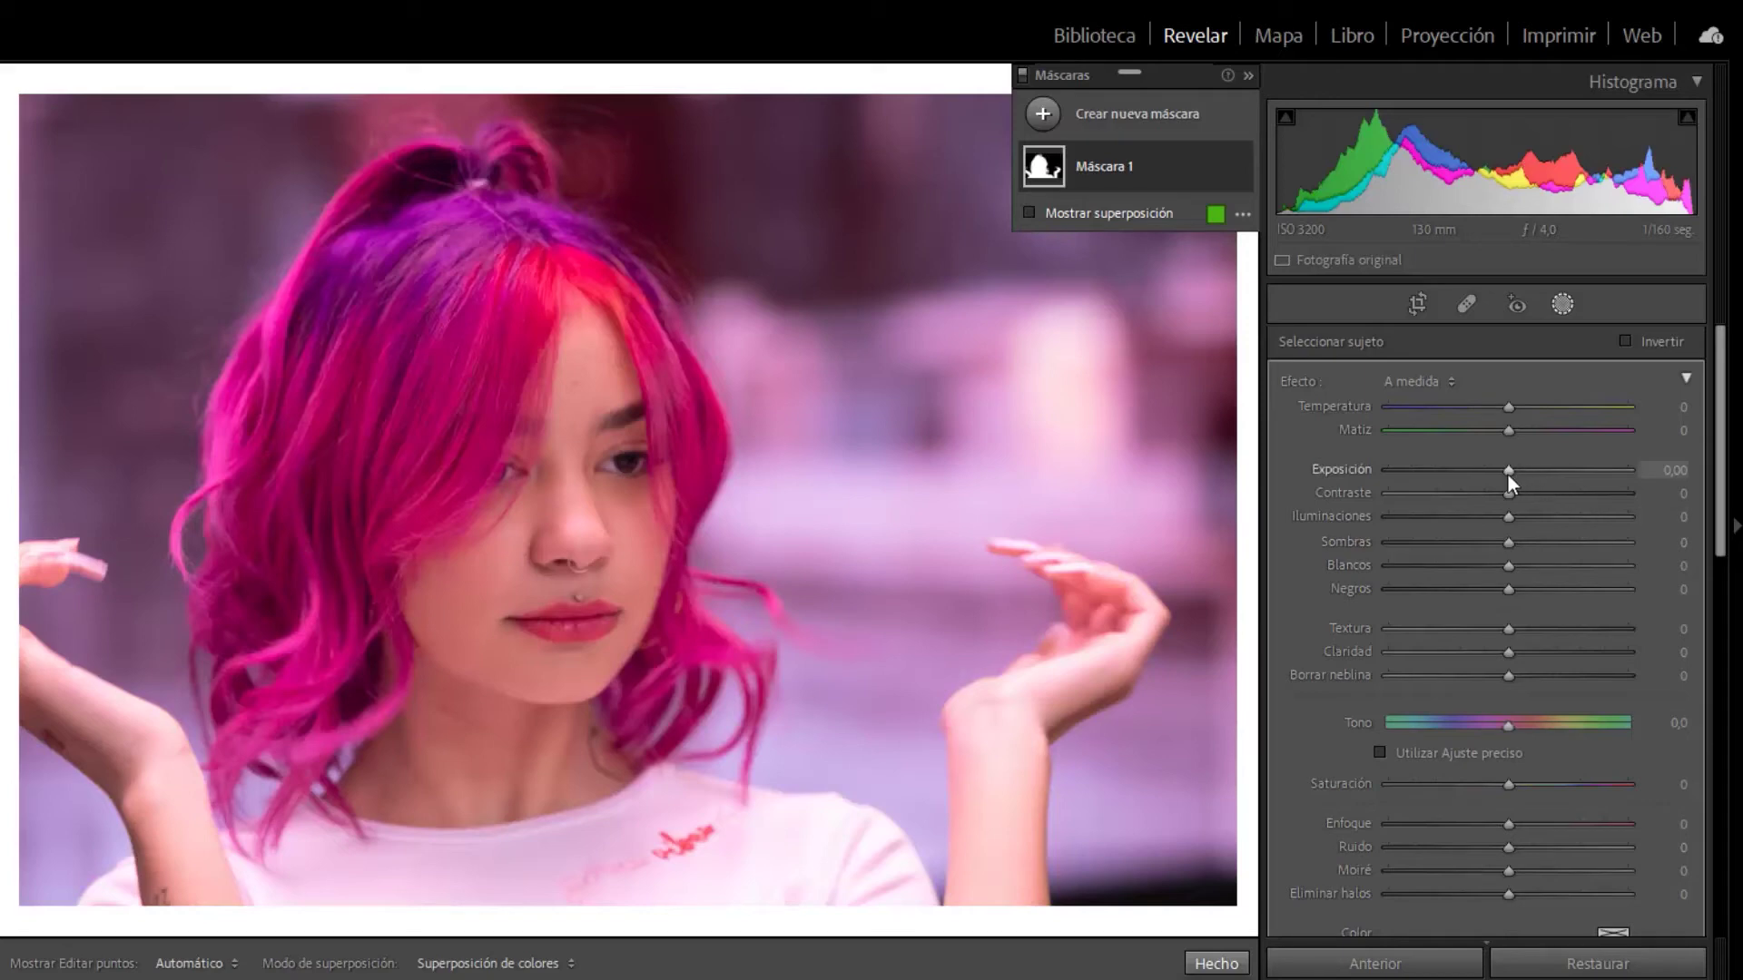
Give the subject mask Sharpness 33, Texture 14 and Clarity 9
{"action": "left_click", "coordinate": [1530, 824]}
{"action": "left_click_drag", "start_coordinate": [1530, 831], "coordinate": [1551, 824]}
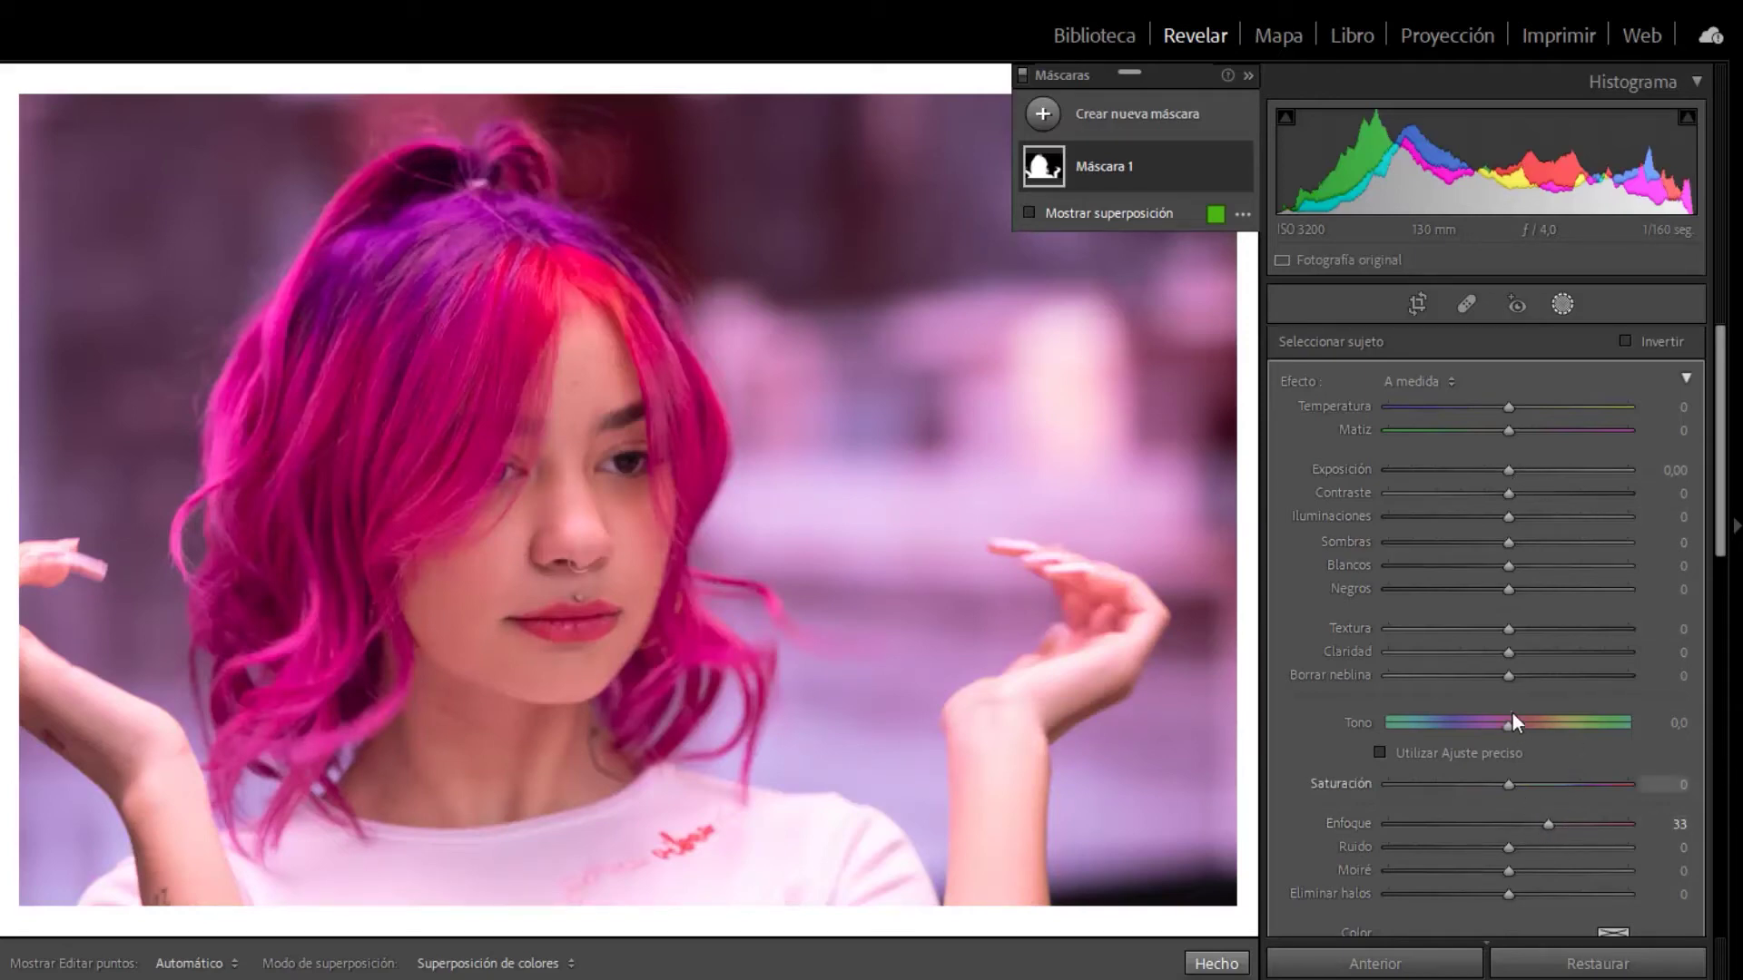
{"action": "left_click_drag", "start_coordinate": [1518, 629], "coordinate": [1525, 634]}
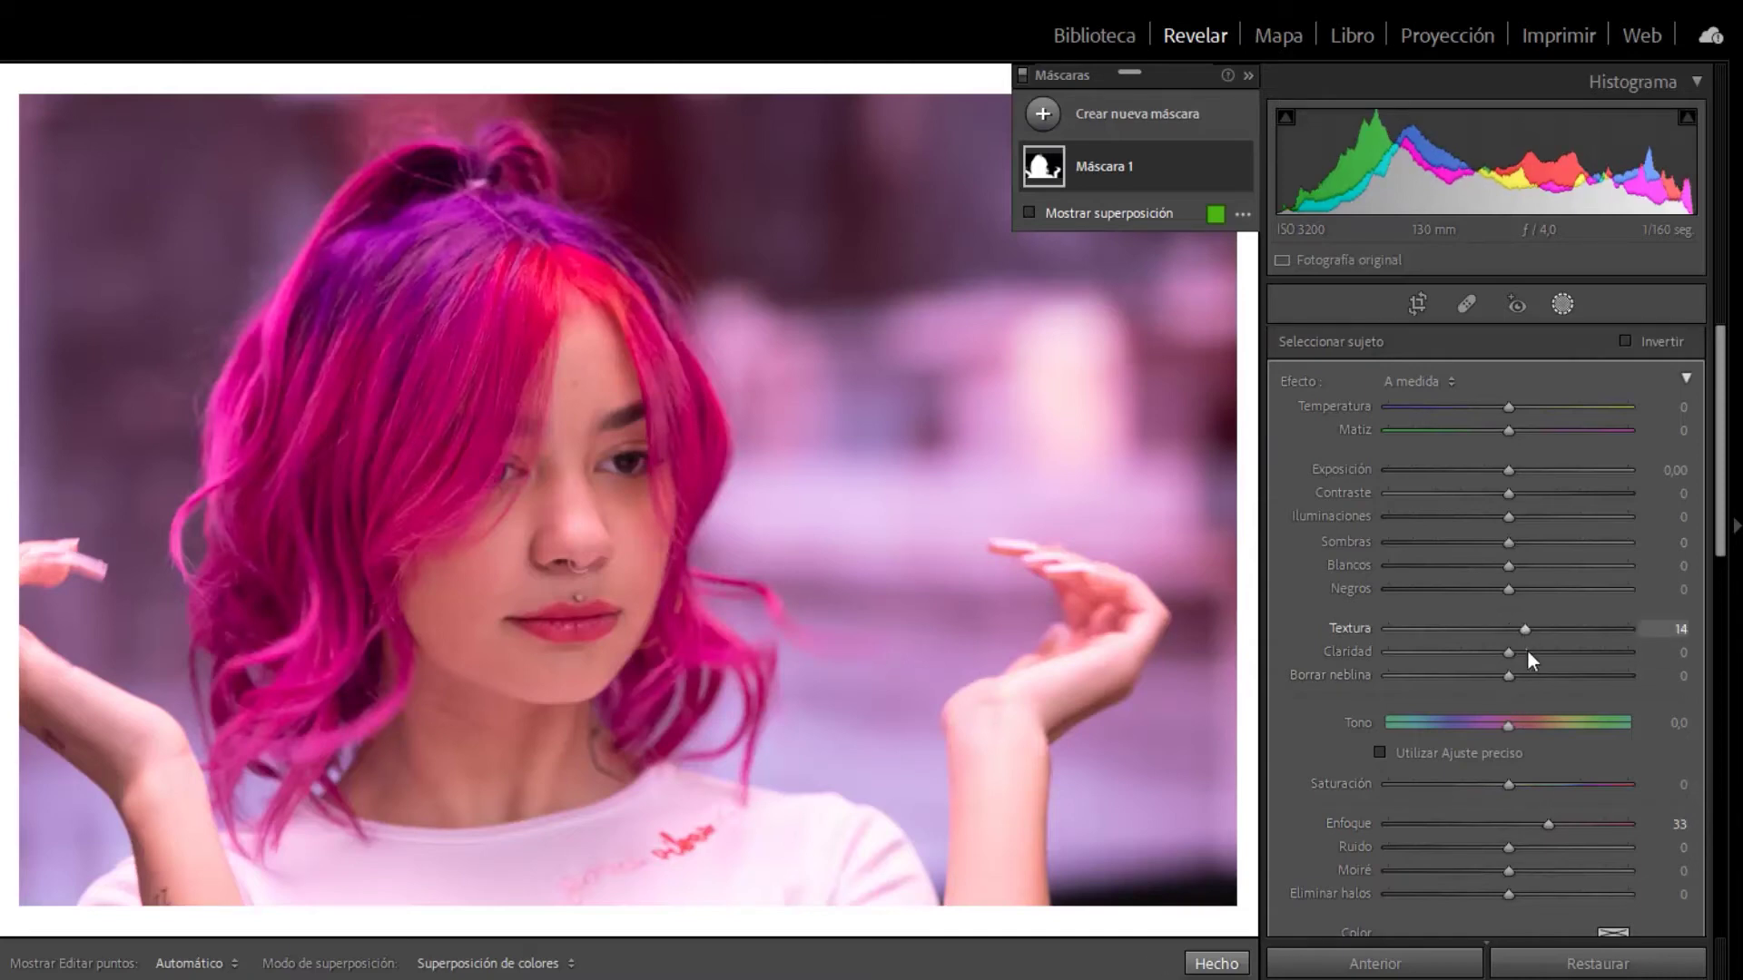
{"action": "left_click", "coordinate": [1529, 653]}
{"action": "left_click_drag", "start_coordinate": [1529, 656], "coordinate": [1518, 656]}
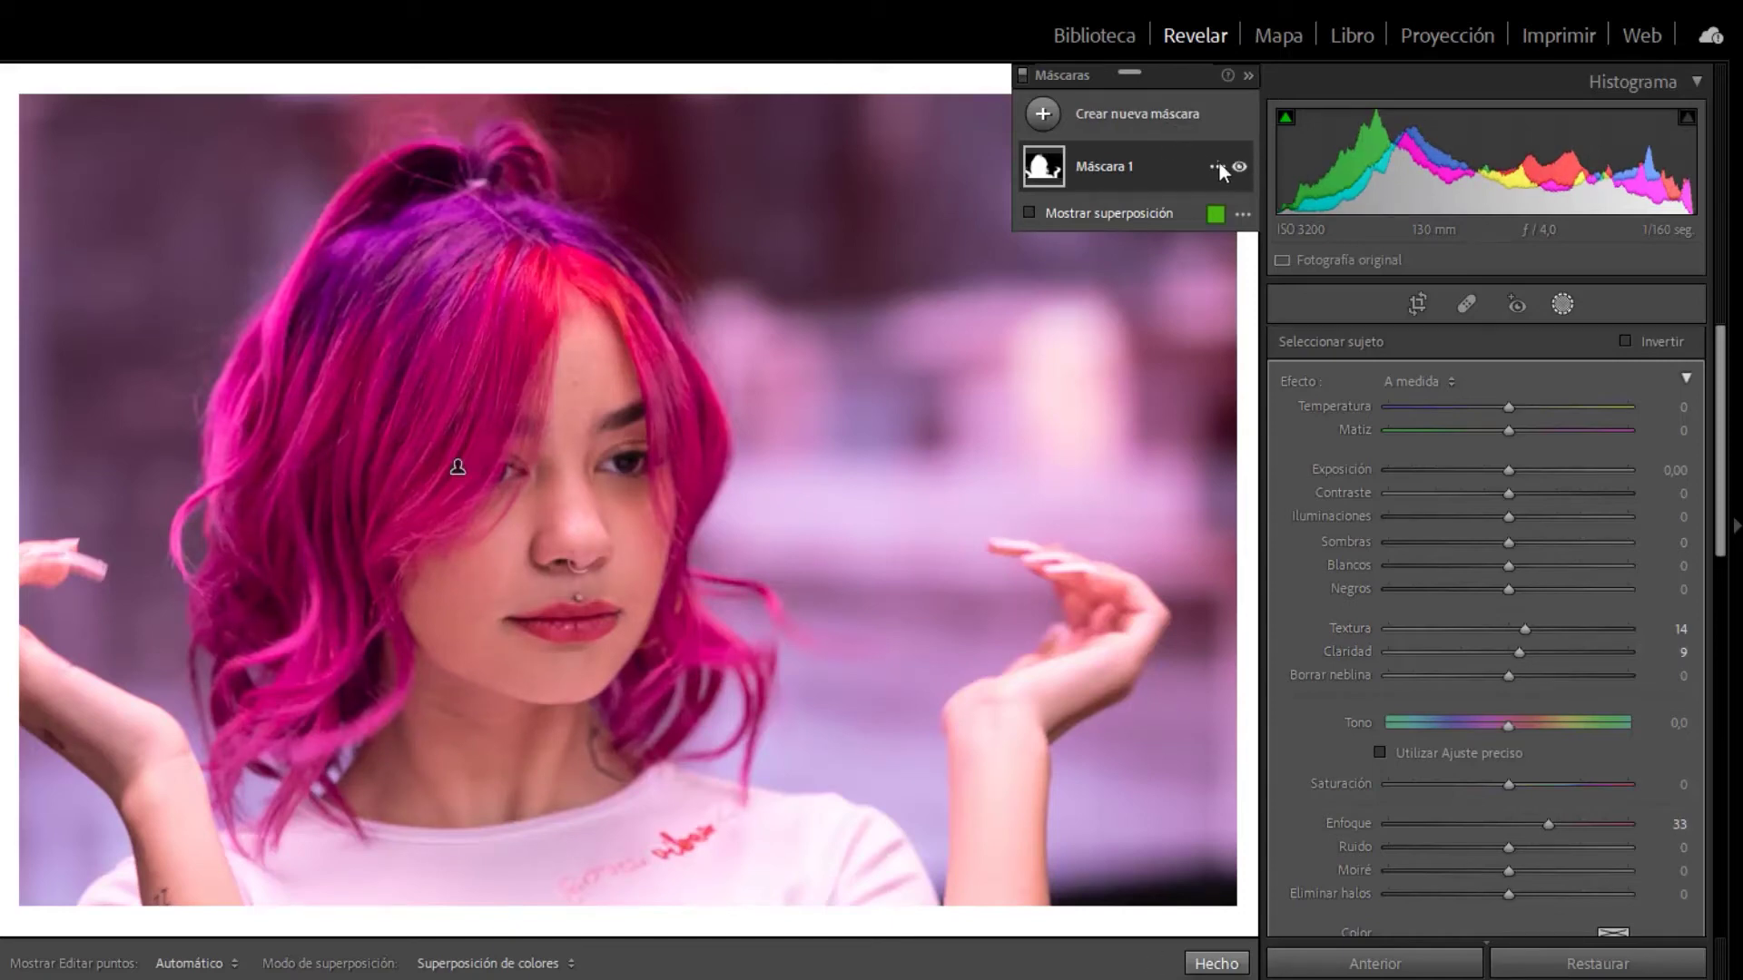
{"action": "right_click", "coordinate": [1221, 161]}
Duplicate Máscara 1, invert the copy's Sujeto 1 and reset its effects to zero
{"action": "left_click", "coordinate": [1276, 241]}
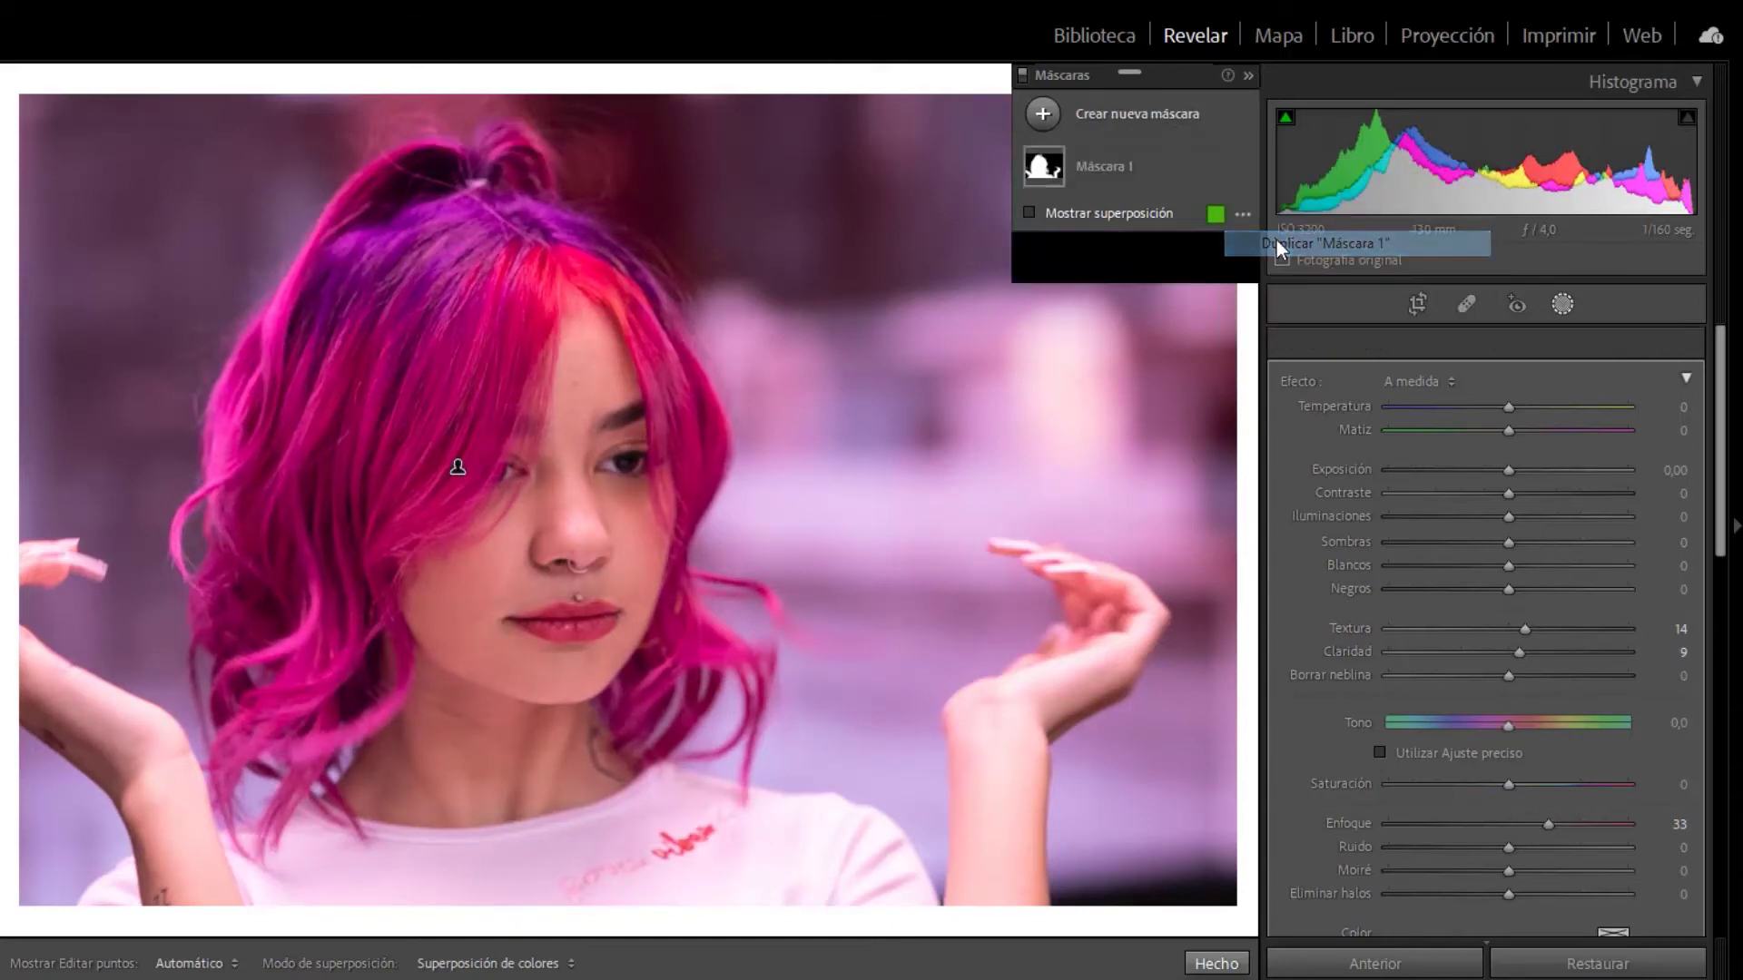
{"action": "left_click", "coordinate": [1144, 163]}
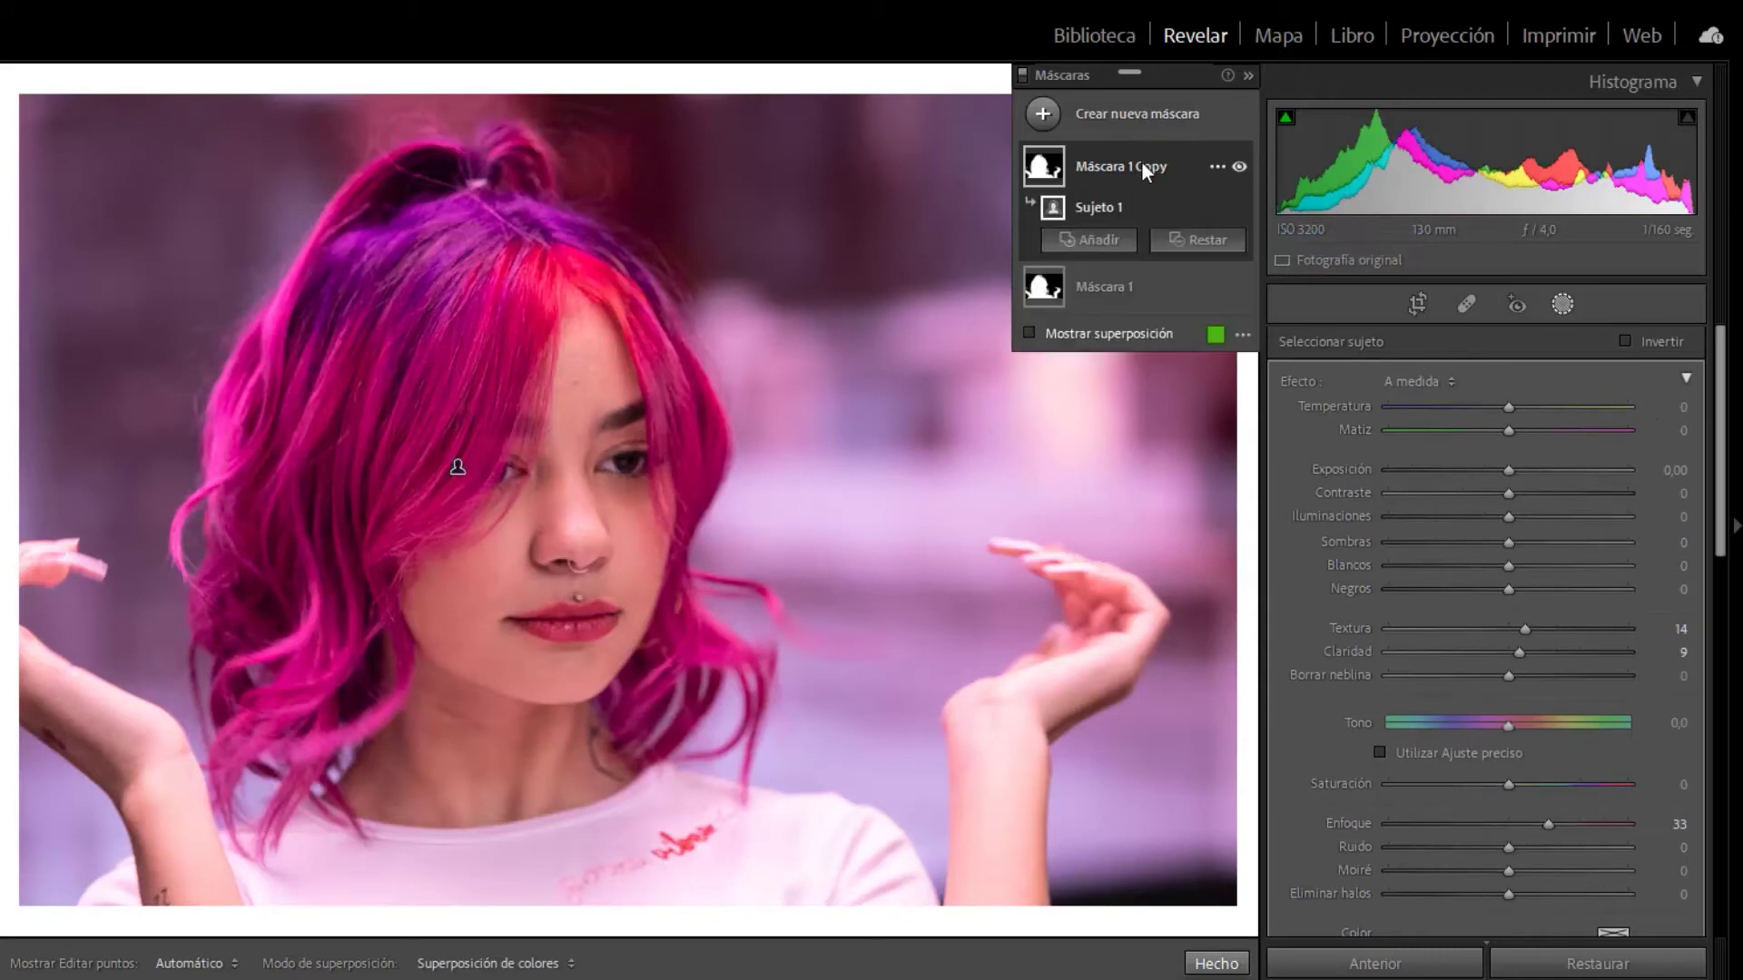
{"action": "right_click", "coordinate": [1207, 163]}
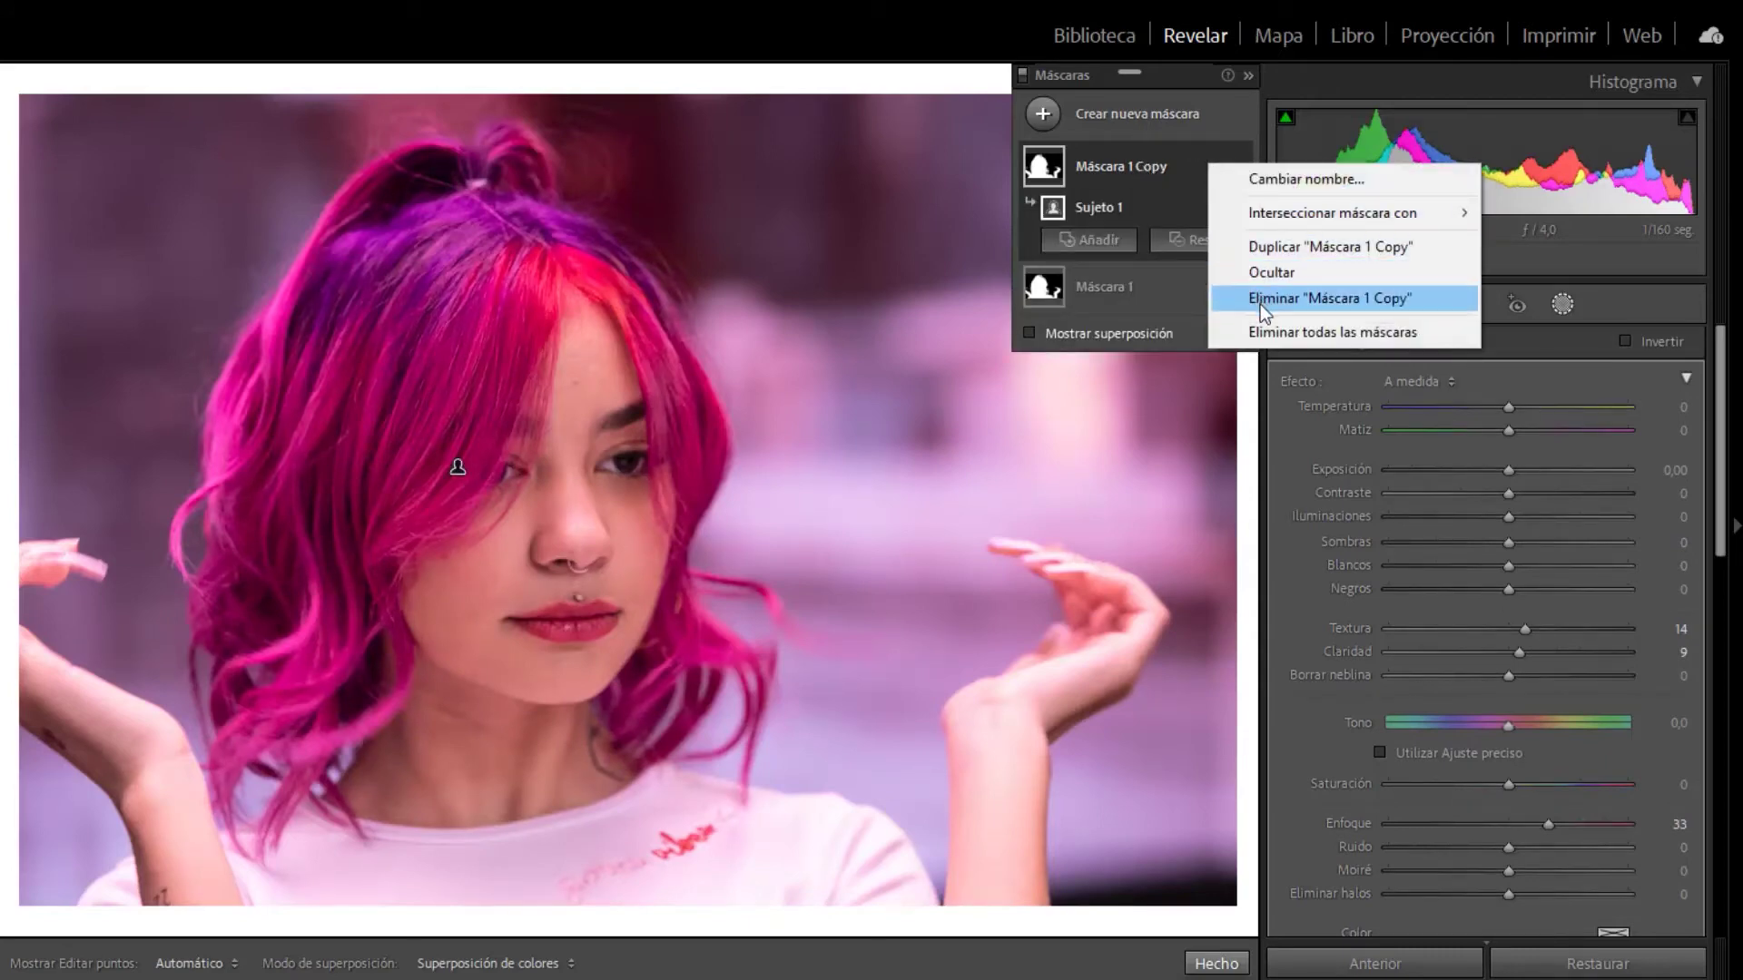
{"action": "left_click", "coordinate": [1162, 205]}
{"action": "right_click", "coordinate": [1215, 209]}
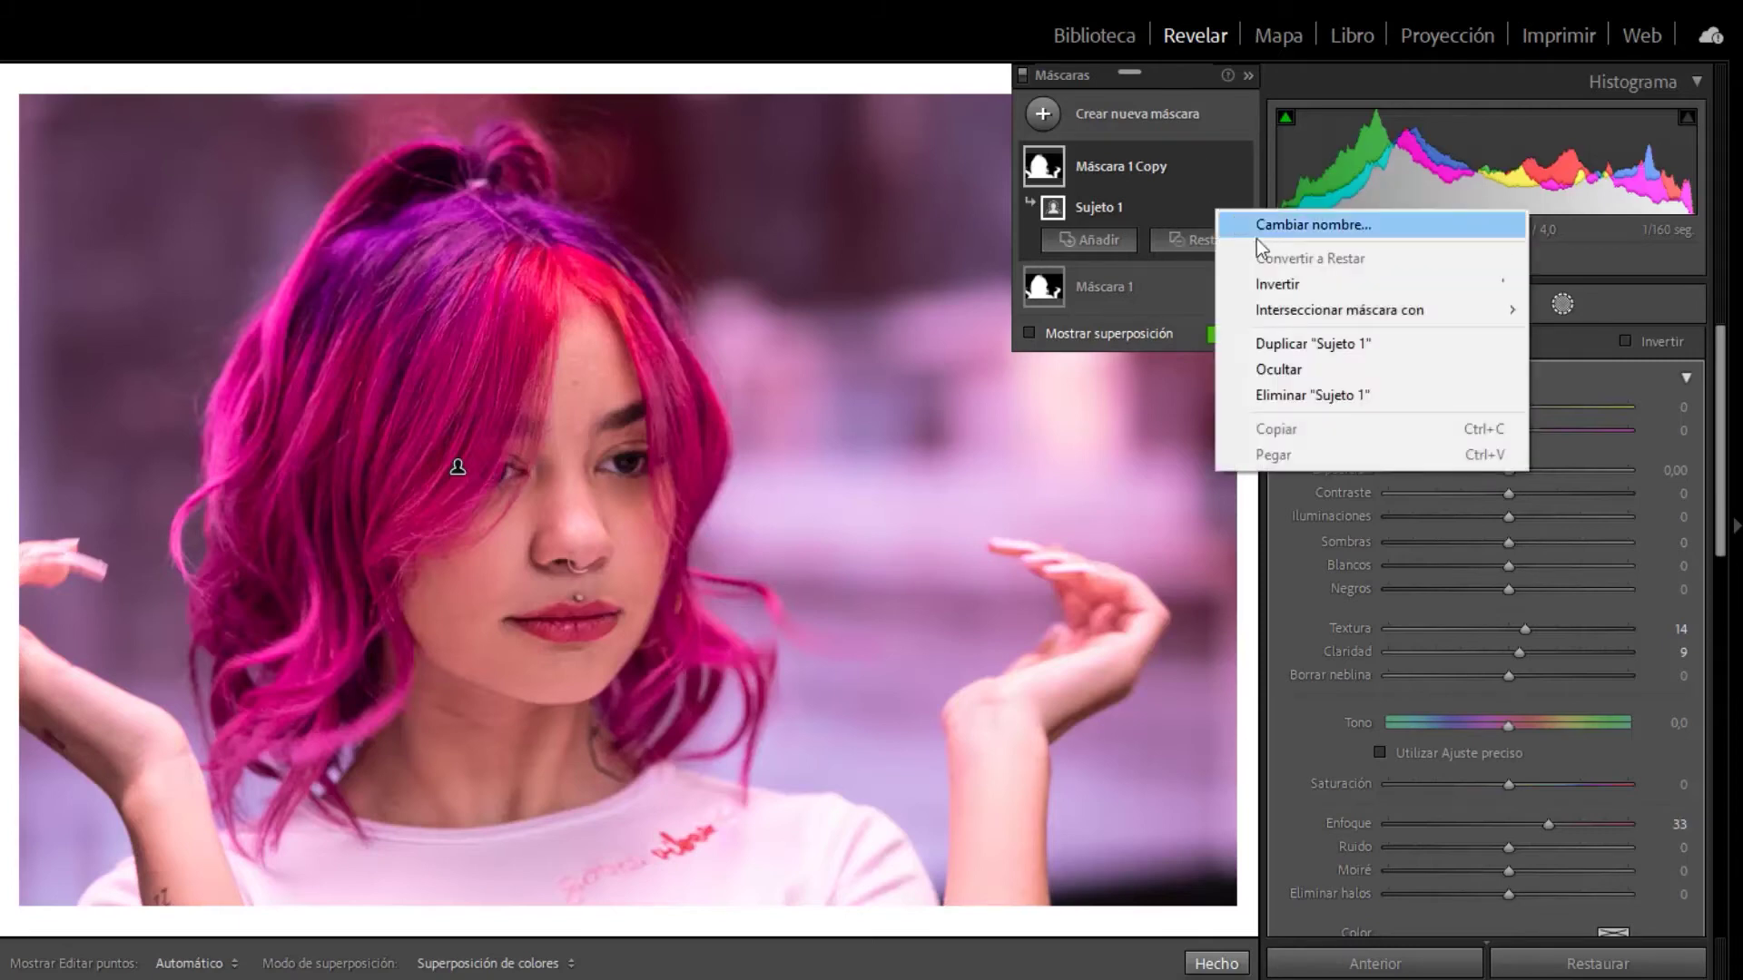
{"action": "left_click", "coordinate": [1279, 283]}
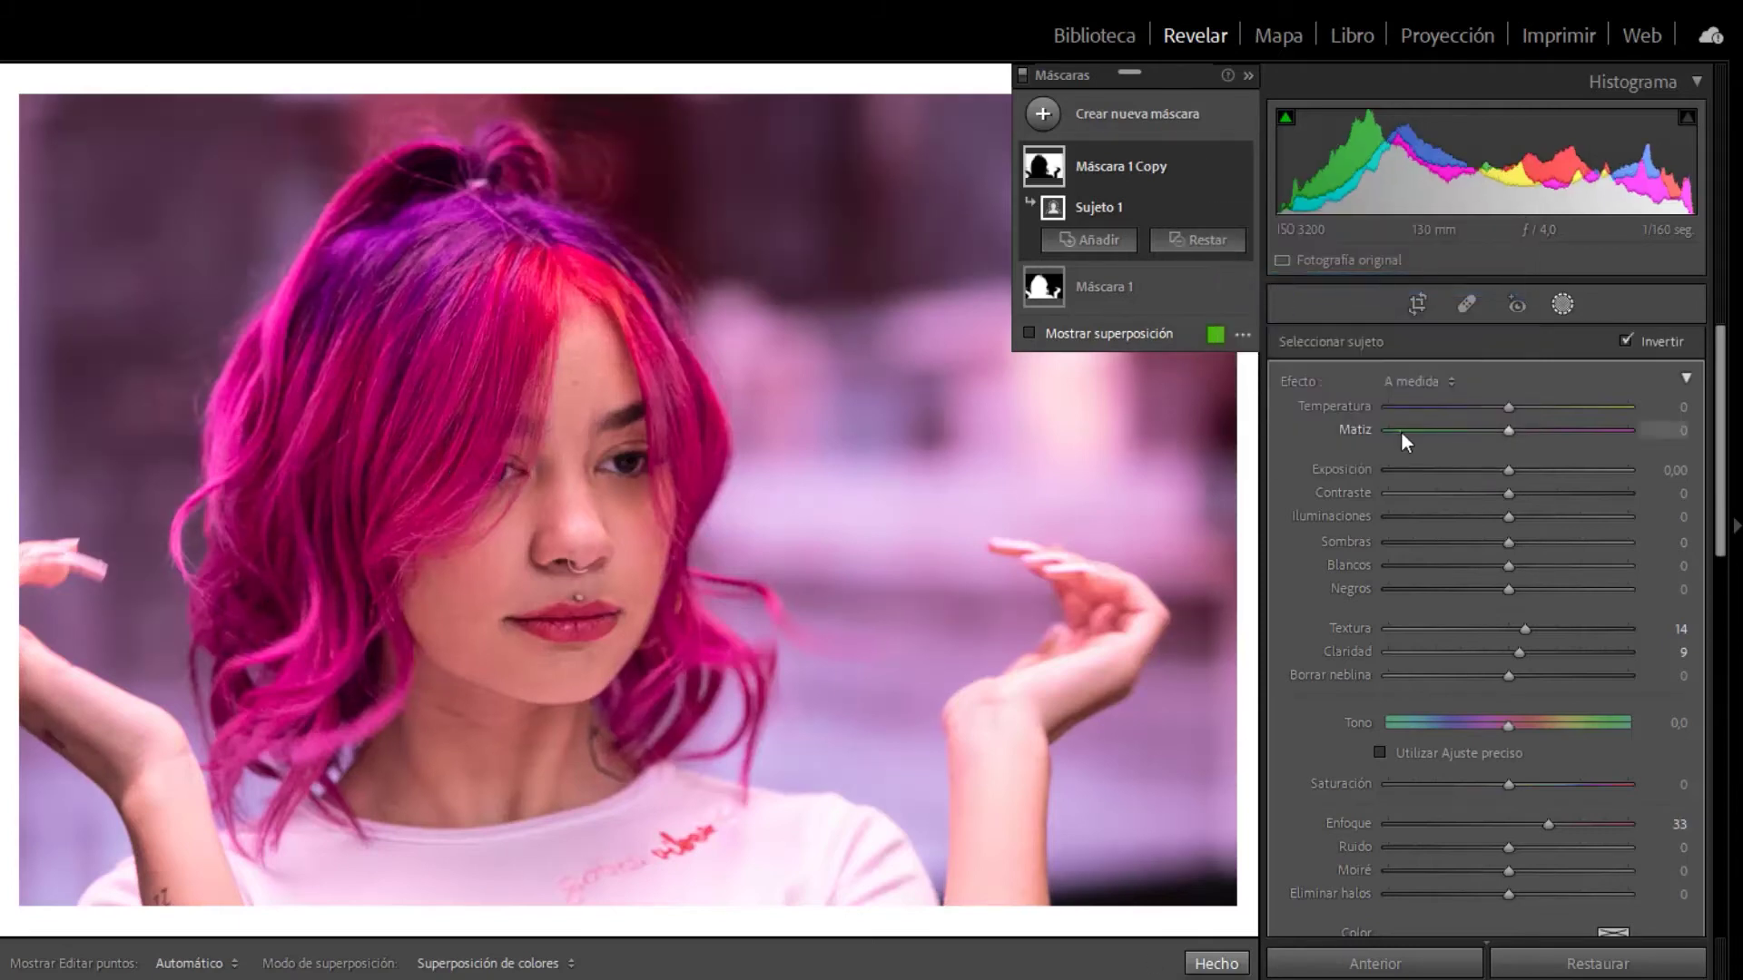
{"action": "key", "text": "alt"}
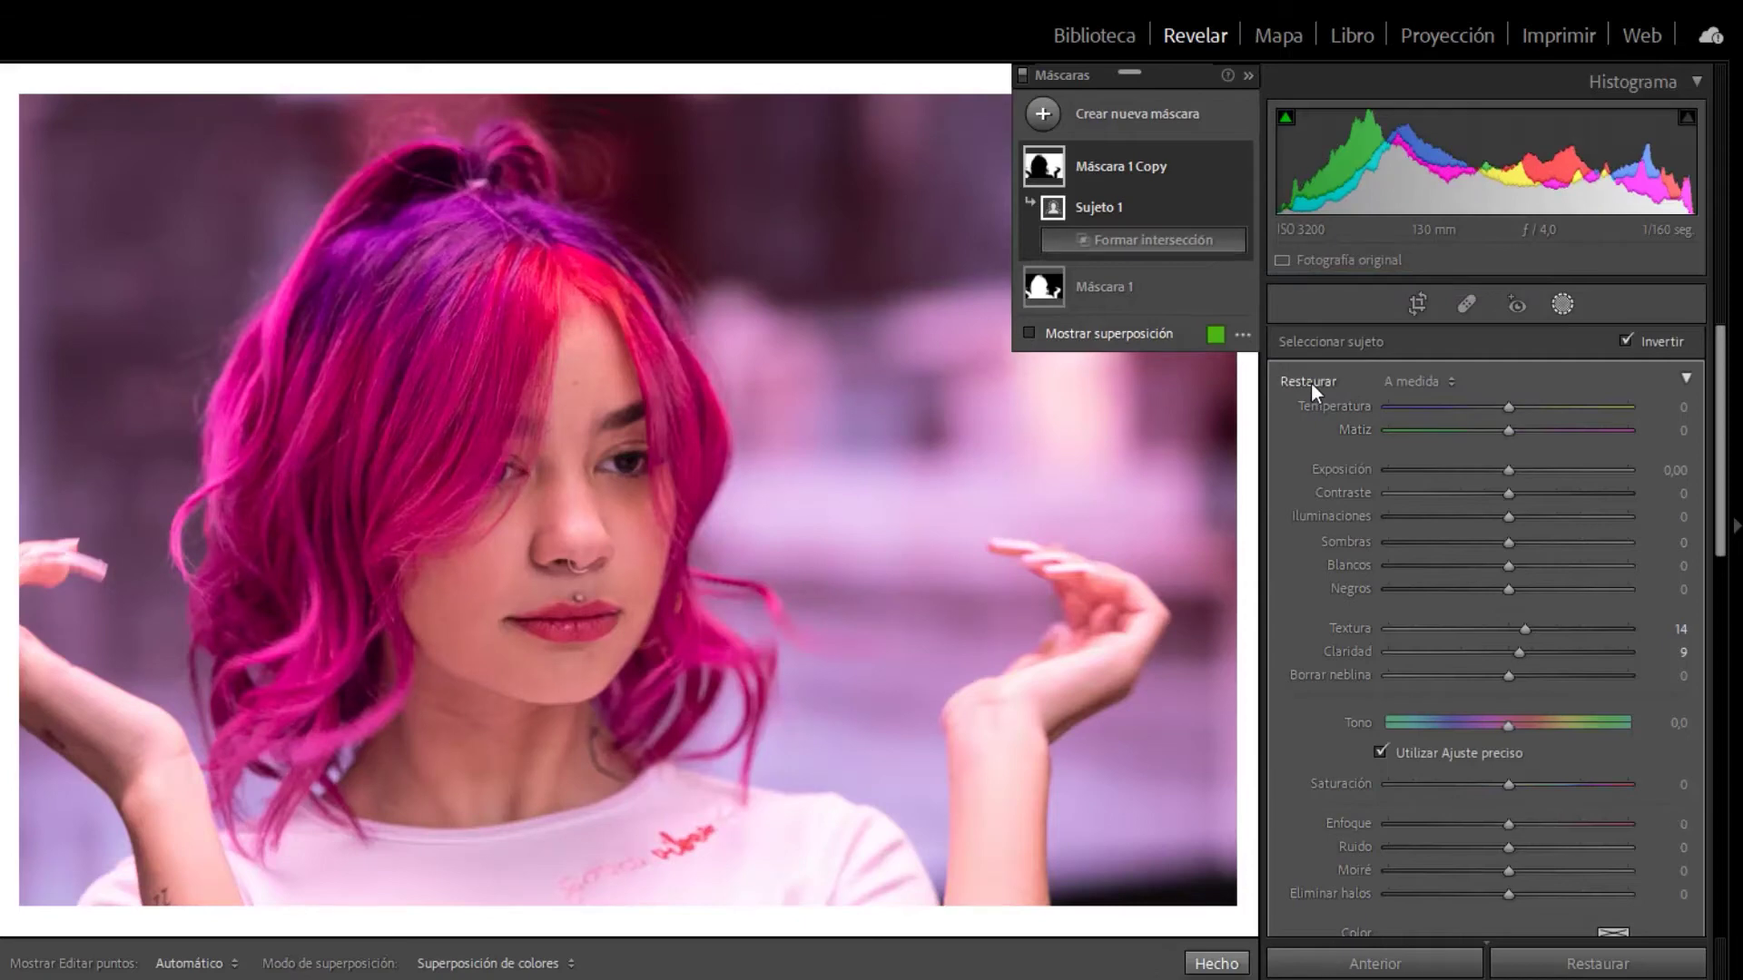
{"action": "left_click", "coordinate": [1311, 383], "text": "alt"}
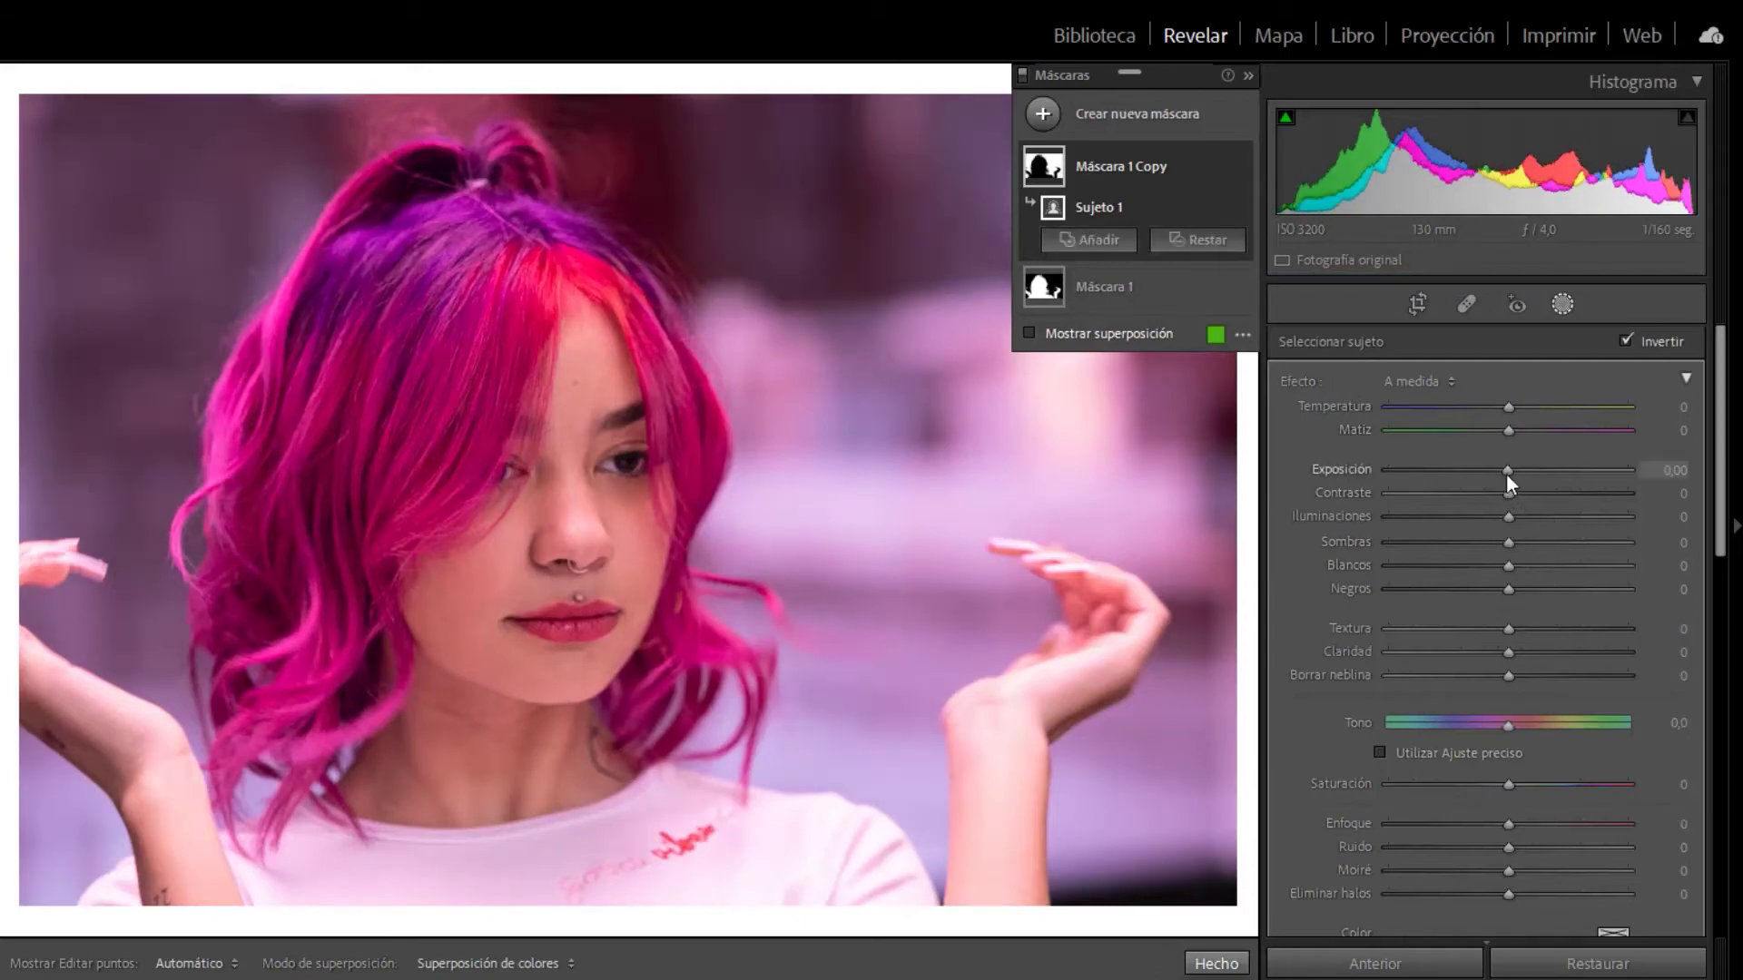
Set background Temperature −57, Exposure −1,13, Highlights −37, Clarity −91, Sharpness −17, Noise −20
{"action": "left_click_drag", "start_coordinate": [1505, 472], "coordinate": [1484, 476]}
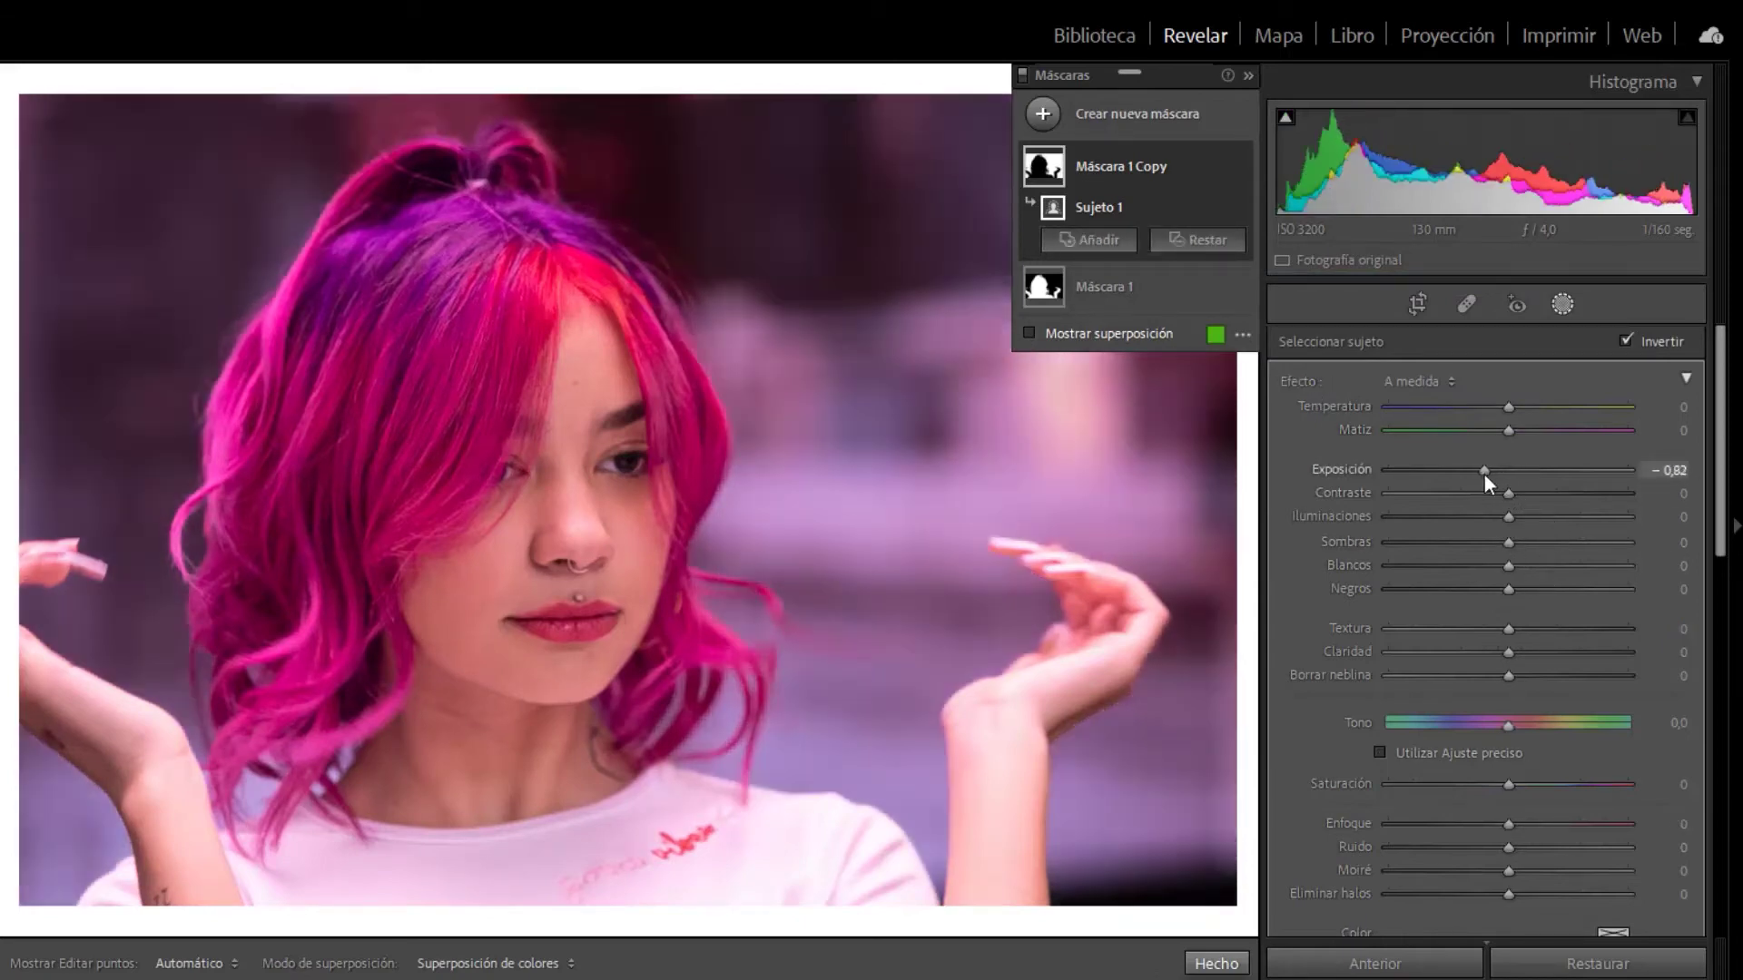
{"action": "left_click_drag", "start_coordinate": [1494, 410], "coordinate": [1440, 413]}
{"action": "left_click_drag", "start_coordinate": [1483, 474], "coordinate": [1463, 519]}
{"action": "left_click_drag", "start_coordinate": [1478, 651], "coordinate": [1490, 657]}
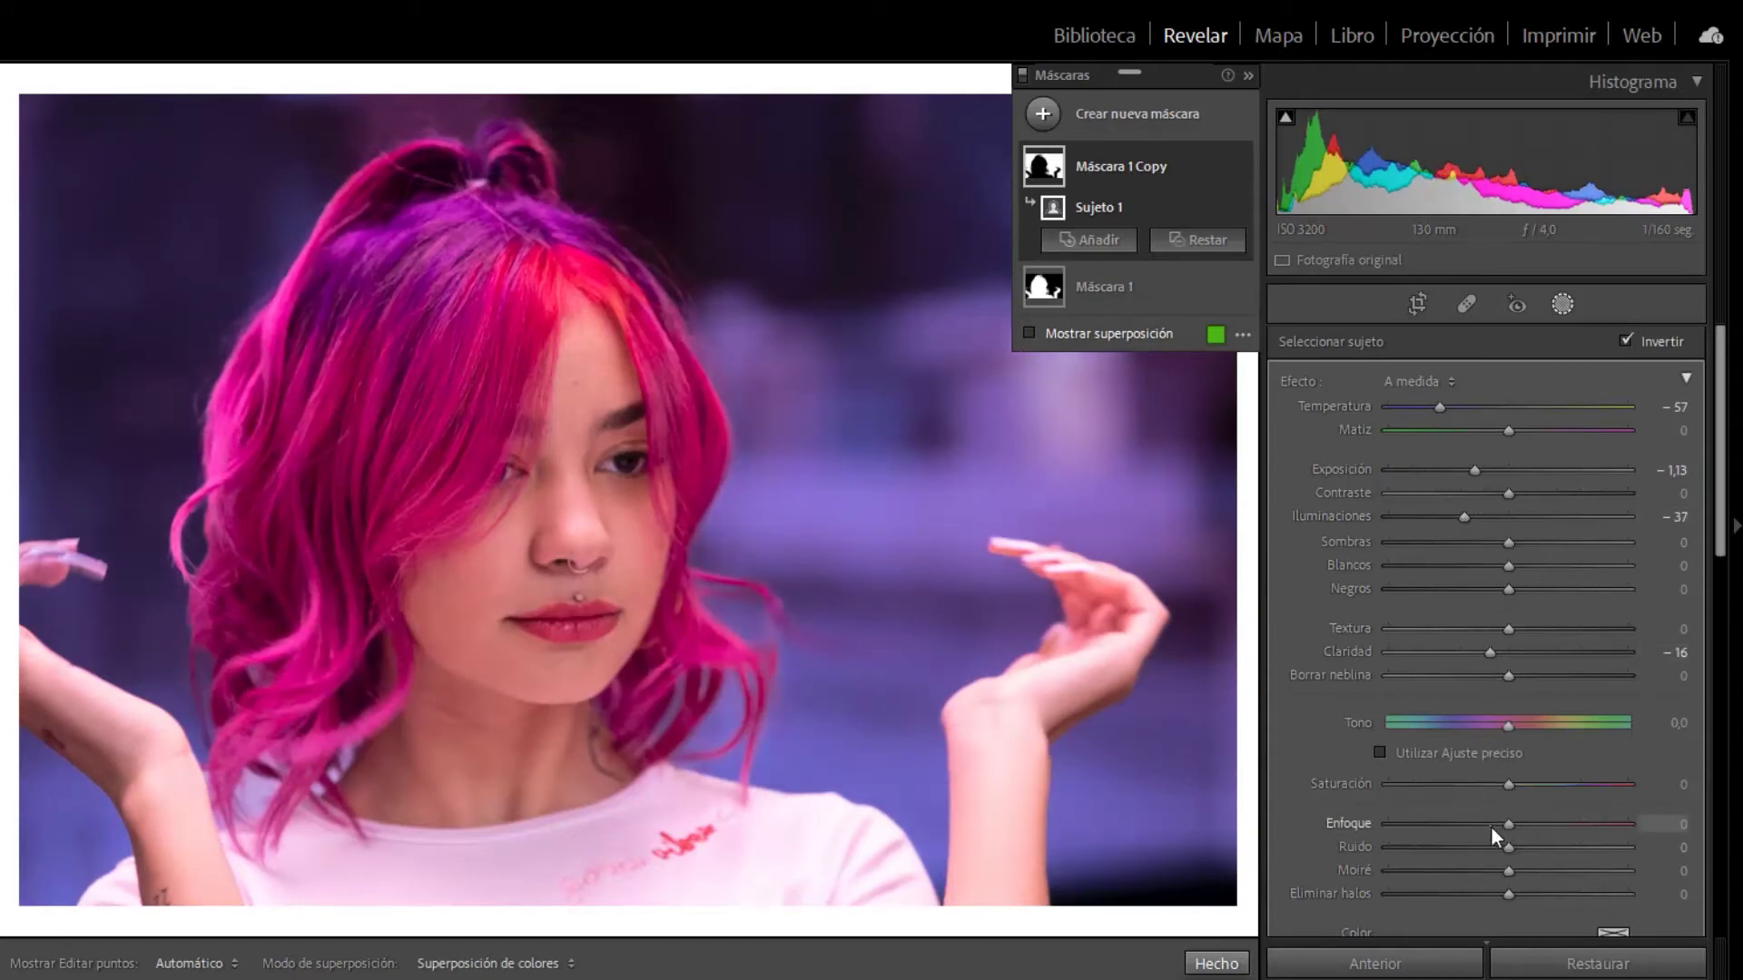
{"action": "left_click", "coordinate": [1489, 828]}
{"action": "left_click", "coordinate": [1484, 844]}
{"action": "left_click", "coordinate": [1470, 653]}
{"action": "left_click_drag", "start_coordinate": [1469, 655], "coordinate": [1397, 654]}
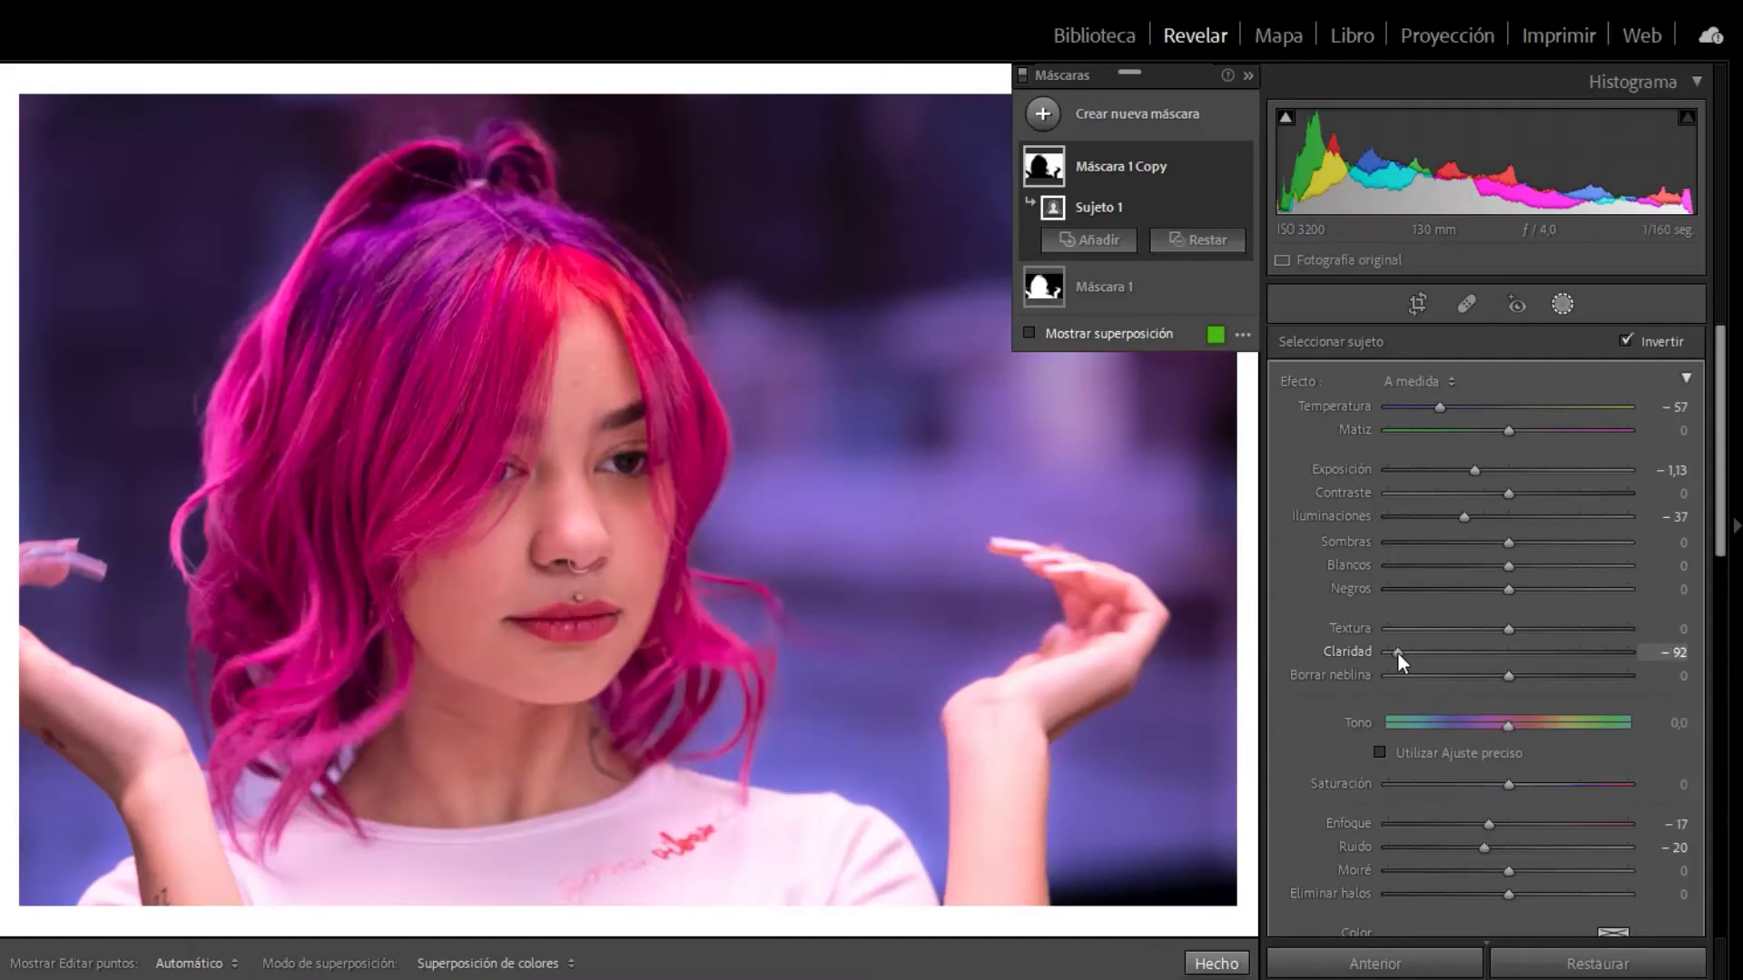
Zoom into the hair to inspect detail and cycle the photo info overlay
{"action": "left_click", "coordinate": [564, 204]}
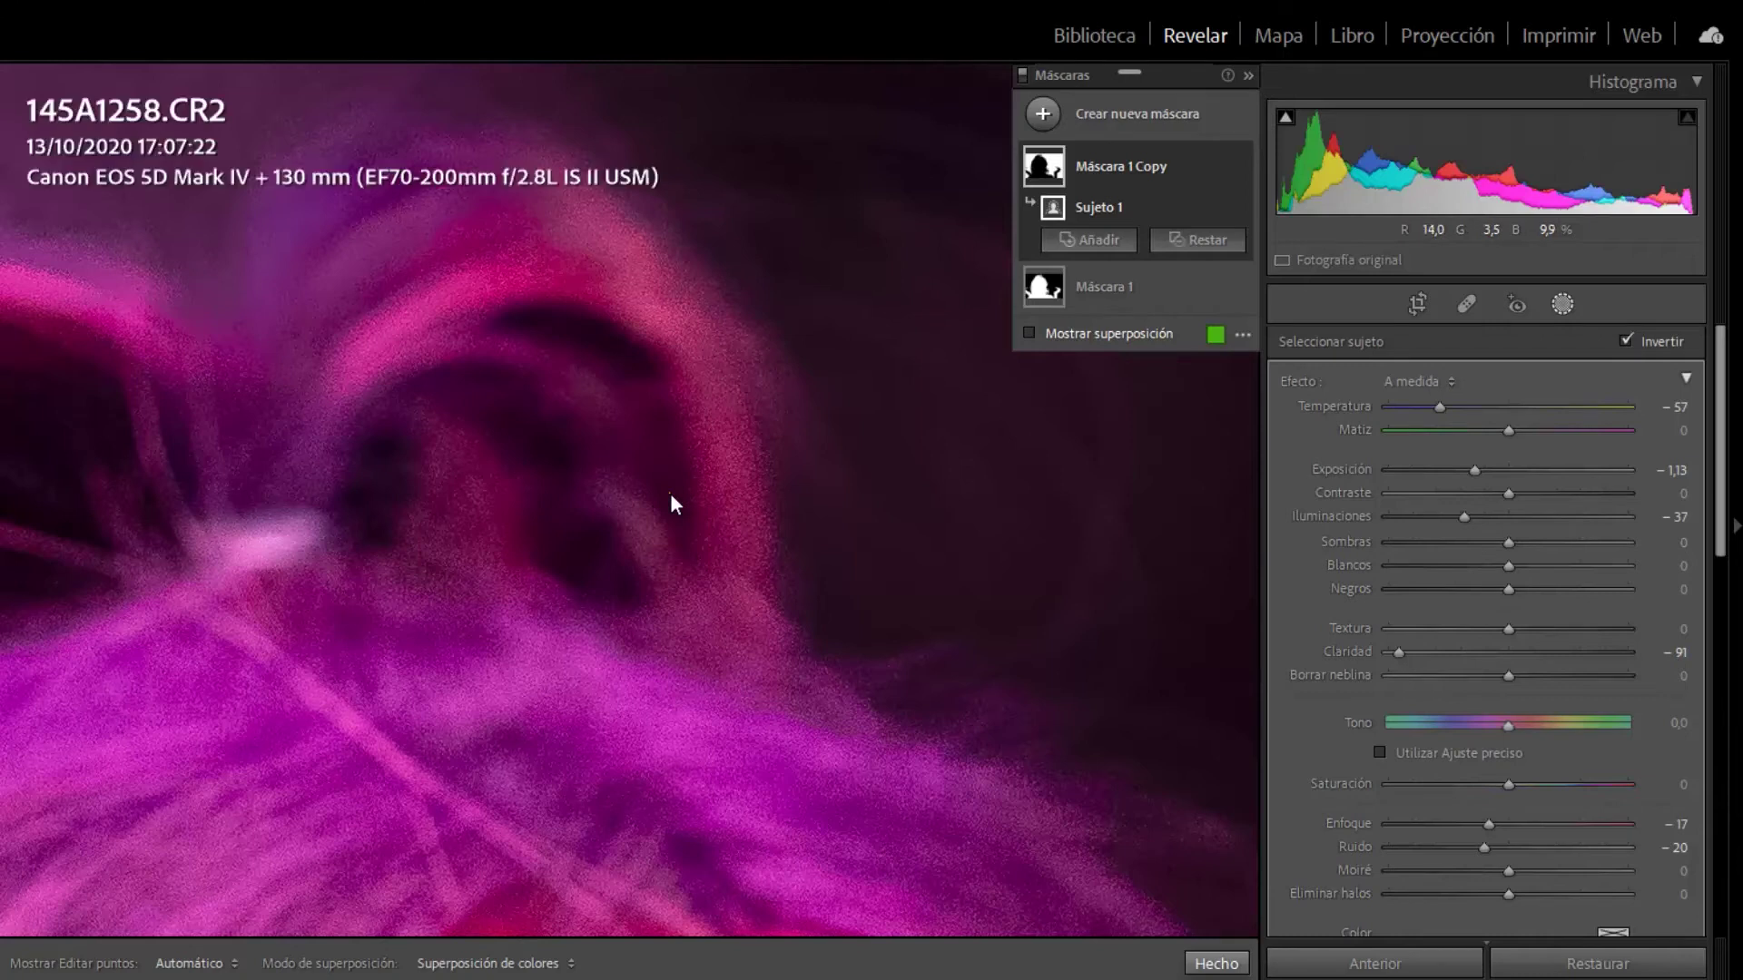
{"action": "key", "text": "i"}
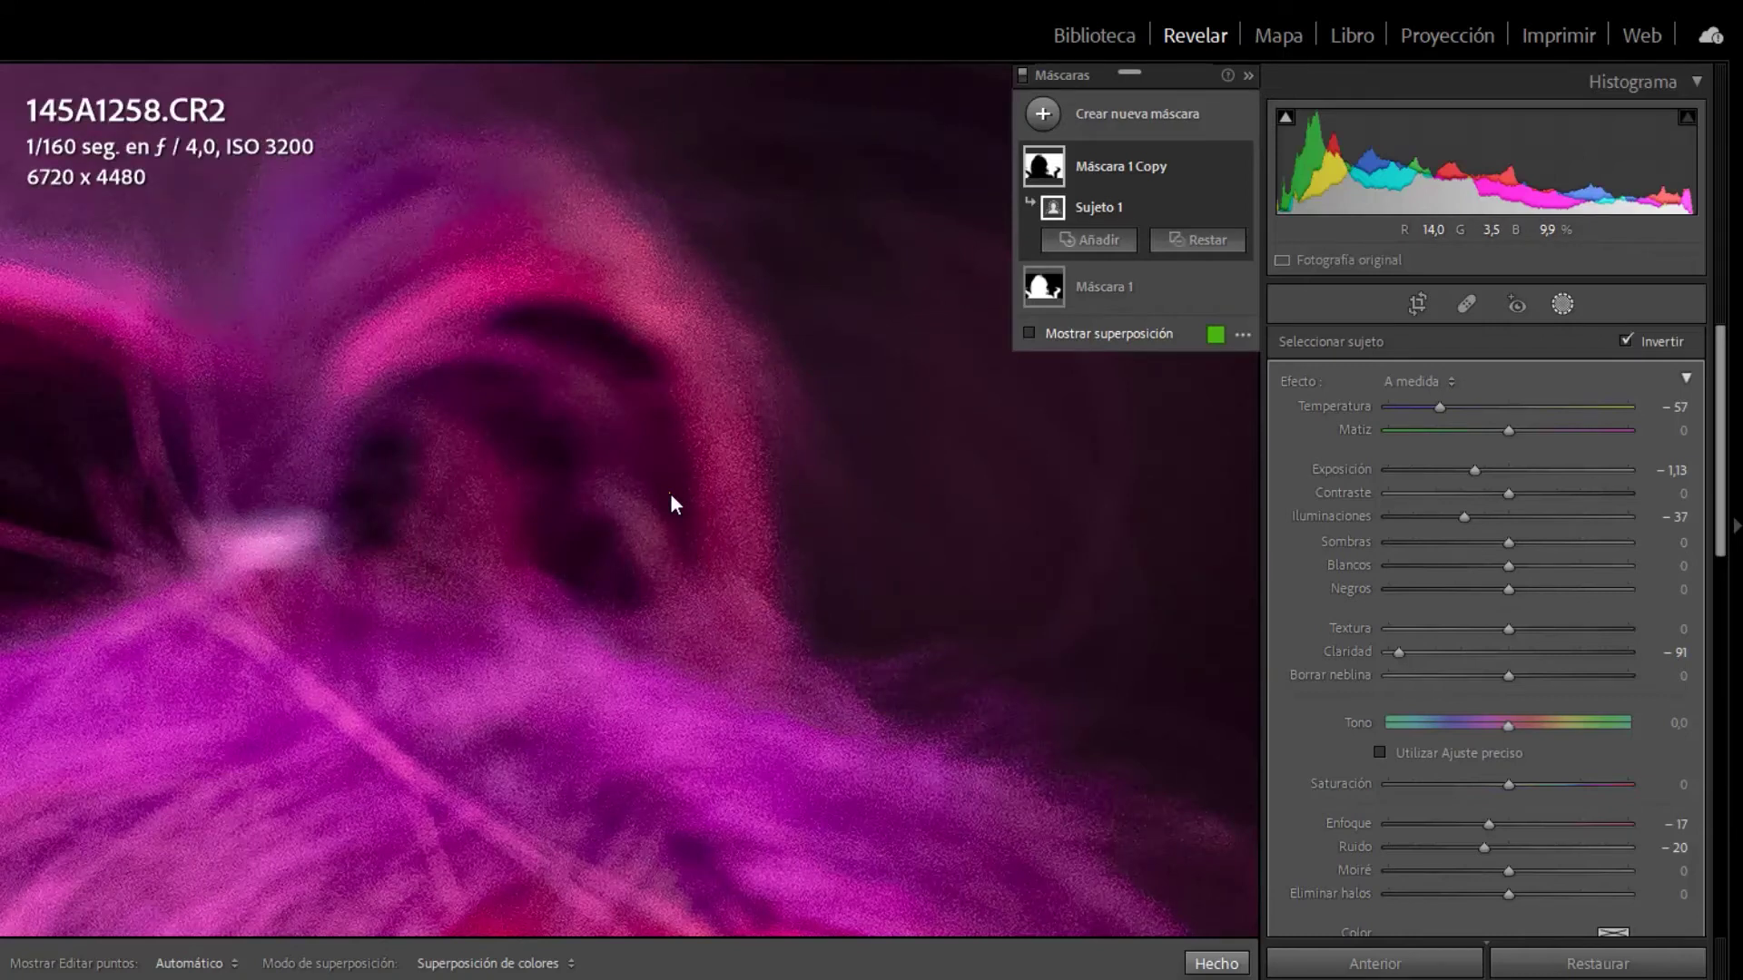
{"action": "key", "text": "i"}
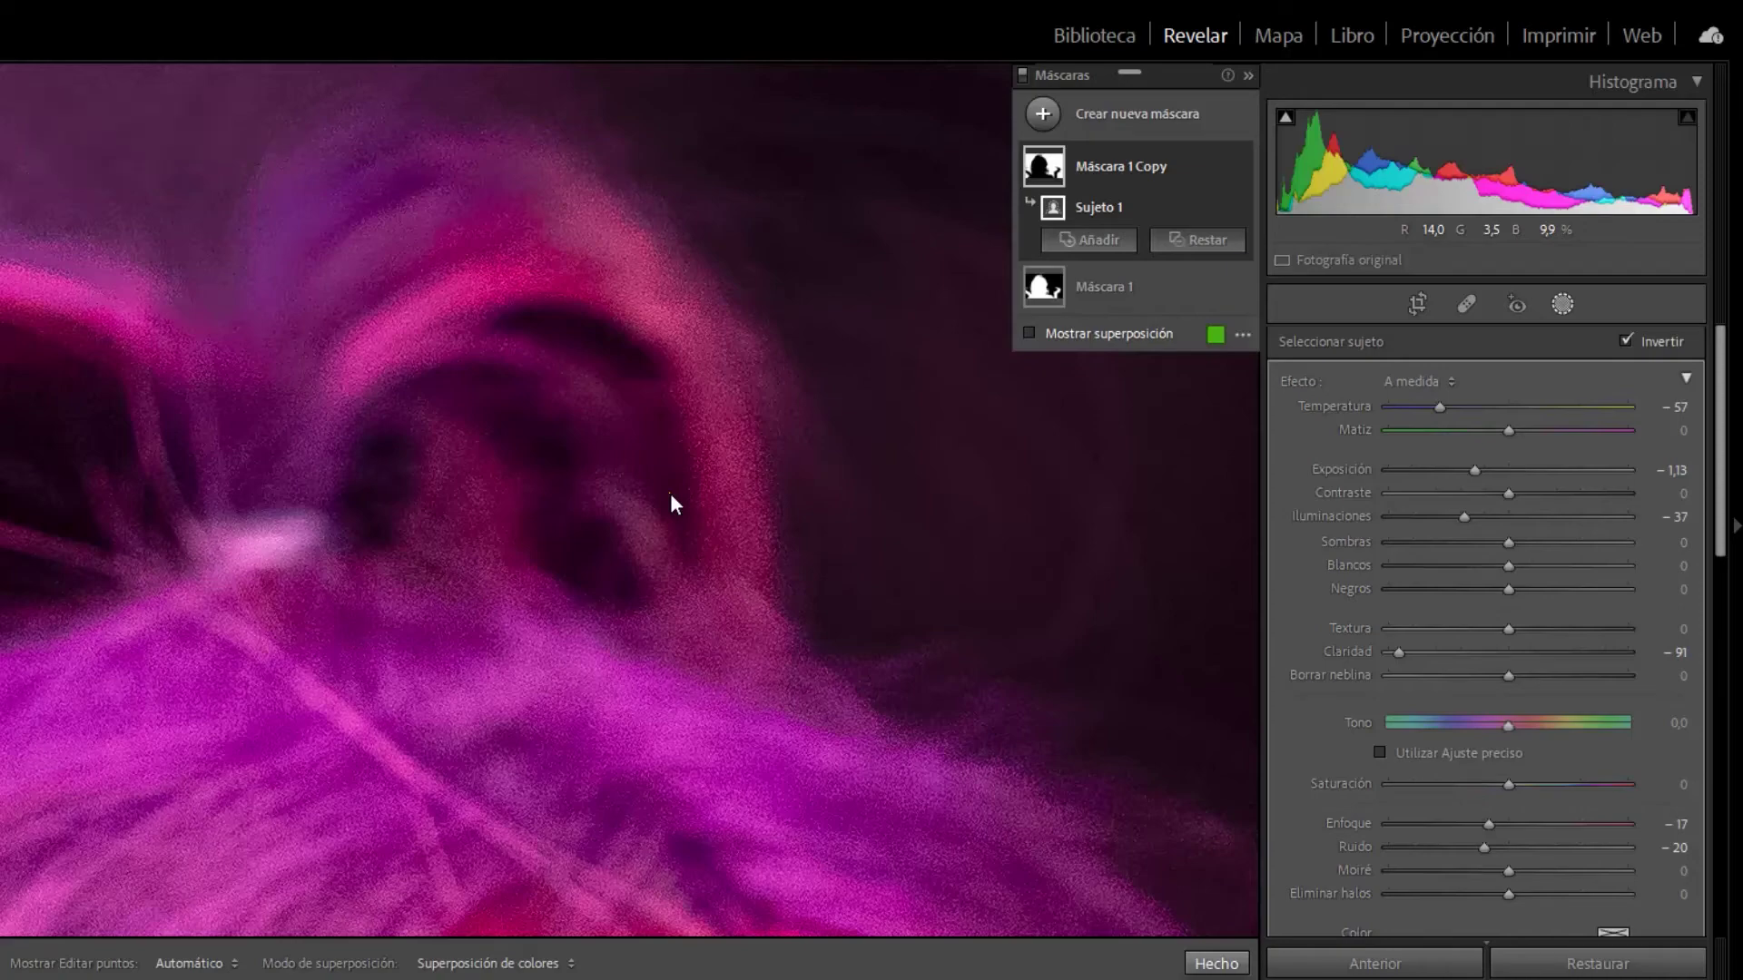
{"action": "key", "text": "i"}
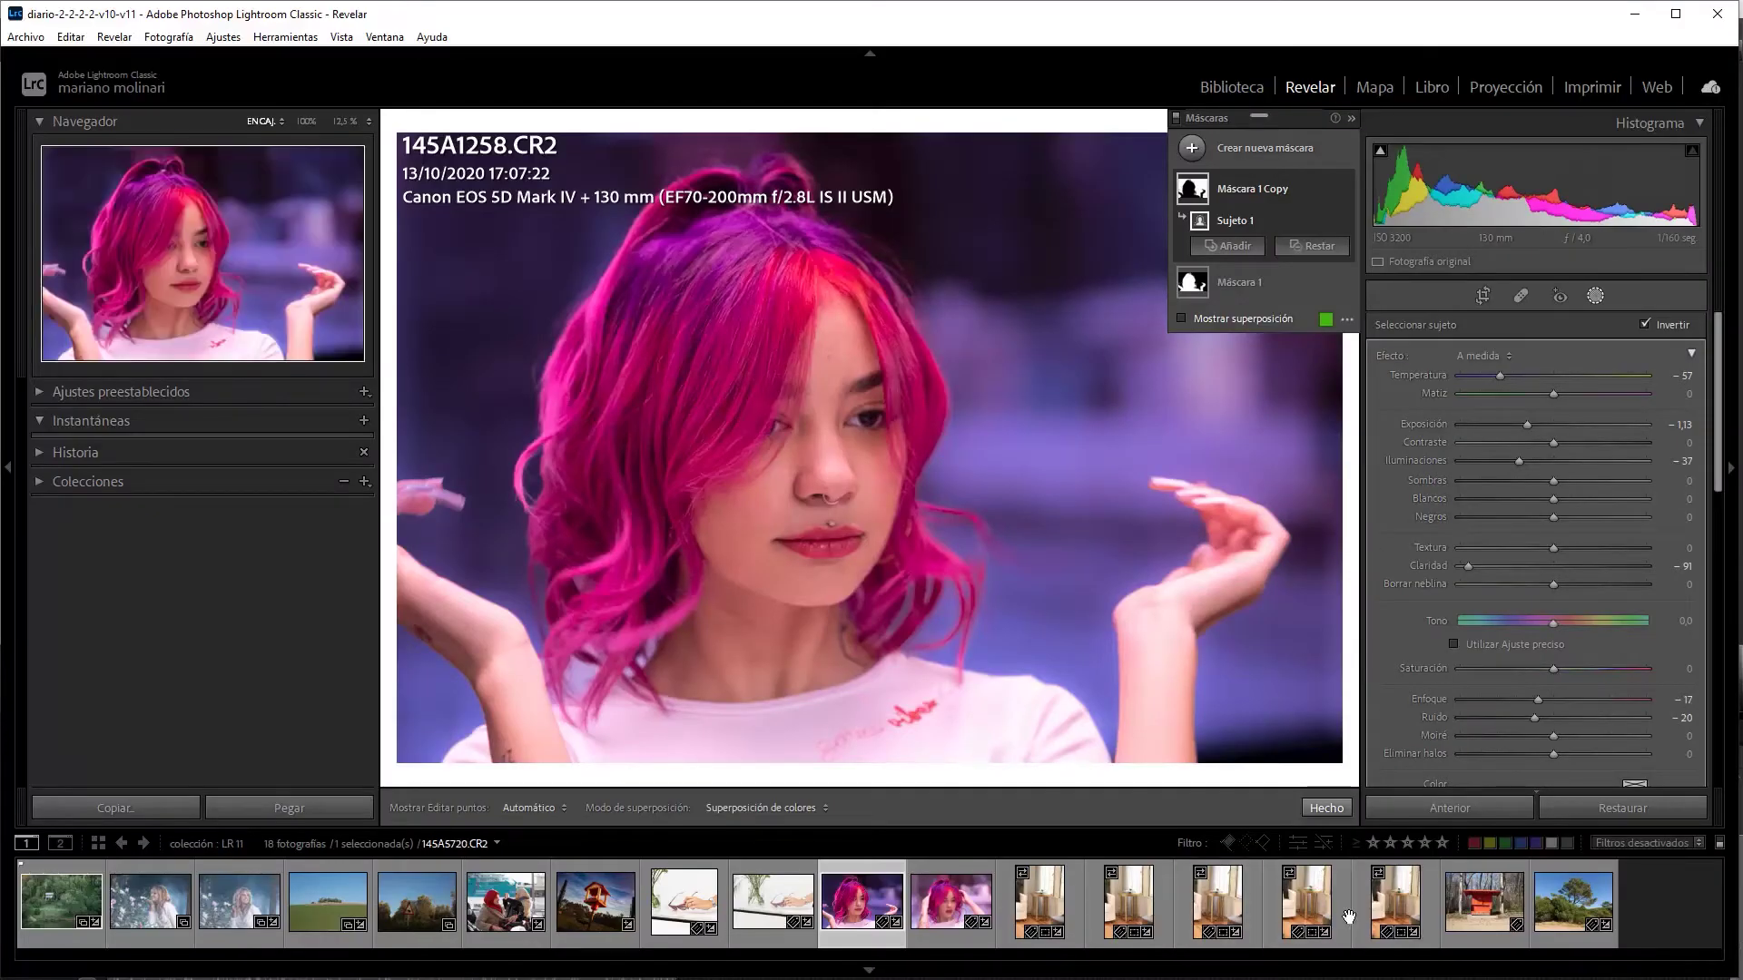
Open 145A5721.CR2, mask the gold side table as subject and show the green overlay
{"action": "left_click", "coordinate": [1406, 917]}
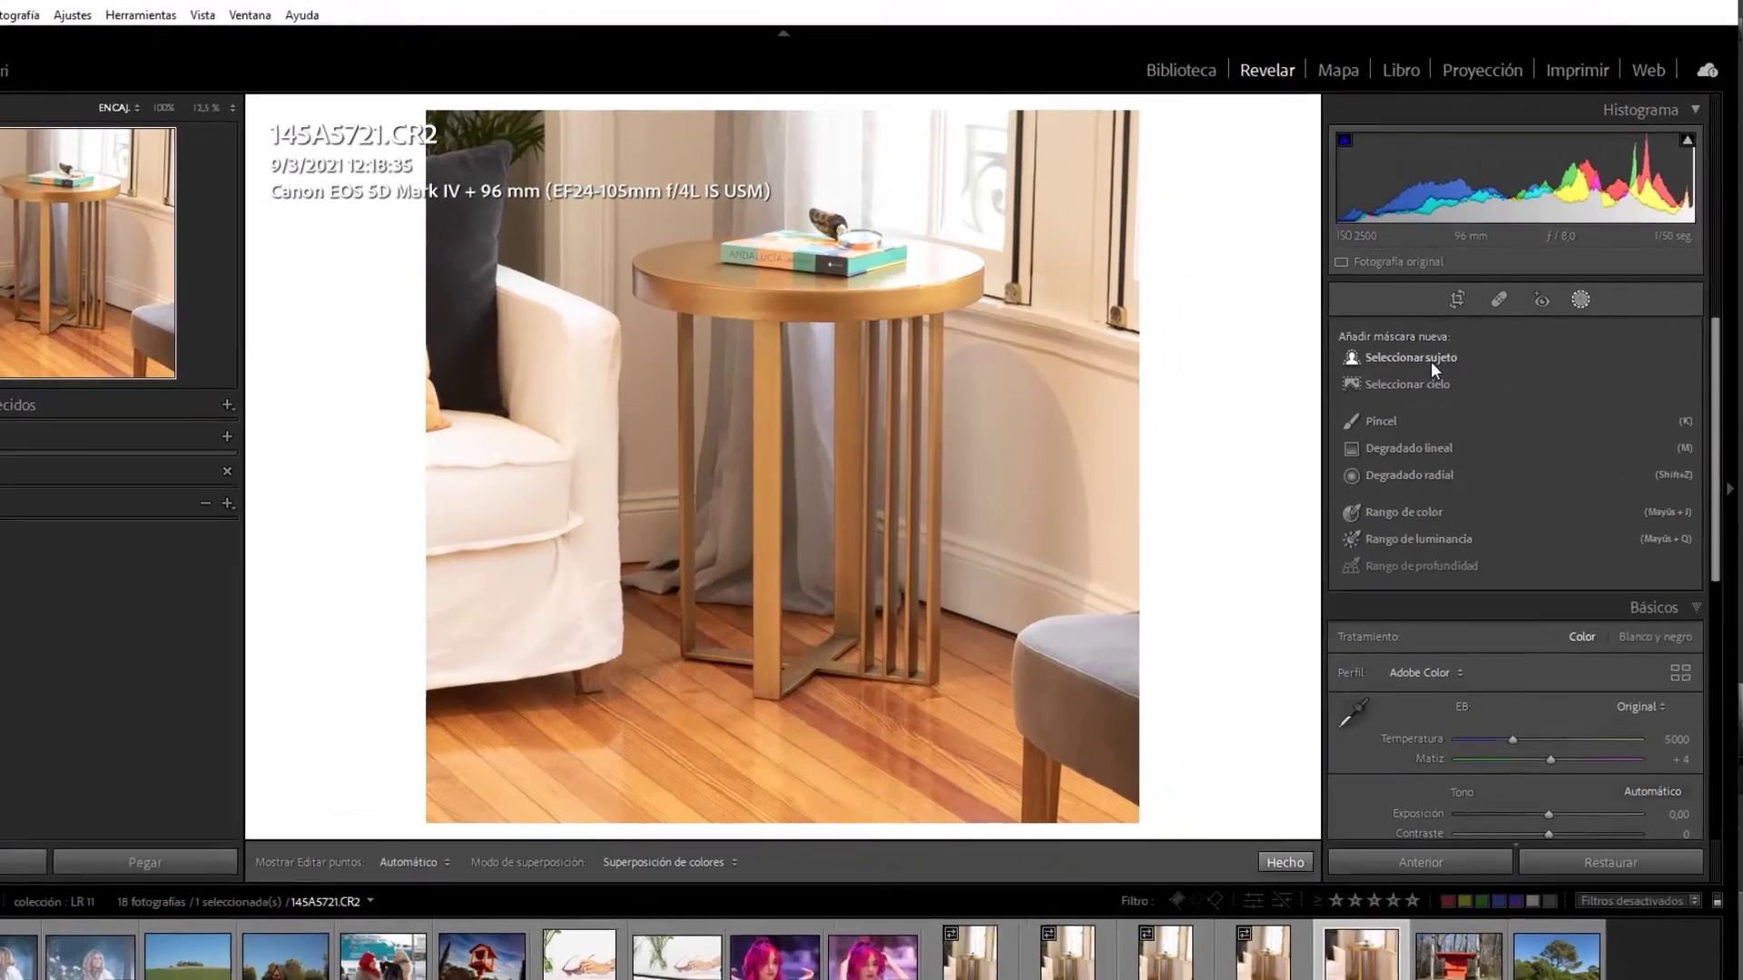
{"action": "left_click", "coordinate": [1452, 350]}
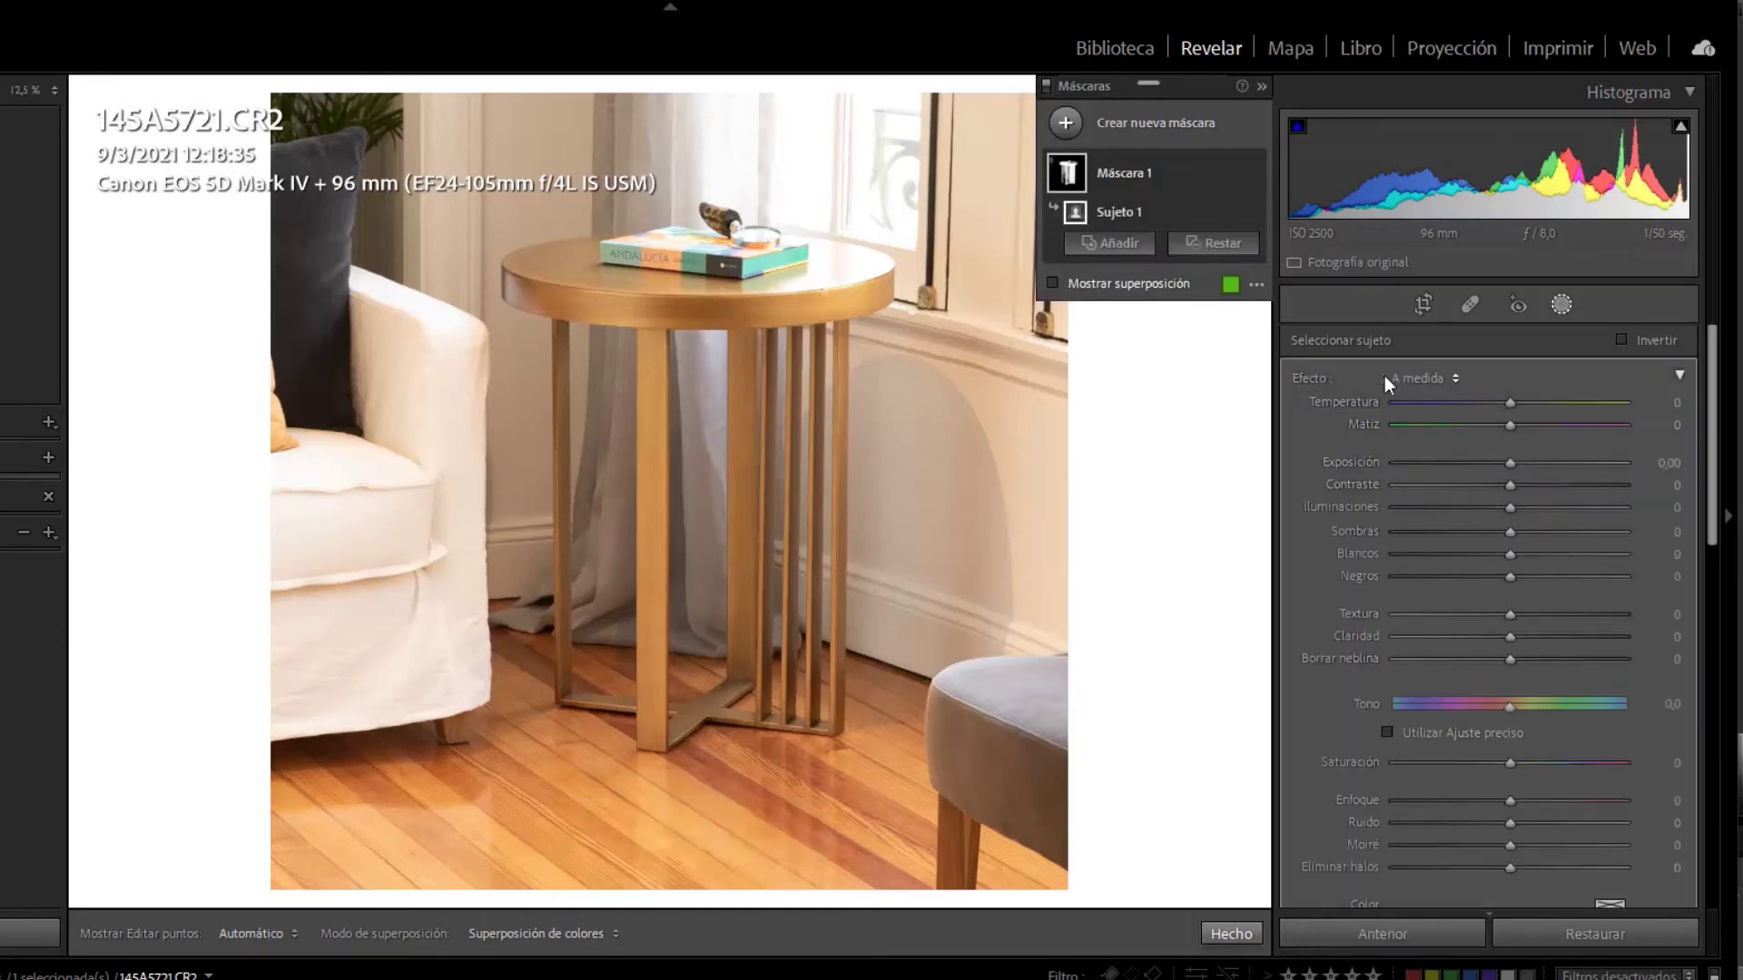
{"action": "left_click", "coordinate": [1053, 283]}
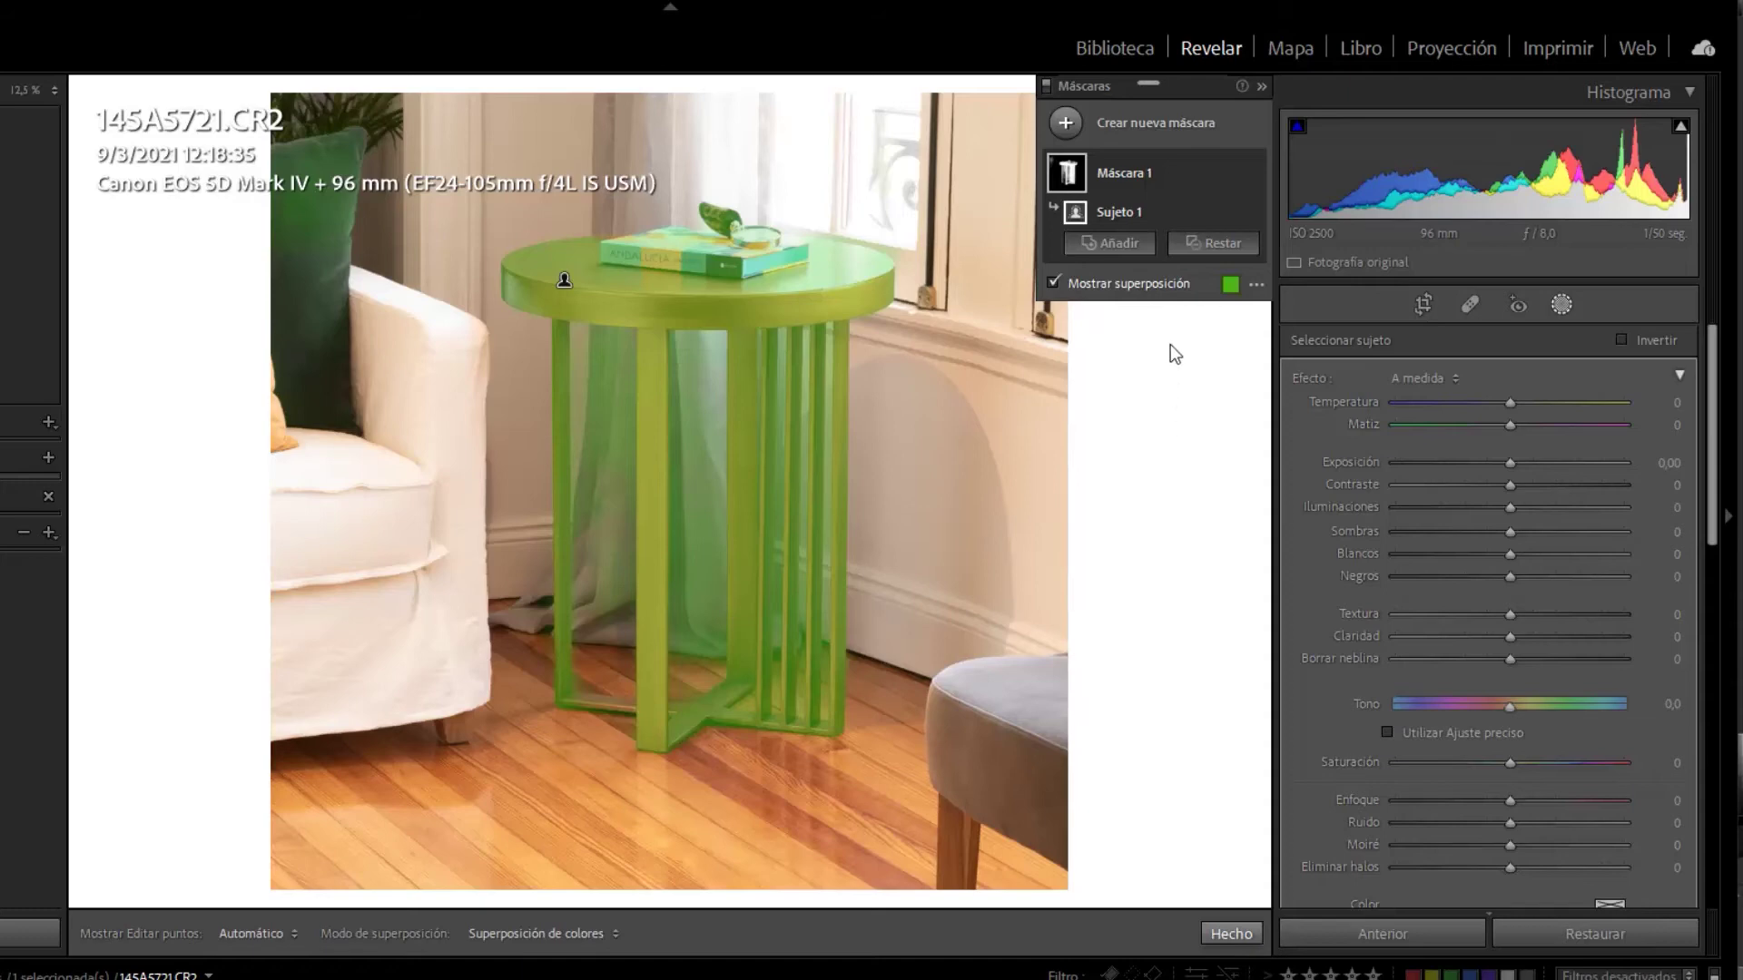
{"action": "left_click", "coordinate": [1225, 245]}
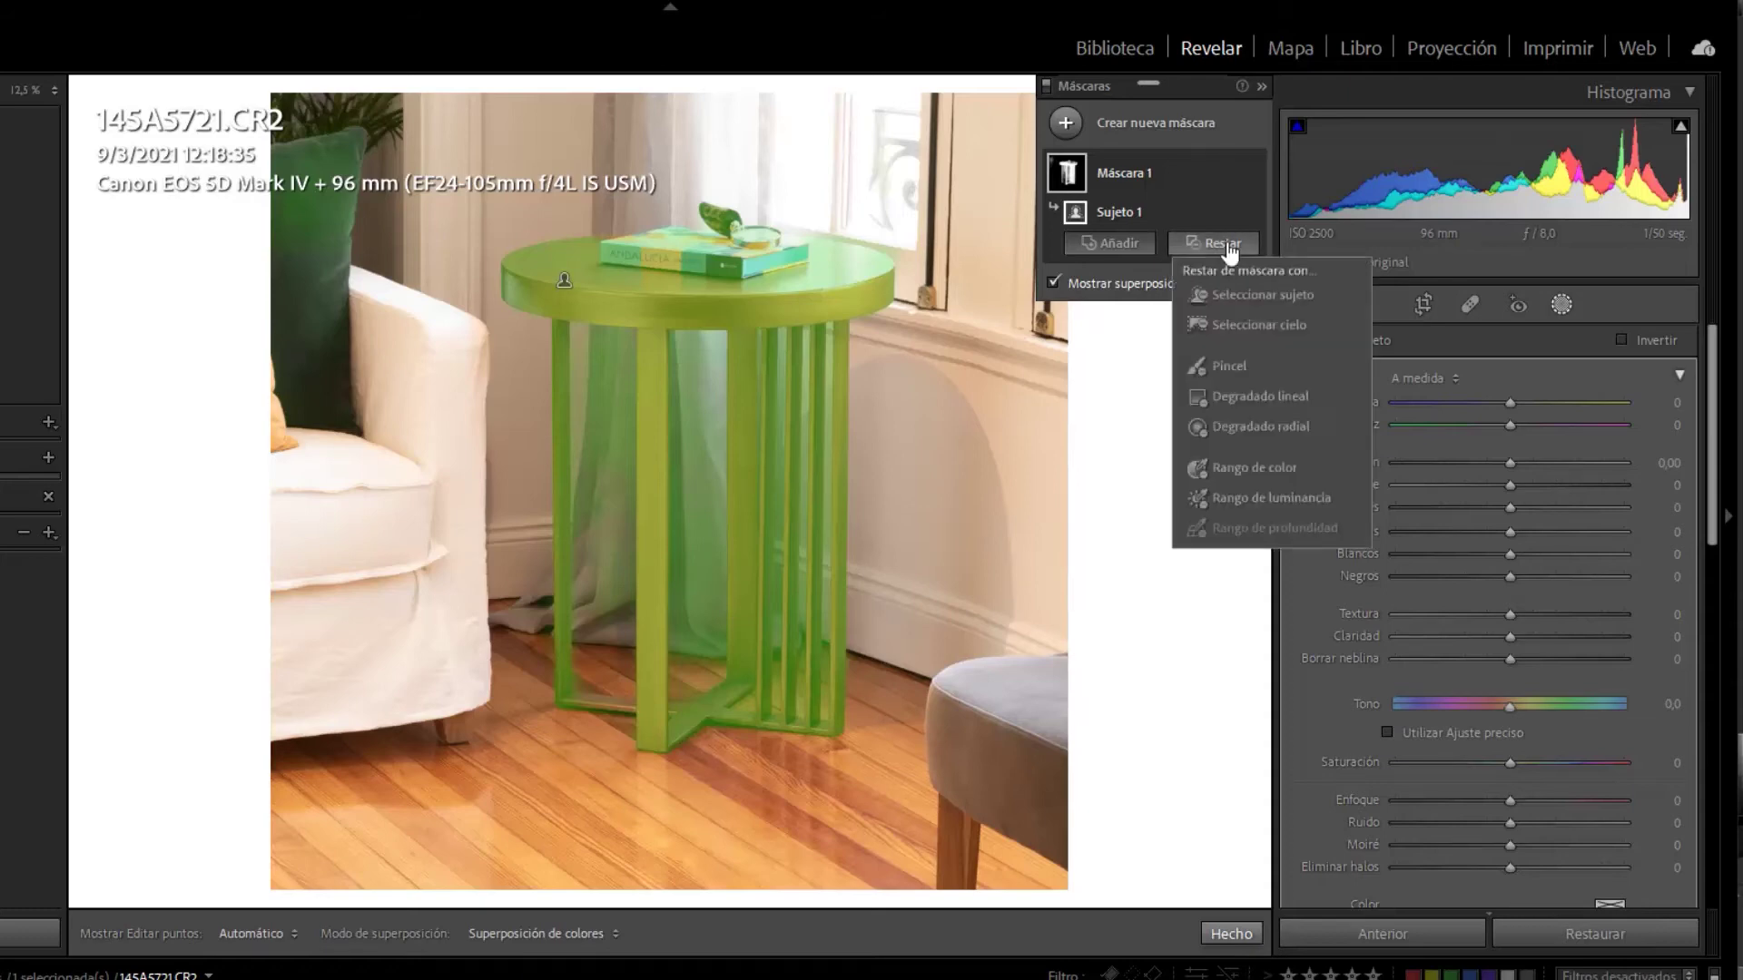
Set up a subtracting brush of size 7 with adjusted feathering for the table mask
{"action": "left_click", "coordinate": [1254, 368]}
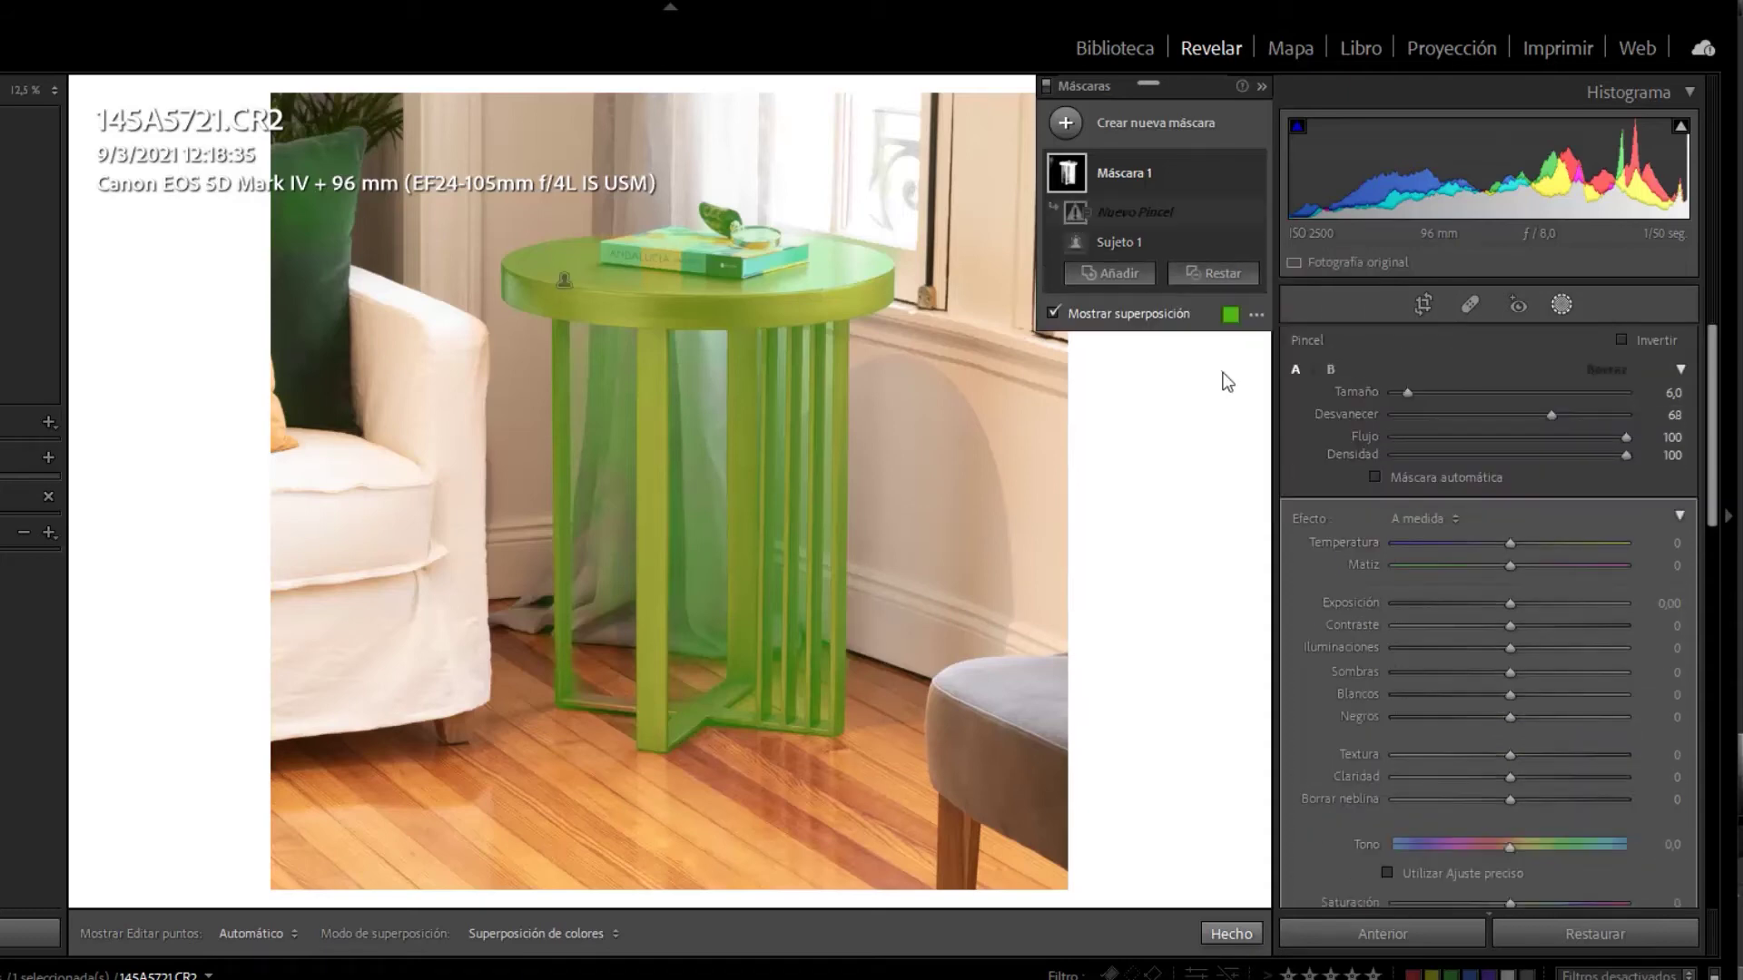
{"action": "scroll", "coordinate": [722, 380], "scroll_direction": "up", "scroll_amount": 1}
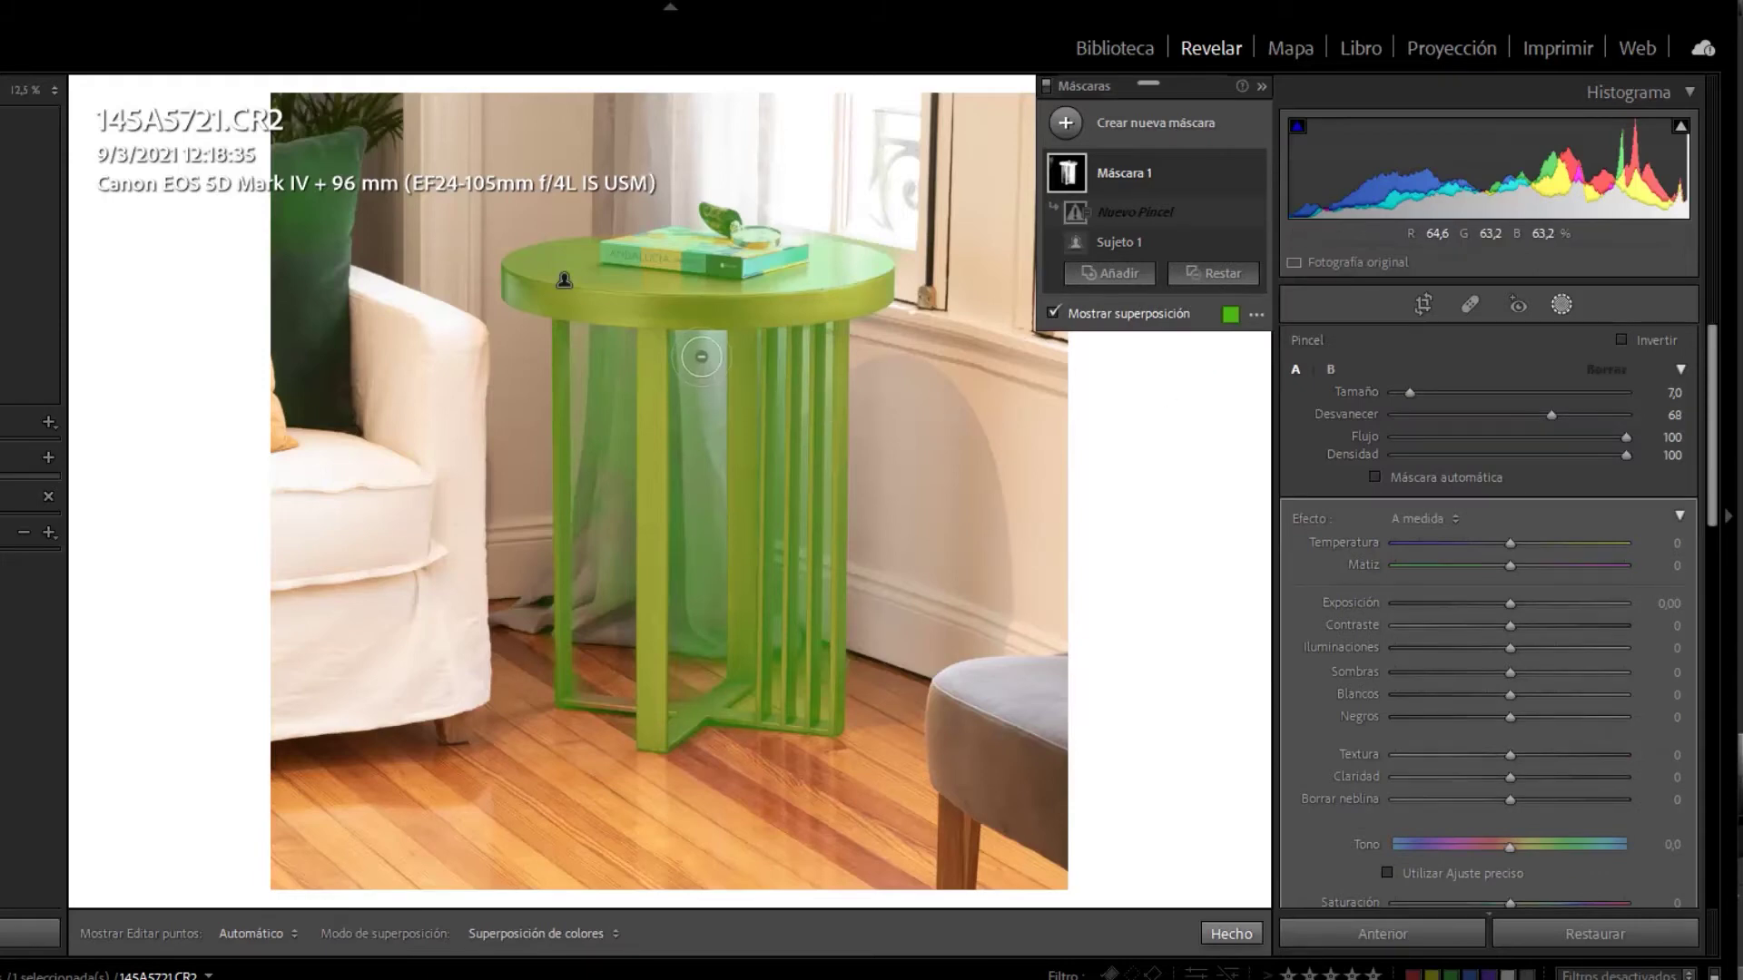
{"action": "left_click", "coordinate": [1584, 417]}
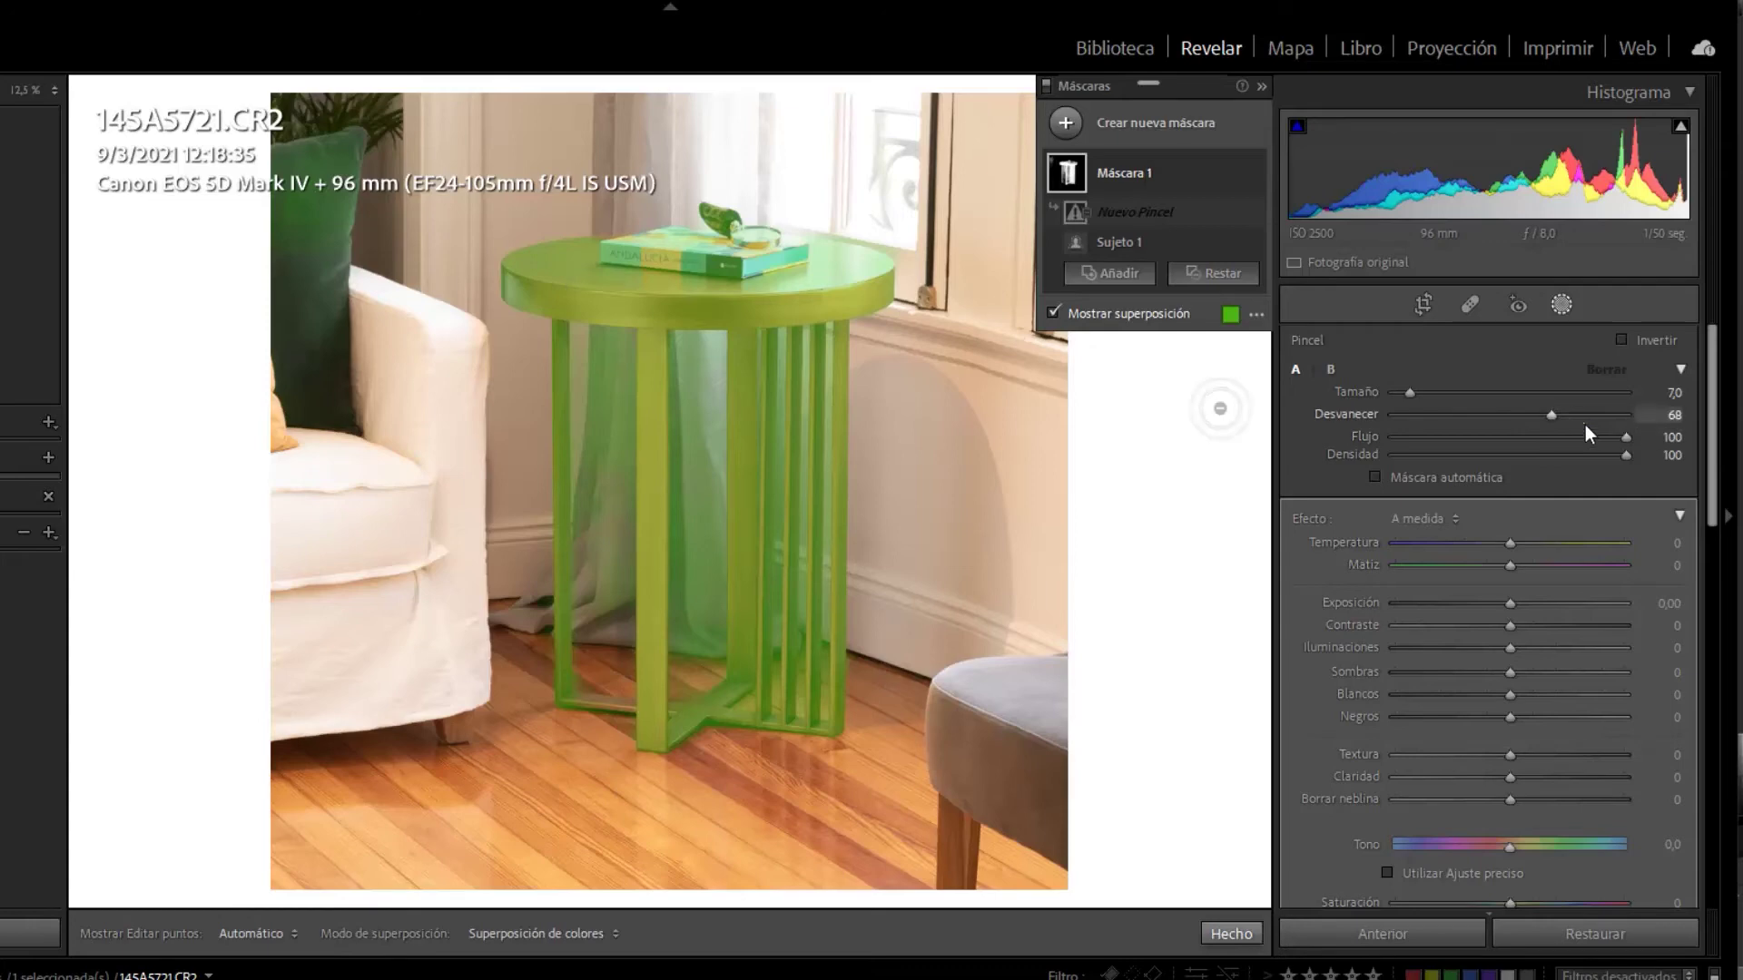
{"action": "mouse_move", "coordinate": [1584, 424]}
{"action": "left_mouse_down"}
{"action": "mouse_move", "coordinate": [1436, 417]}
{"action": "mouse_move", "coordinate": [1589, 416]}
{"action": "mouse_move", "coordinate": [1480, 427]}
{"action": "mouse_move", "coordinate": [1504, 423]}
{"action": "left_mouse_up"}
Paint the curtain between the table legs out of Máscara 1 with Pincel 1
{"action": "left_click", "coordinate": [702, 358]}
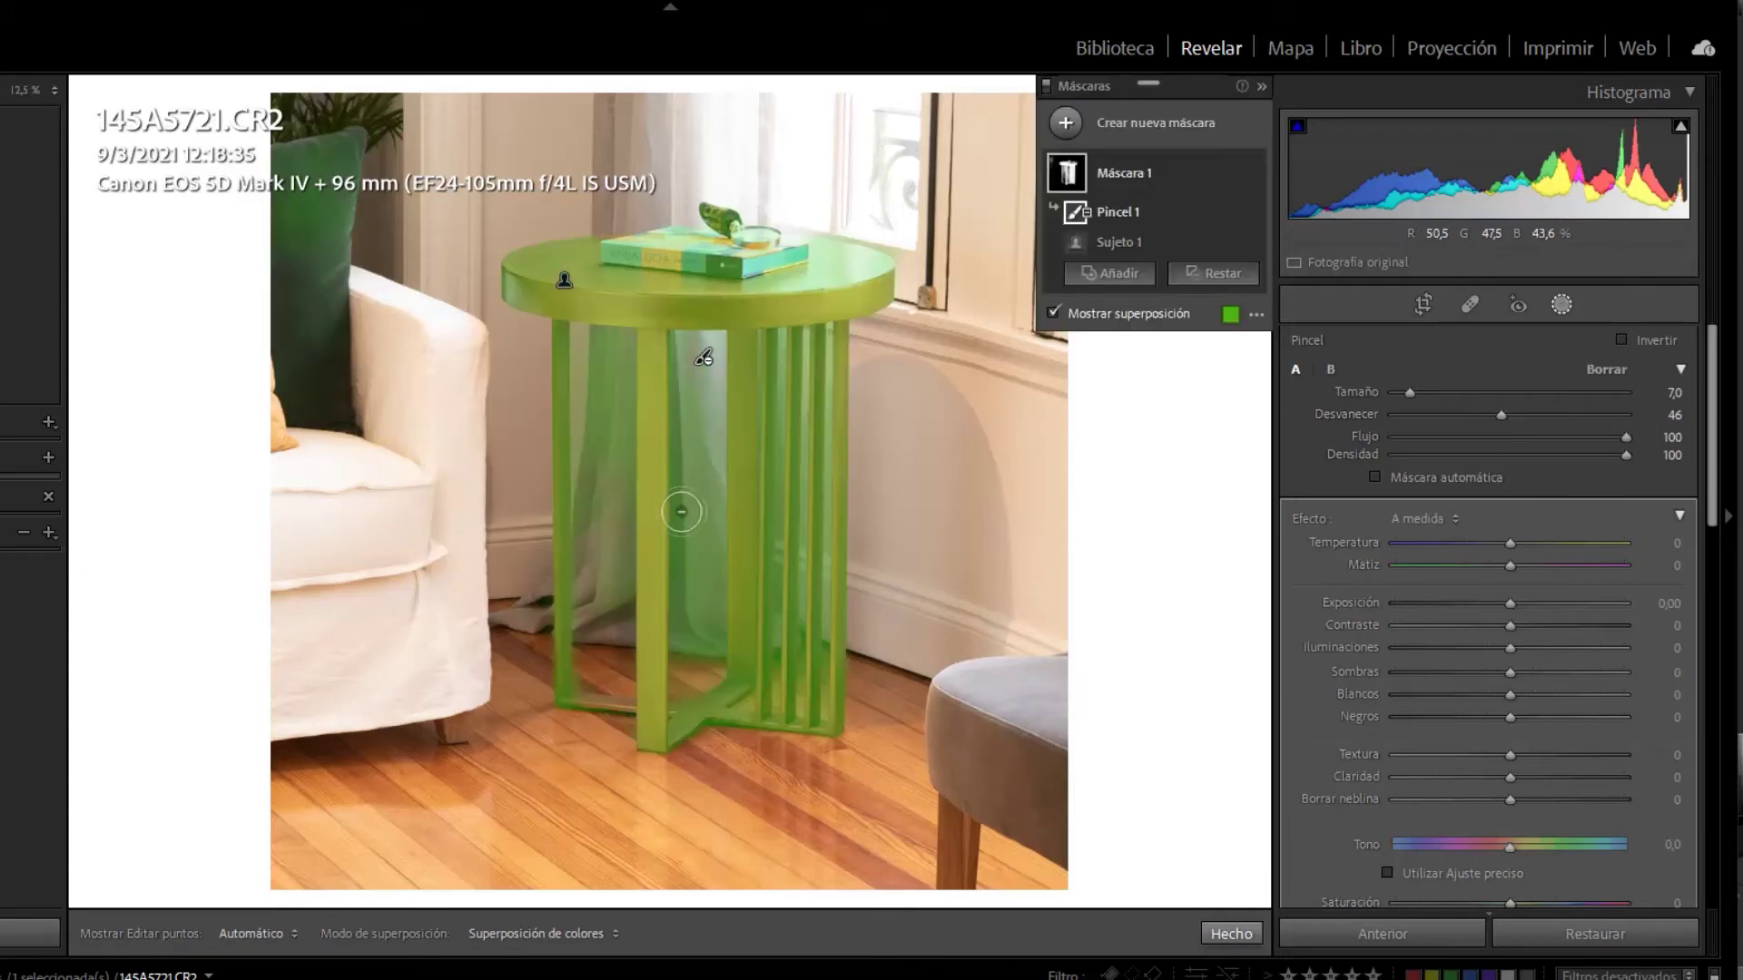
{"action": "left_click", "coordinate": [697, 667], "text": "shift"}
{"action": "left_click", "coordinate": [702, 354]}
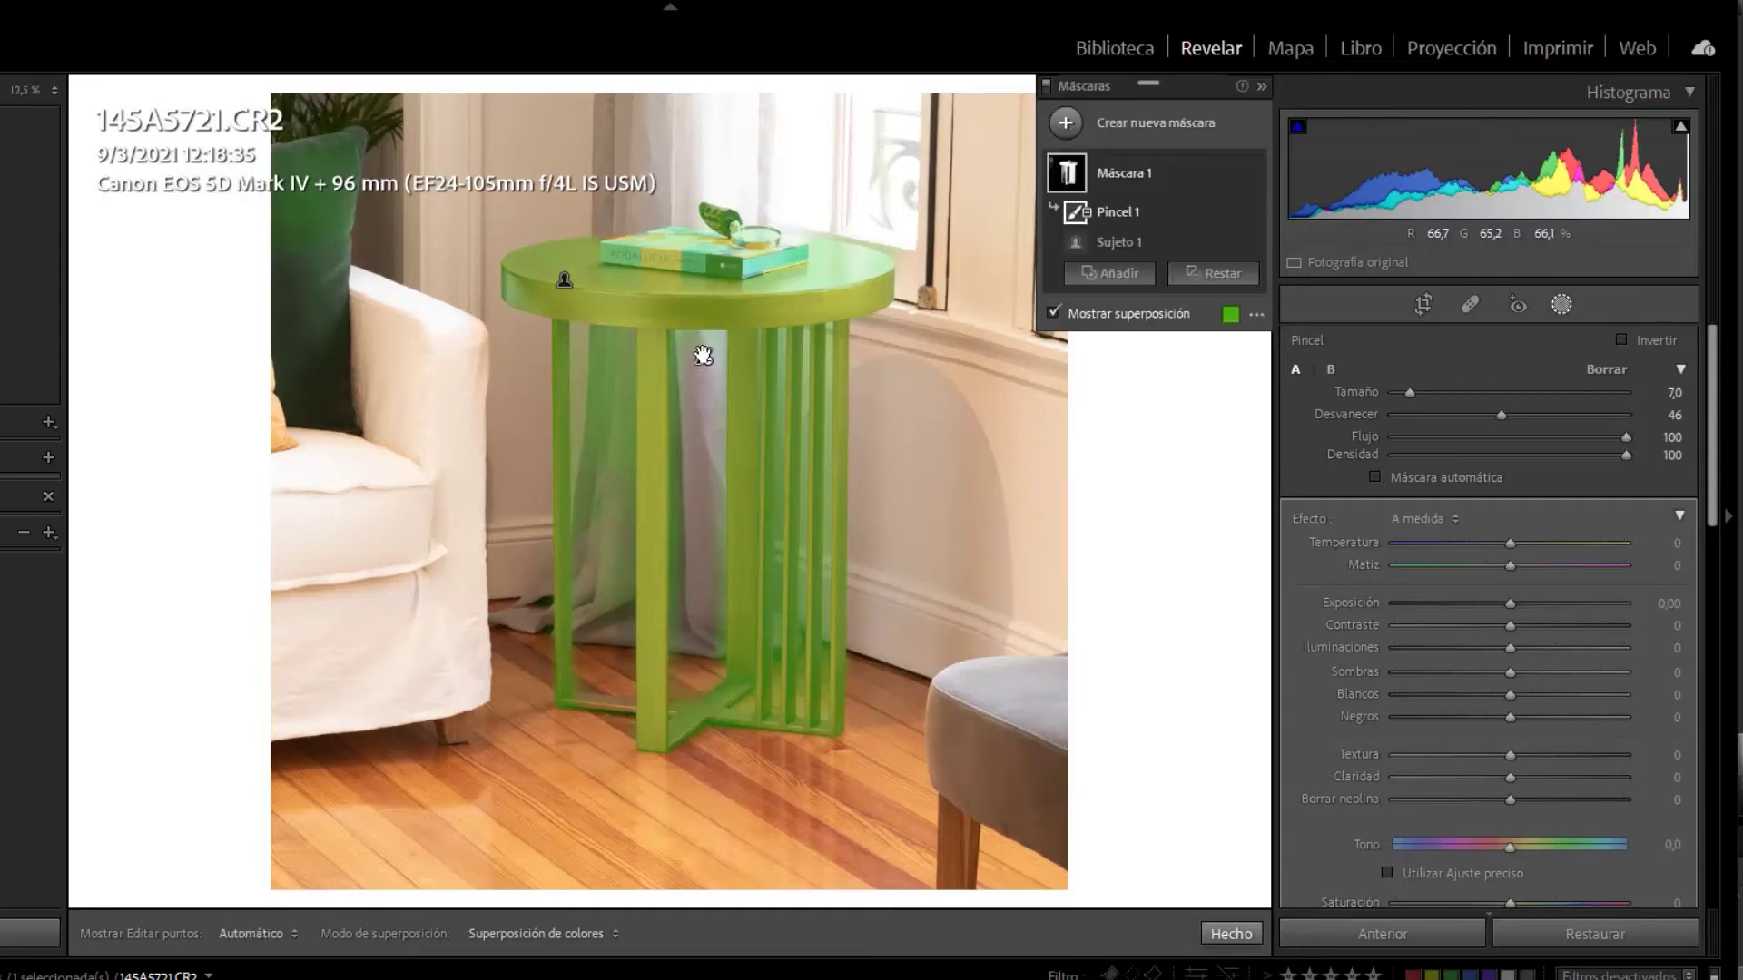
{"action": "key", "text": "bracketleft"}
{"action": "key", "text": "bracketleft"}
{"action": "left_click_drag", "start_coordinate": [608, 342], "coordinate": [575, 336]}
{"action": "key", "text": "bracketright"}
{"action": "key", "text": "bracketright"}
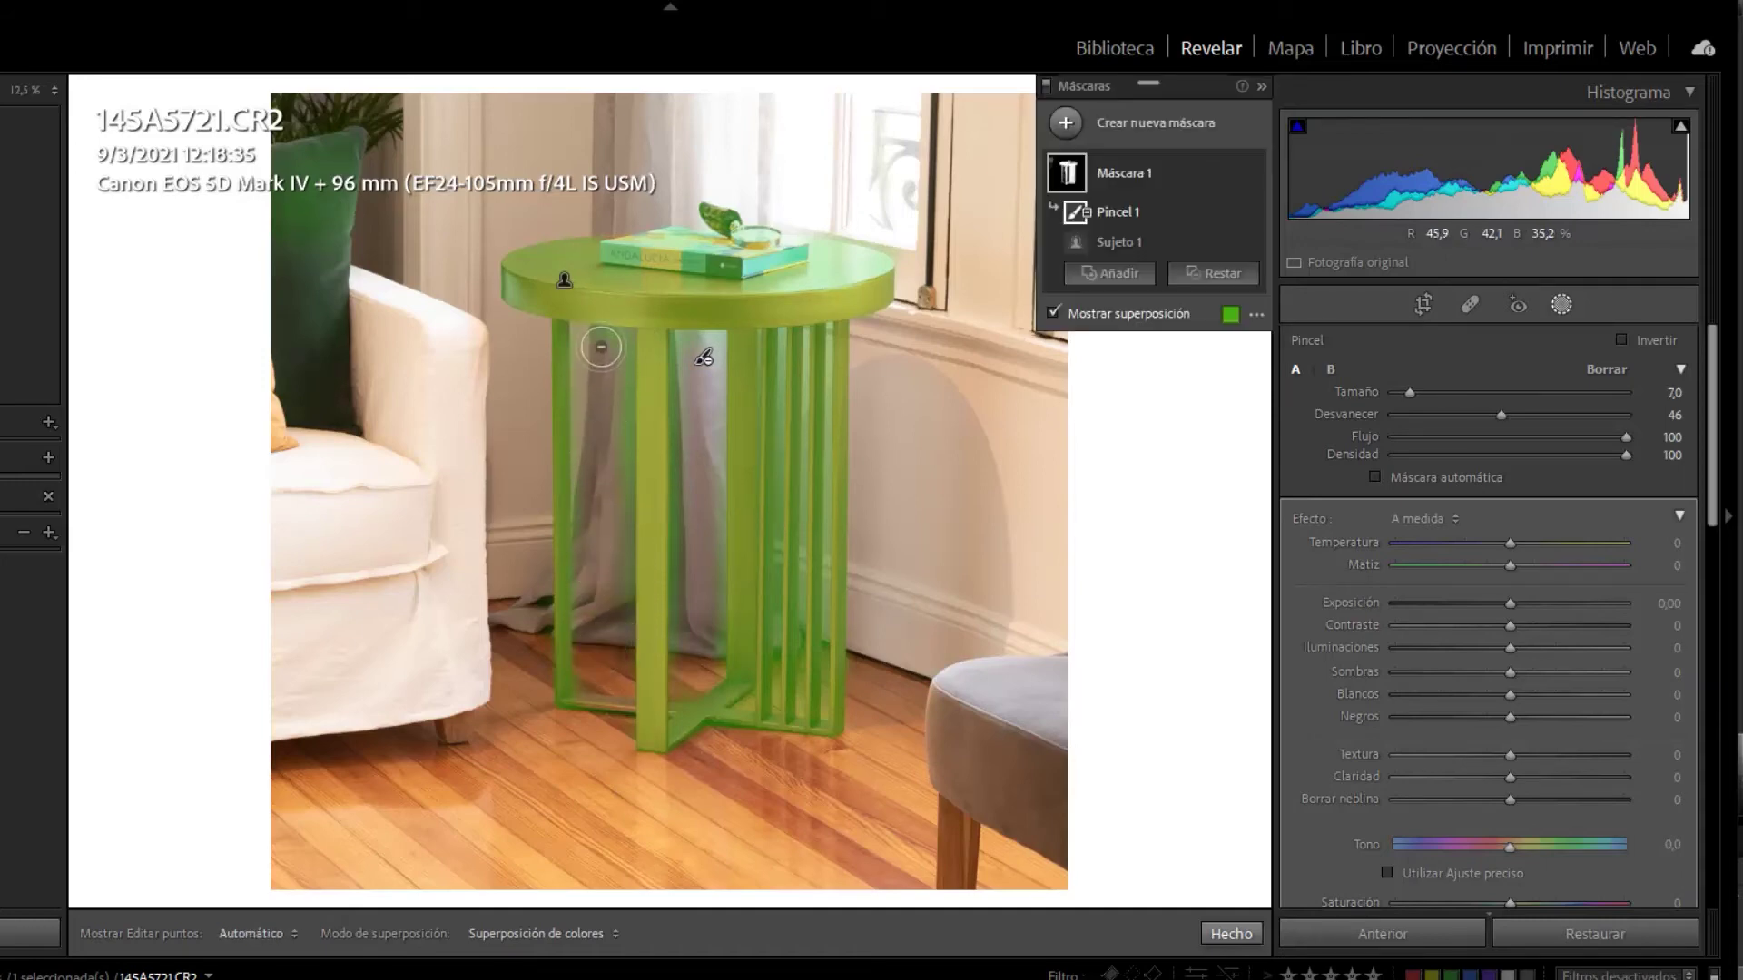
{"action": "key", "text": "h"}
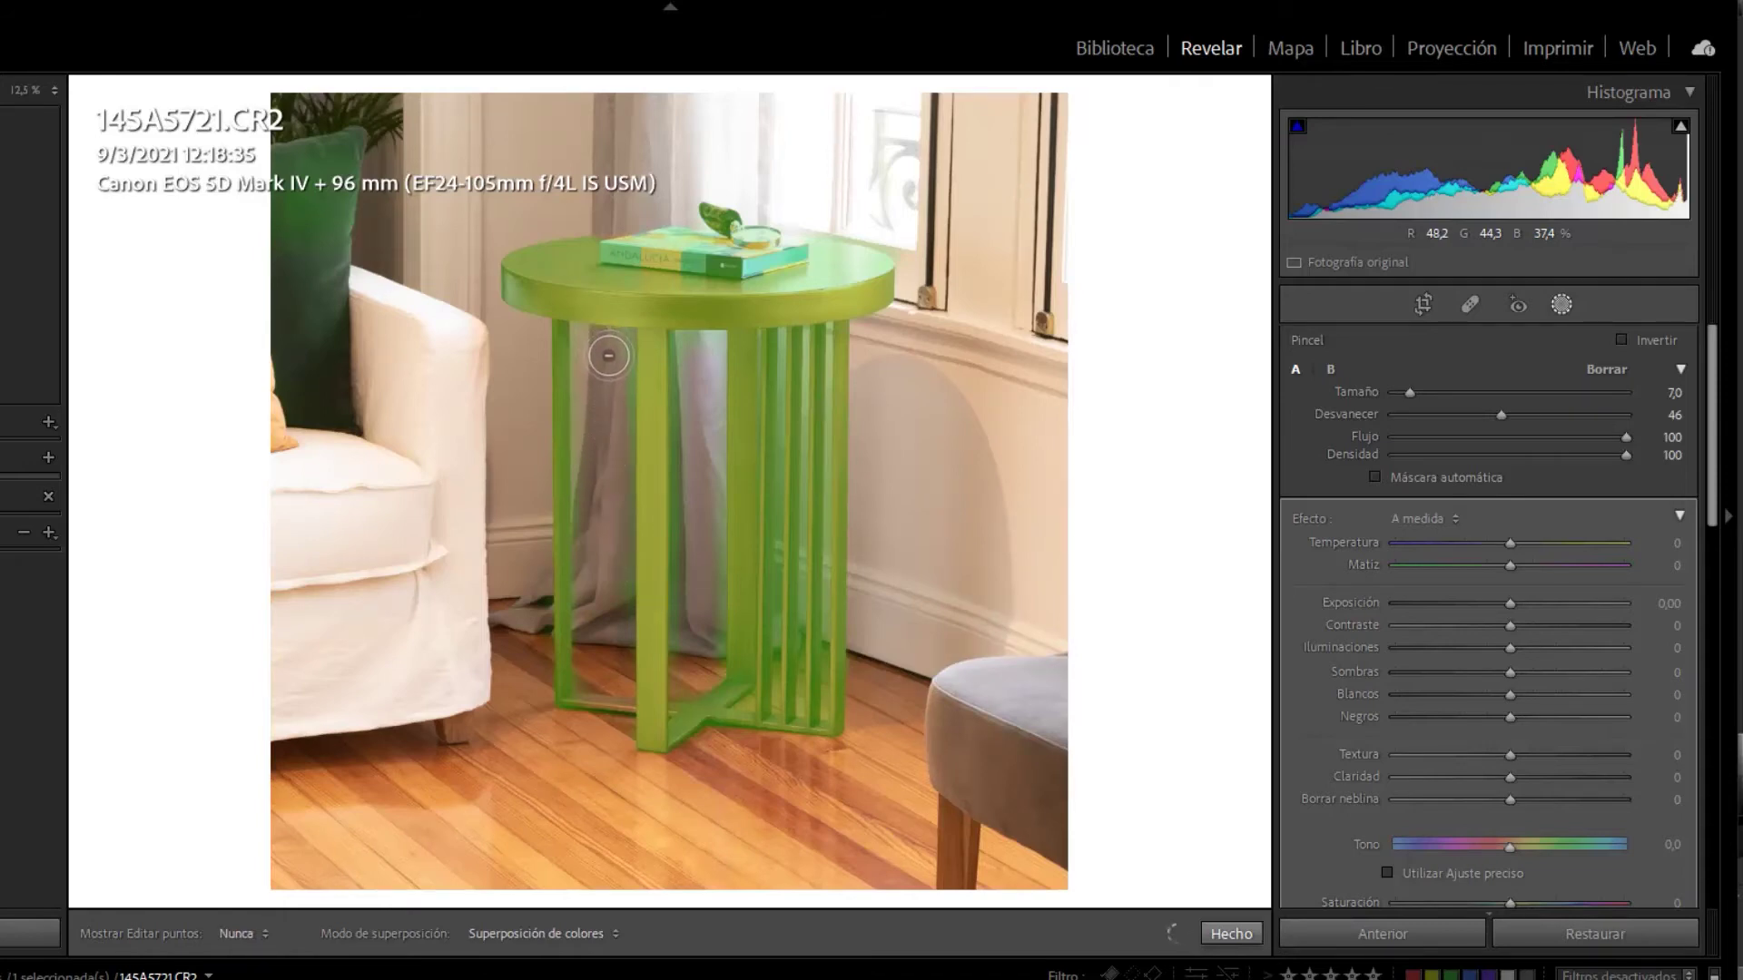
{"action": "key", "text": "h"}
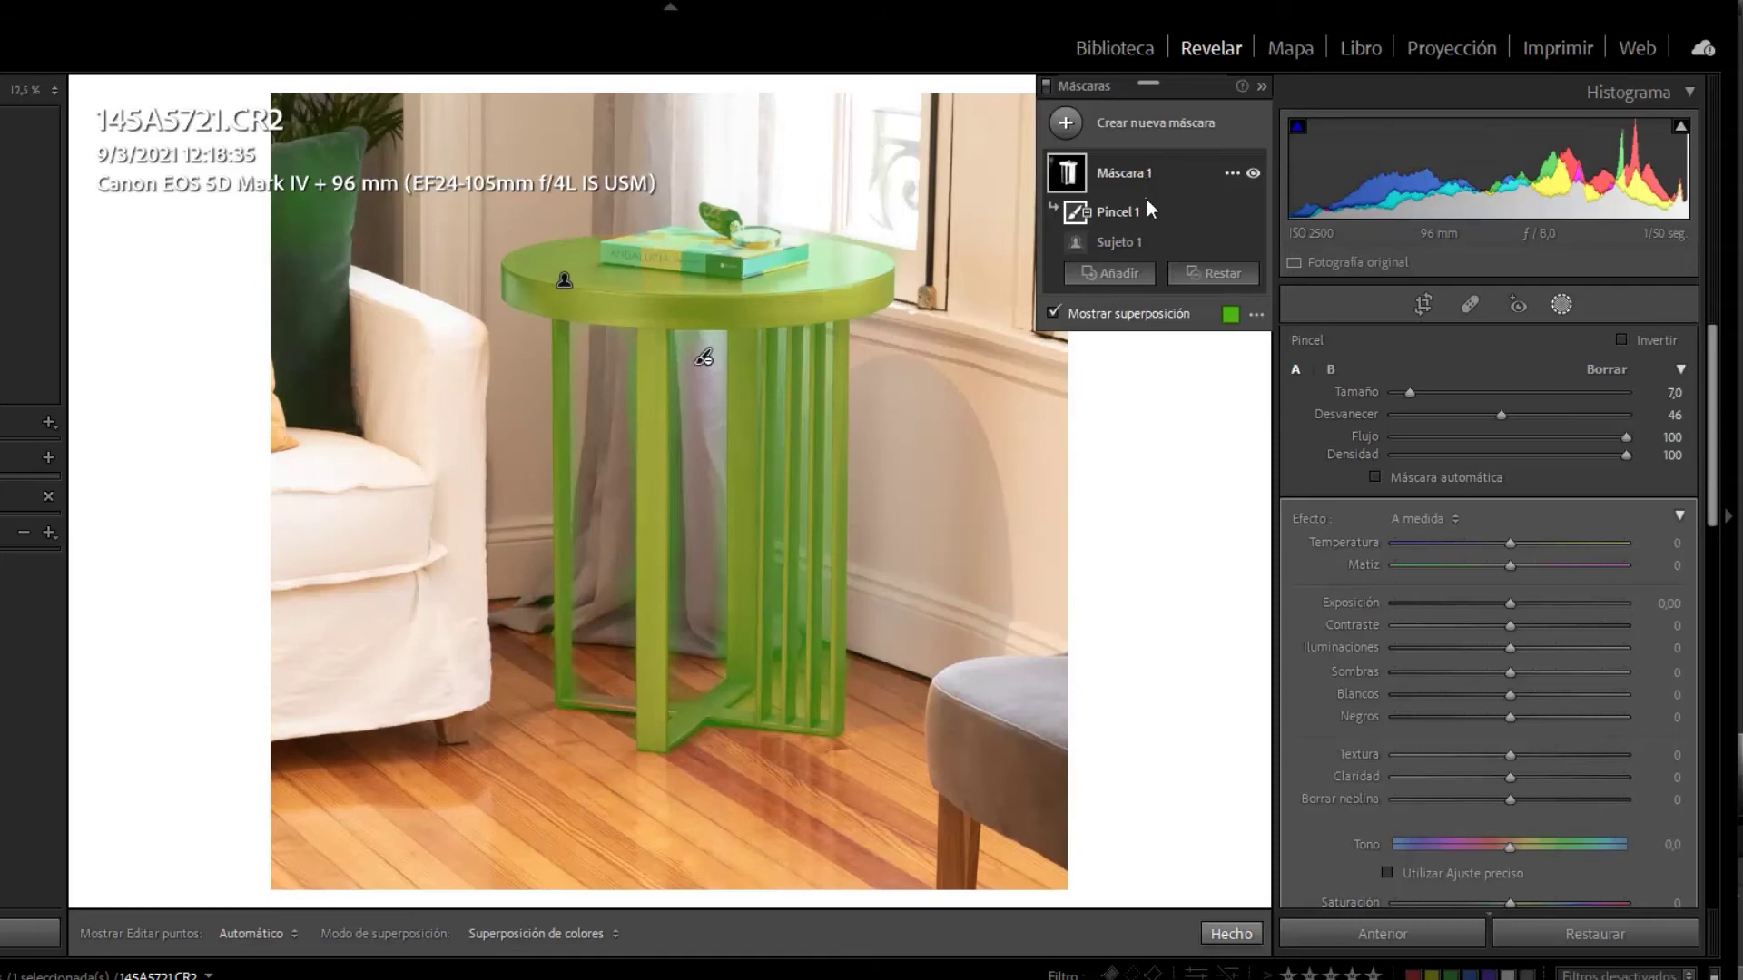
{"action": "left_click", "coordinate": [1239, 275]}
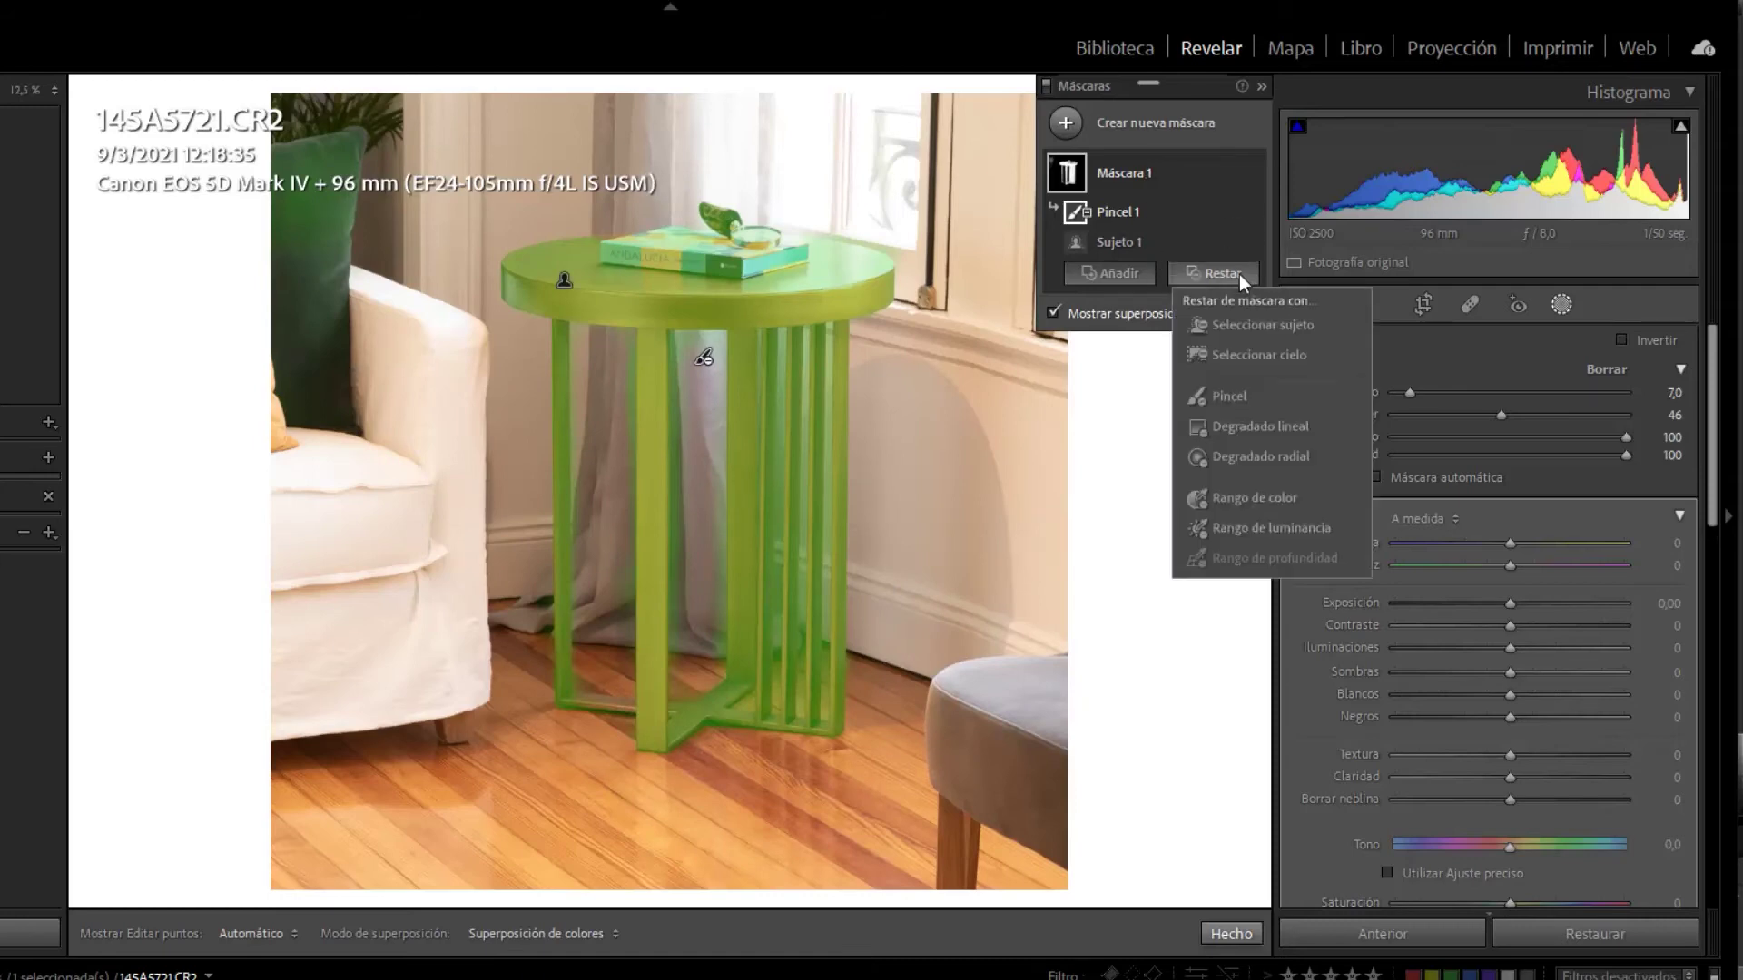
Erase the curtain gaps along the right leg and slats with a size 2, feather 36 brush
{"action": "left_click", "coordinate": [1220, 396]}
{"action": "key", "text": "bracketleft"}
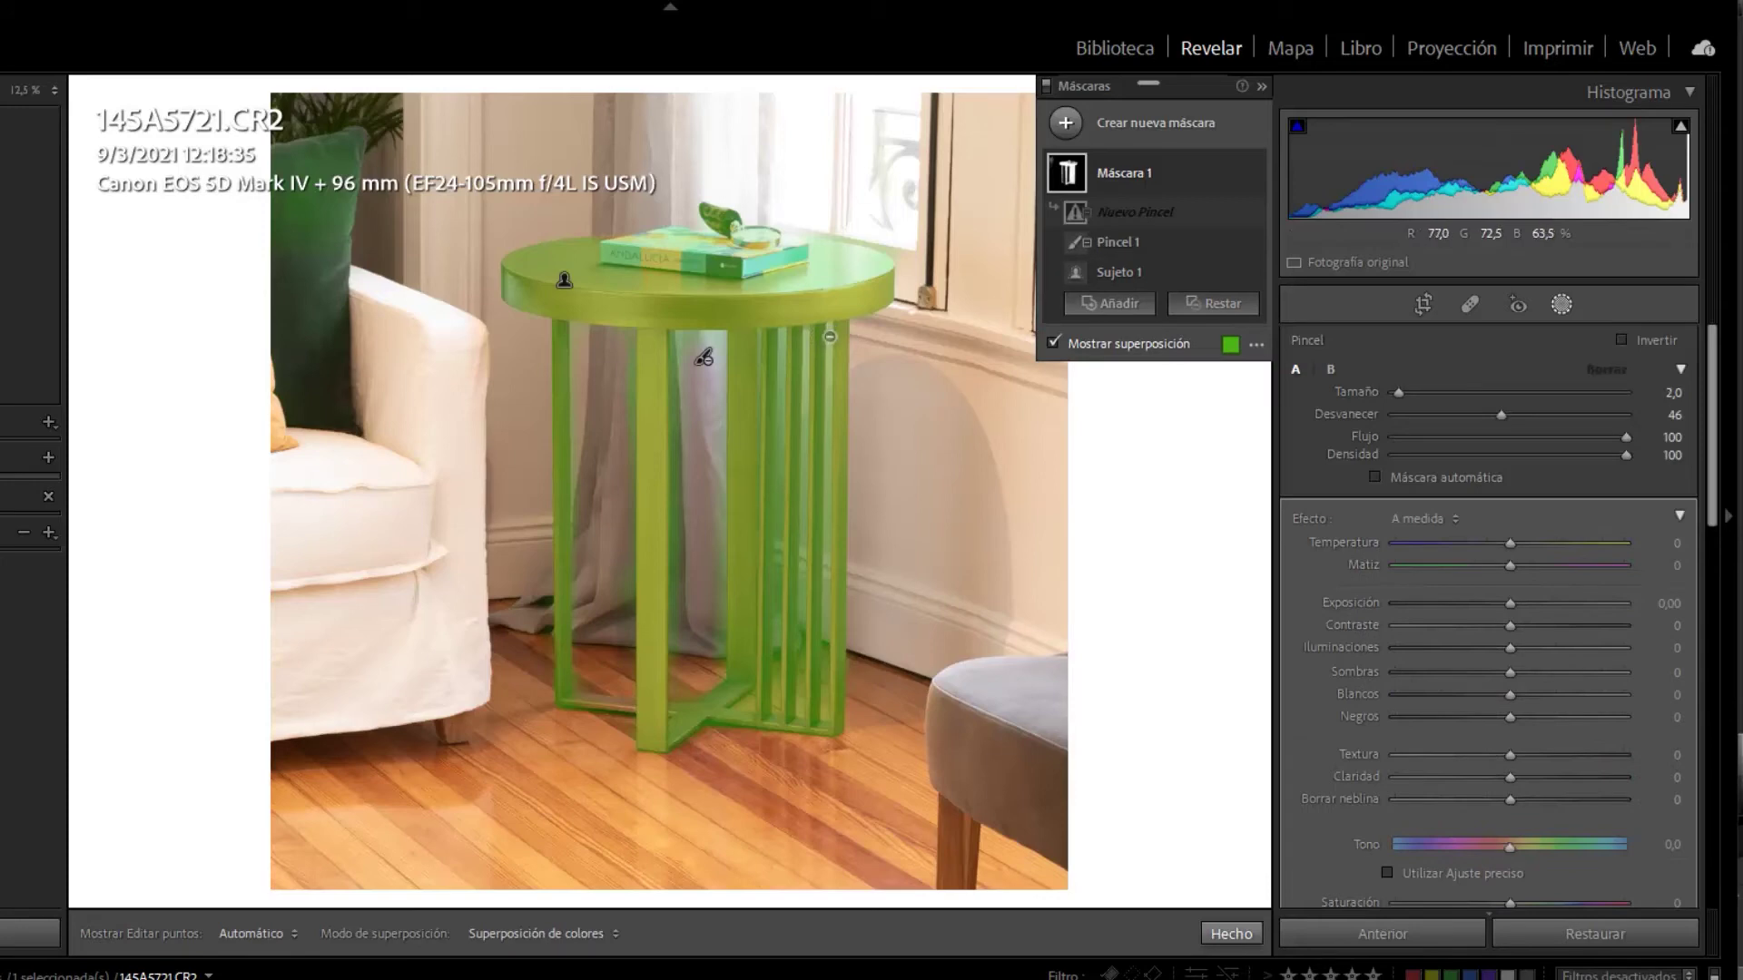
{"action": "left_click", "coordinate": [828, 336]}
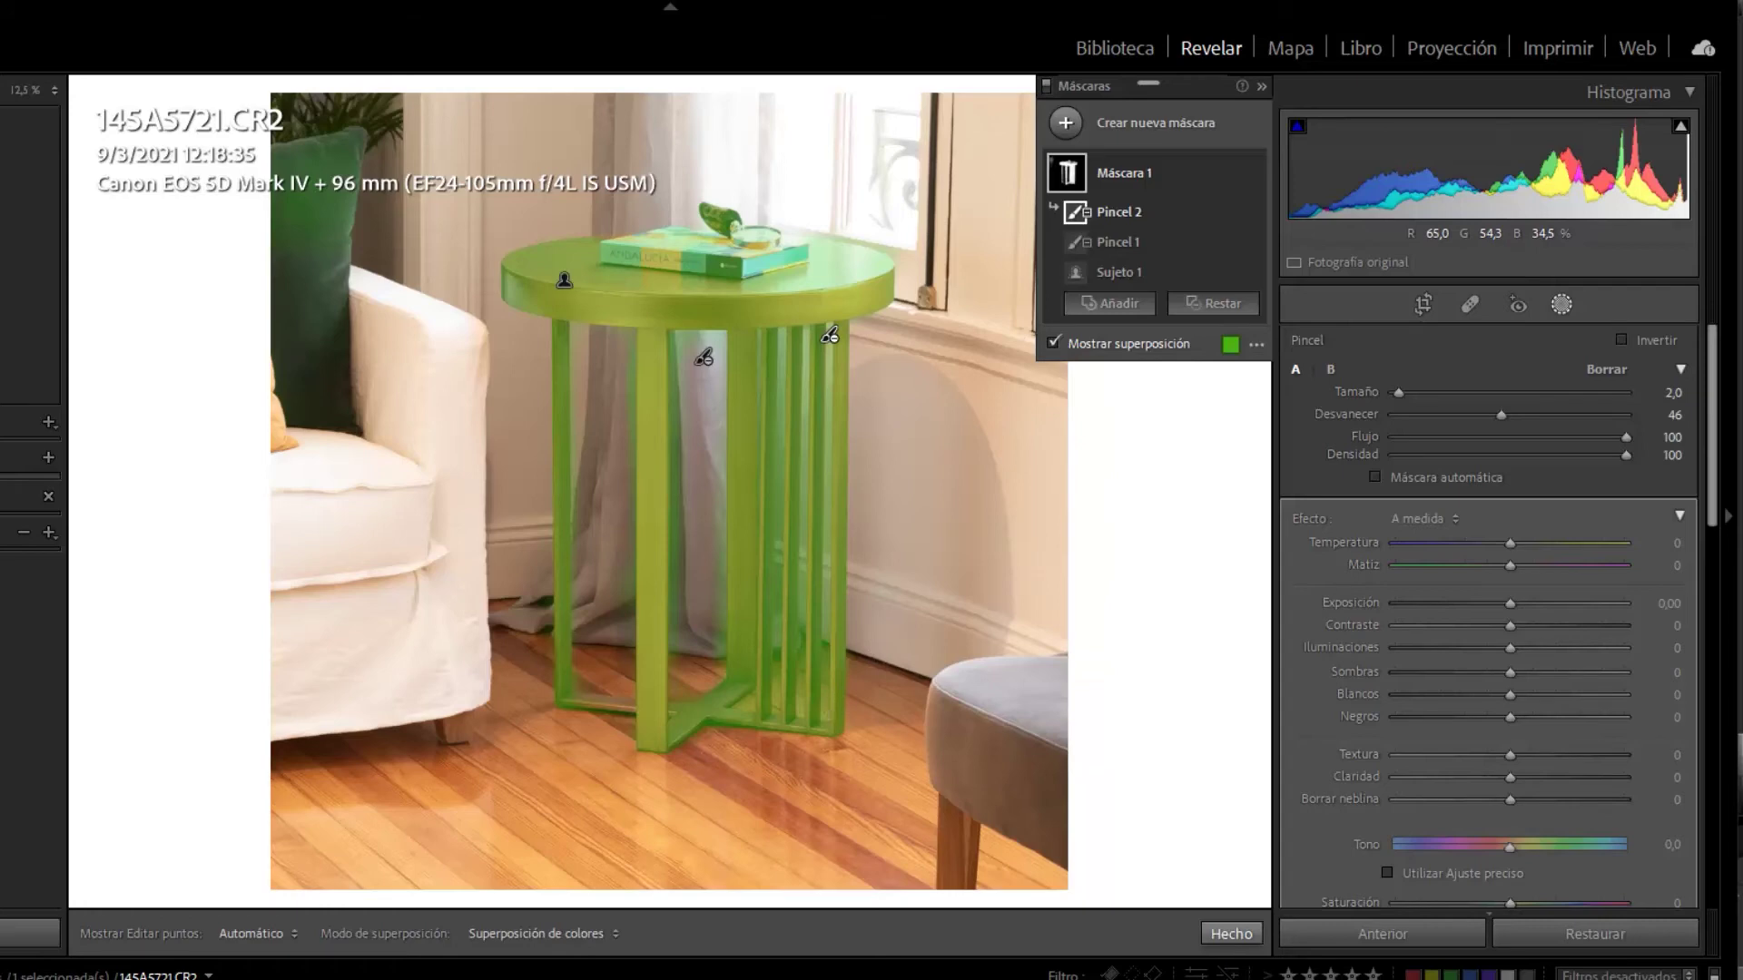
{"action": "left_click_drag", "start_coordinate": [799, 710], "coordinate": [777, 390]}
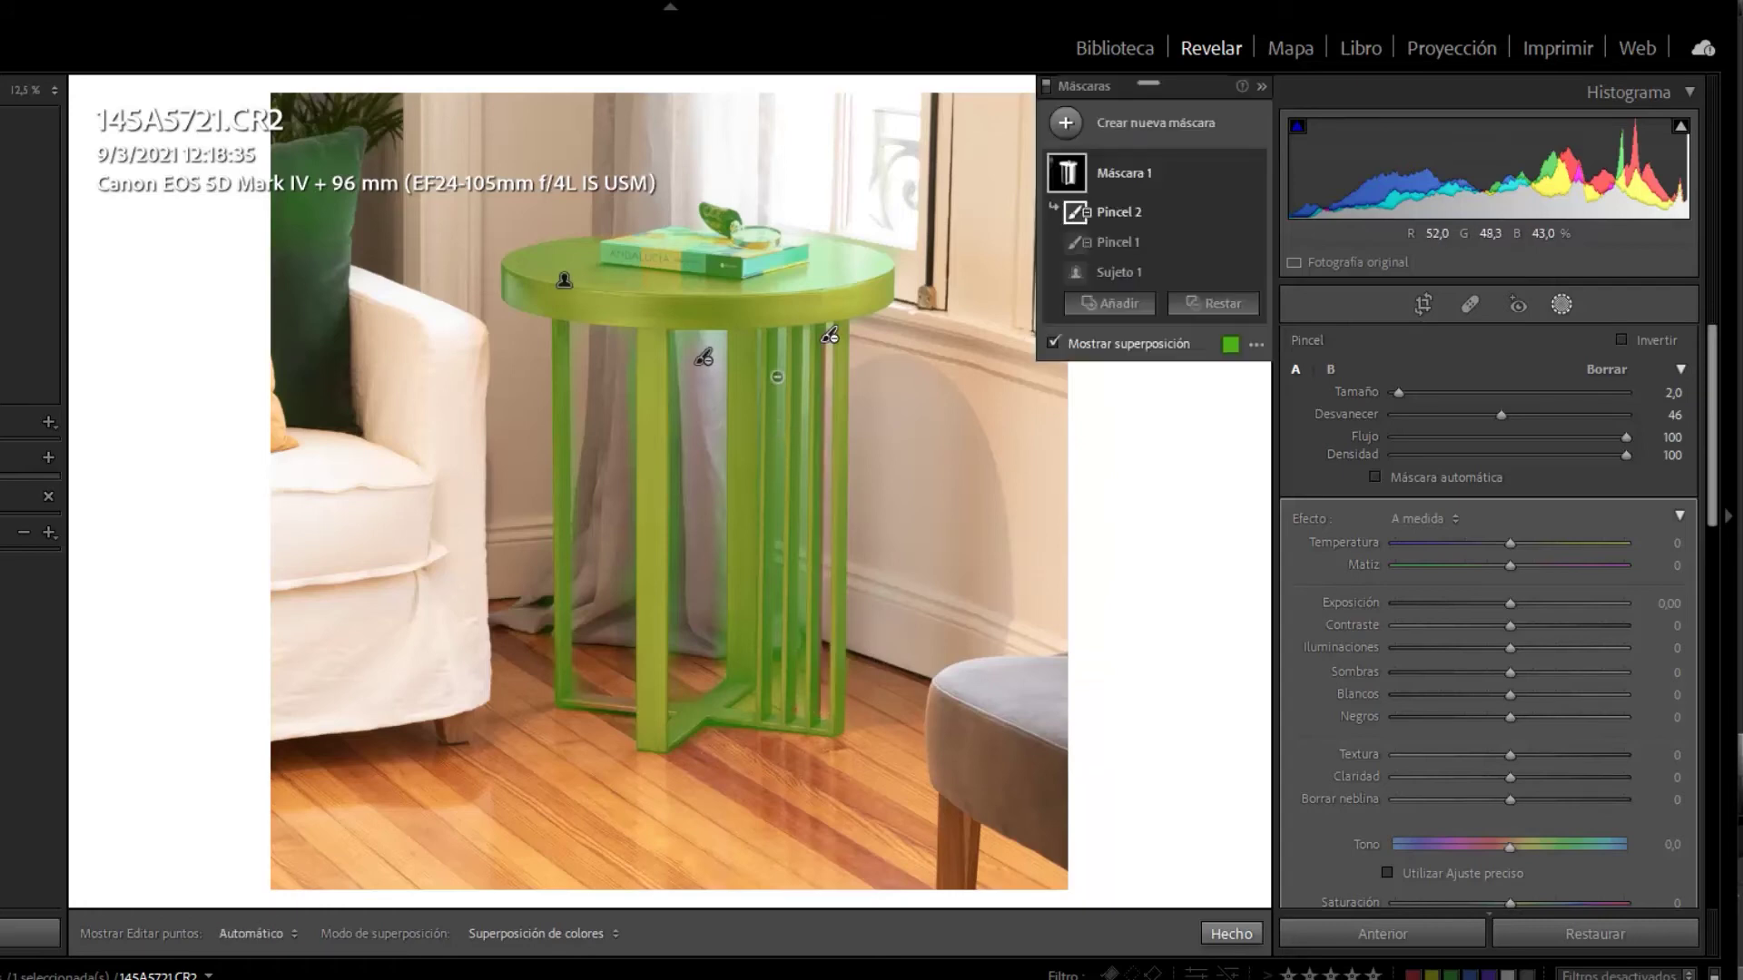
{"action": "key", "text": "shift+bracketleft"}
{"action": "key", "text": "shift+bracketleft"}
{"action": "left_click", "coordinate": [798, 335], "text": "shift"}
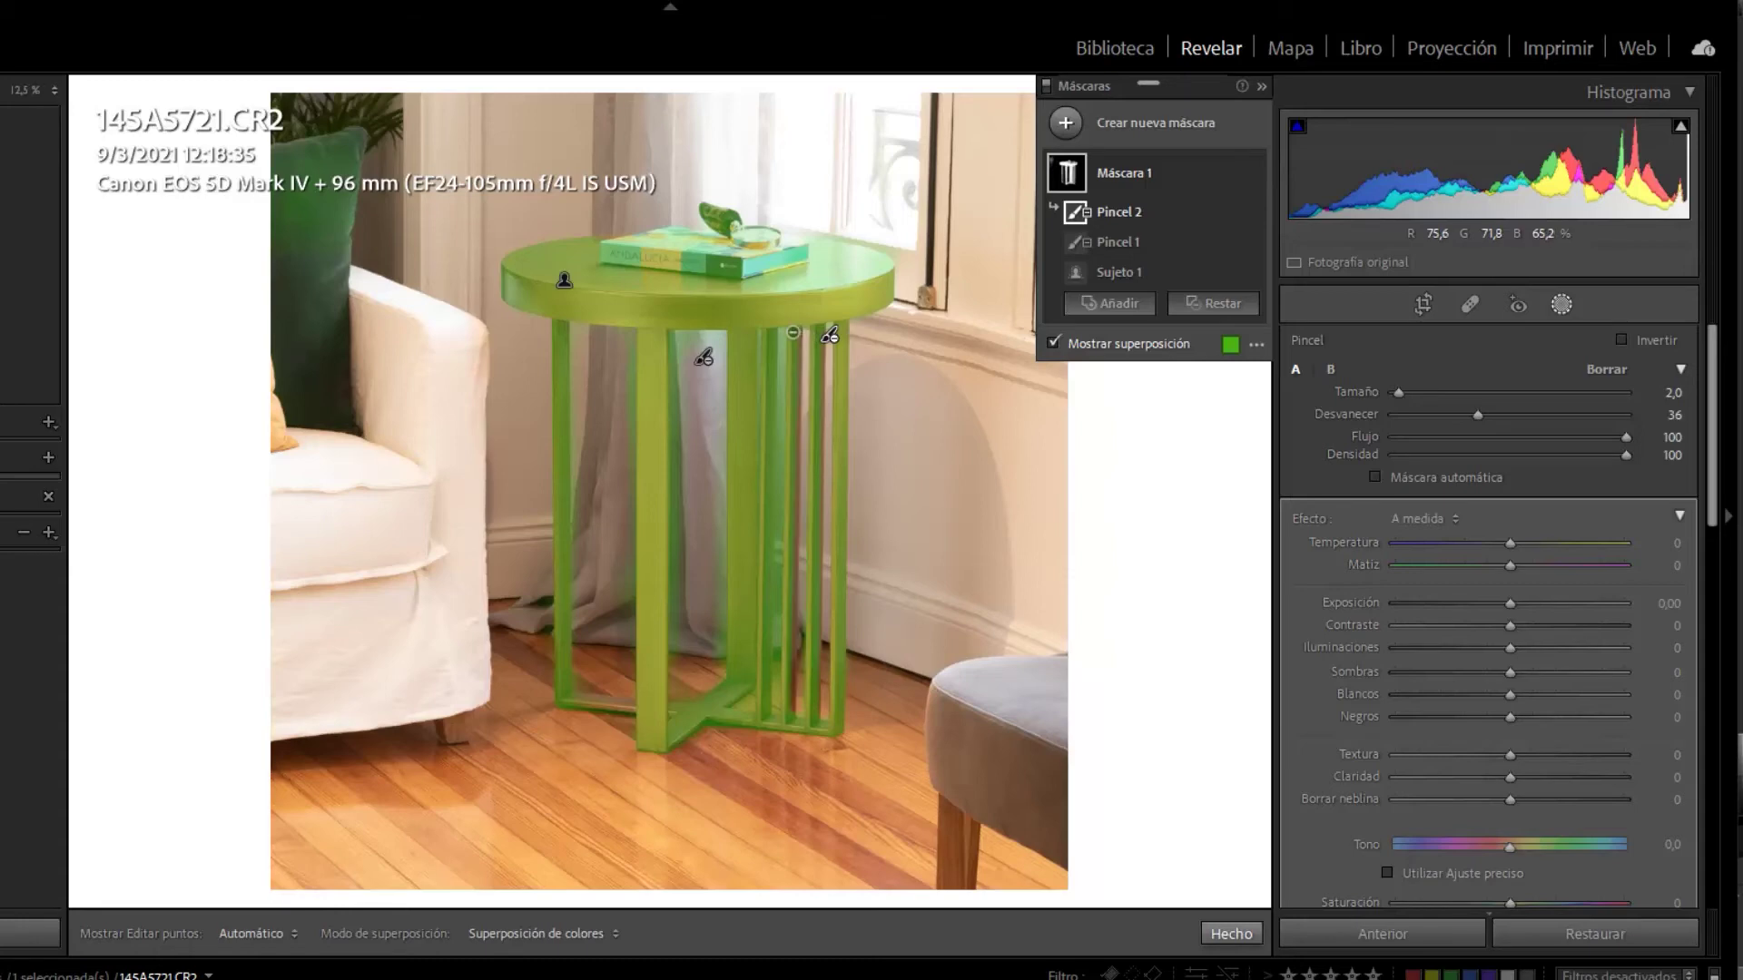
{"action": "left_click", "coordinate": [772, 706], "text": "shift"}
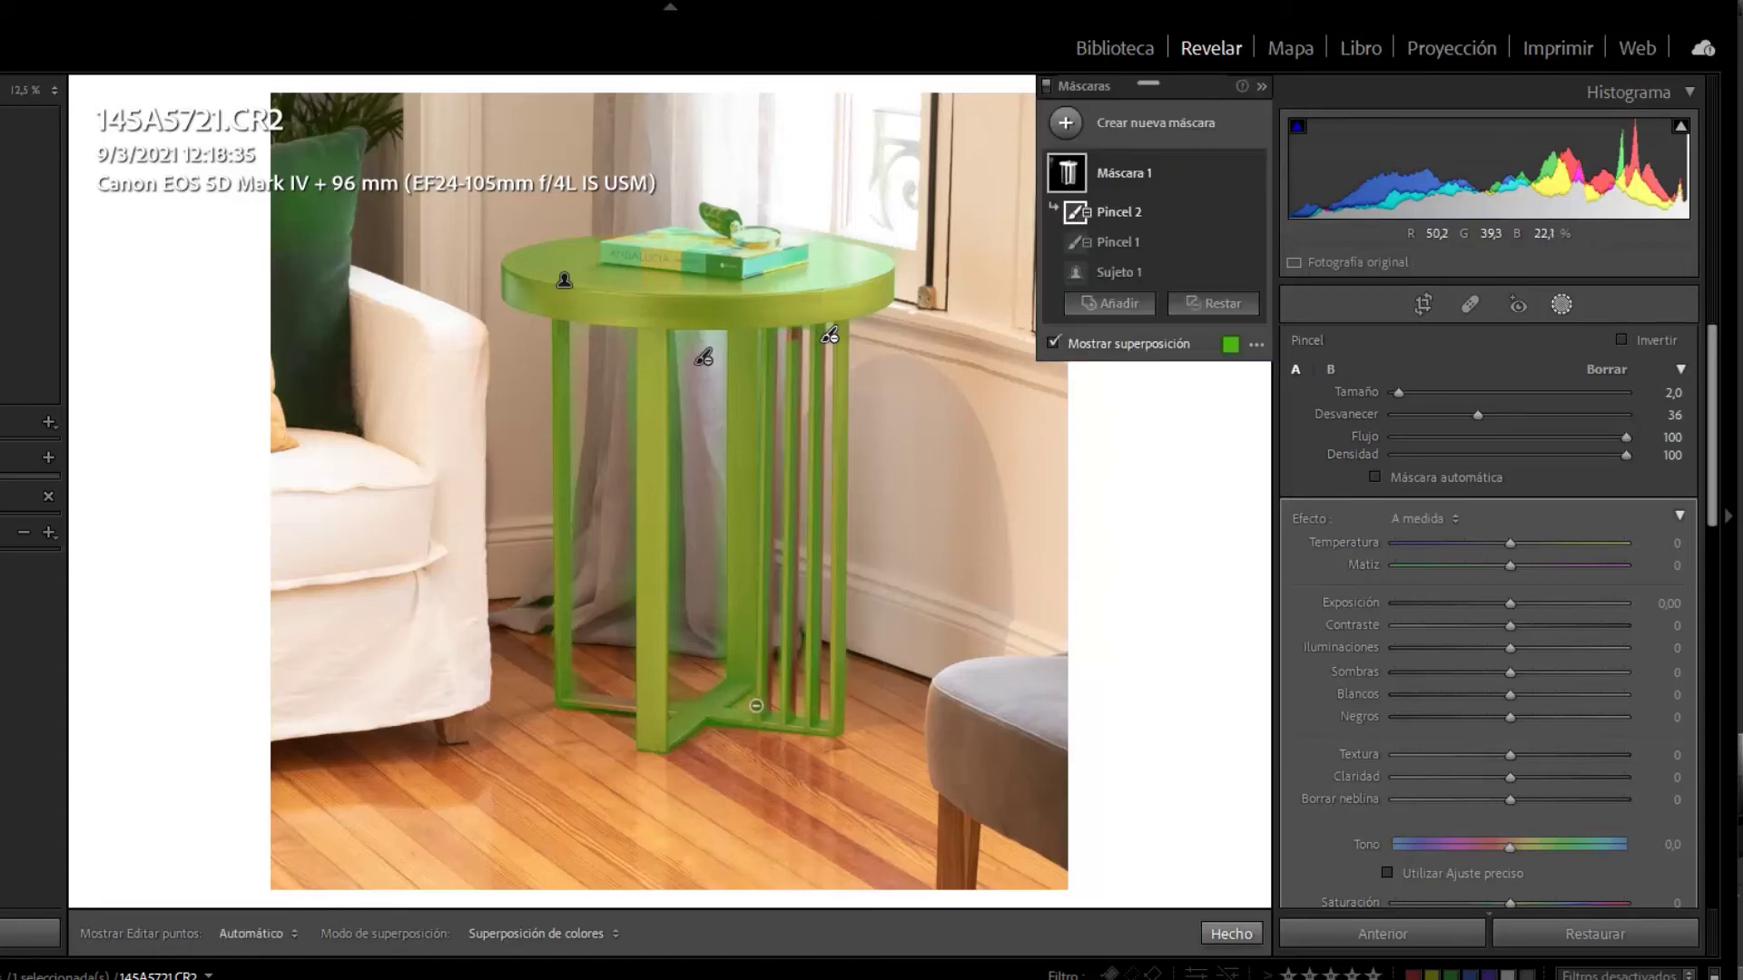
{"action": "key", "text": "h"}
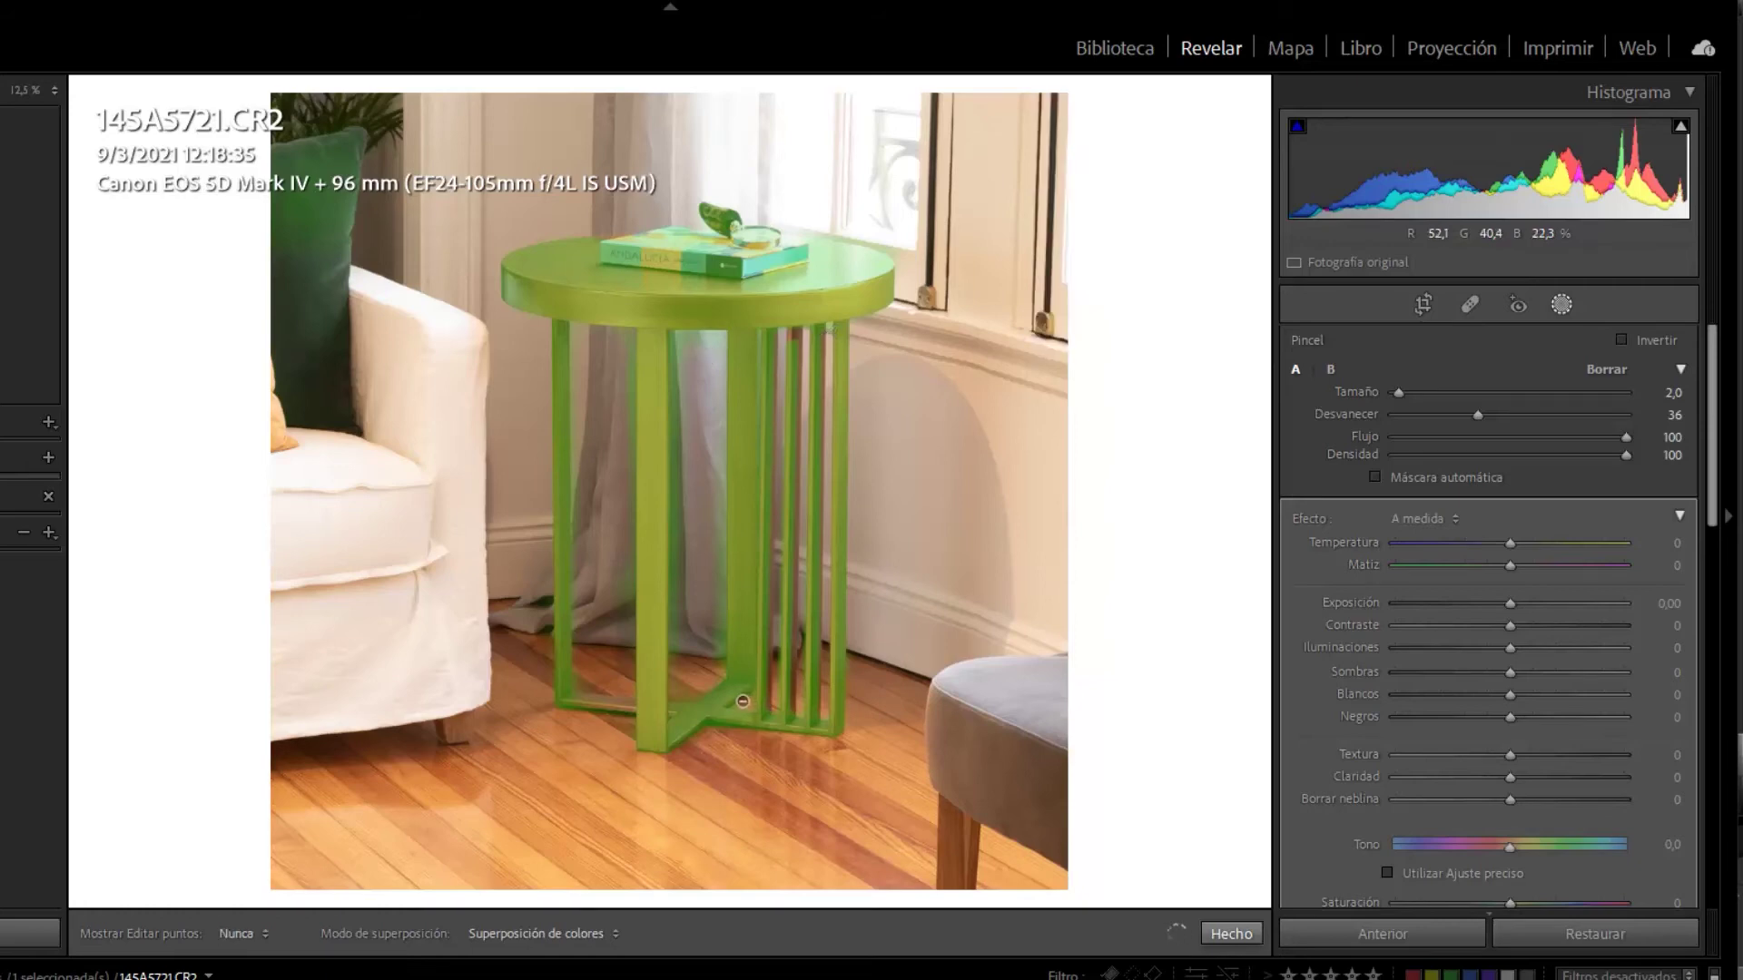
{"action": "key", "text": "h"}
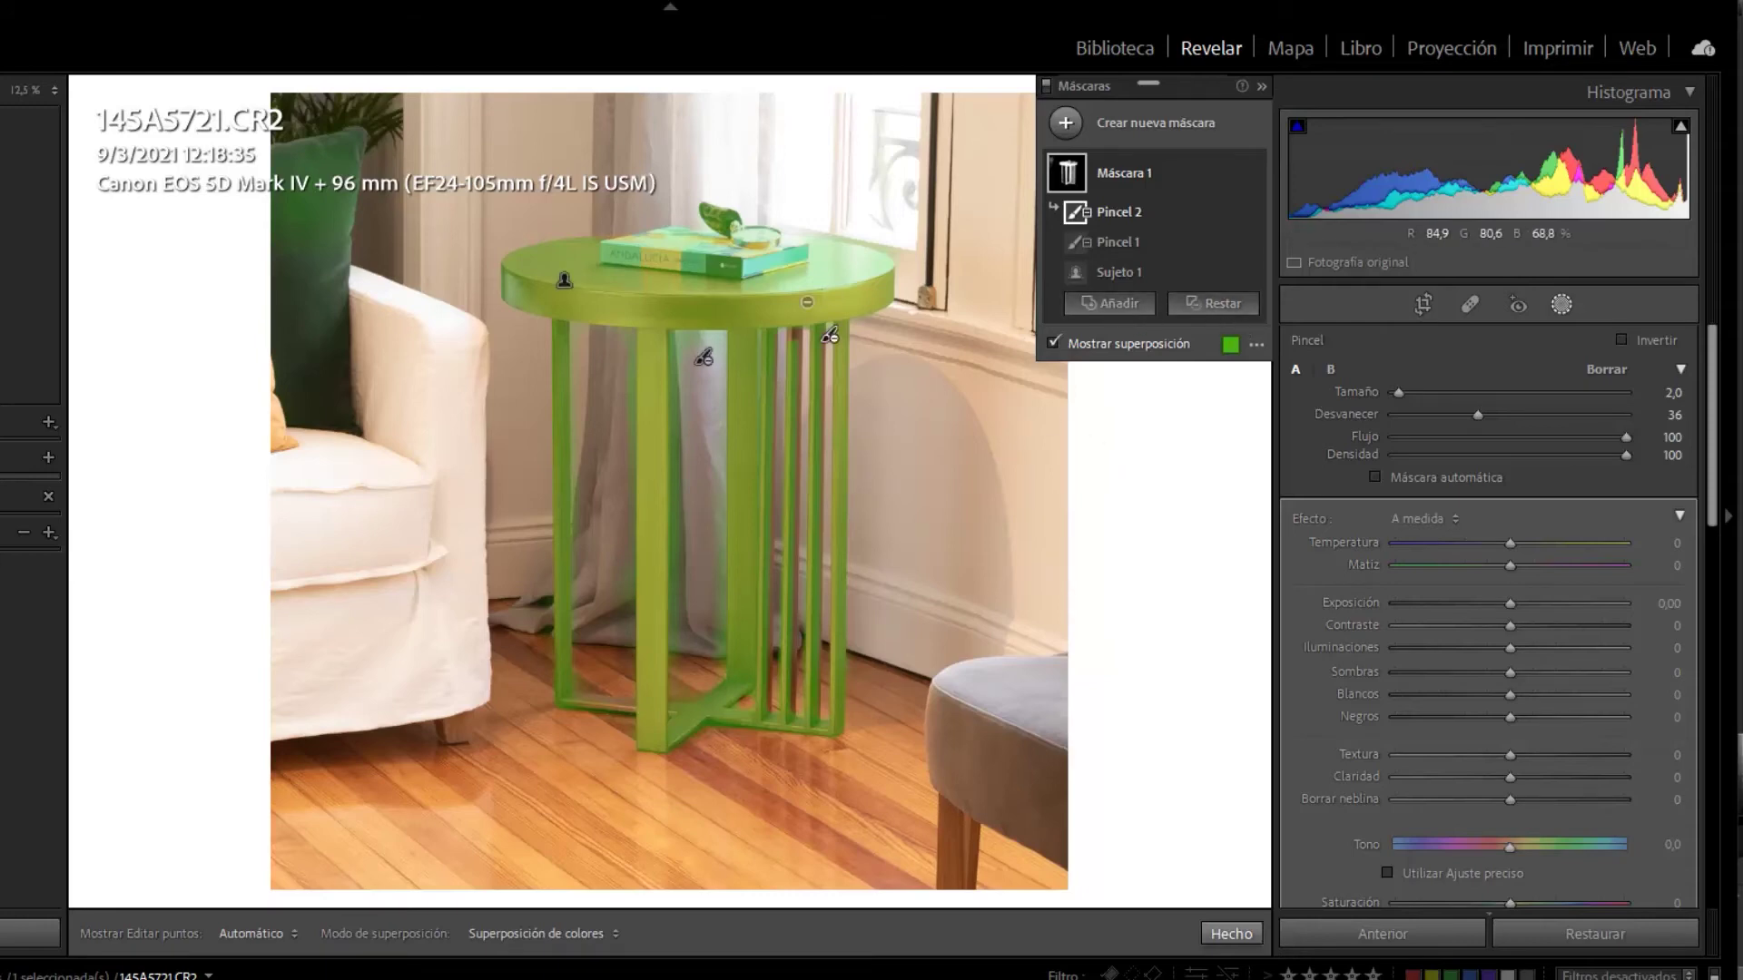
Add a third brush component, Pincel 3, to the table mask
{"action": "left_click", "coordinate": [1131, 305]}
{"action": "left_click", "coordinate": [1130, 426]}
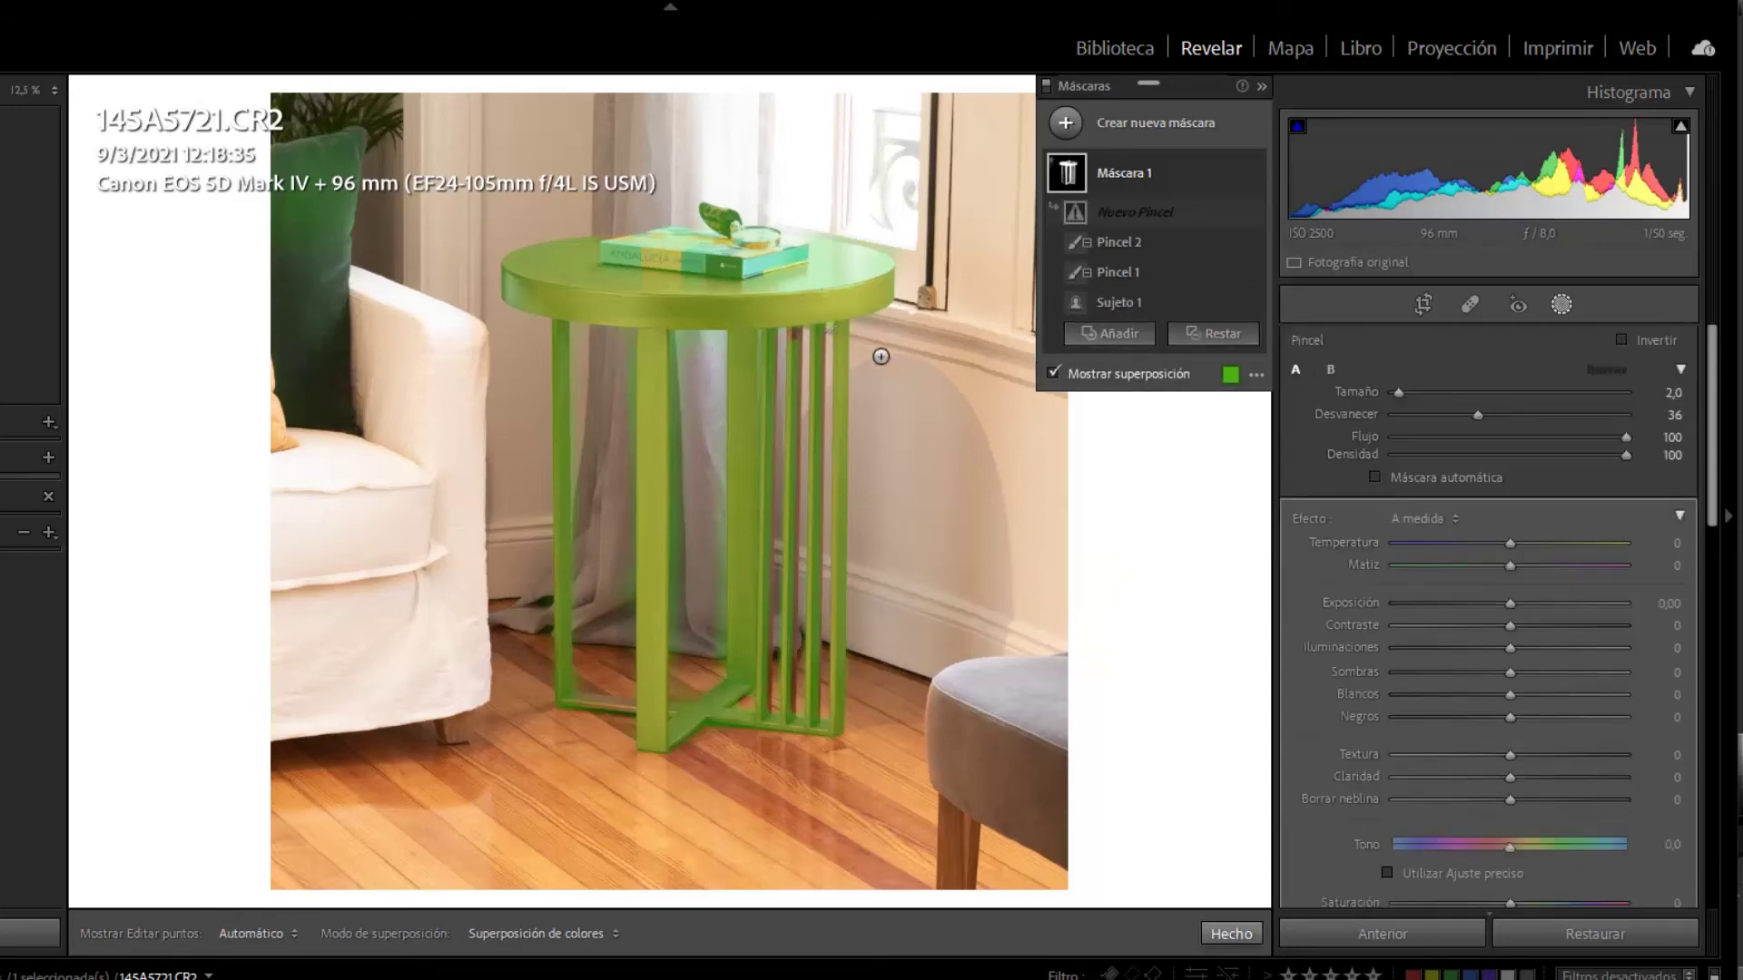
{"action": "key", "text": "h"}
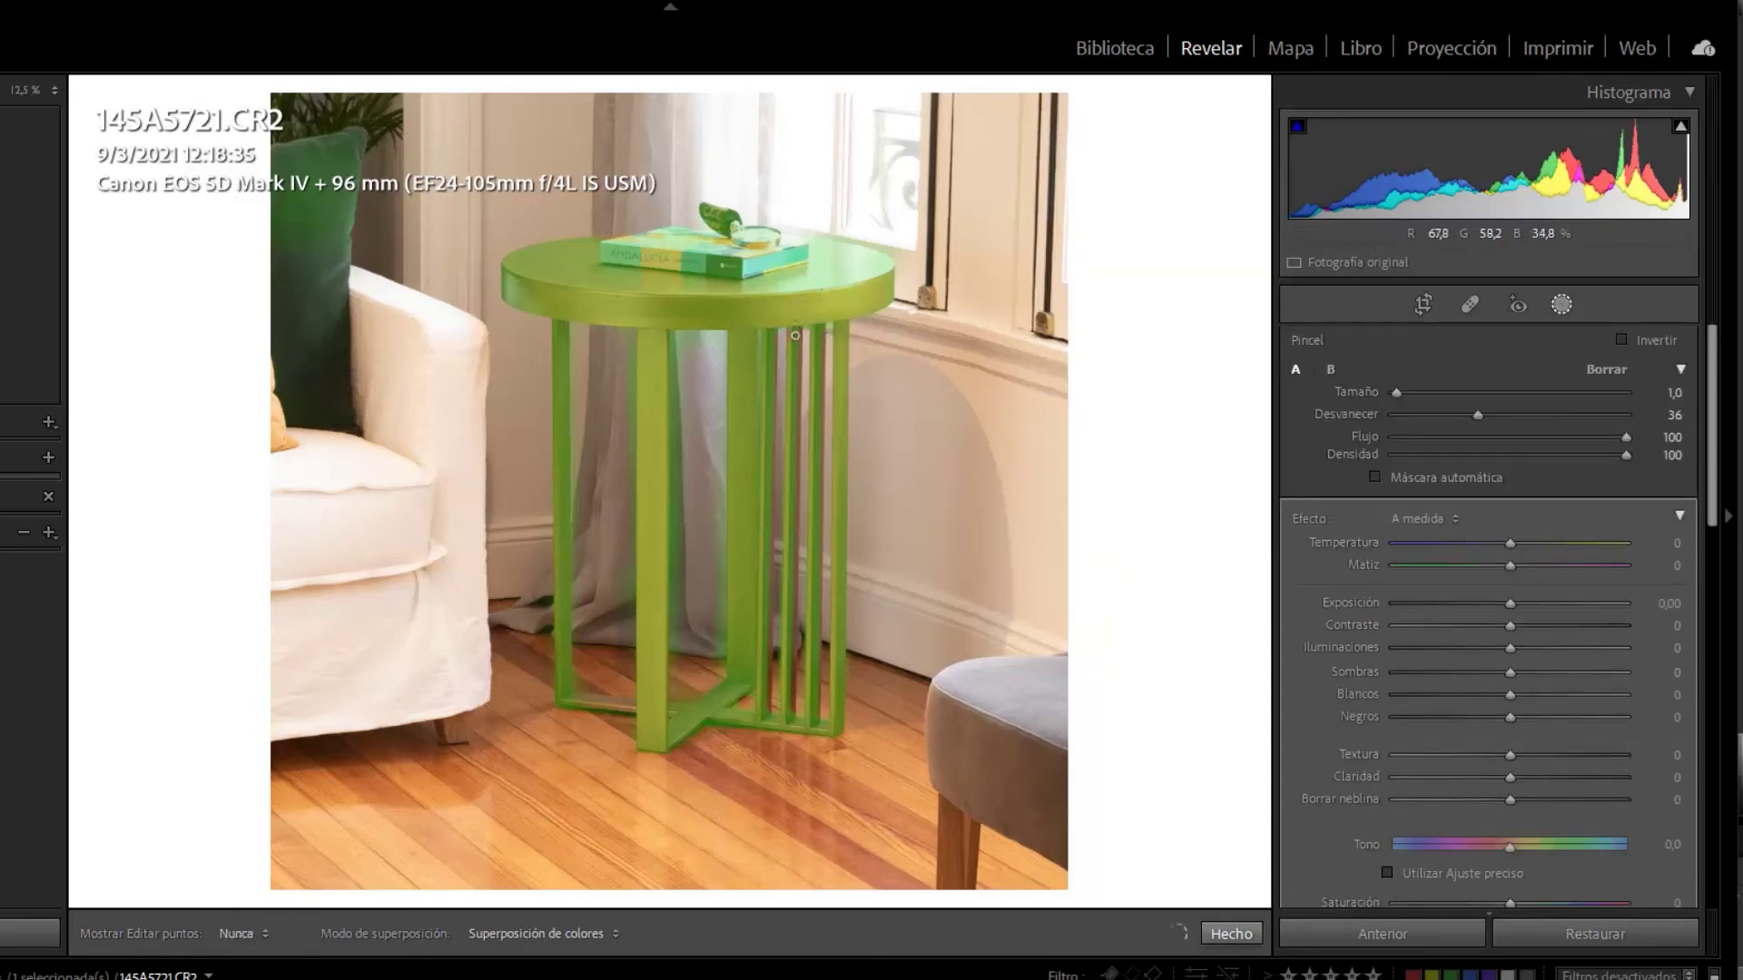
{"action": "key", "text": "alt"}
{"action": "key", "text": "h"}
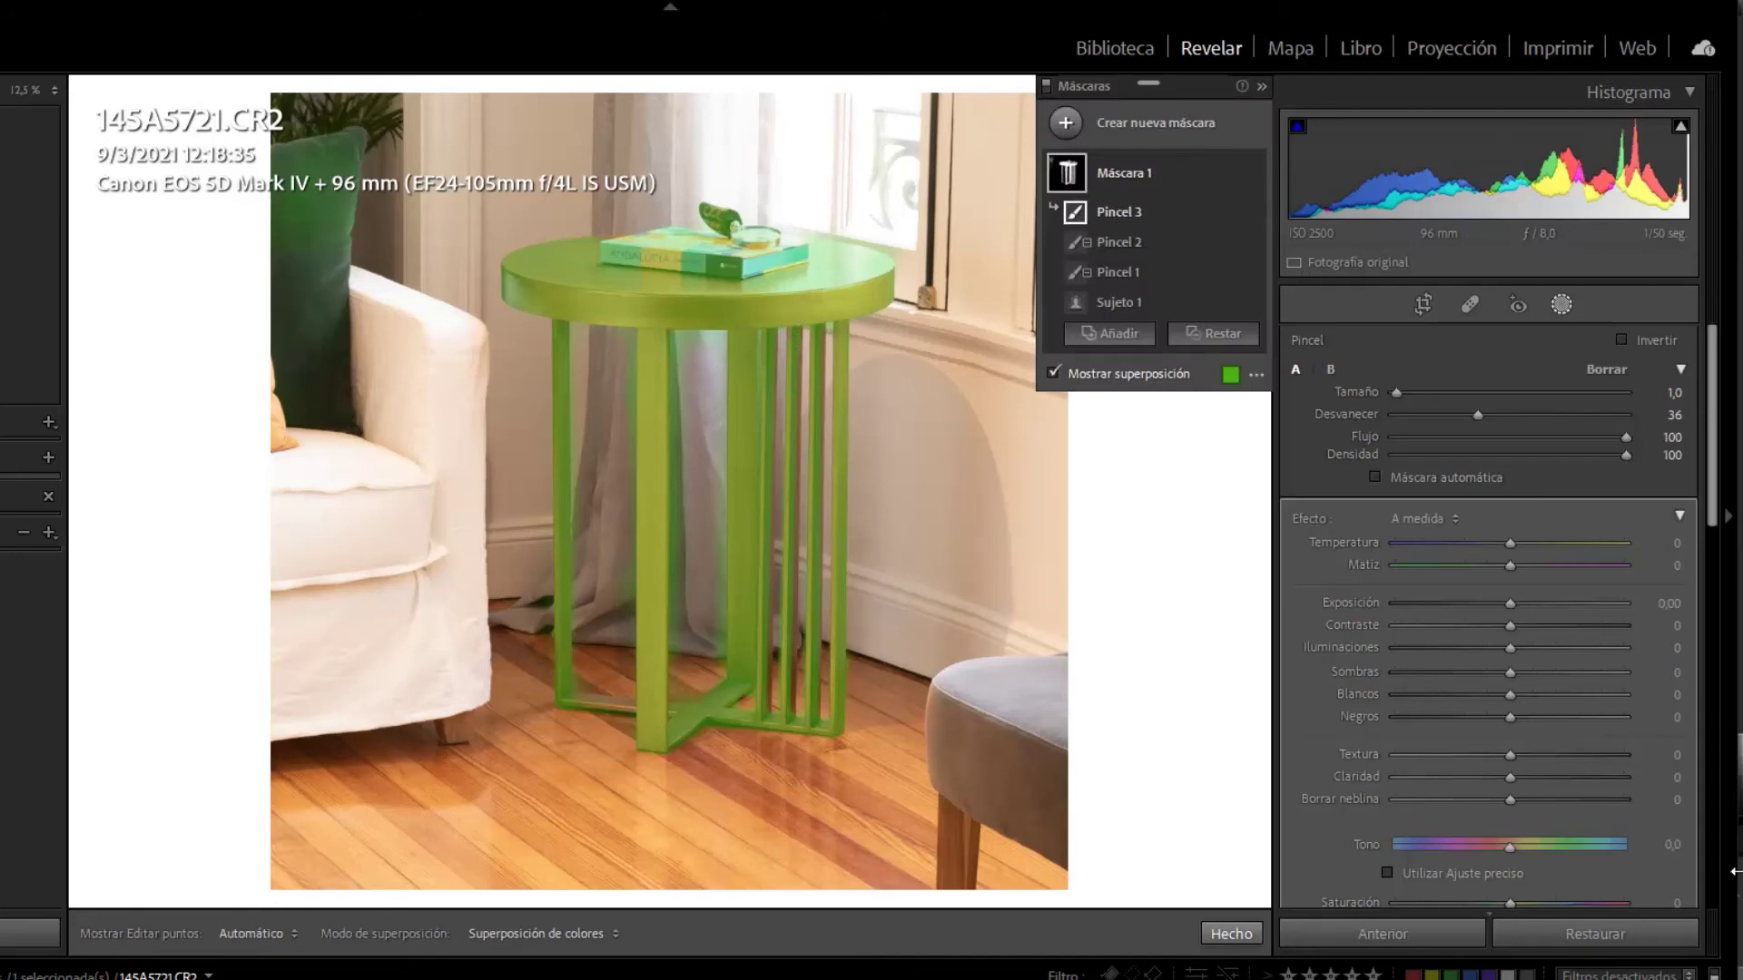
{"action": "left_click", "coordinate": [1052, 374]}
{"action": "left_click", "coordinate": [1052, 374]}
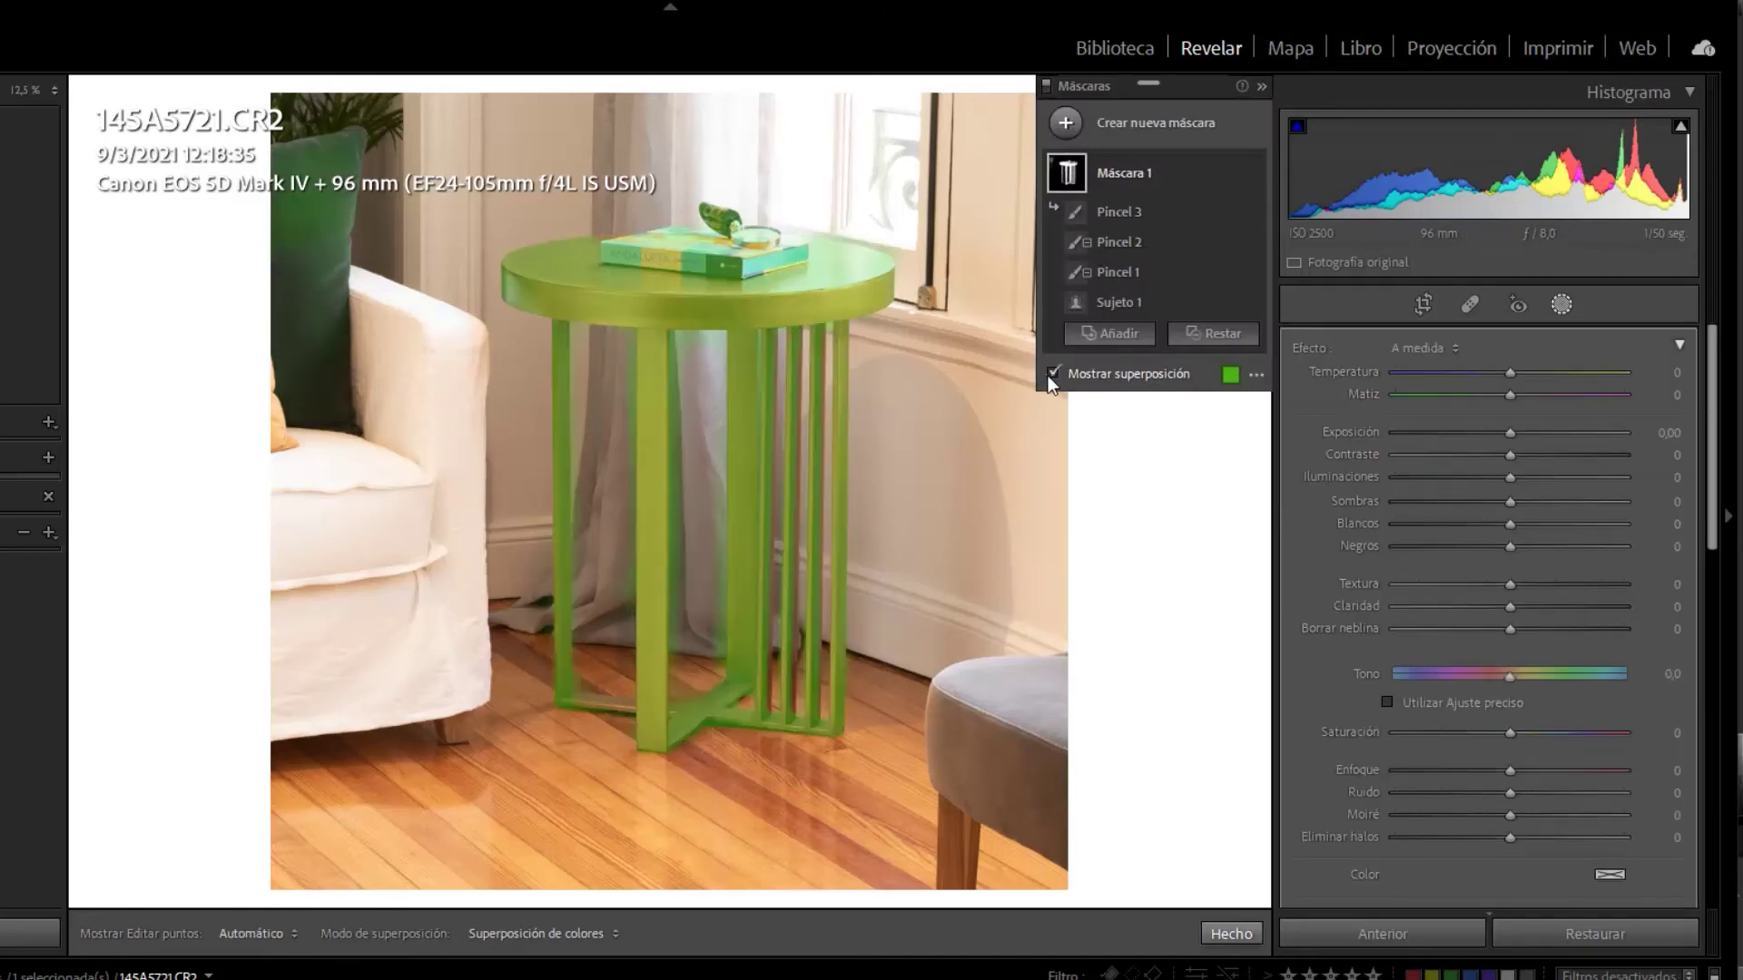
Give the table mask Saturación 62, Claridad 16, Exposición 0,23 and Enfoque 15 with the overlay hidden
{"action": "left_click", "coordinate": [1052, 374]}
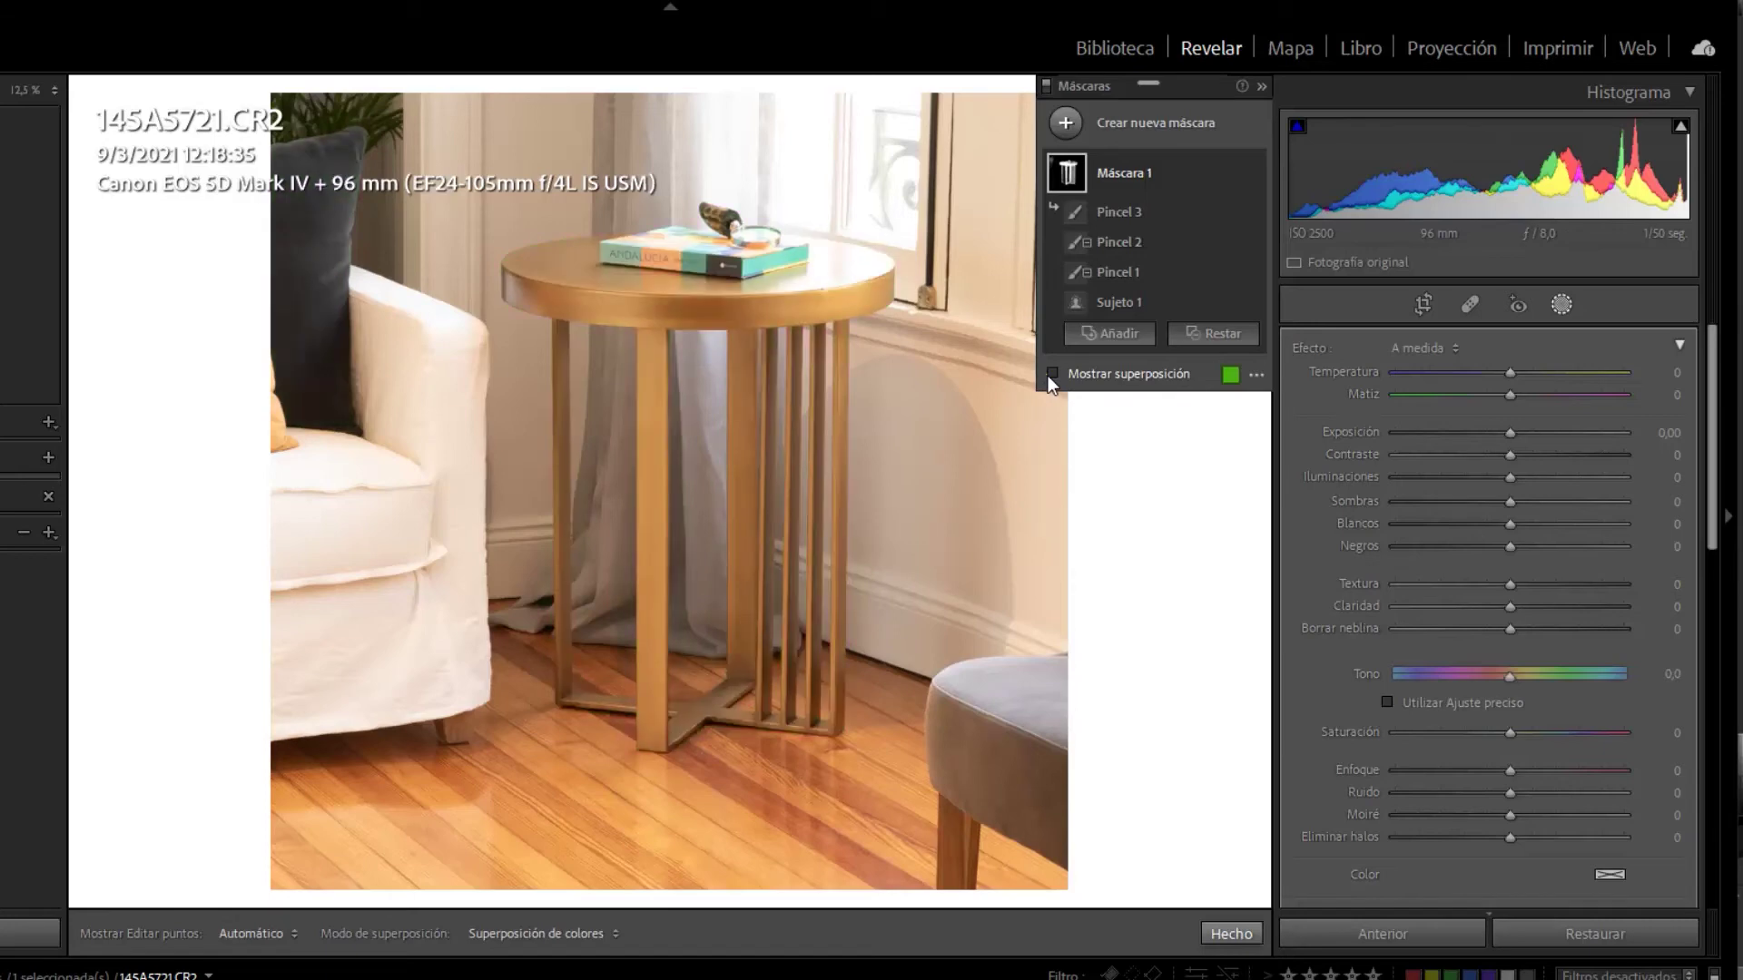
{"action": "left_click_drag", "start_coordinate": [1551, 742], "coordinate": [1581, 766]}
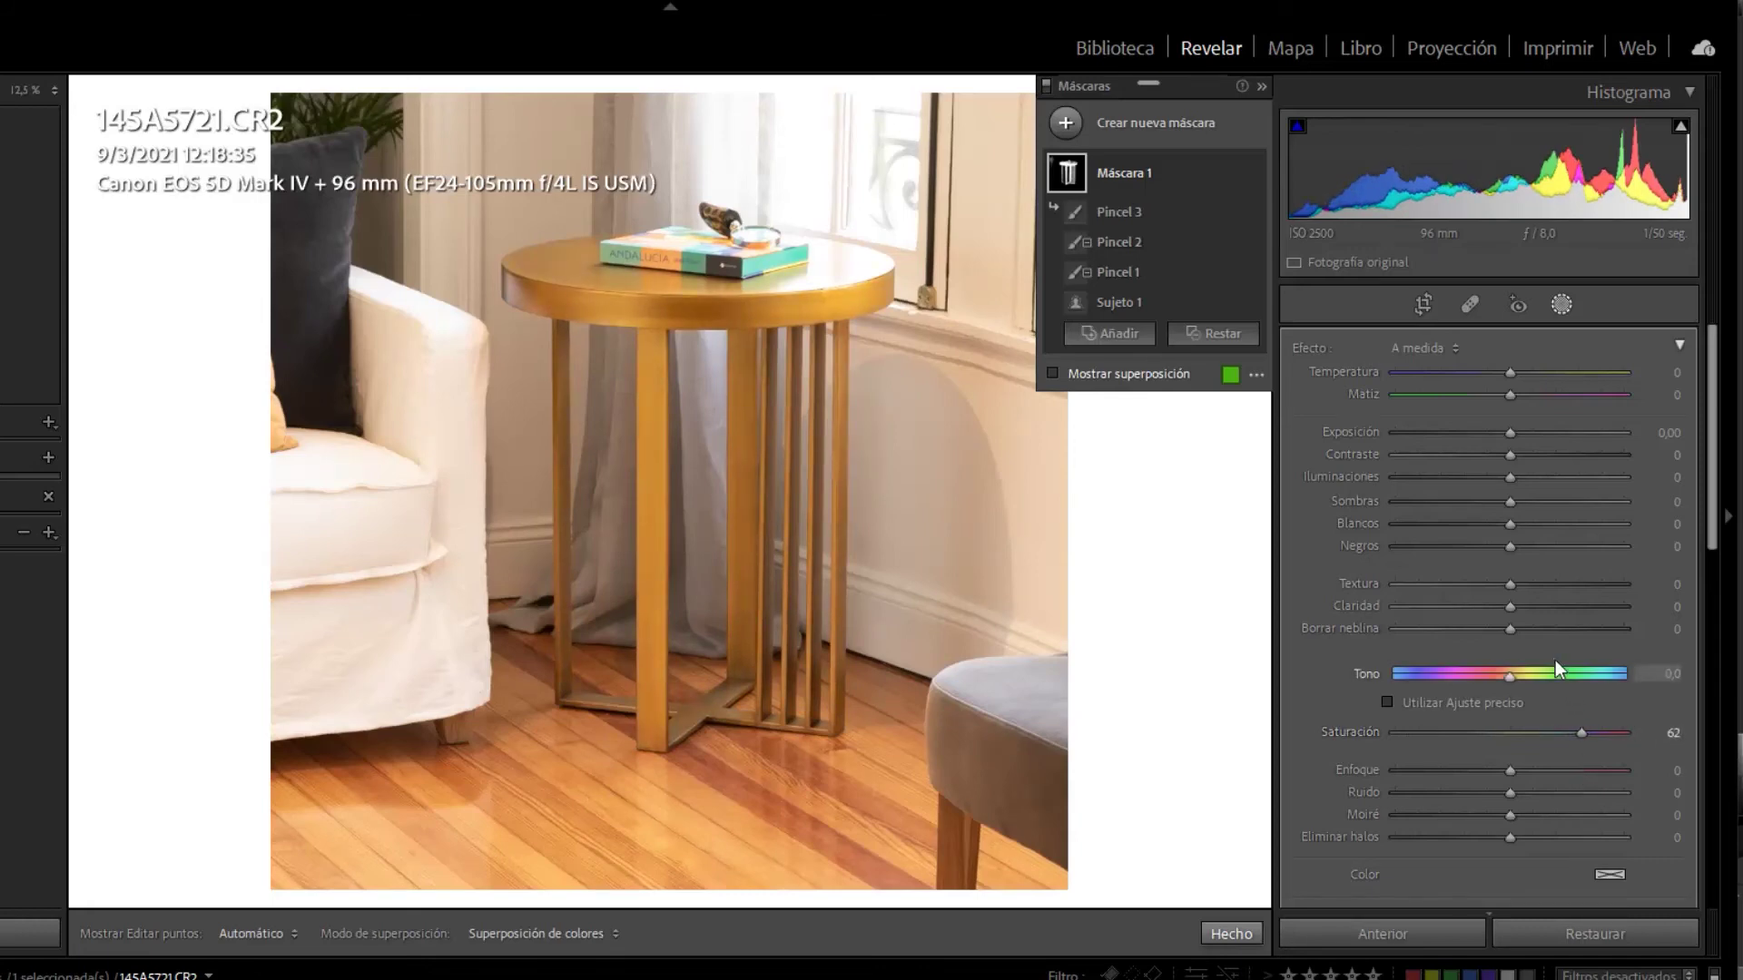
{"action": "left_click_drag", "start_coordinate": [1539, 609], "coordinate": [1528, 608]}
{"action": "left_click_drag", "start_coordinate": [1511, 427], "coordinate": [1518, 423]}
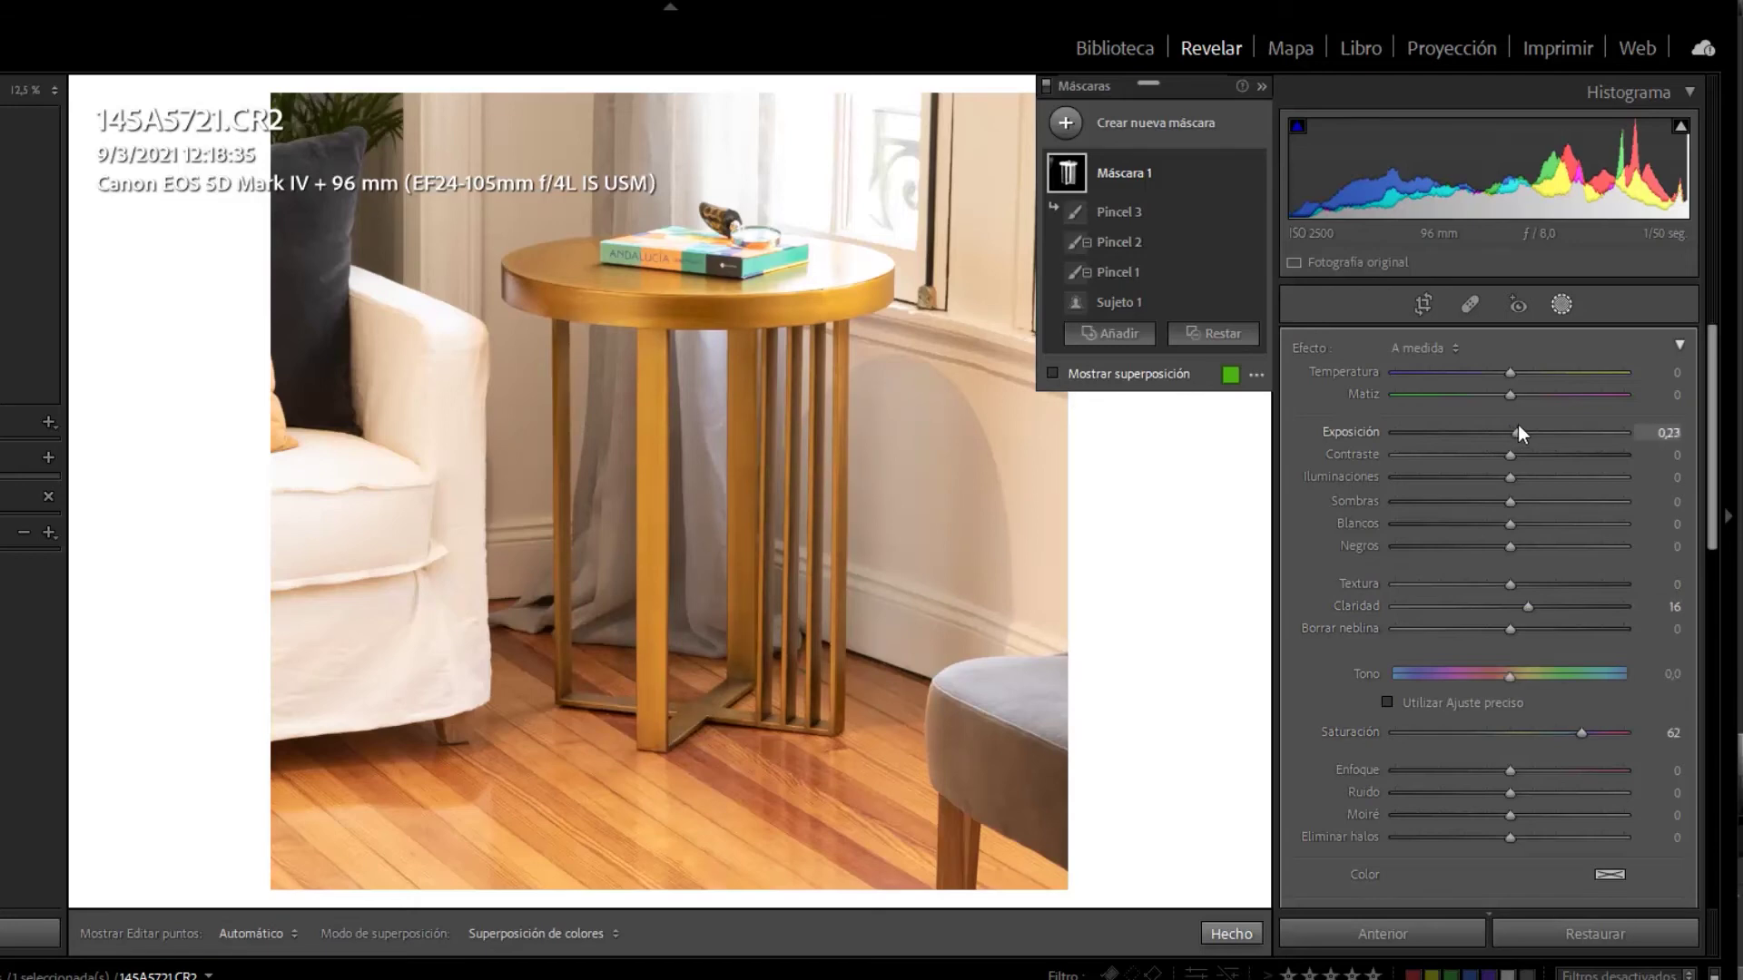
{"action": "left_click_drag", "start_coordinate": [1510, 769], "coordinate": [1539, 781]}
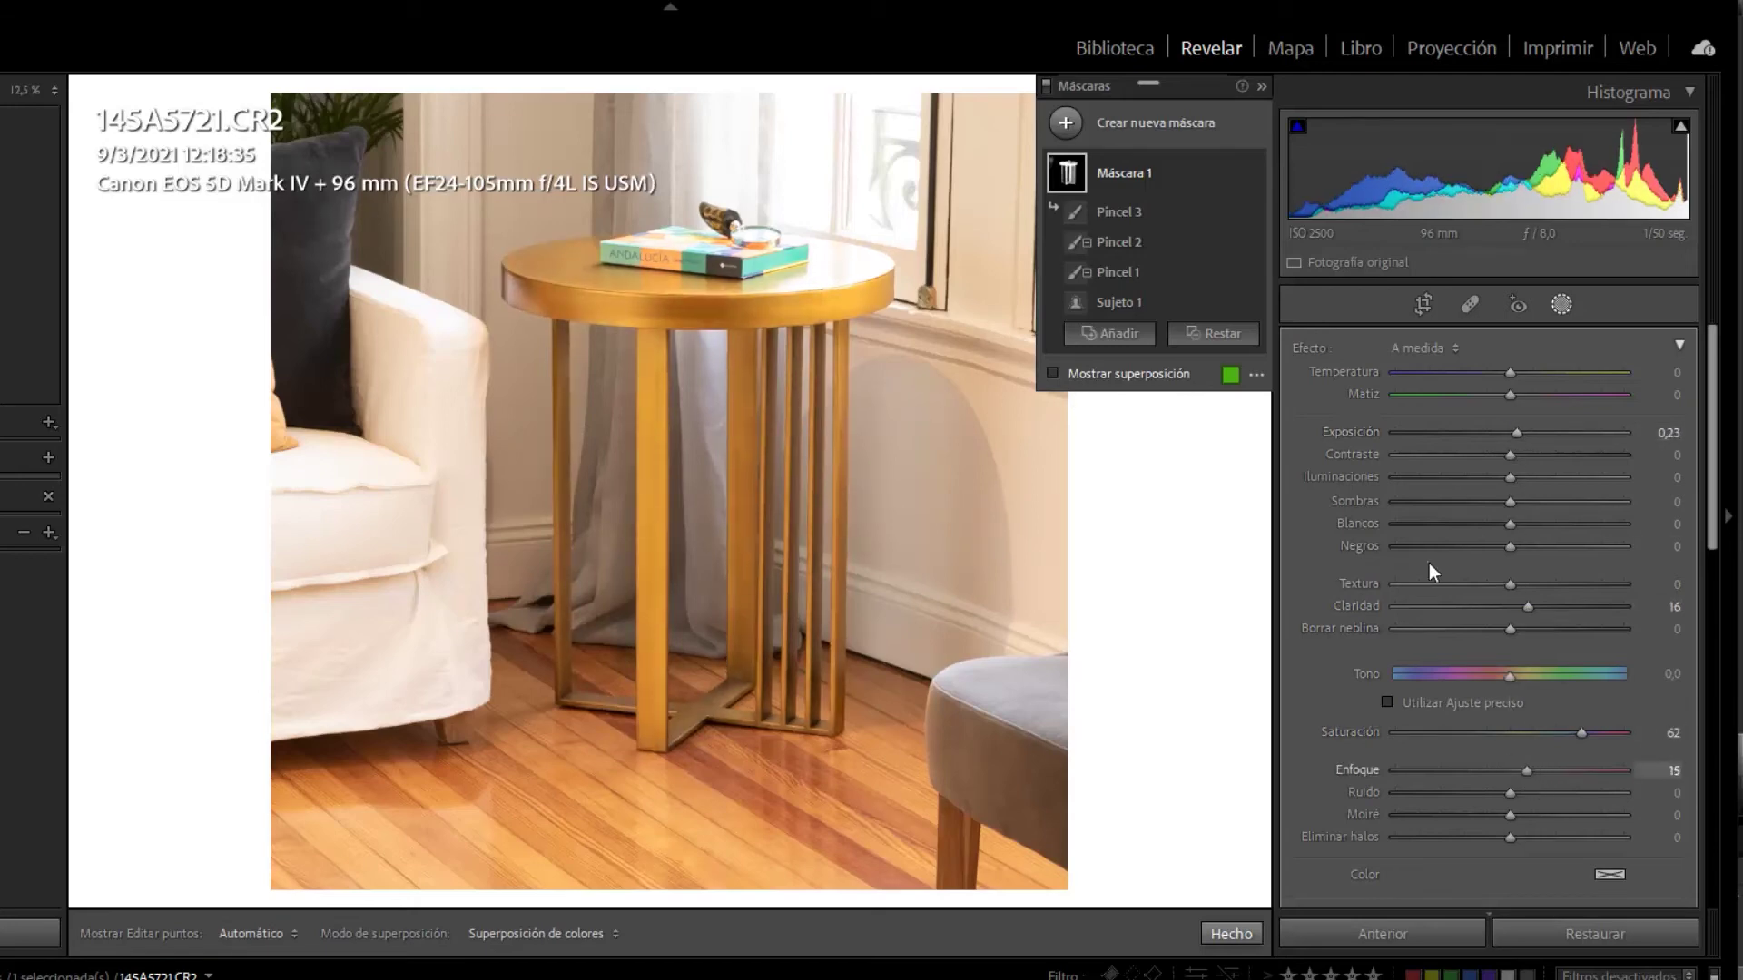
{"action": "left_click", "coordinate": [1048, 84]}
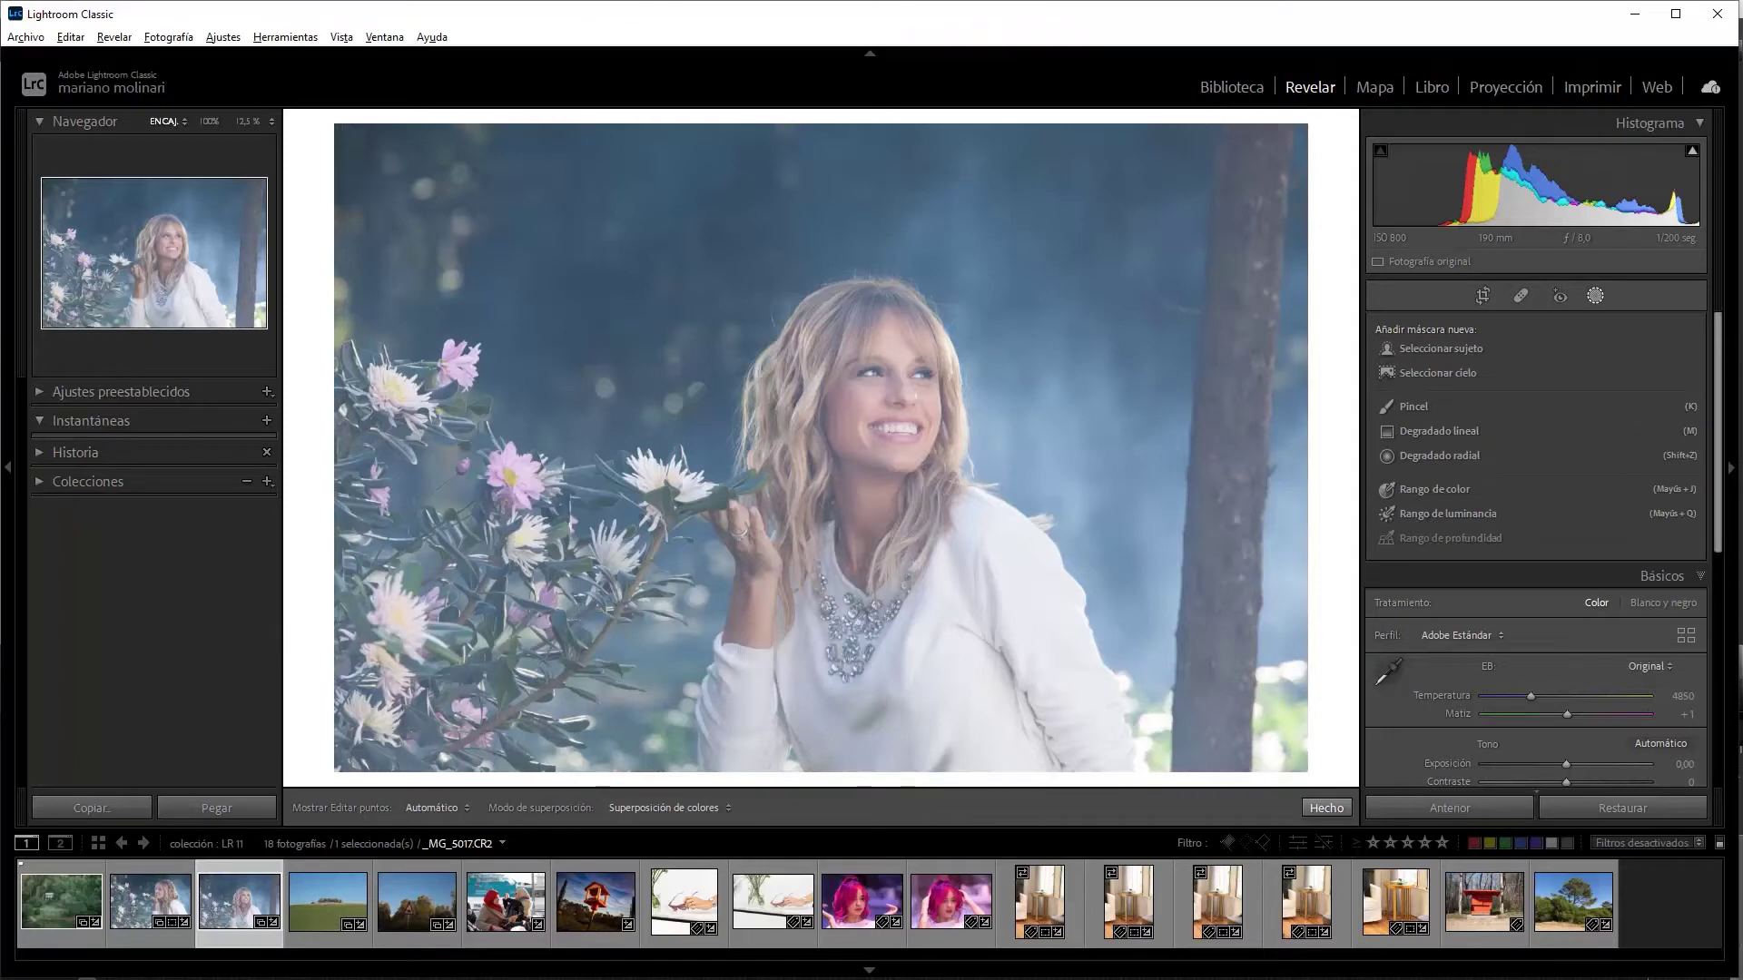
Open the woman-smelling-flowers portrait and create a Seleccionar sujeto mask covering her
{"action": "left_click", "coordinate": [160, 922]}
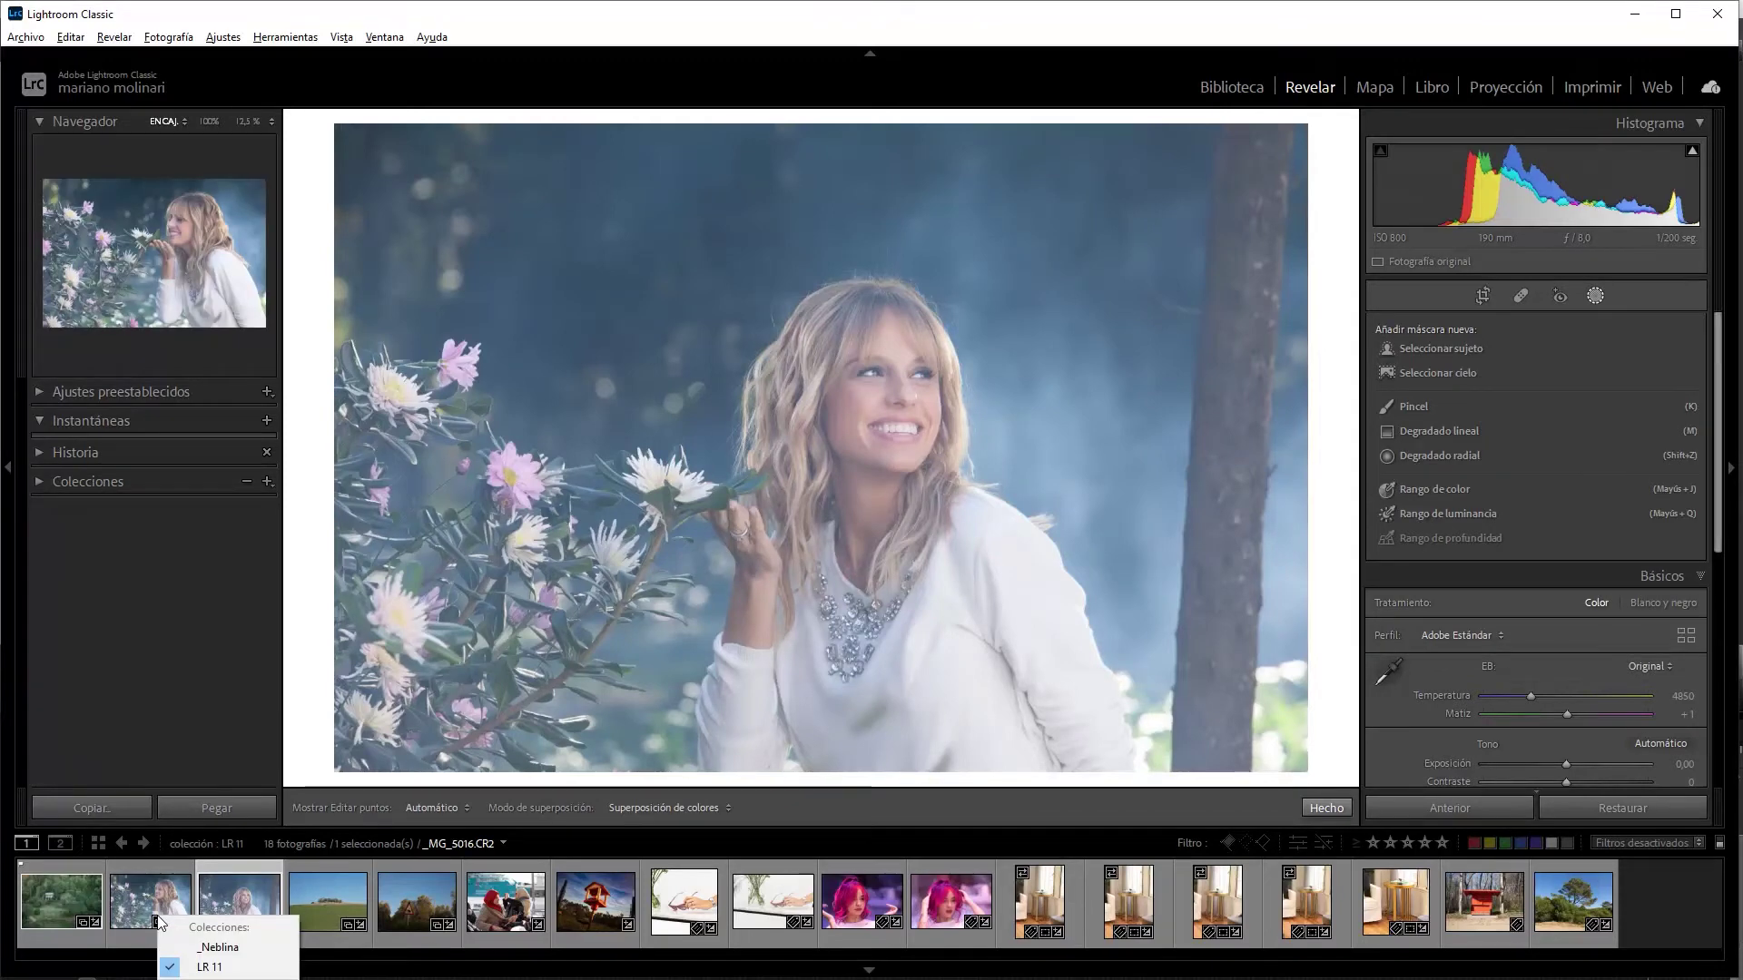
{"action": "left_click", "coordinate": [175, 882]}
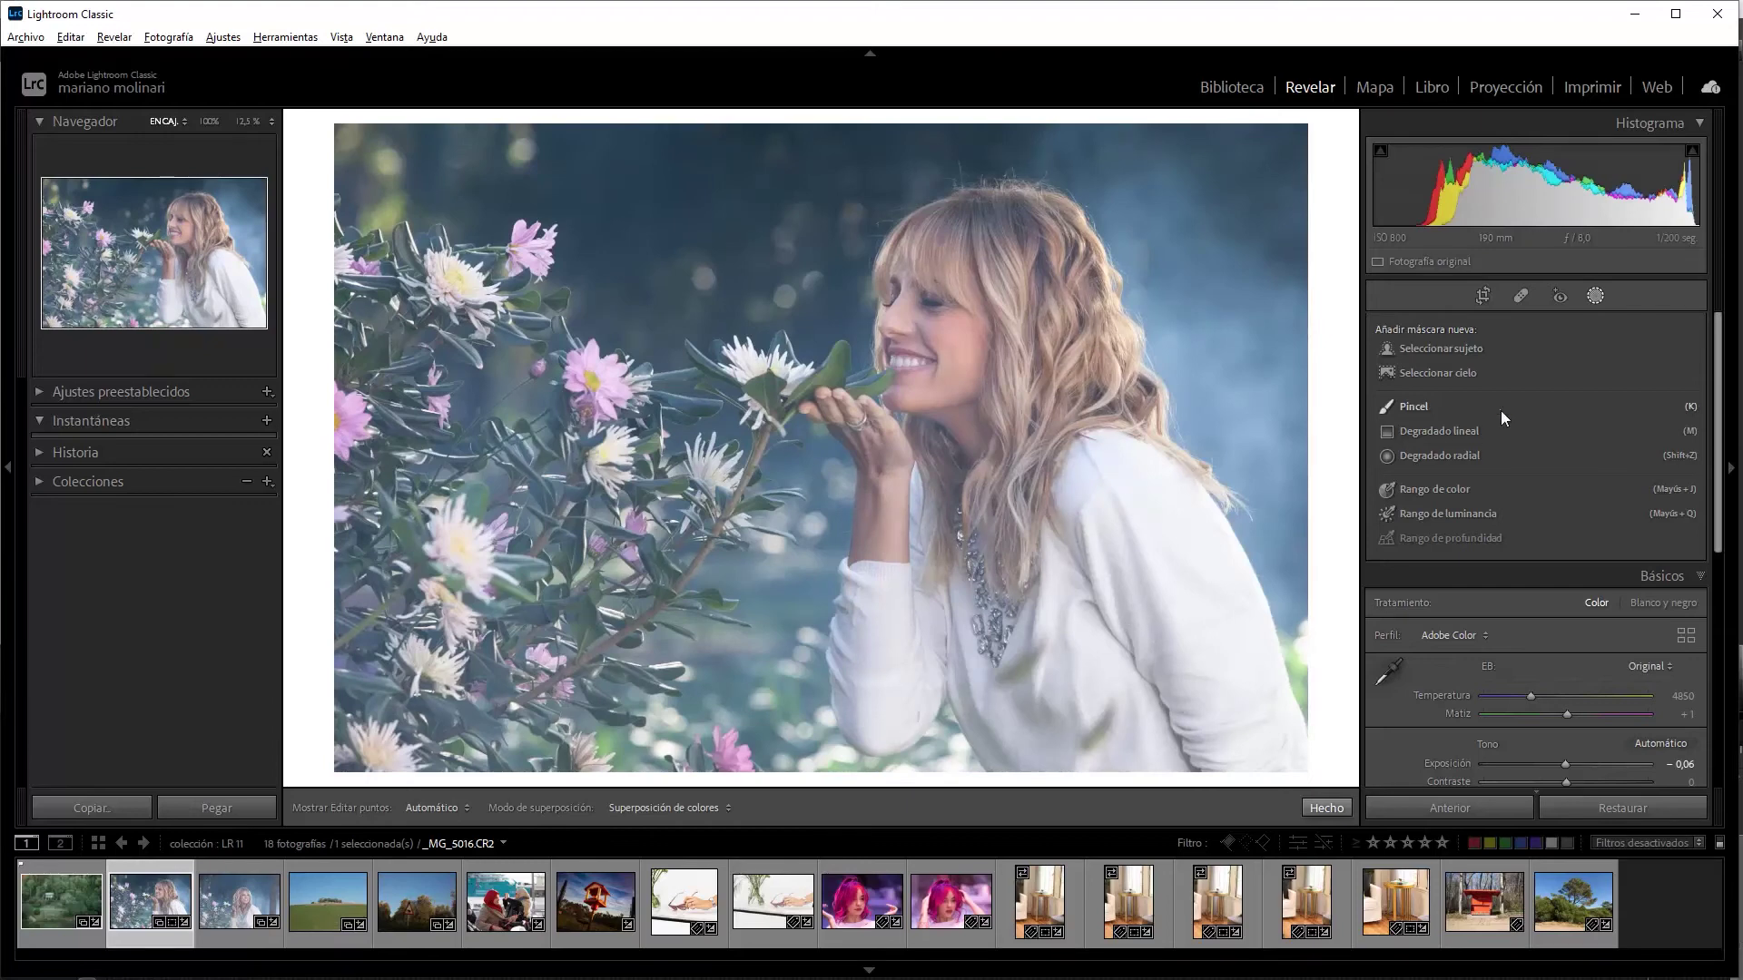
{"action": "left_click", "coordinate": [1474, 350]}
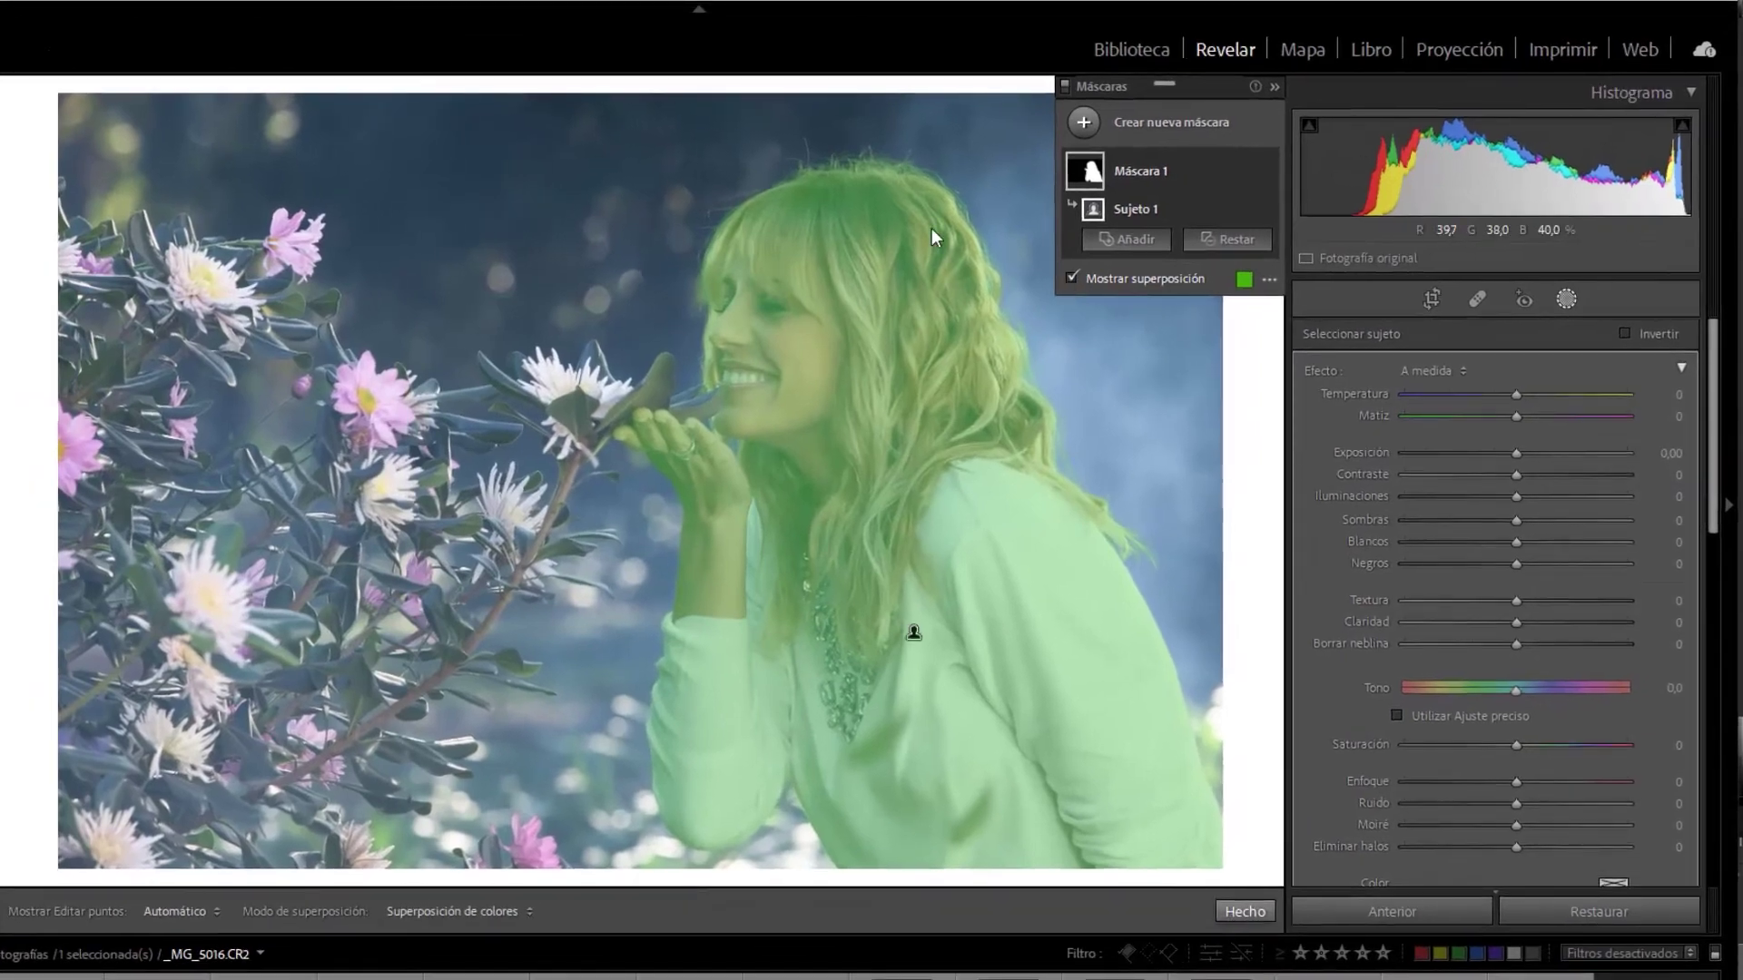
Zoom in to check the mask's hair edge, return to Fit view, and hide the overlay
{"action": "left_click", "coordinate": [931, 227]}
{"action": "left_click_drag", "start_coordinate": [930, 237], "coordinate": [389, 438]}
{"action": "left_click_drag", "start_coordinate": [591, 700], "coordinate": [570, 333]}
{"action": "left_click_drag", "start_coordinate": [669, 708], "coordinate": [630, 249]}
{"action": "left_click_drag", "start_coordinate": [890, 458], "coordinate": [432, 440]}
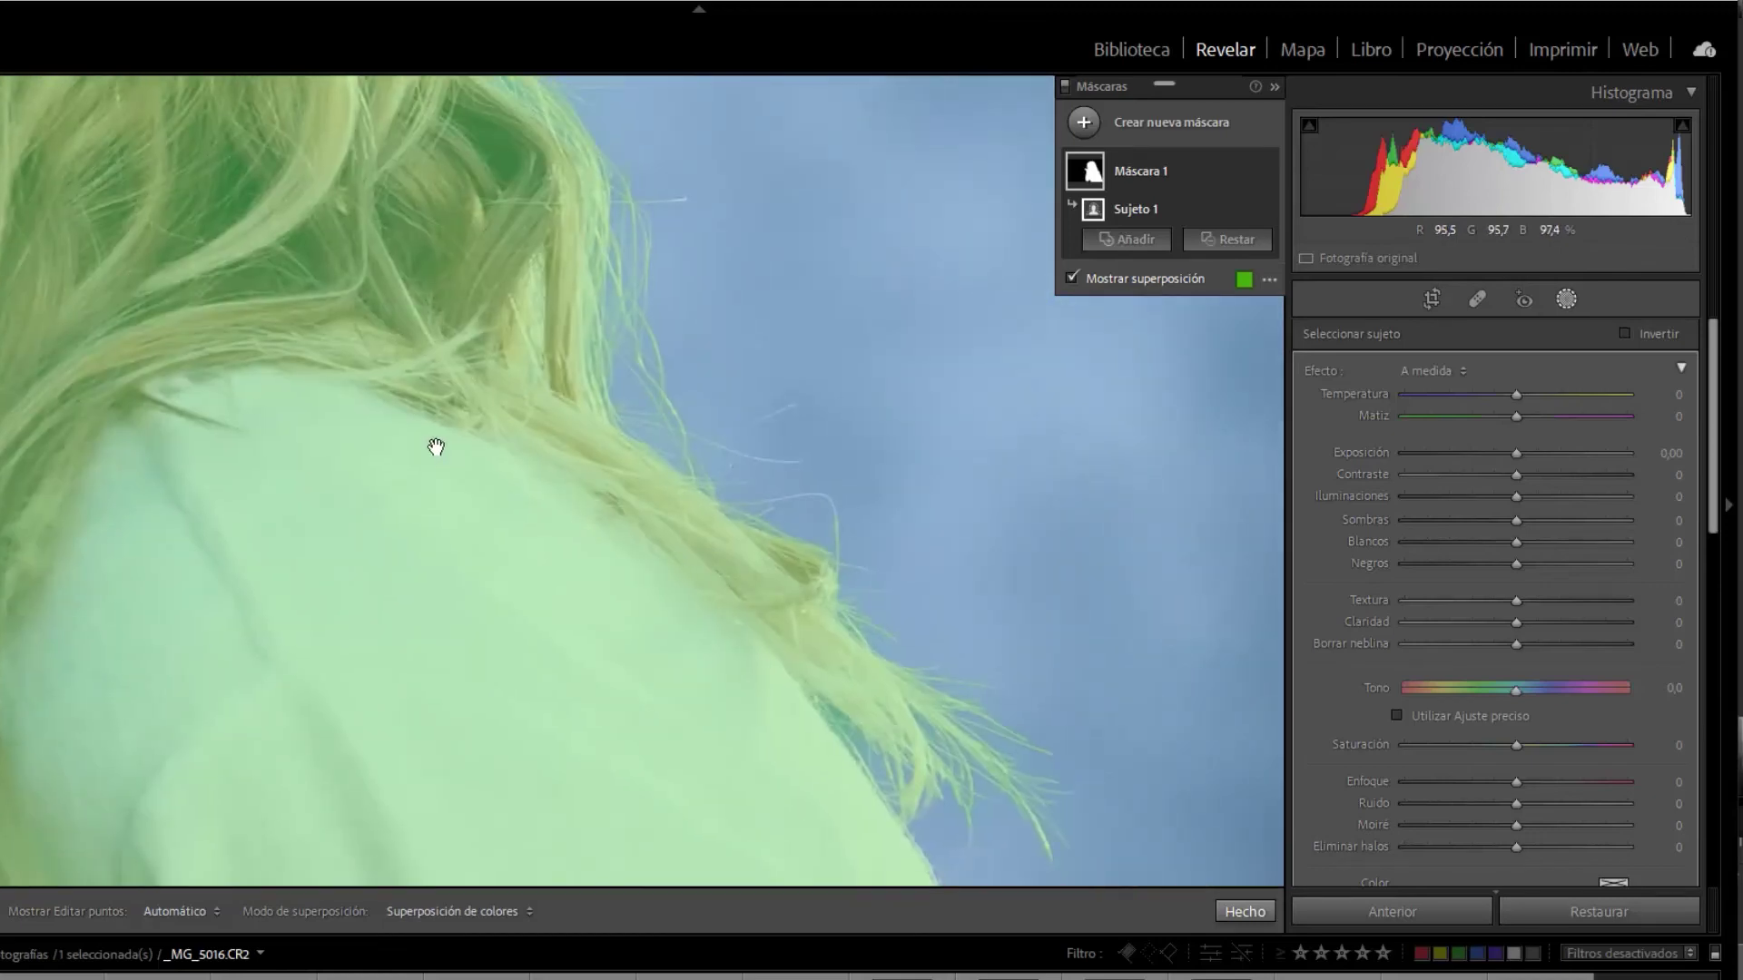
{"action": "left_click", "coordinate": [1173, 672]}
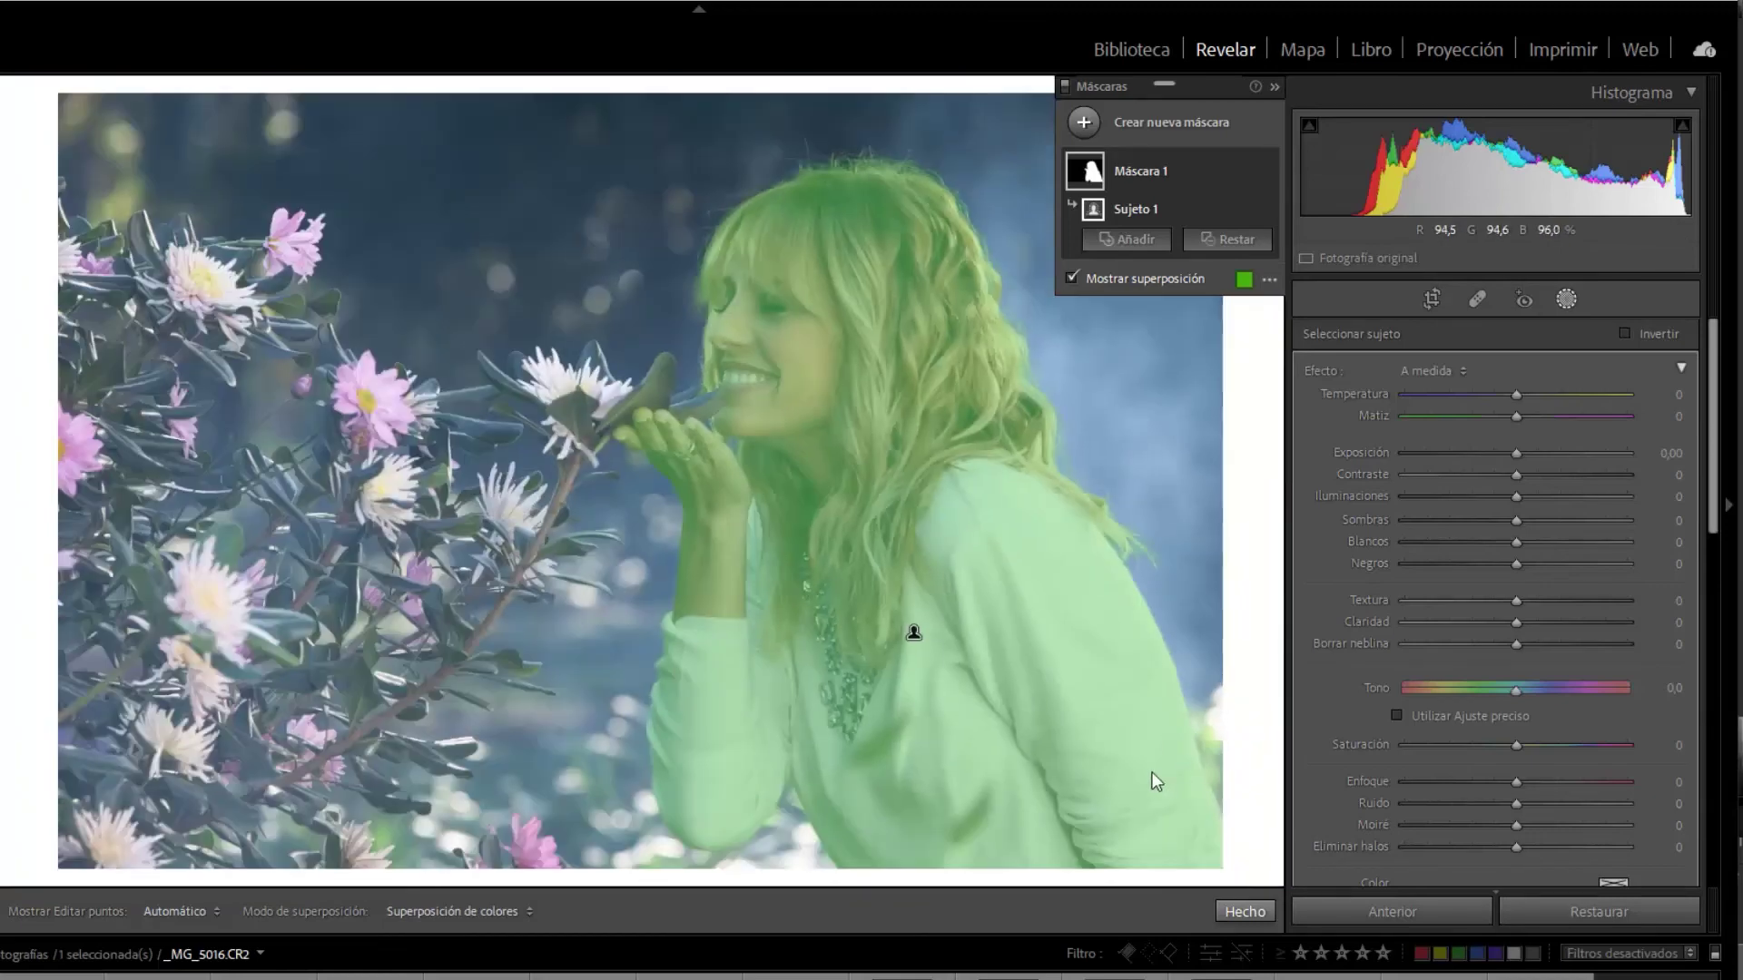
{"action": "left_click", "coordinate": [1072, 278]}
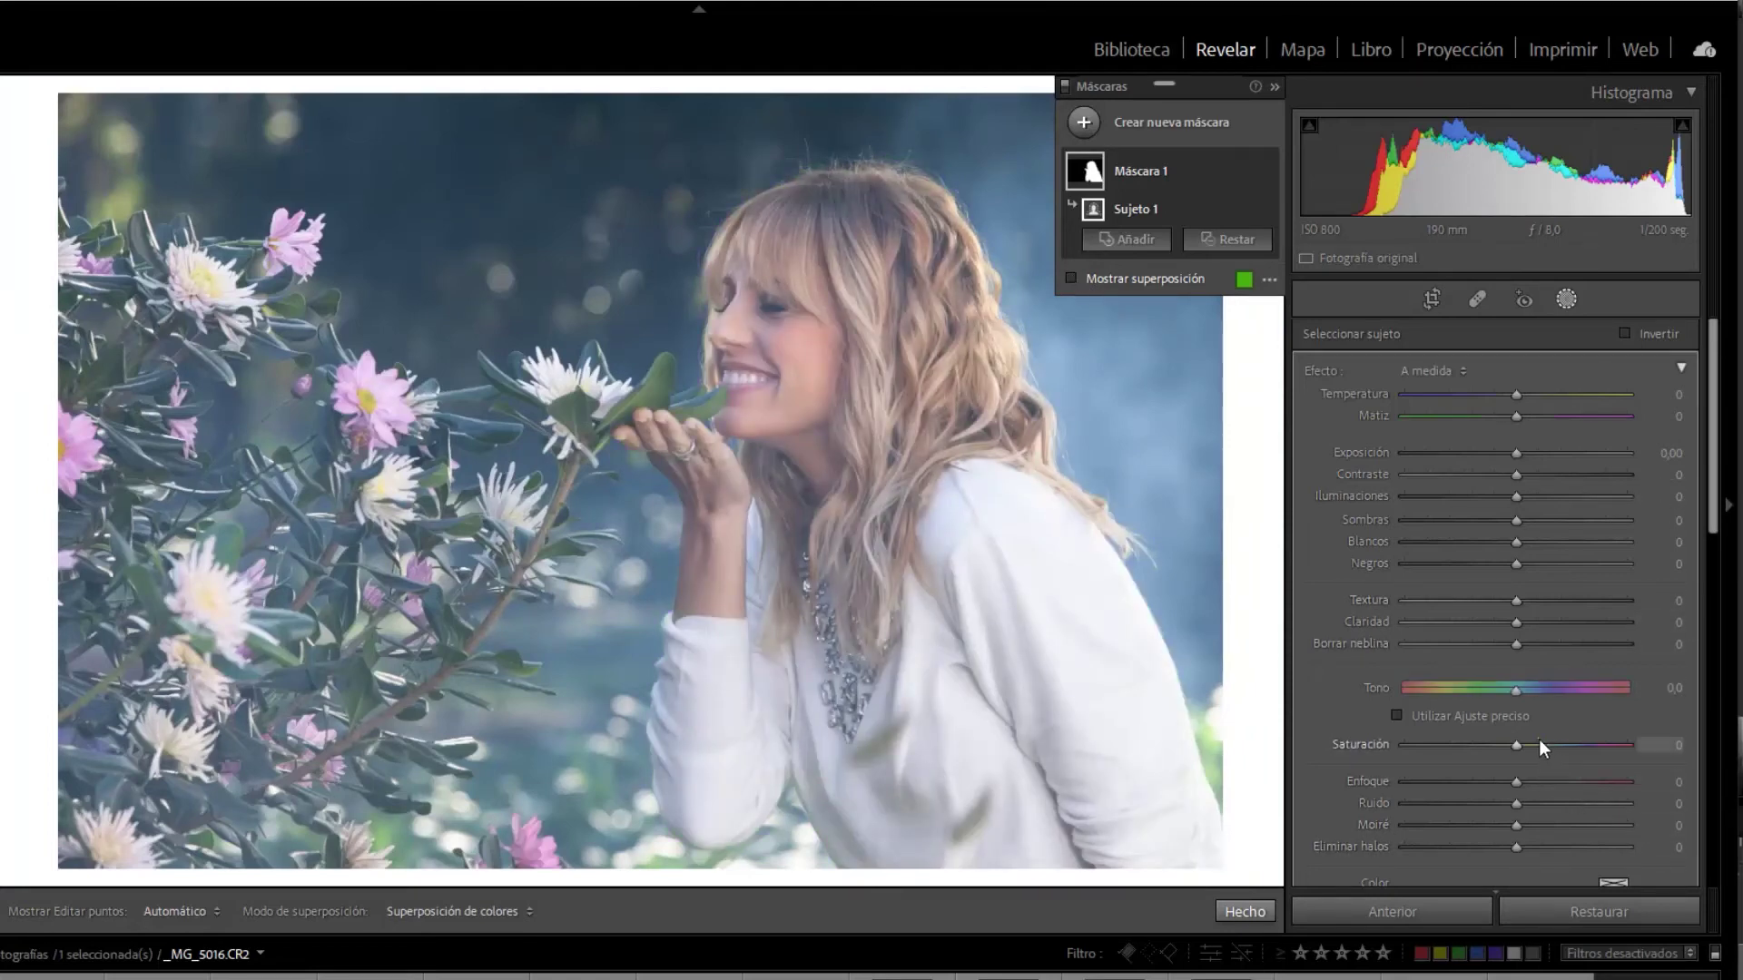
Set the woman's mask to Saturación 46, Temperatura 17, Matiz 16 and Enfoque 17
{"action": "mouse_move", "coordinate": [1538, 739]}
{"action": "left_mouse_down"}
{"action": "mouse_move", "coordinate": [1598, 737]}
{"action": "mouse_move", "coordinate": [1566, 754]}
{"action": "left_mouse_up"}
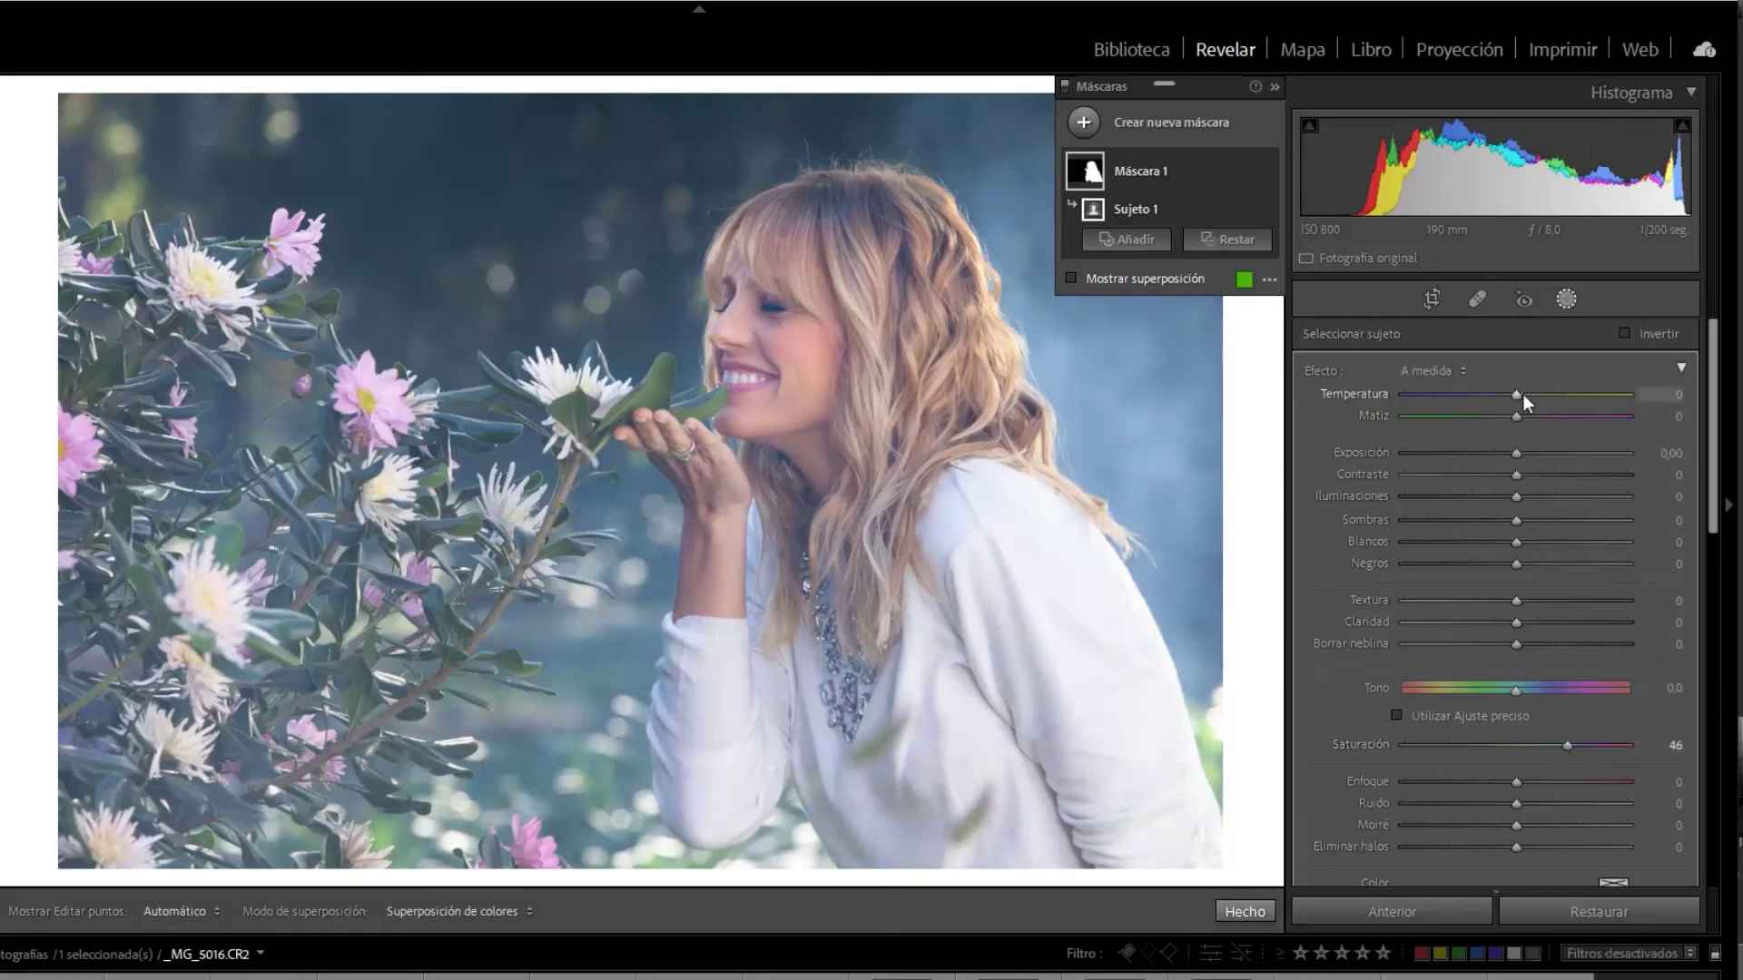
{"action": "left_click_drag", "start_coordinate": [1524, 394], "coordinate": [1534, 394]}
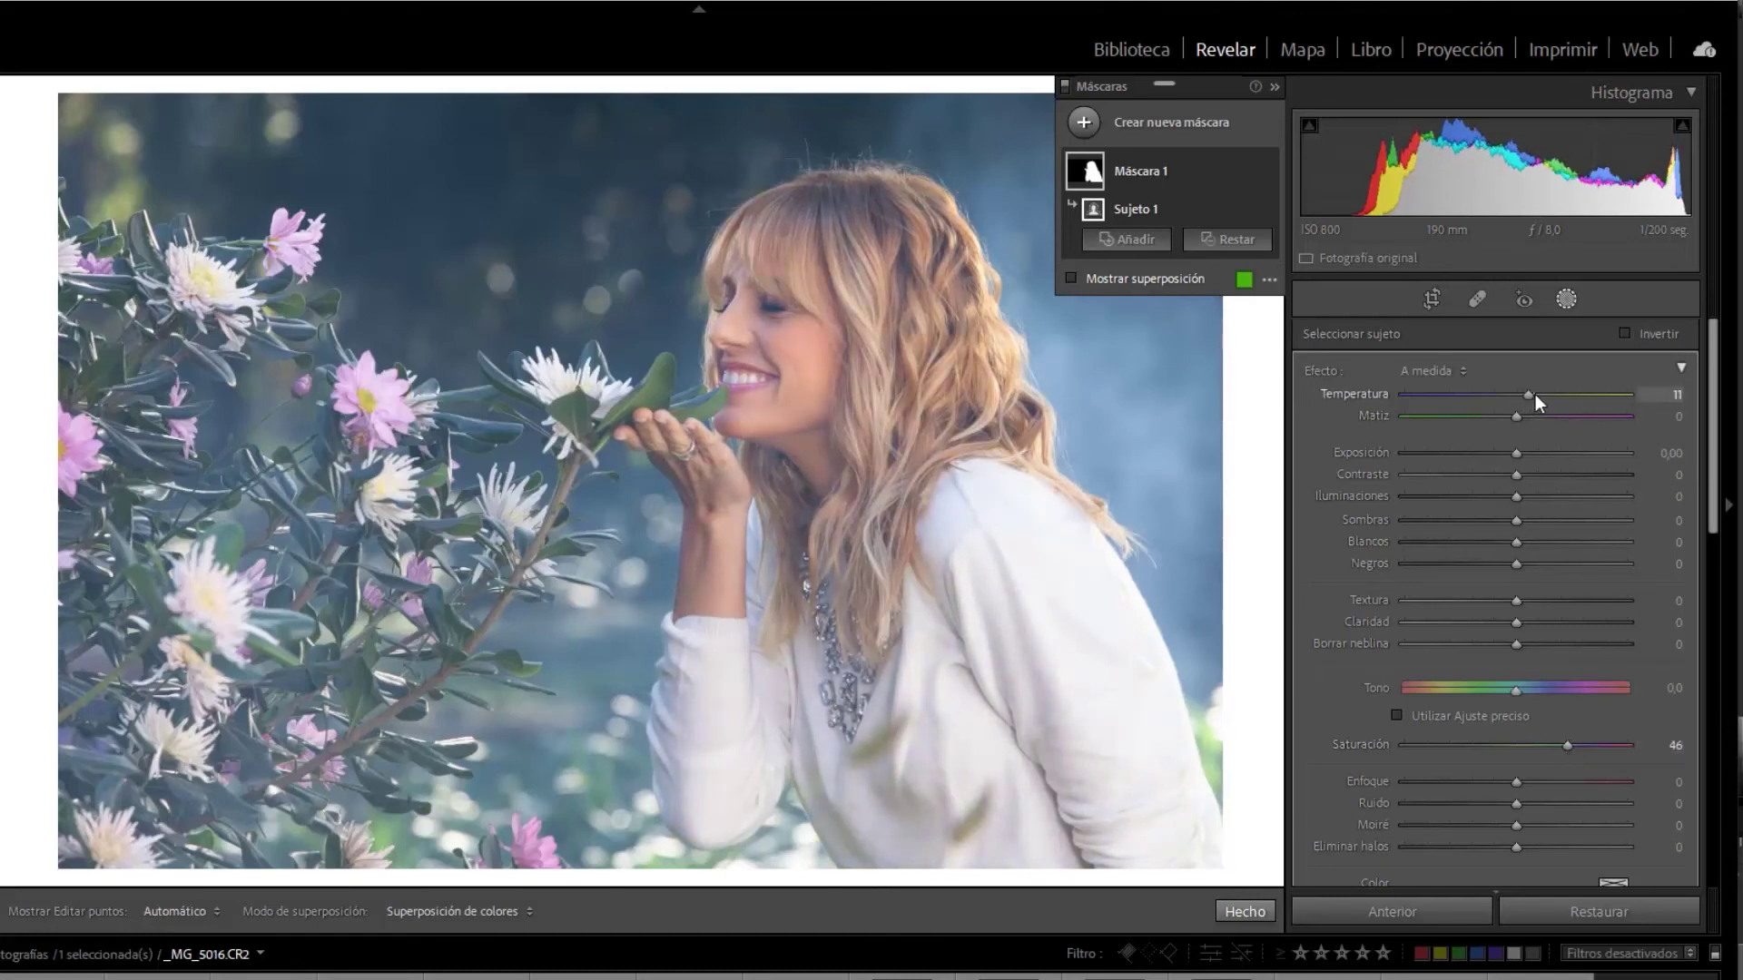
{"action": "mouse_move", "coordinate": [1523, 416]}
{"action": "left_mouse_down"}
{"action": "mouse_move", "coordinate": [1543, 415]}
{"action": "mouse_move", "coordinate": [1534, 394]}
{"action": "left_mouse_up"}
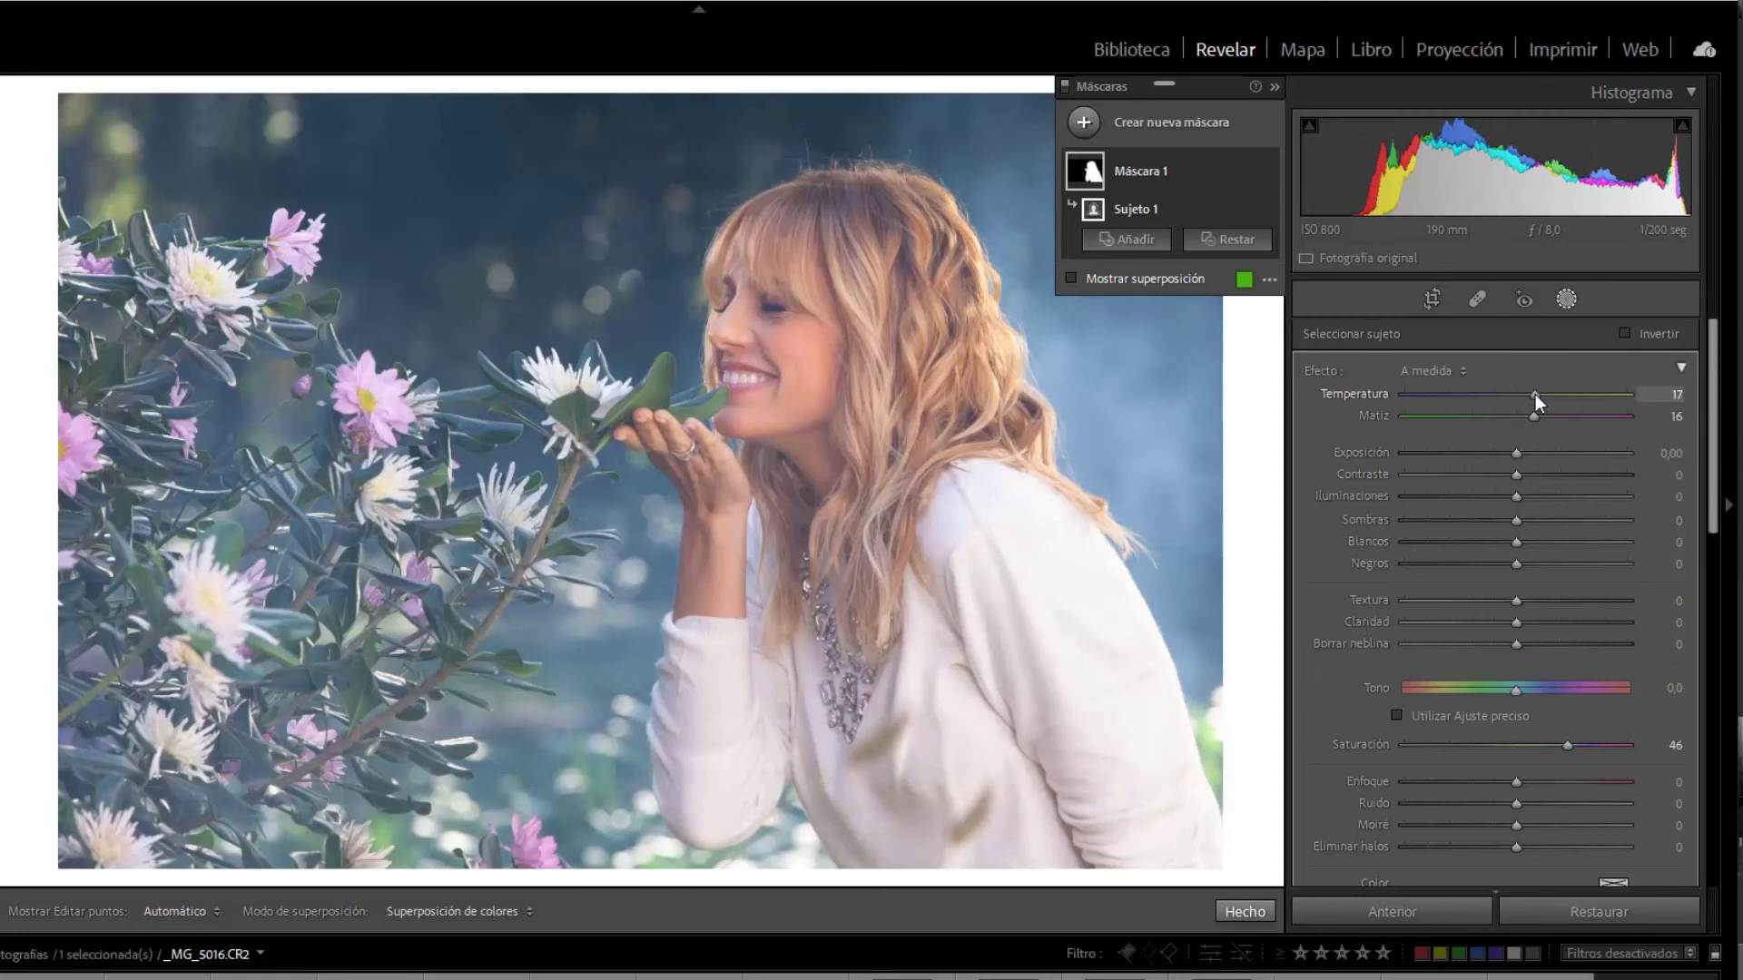
{"action": "left_click_drag", "start_coordinate": [1517, 782], "coordinate": [1534, 782]}
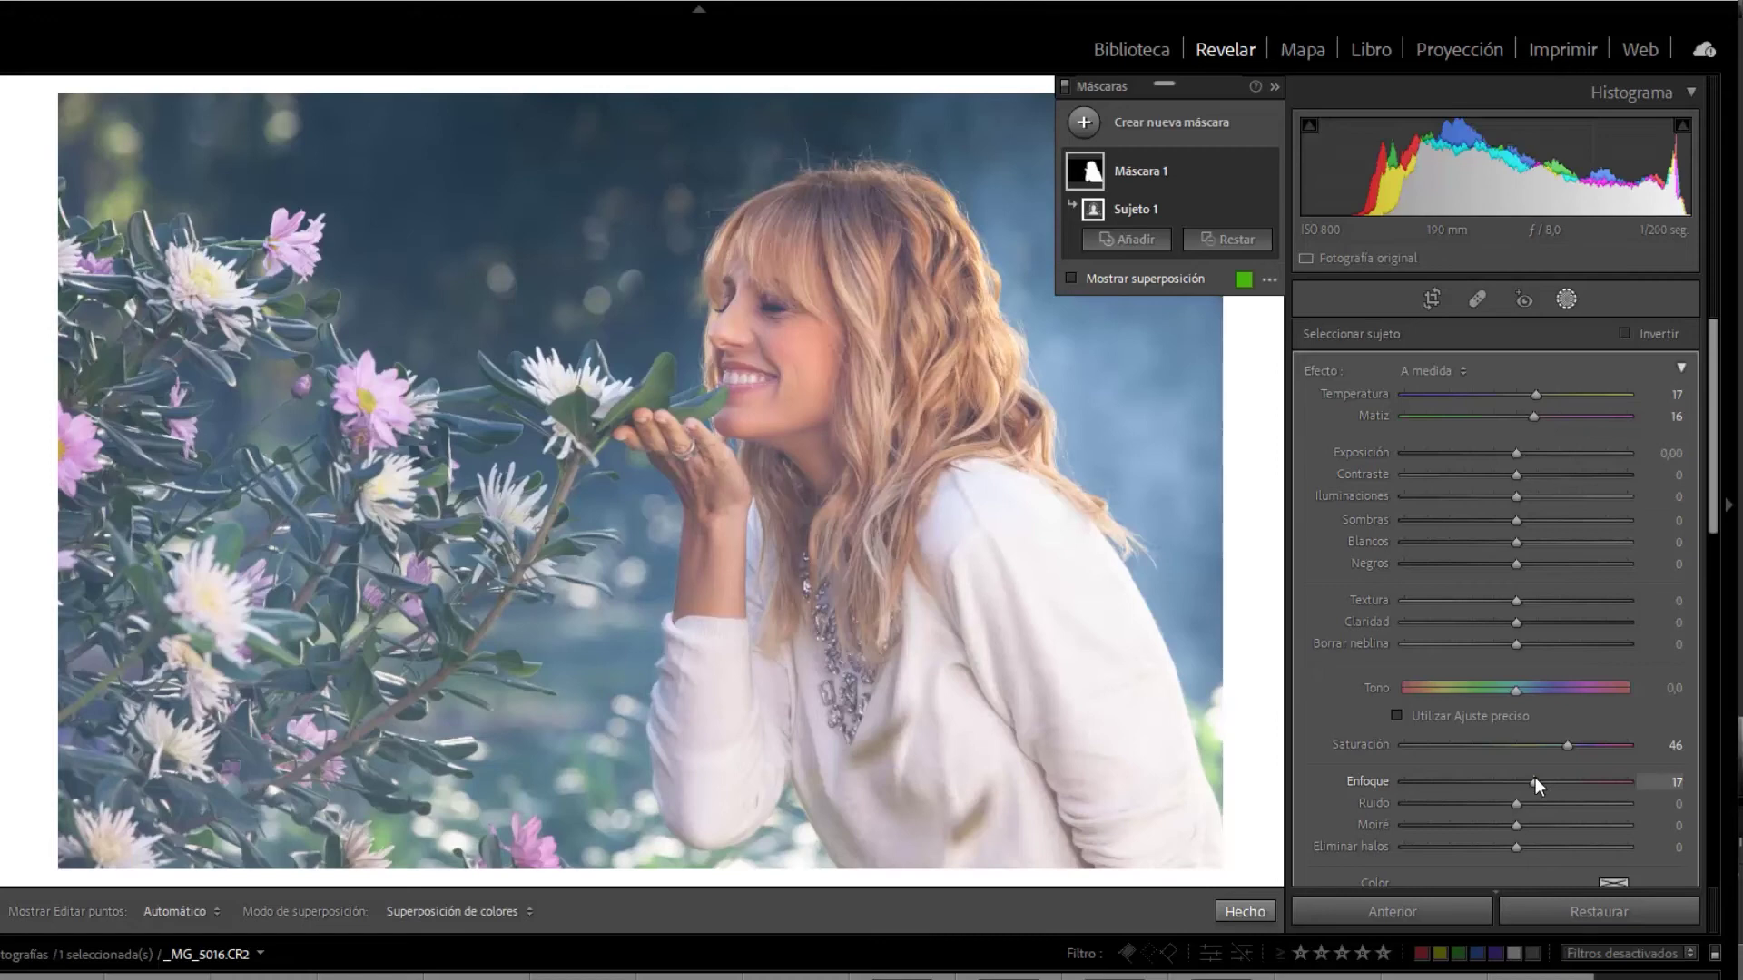
Duplicate Máscara 1 to create Máscara 1 Copy
{"action": "left_click", "coordinate": [1195, 167]}
{"action": "left_click", "coordinate": [1247, 170]}
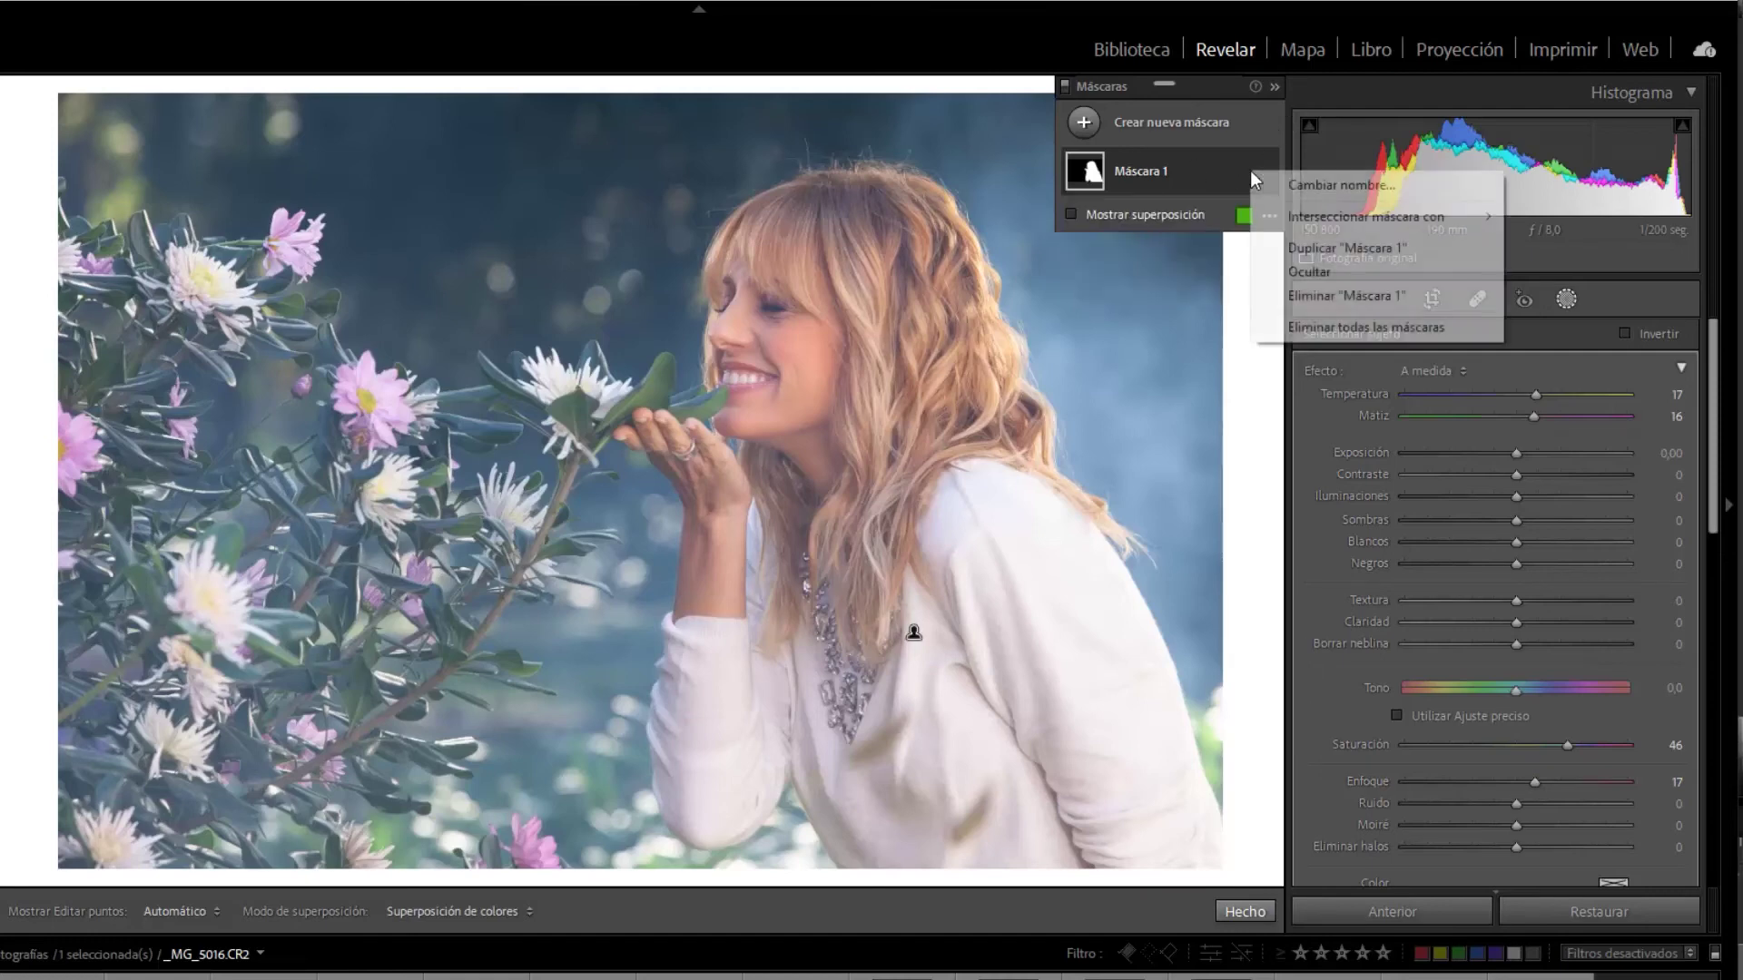
{"action": "left_click", "coordinate": [1314, 247]}
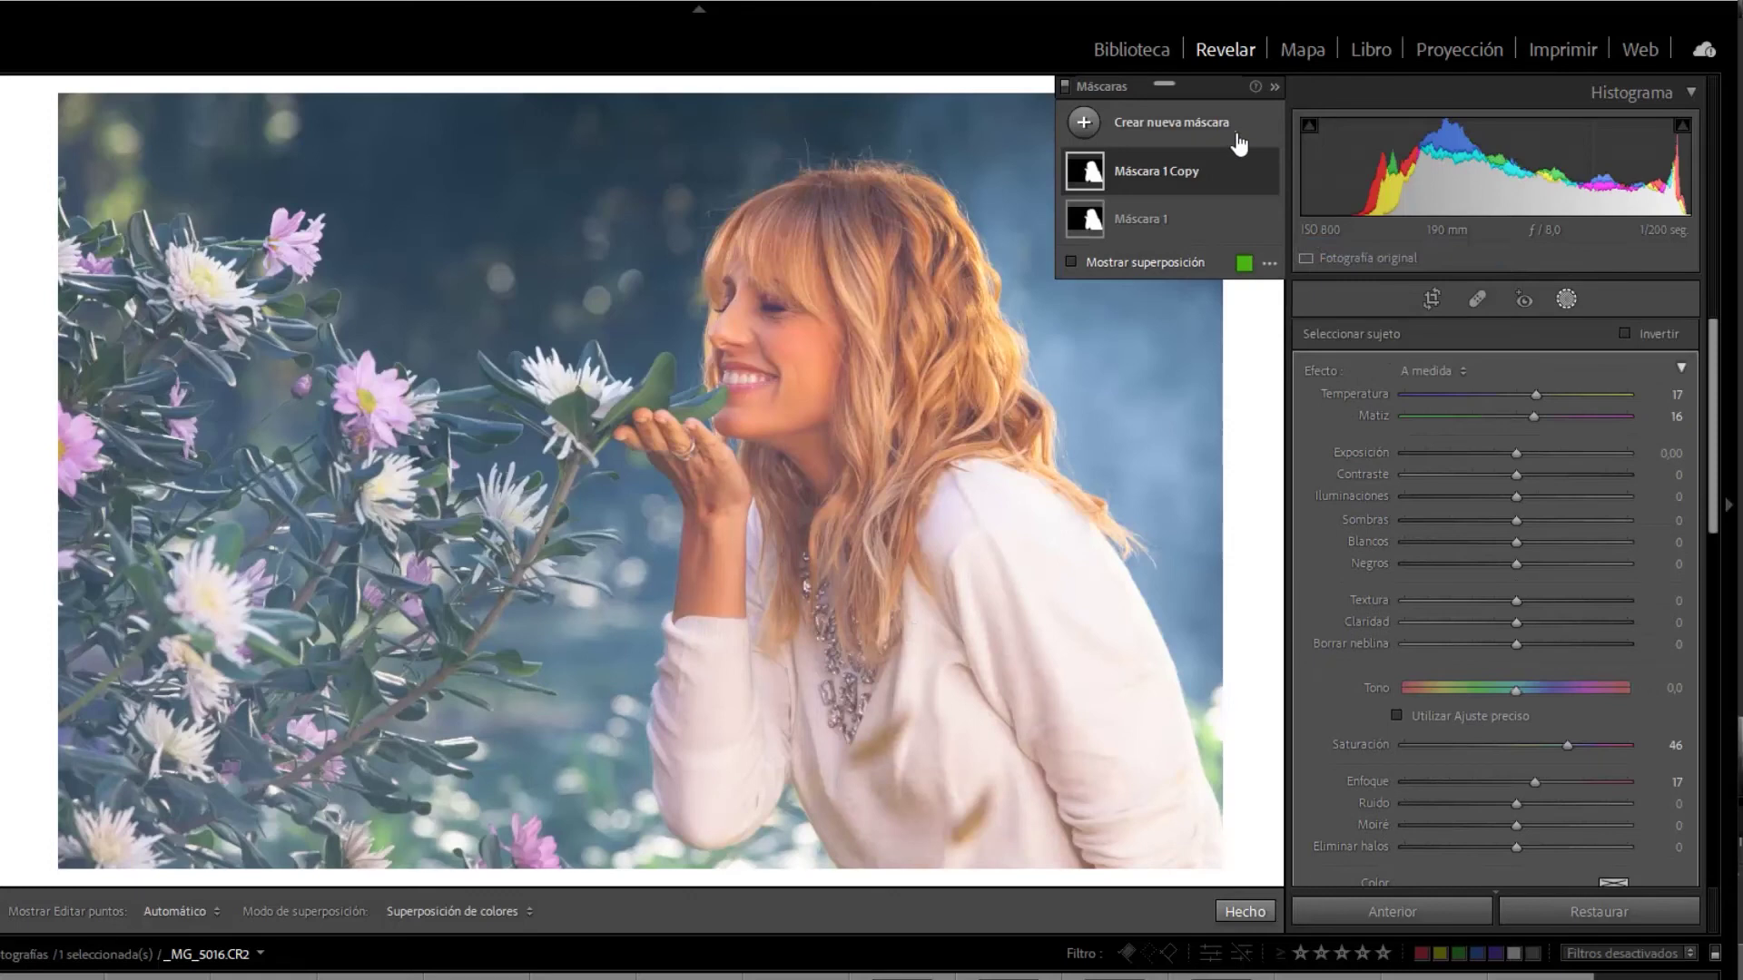
Invert the copy's Sujeto 1 to cover the background and reset its adjustments to 0
{"action": "left_click", "coordinate": [1245, 173]}
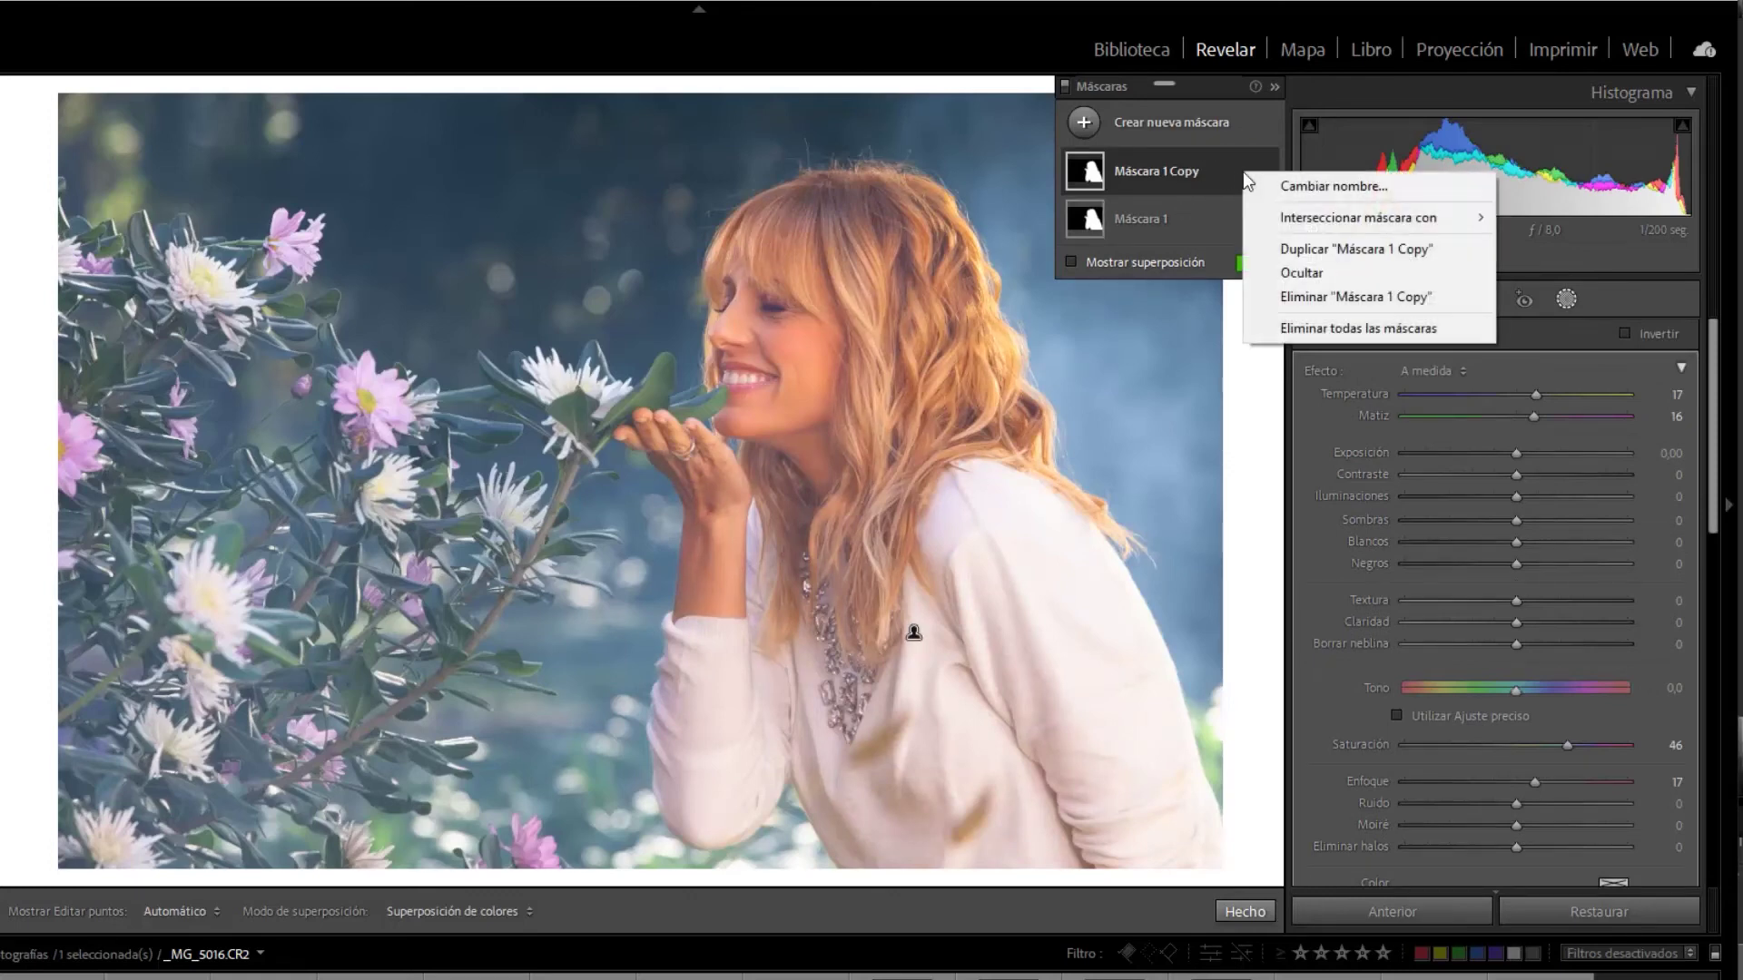
{"action": "left_click", "coordinate": [1195, 162]}
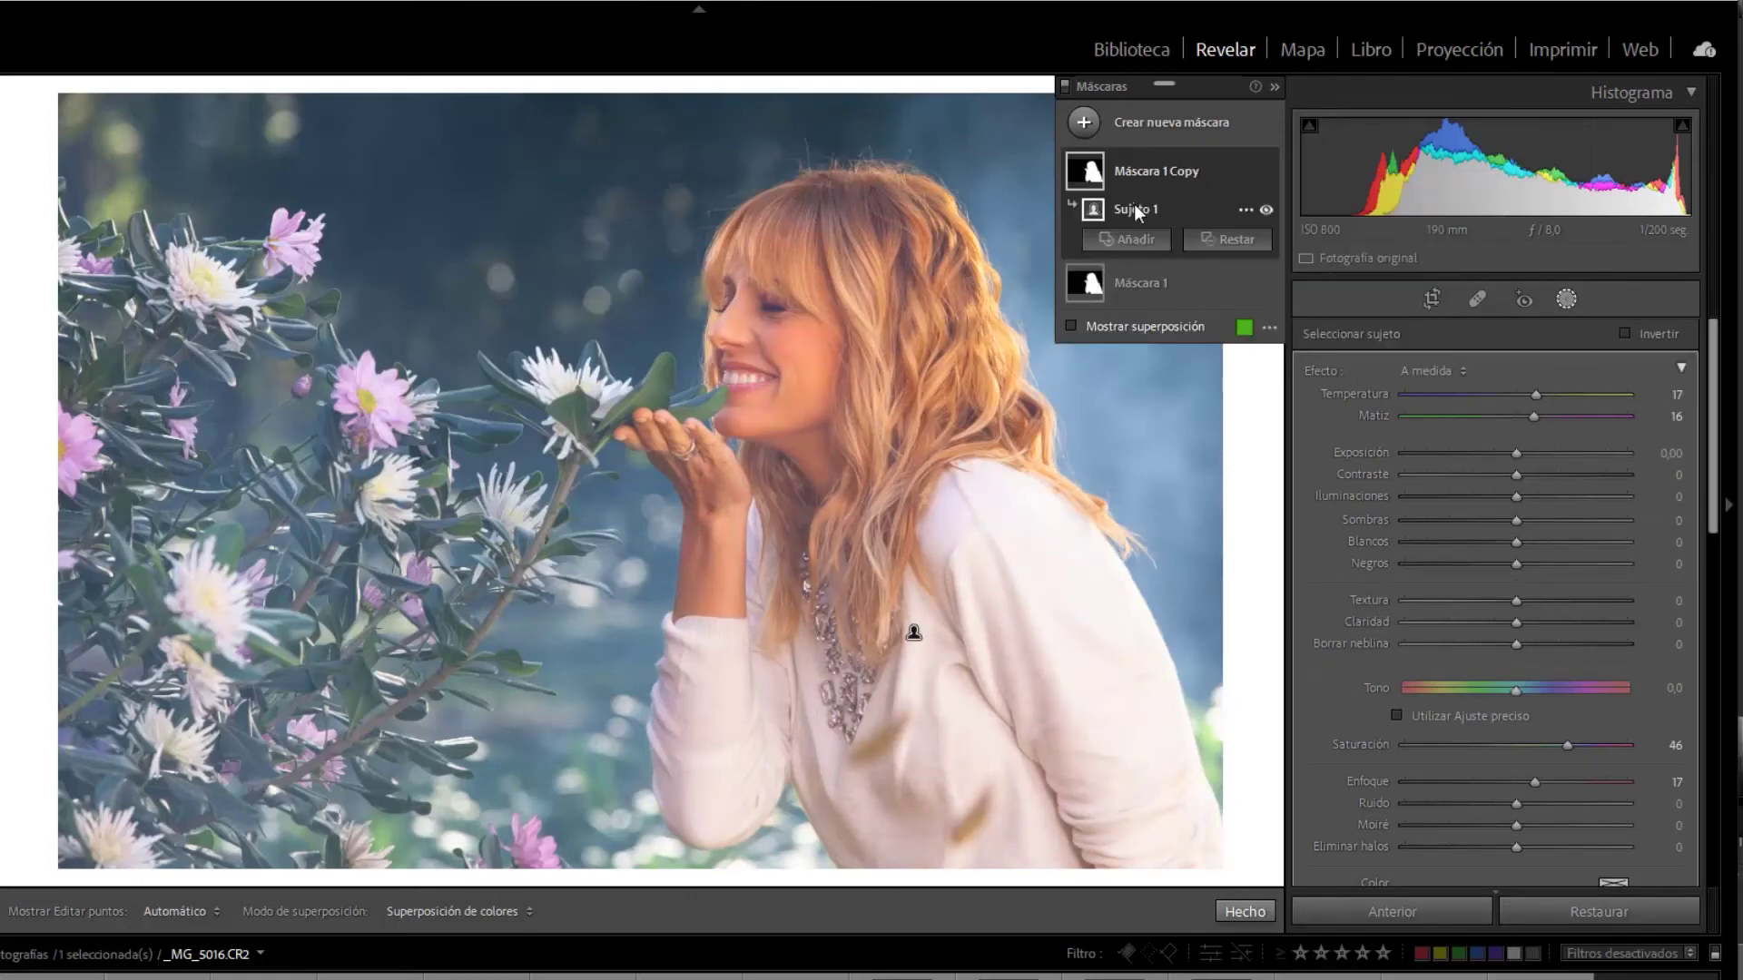
{"action": "left_click", "coordinate": [1246, 210]}
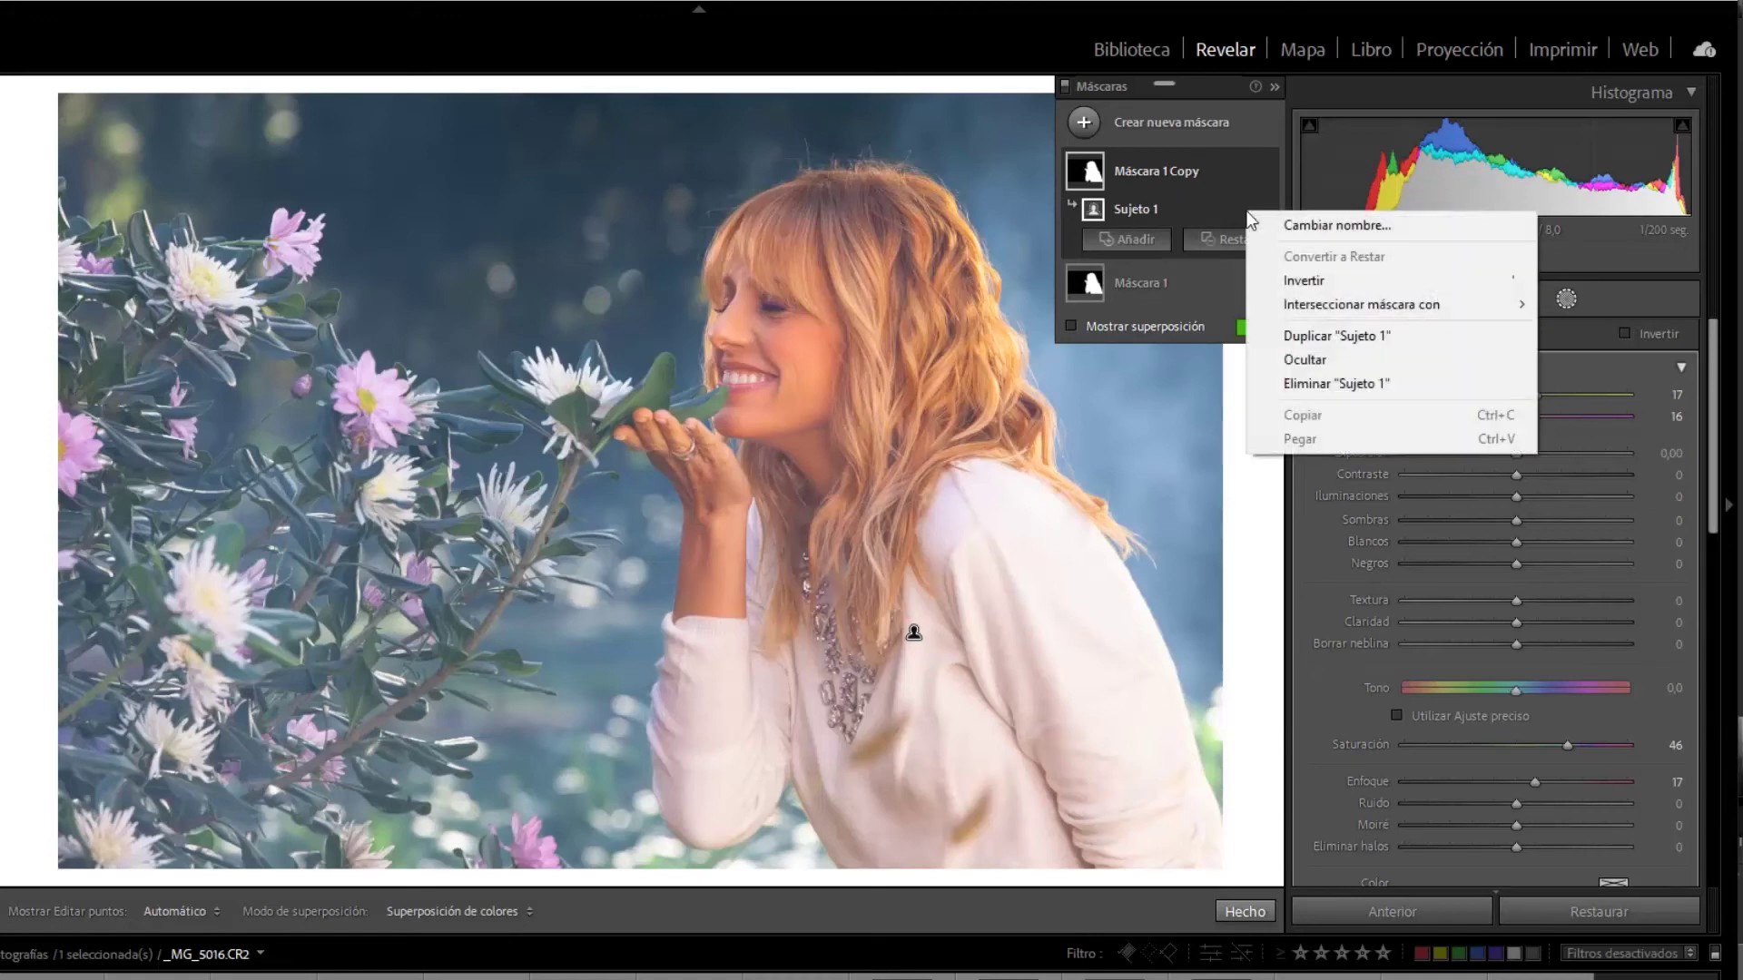
{"action": "left_click", "coordinate": [1282, 275]}
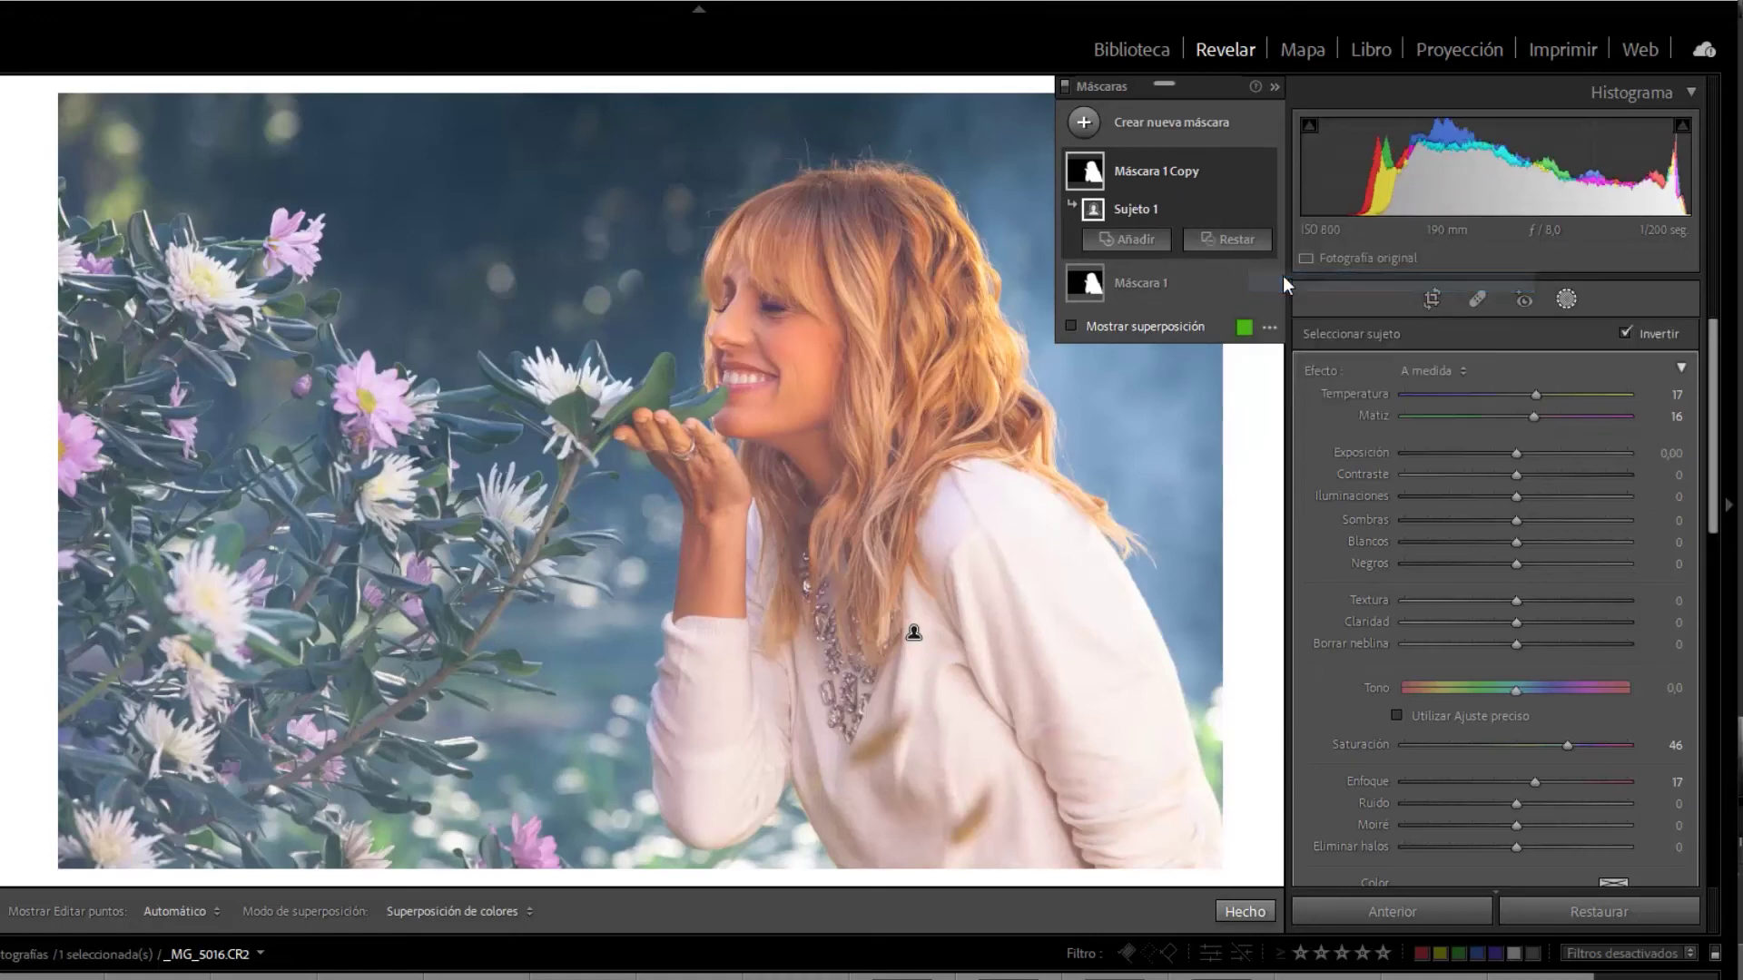
{"action": "left_click", "coordinate": [1197, 172]}
{"action": "double_click", "coordinate": [1356, 373]}
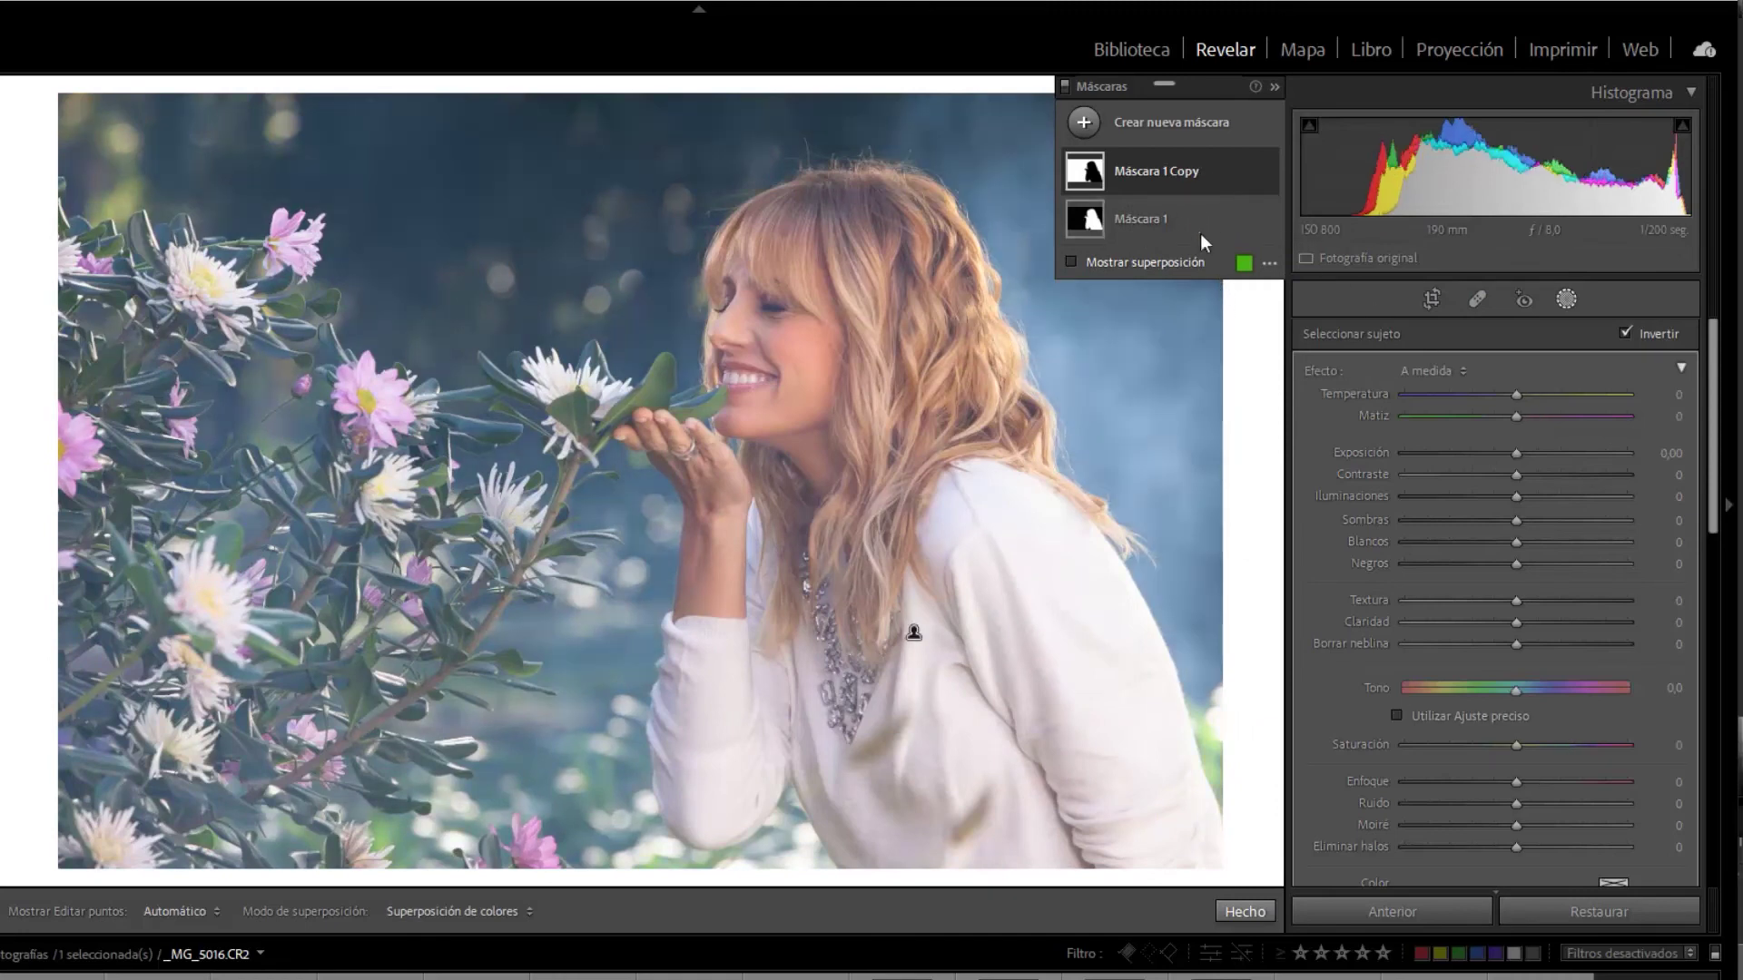
Soften the background mask with Enfoque −49, Claridad −20, Borrar neblina −13 and Negros −26
{"action": "mouse_move", "coordinate": [1095, 219]}
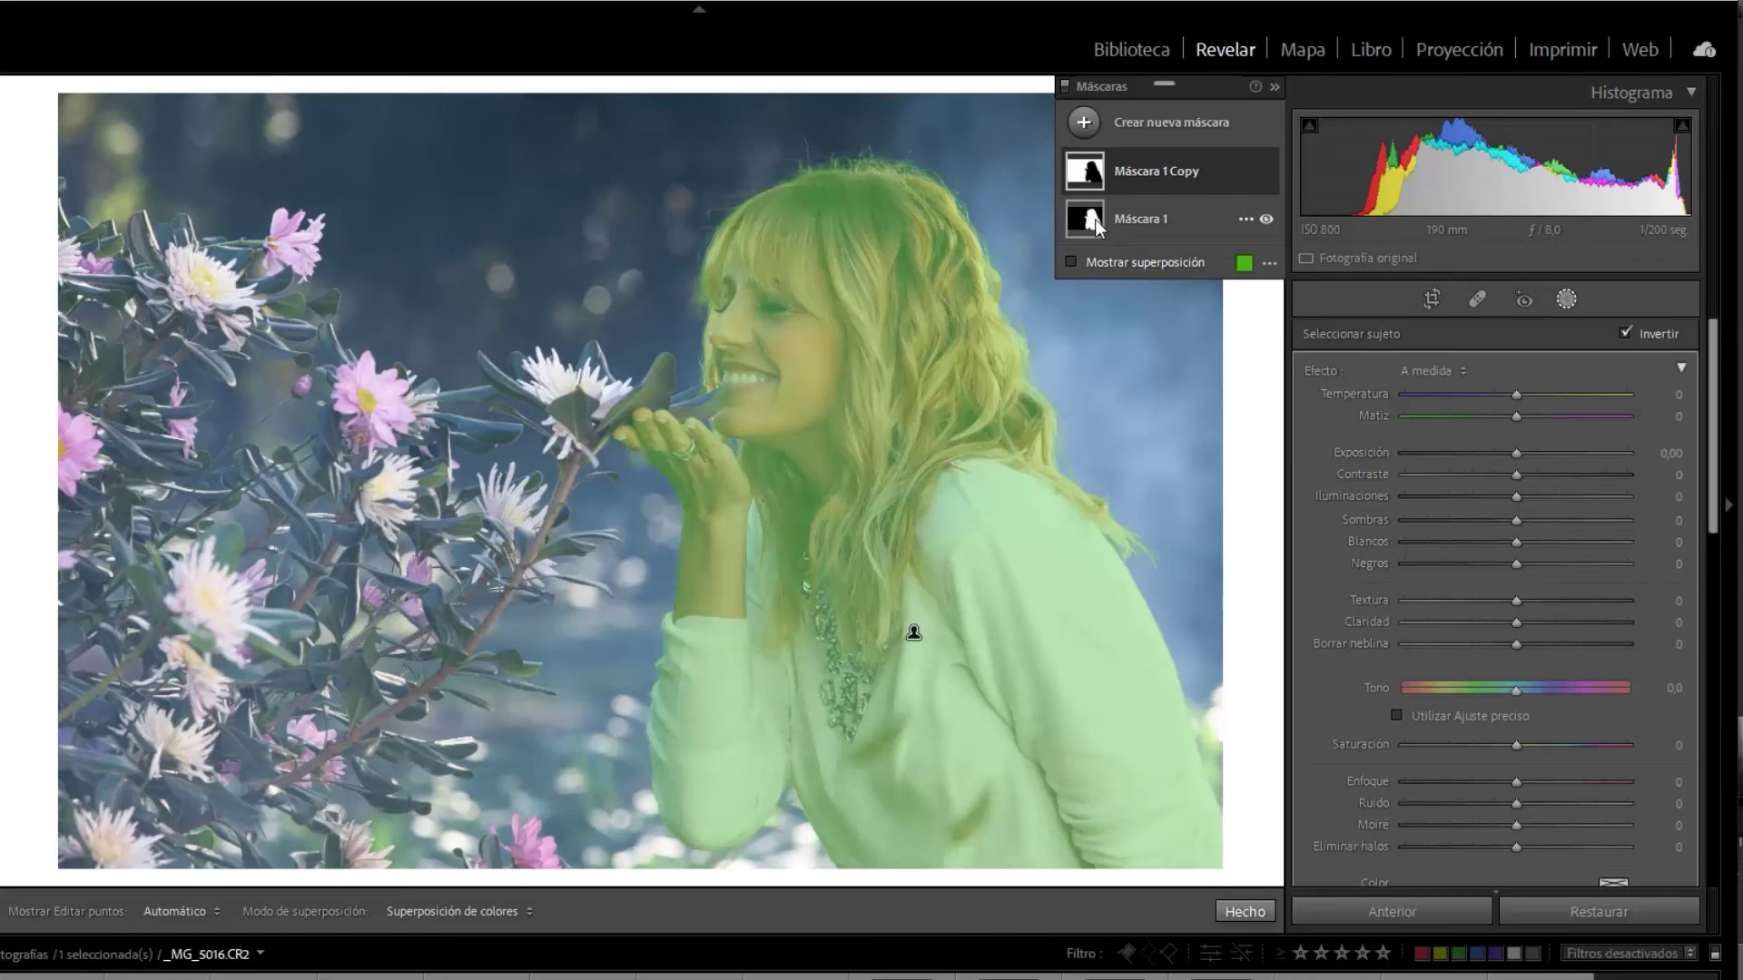
{"action": "mouse_move", "coordinate": [1098, 171]}
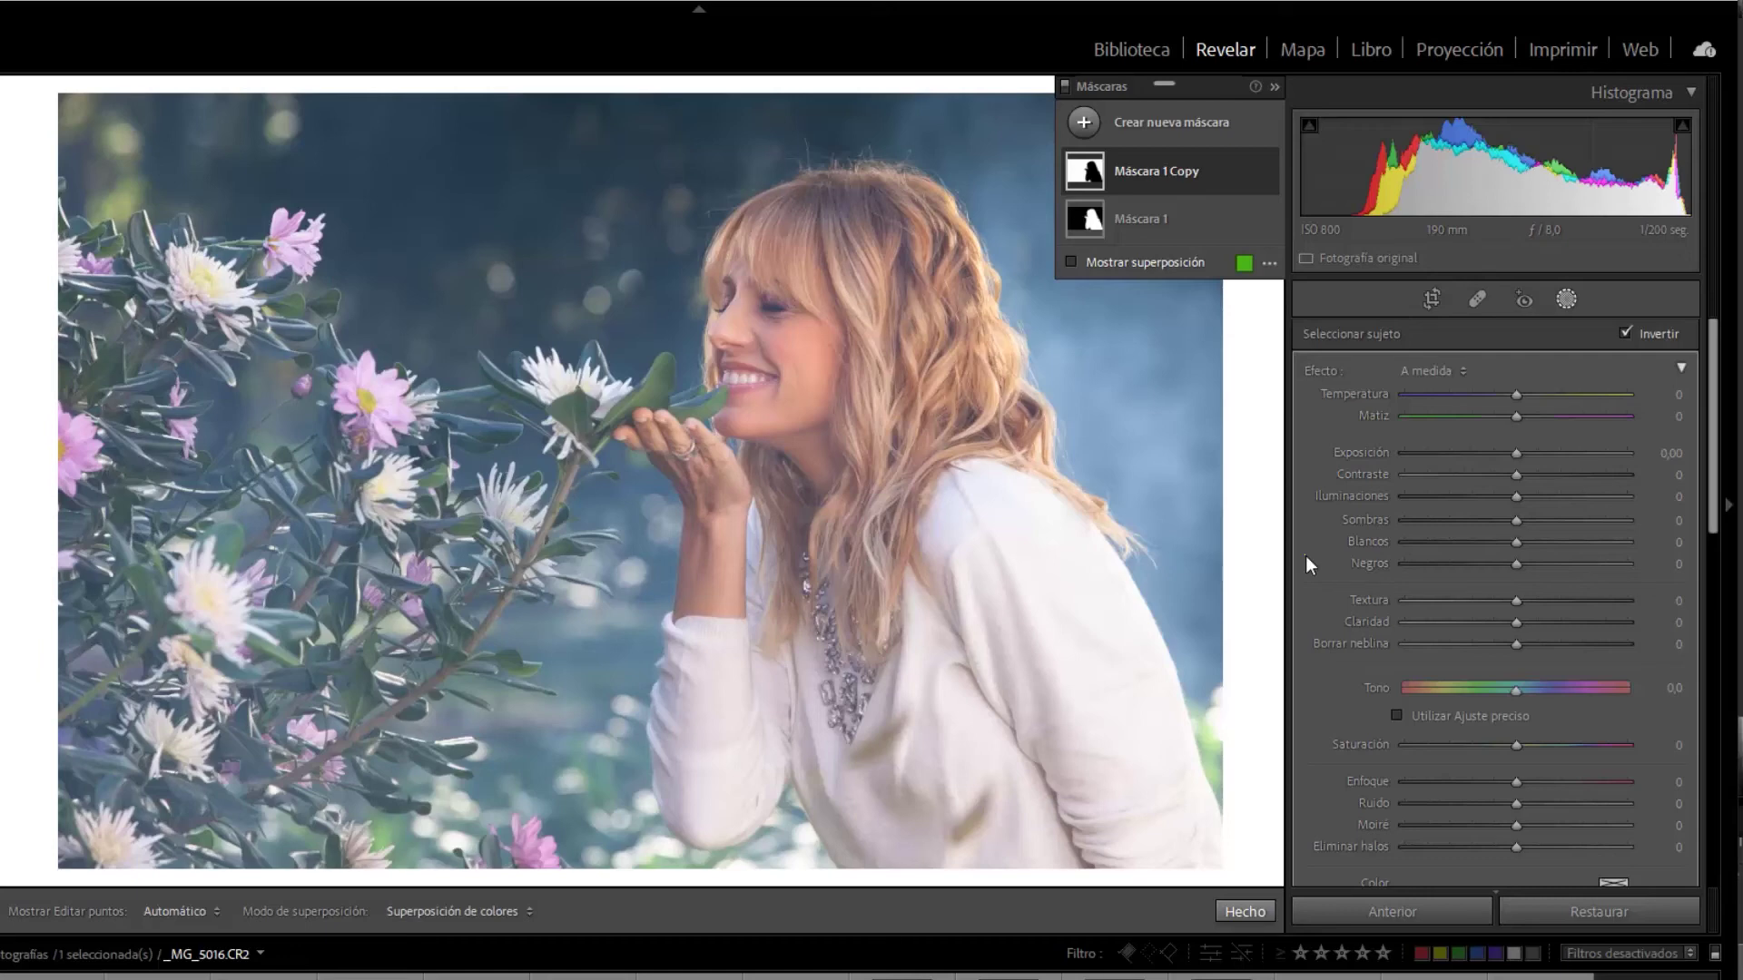
{"action": "left_click", "coordinate": [1226, 173]}
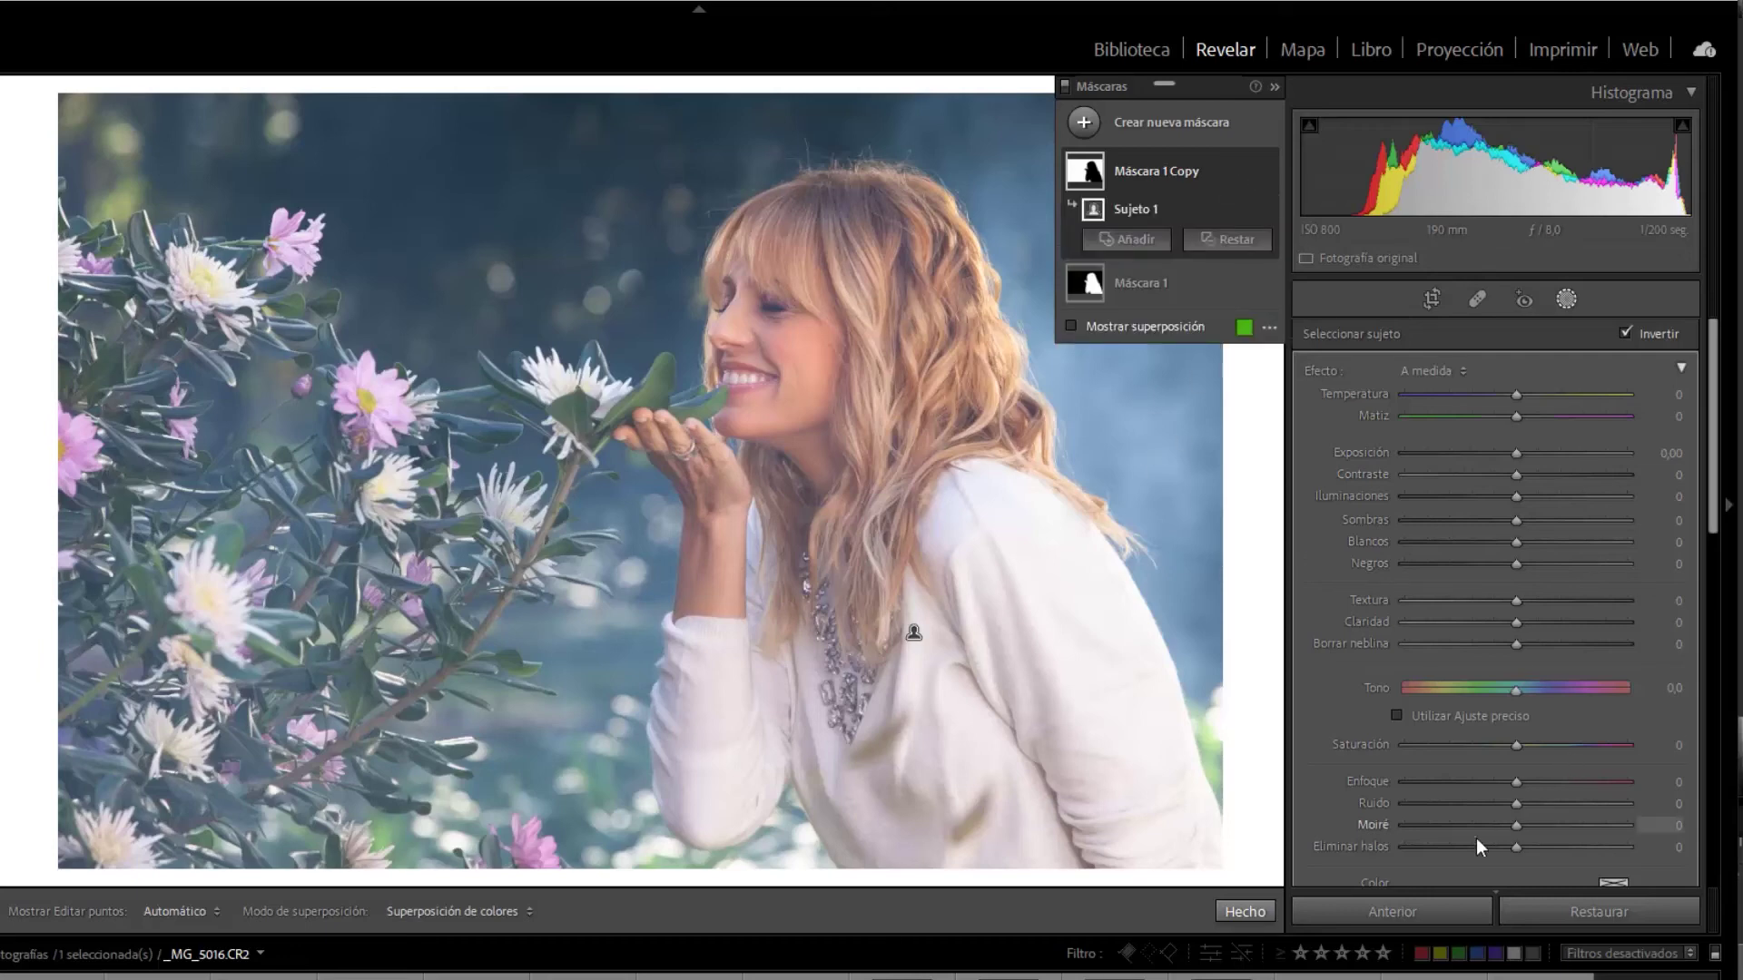
{"action": "left_click_drag", "start_coordinate": [1490, 782], "coordinate": [1460, 782]}
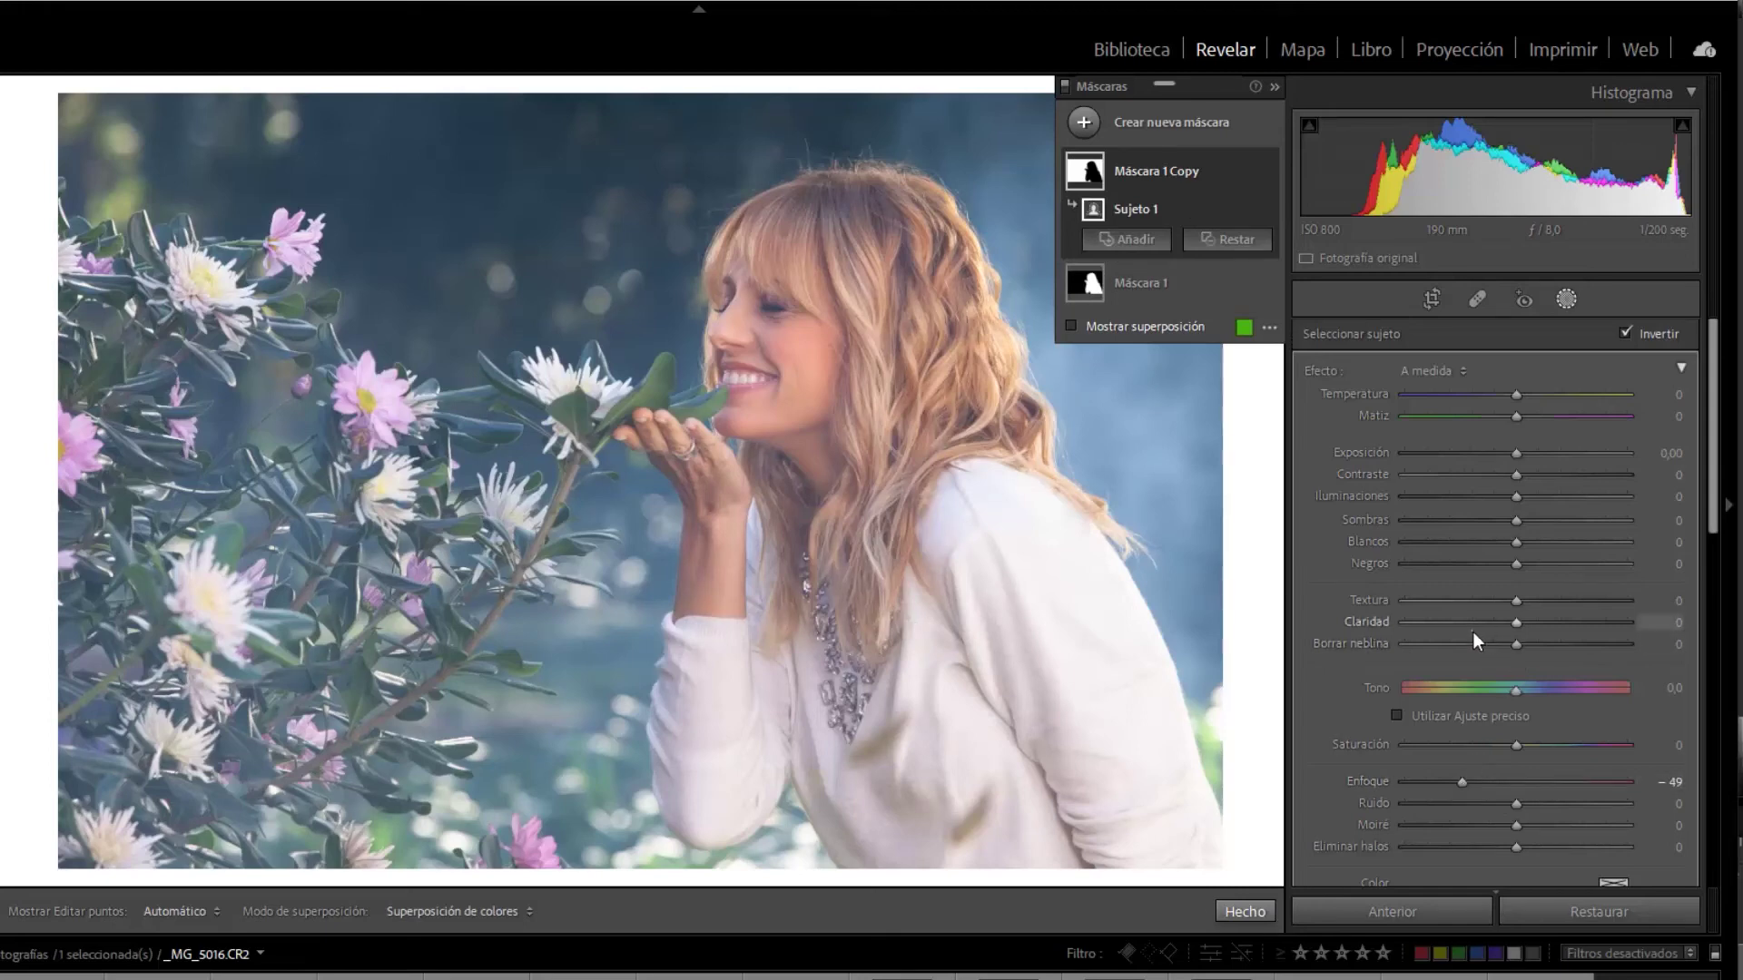
{"action": "mouse_move", "coordinate": [1494, 624]}
{"action": "left_mouse_down"}
{"action": "mouse_move", "coordinate": [1456, 624]}
{"action": "mouse_move", "coordinate": [1494, 624]}
{"action": "mouse_move", "coordinate": [1502, 646]}
{"action": "left_mouse_up"}
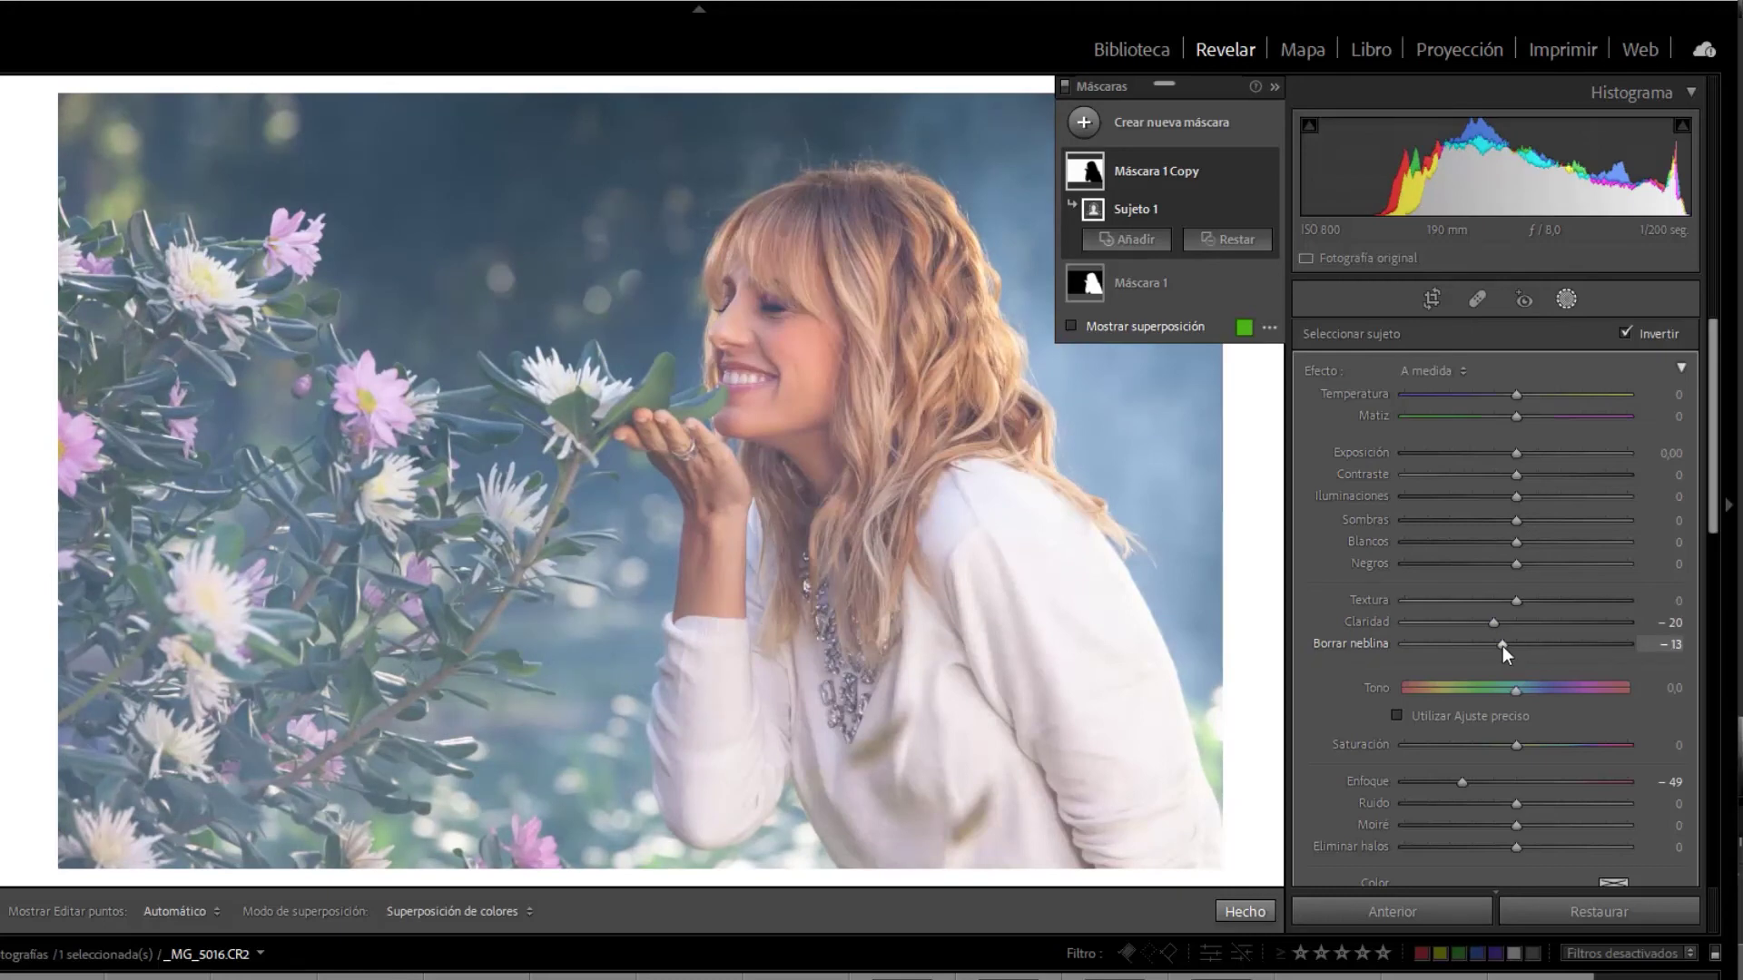
{"action": "left_click_drag", "start_coordinate": [1516, 564], "coordinate": [1485, 559]}
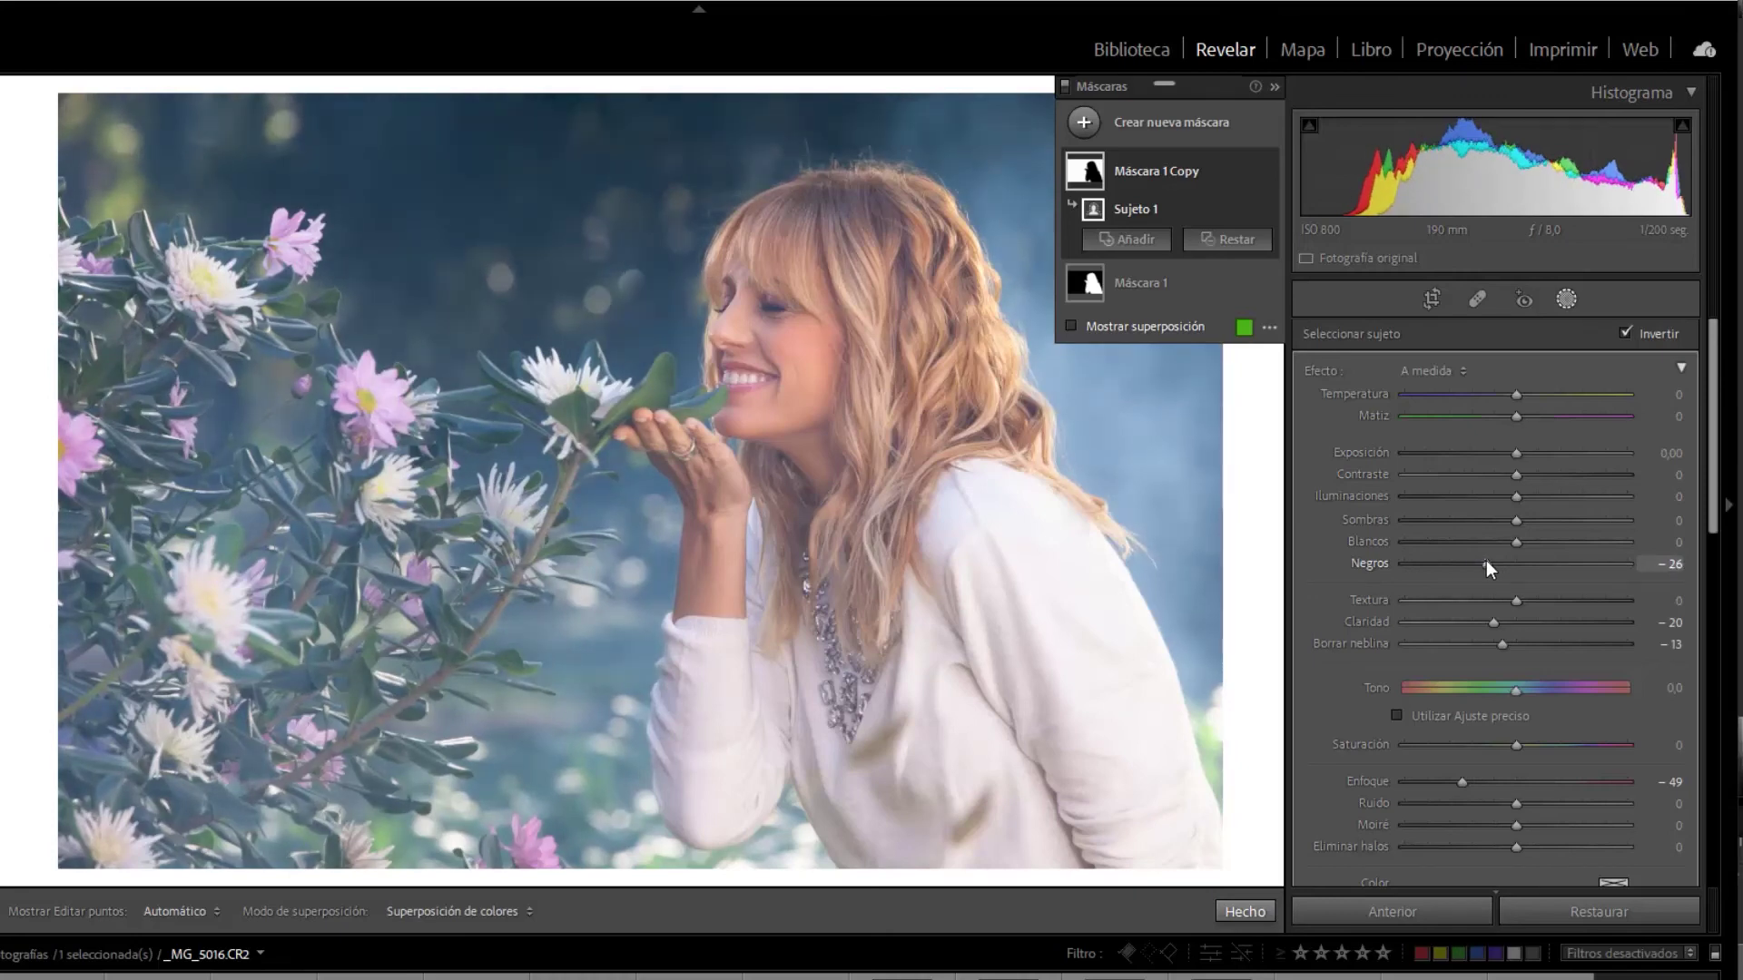
Warm Máscara 1 to Temperatura 24, add Claridad 13 and raise its saturation
{"action": "left_click", "coordinate": [1168, 281]}
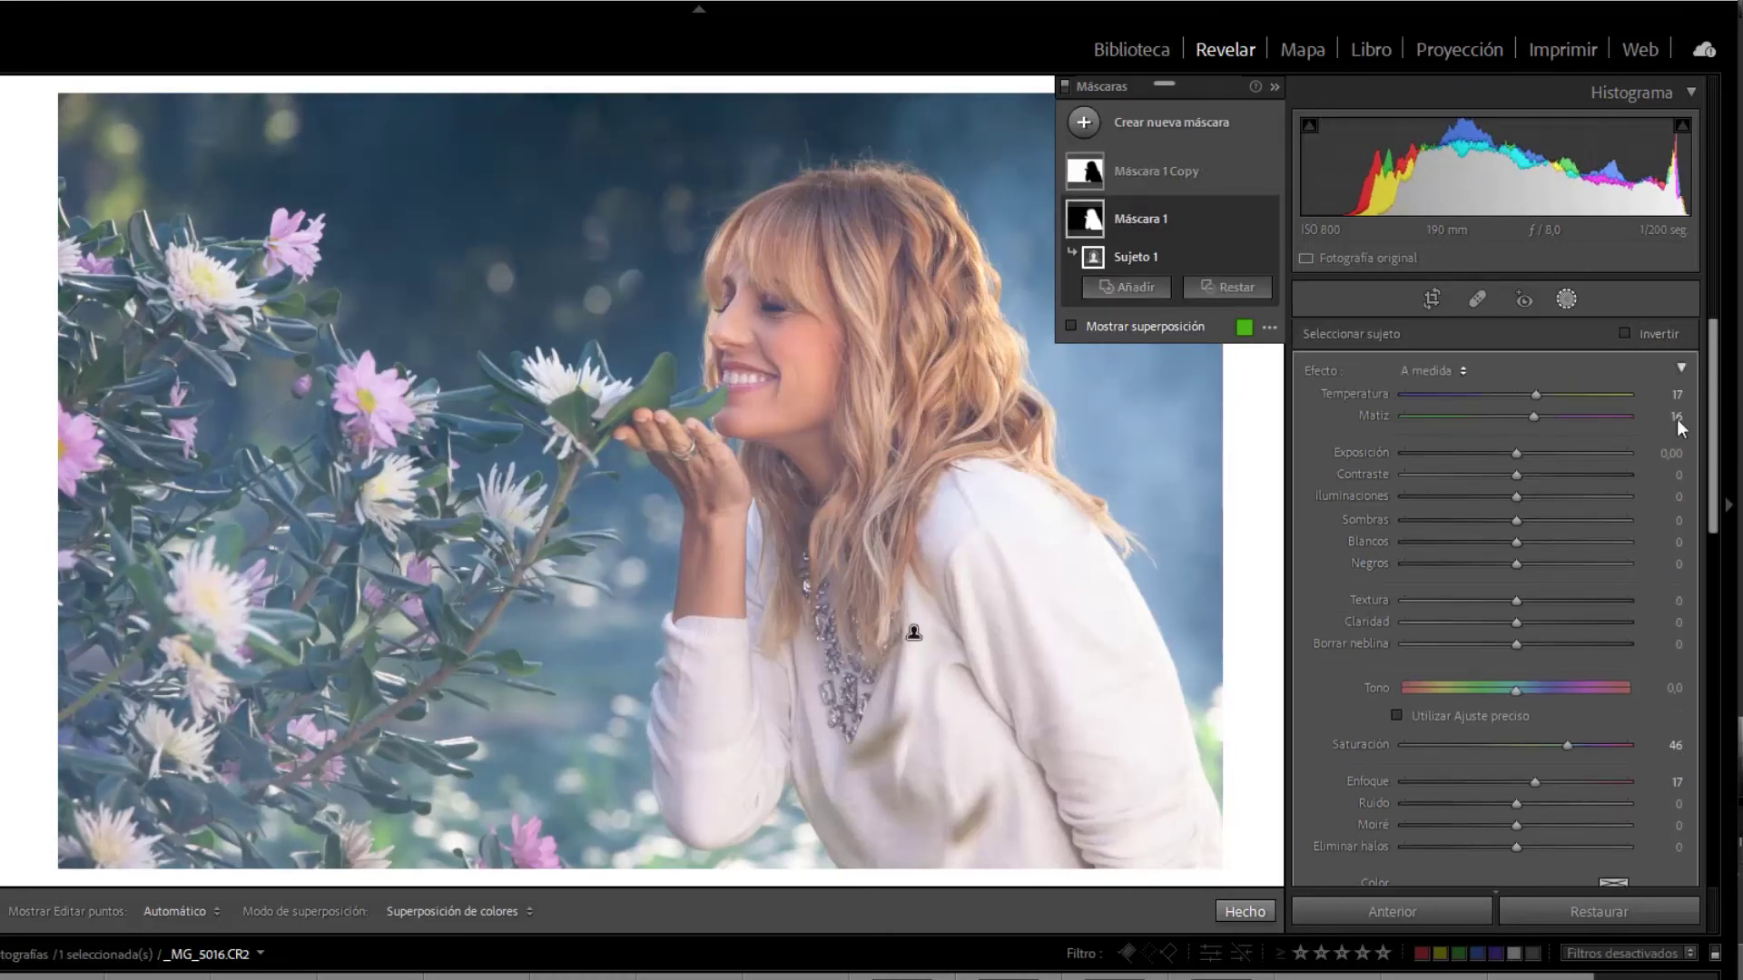
{"action": "mouse_move", "coordinate": [1567, 744]}
{"action": "left_mouse_down"}
{"action": "mouse_move", "coordinate": [1619, 744]}
{"action": "mouse_move", "coordinate": [1594, 750]}
{"action": "left_mouse_up"}
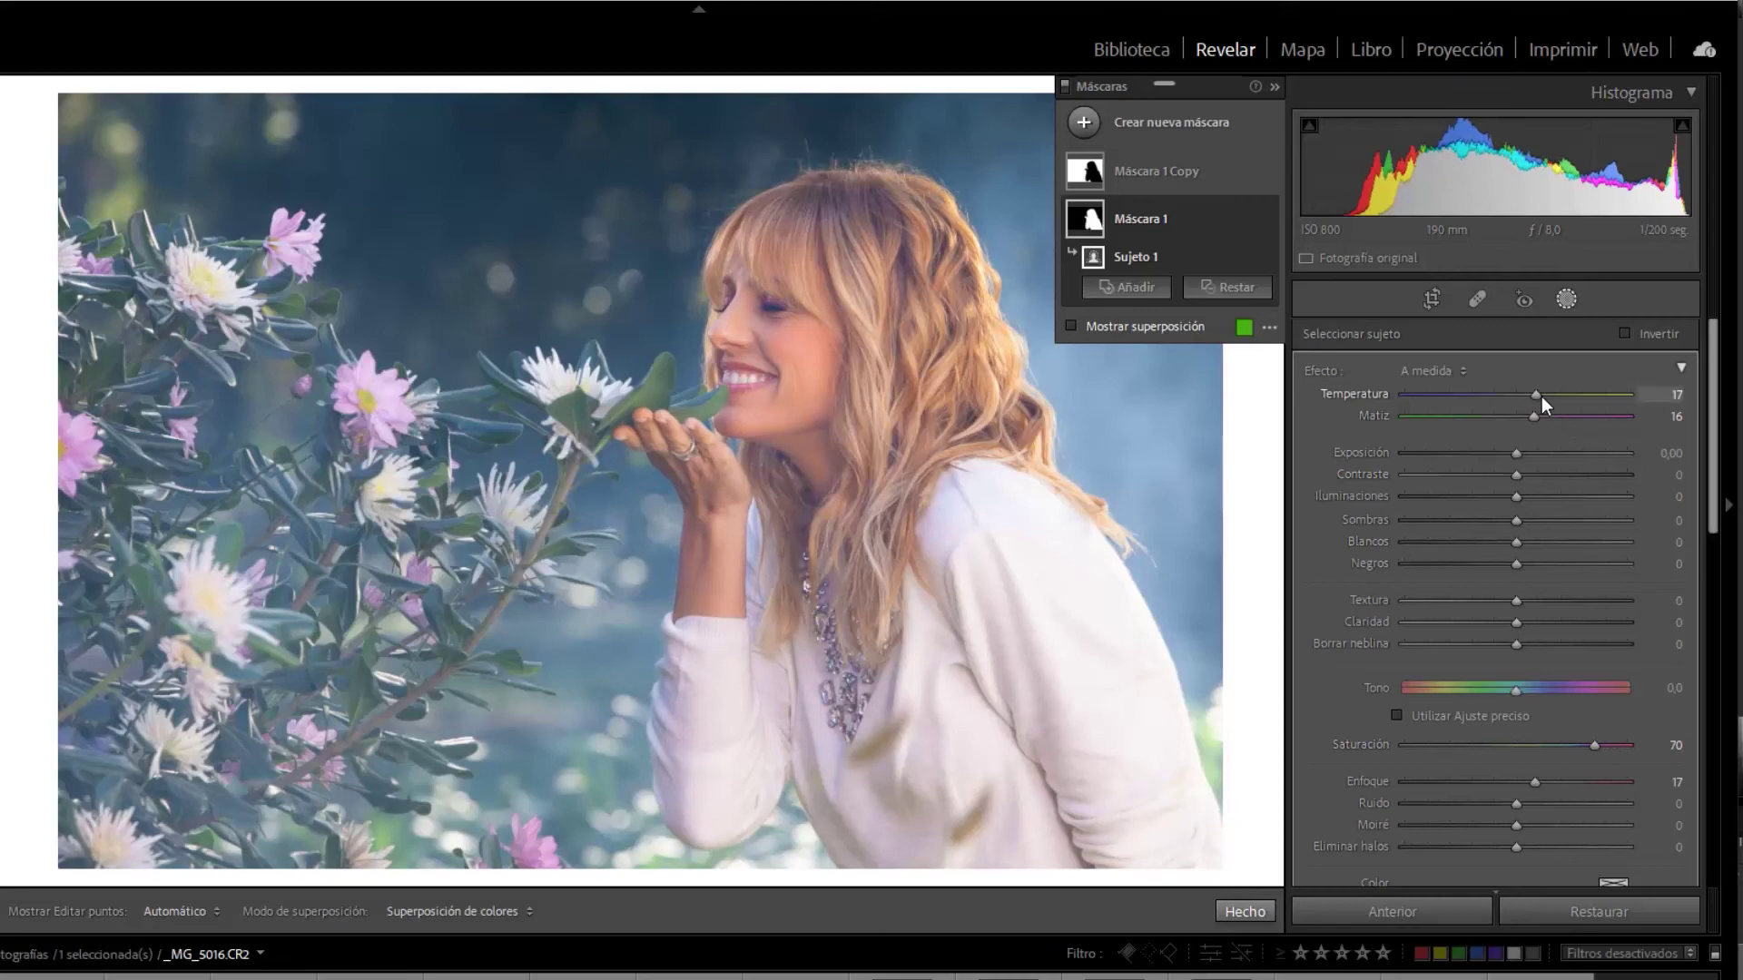
{"action": "left_click_drag", "start_coordinate": [1542, 396], "coordinate": [1549, 396]}
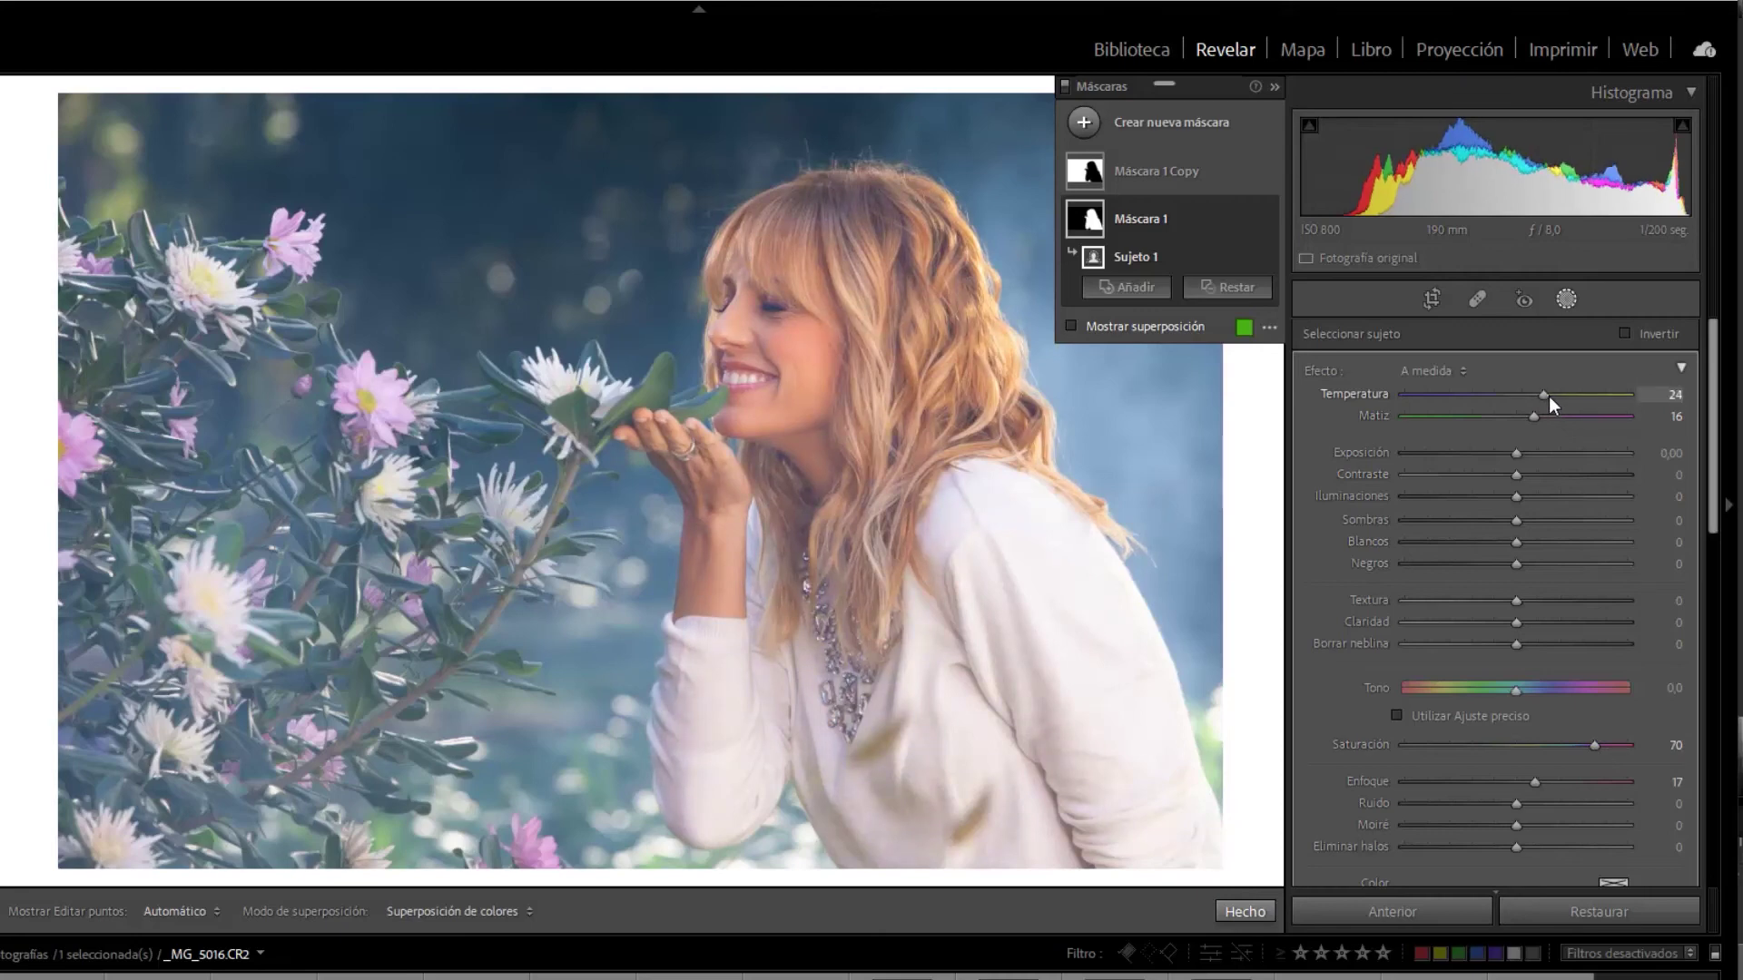
{"action": "left_click", "coordinate": [1532, 622]}
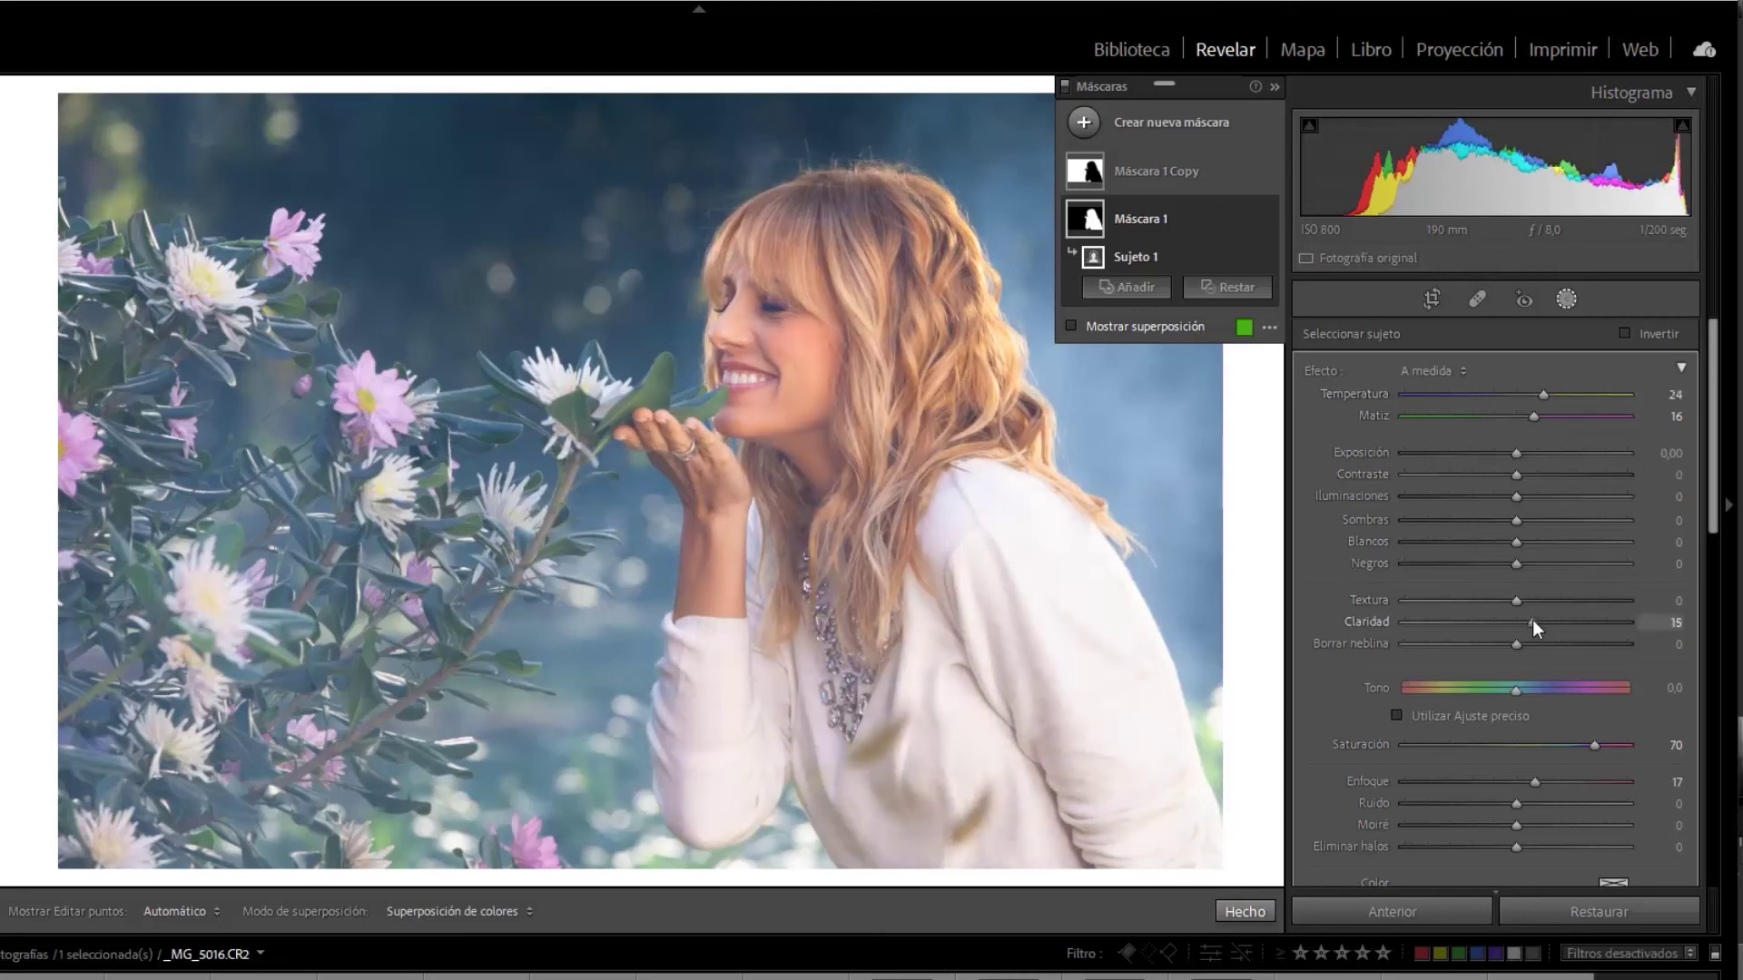
{"action": "mouse_move", "coordinate": [1534, 625]}
{"action": "left_mouse_down"}
{"action": "mouse_move", "coordinate": [1583, 621]}
{"action": "mouse_move", "coordinate": [1521, 628]}
{"action": "mouse_move", "coordinate": [1525, 644]}
{"action": "left_mouse_up"}
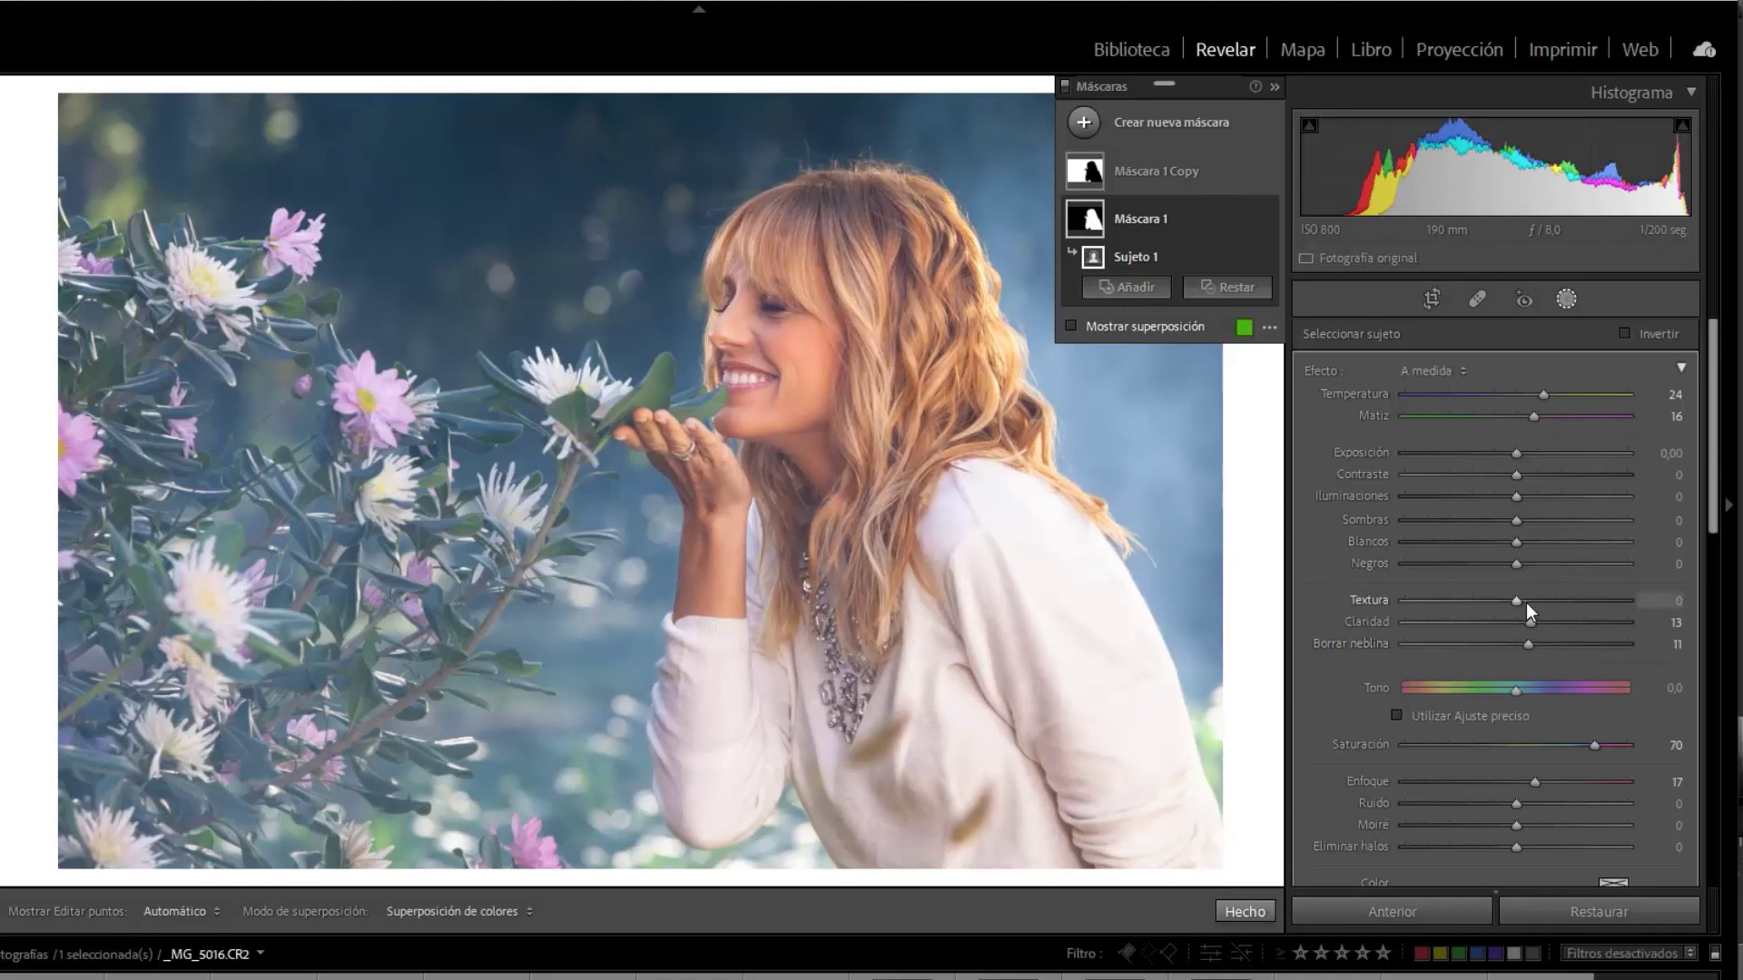
Toggle the masks off and on to compare, then ease Máscara 1's Saturación down to 41
{"action": "left_click", "coordinate": [1063, 84]}
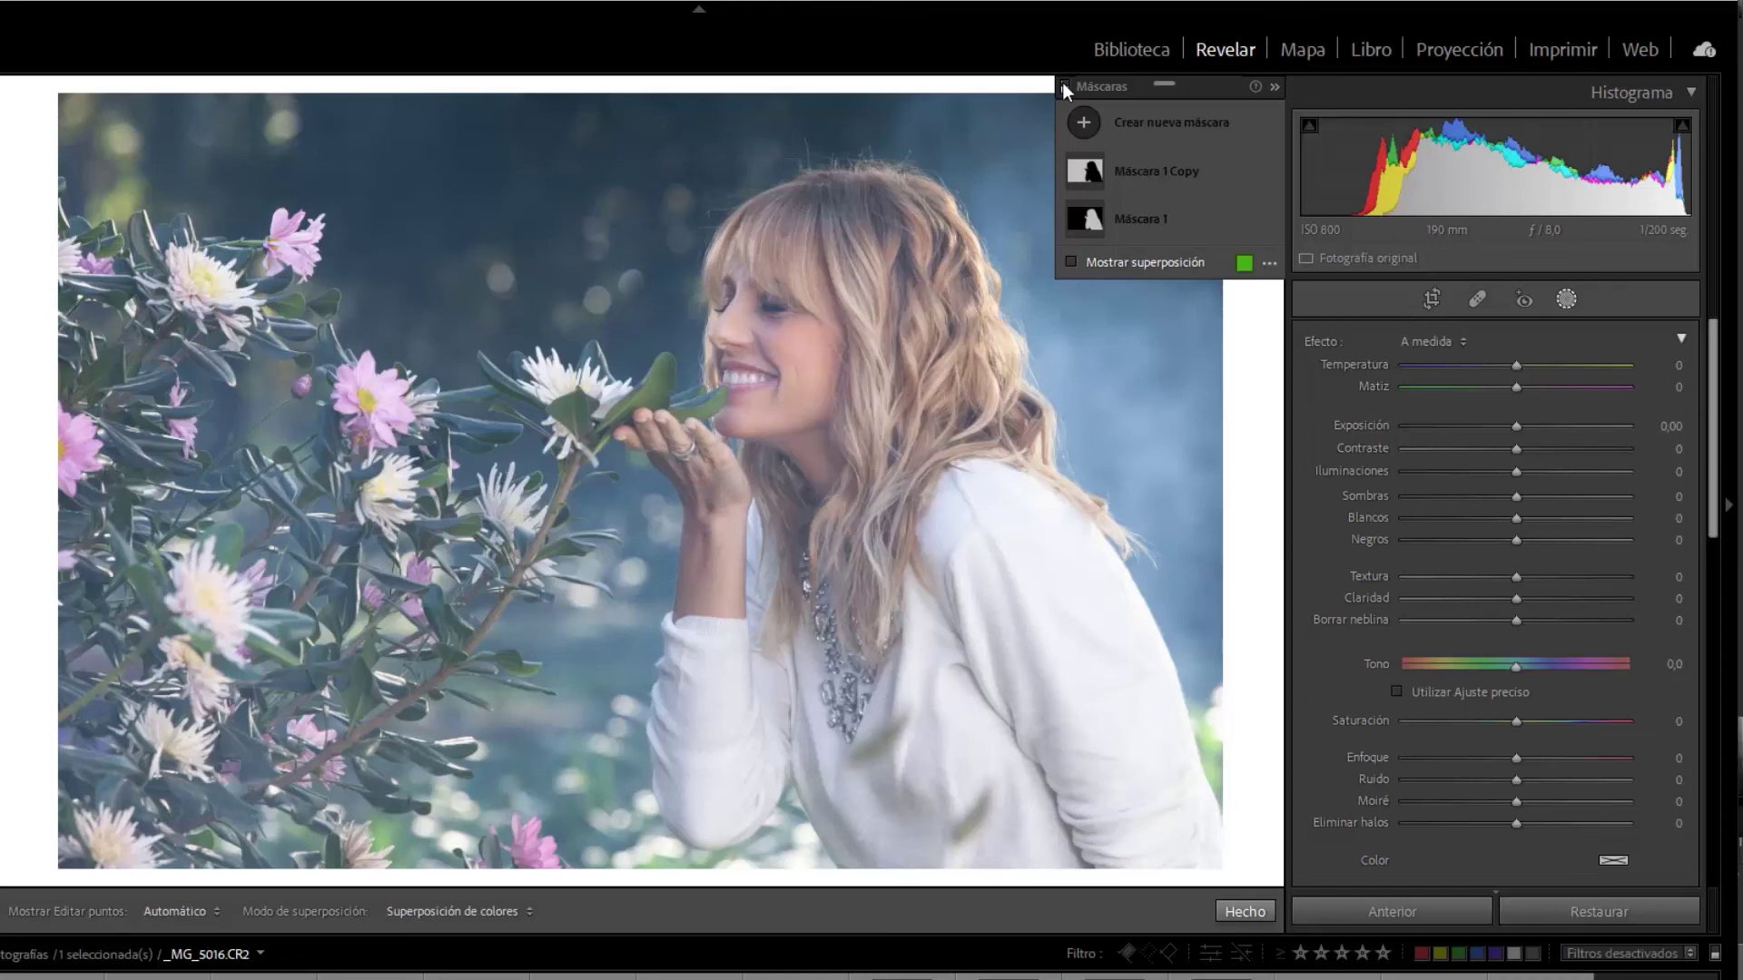
{"action": "left_click", "coordinate": [1064, 84]}
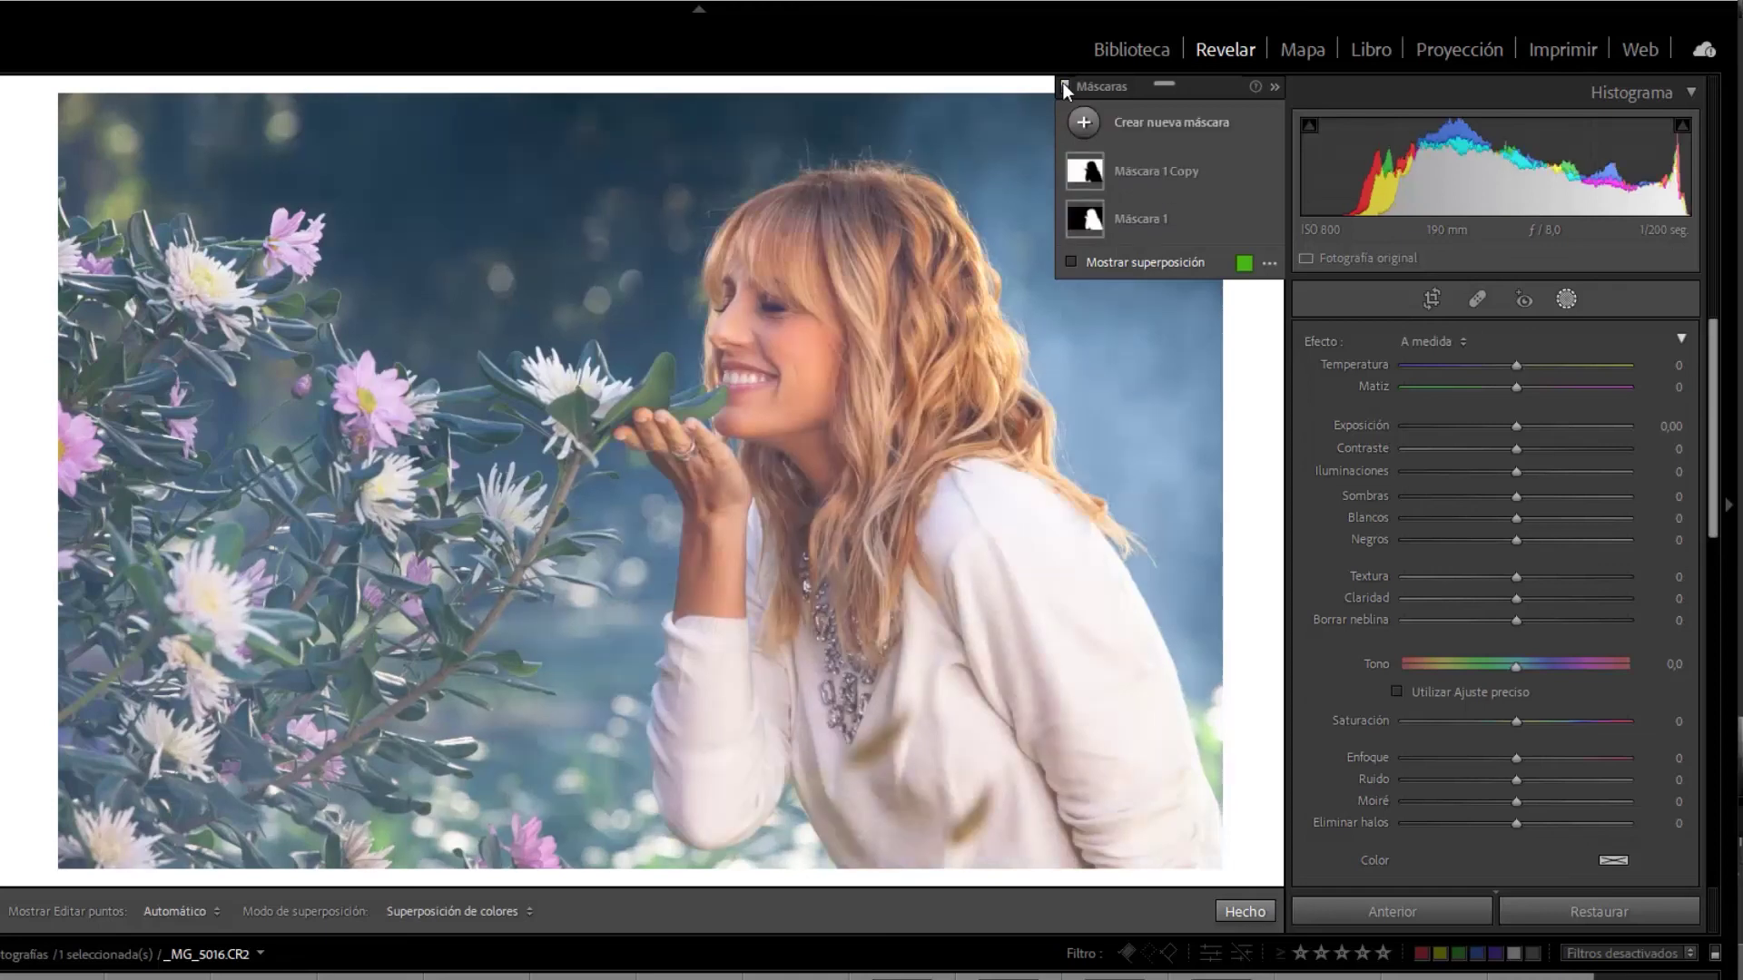
{"action": "left_click", "coordinate": [1195, 216]}
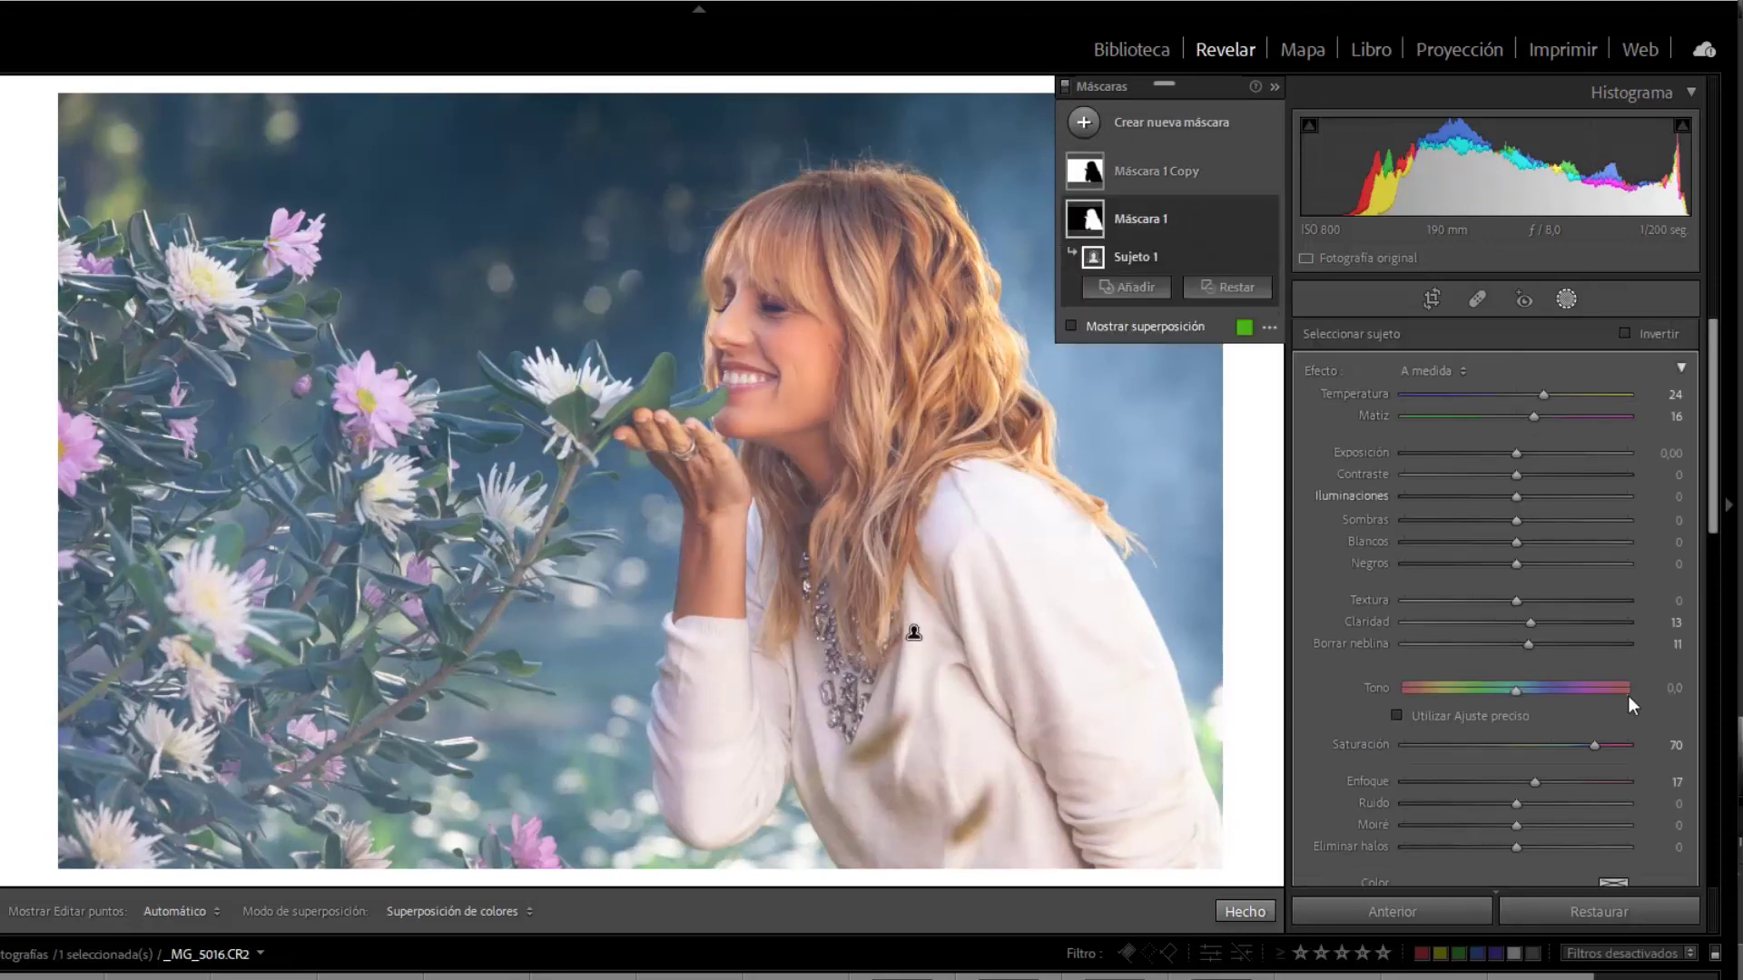
{"action": "left_click_drag", "start_coordinate": [1576, 749], "coordinate": [1561, 759]}
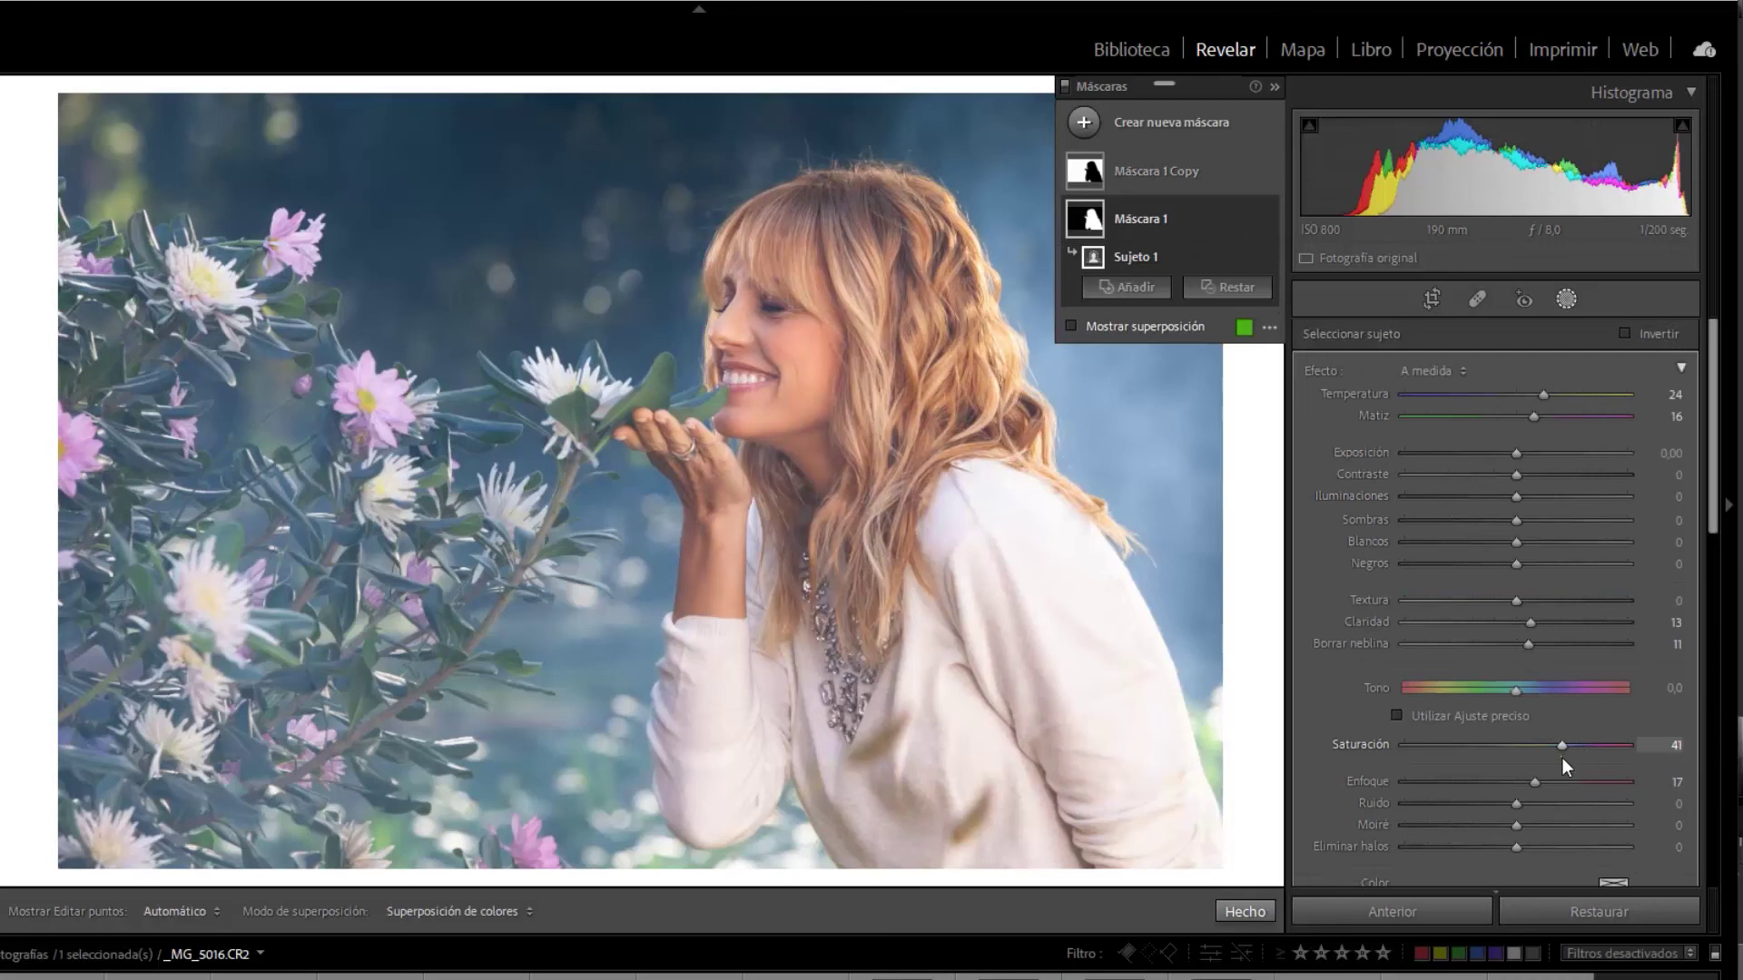
{"action": "left_click", "coordinate": [1125, 123]}
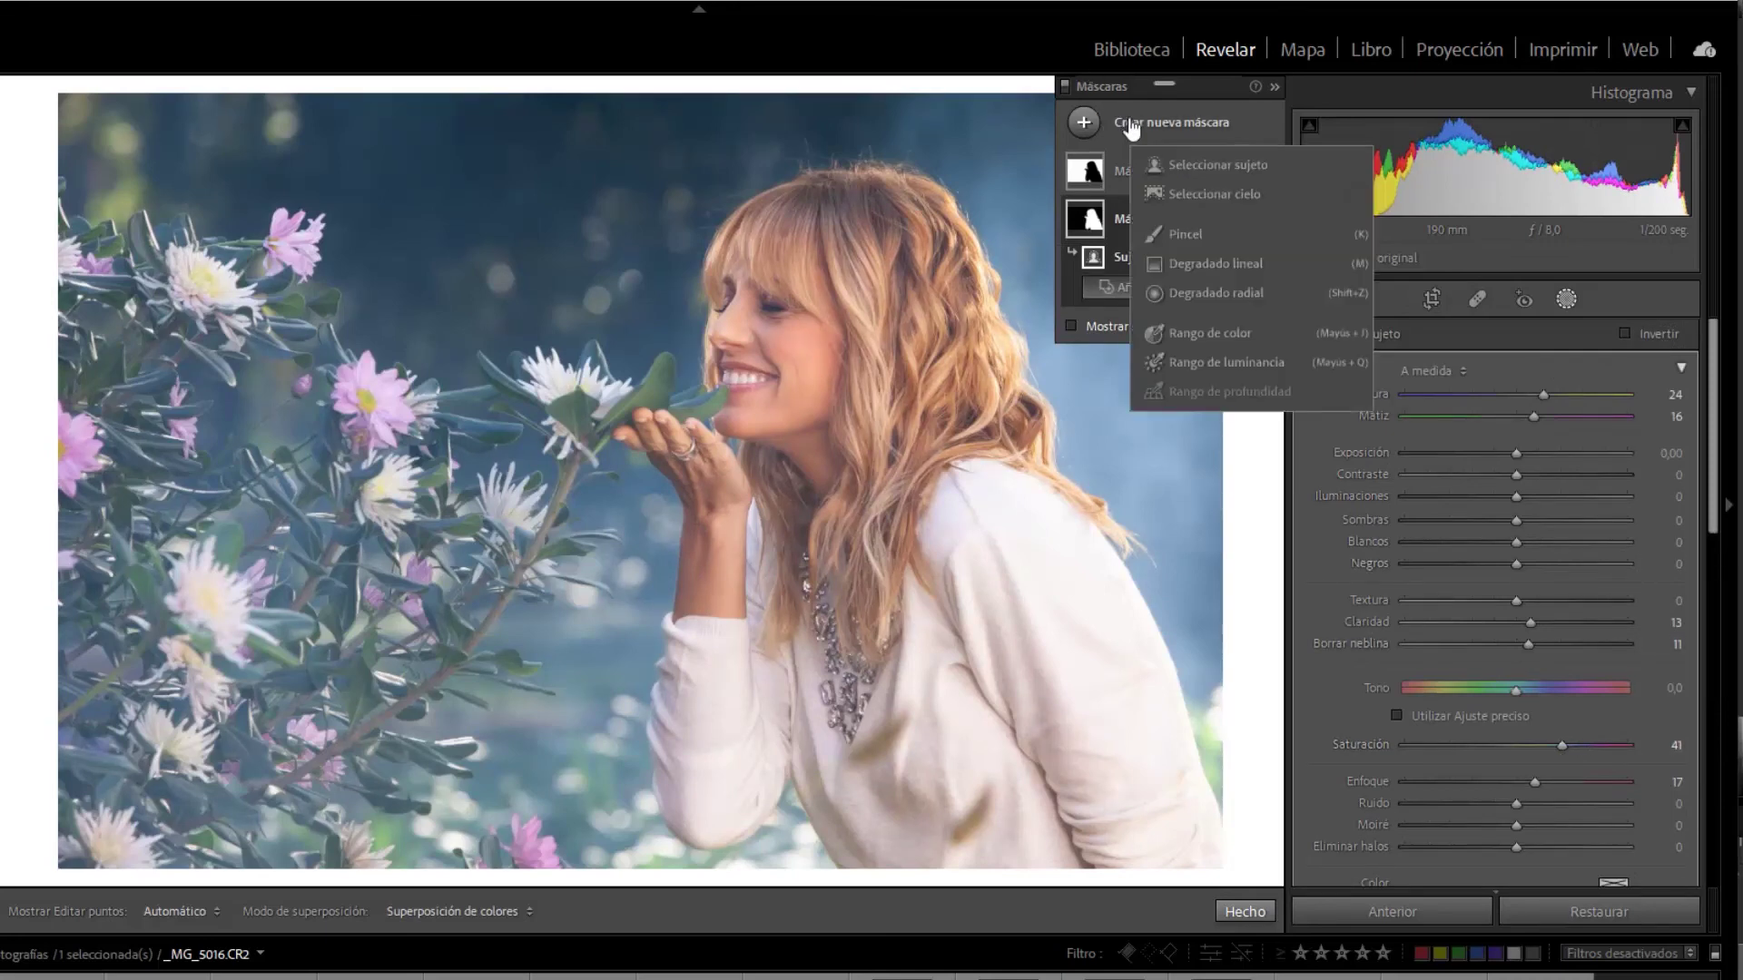
Draw a radial gradient around the woman, tilting and resizing the ellipse to fit her
{"action": "left_click", "coordinate": [1196, 298]}
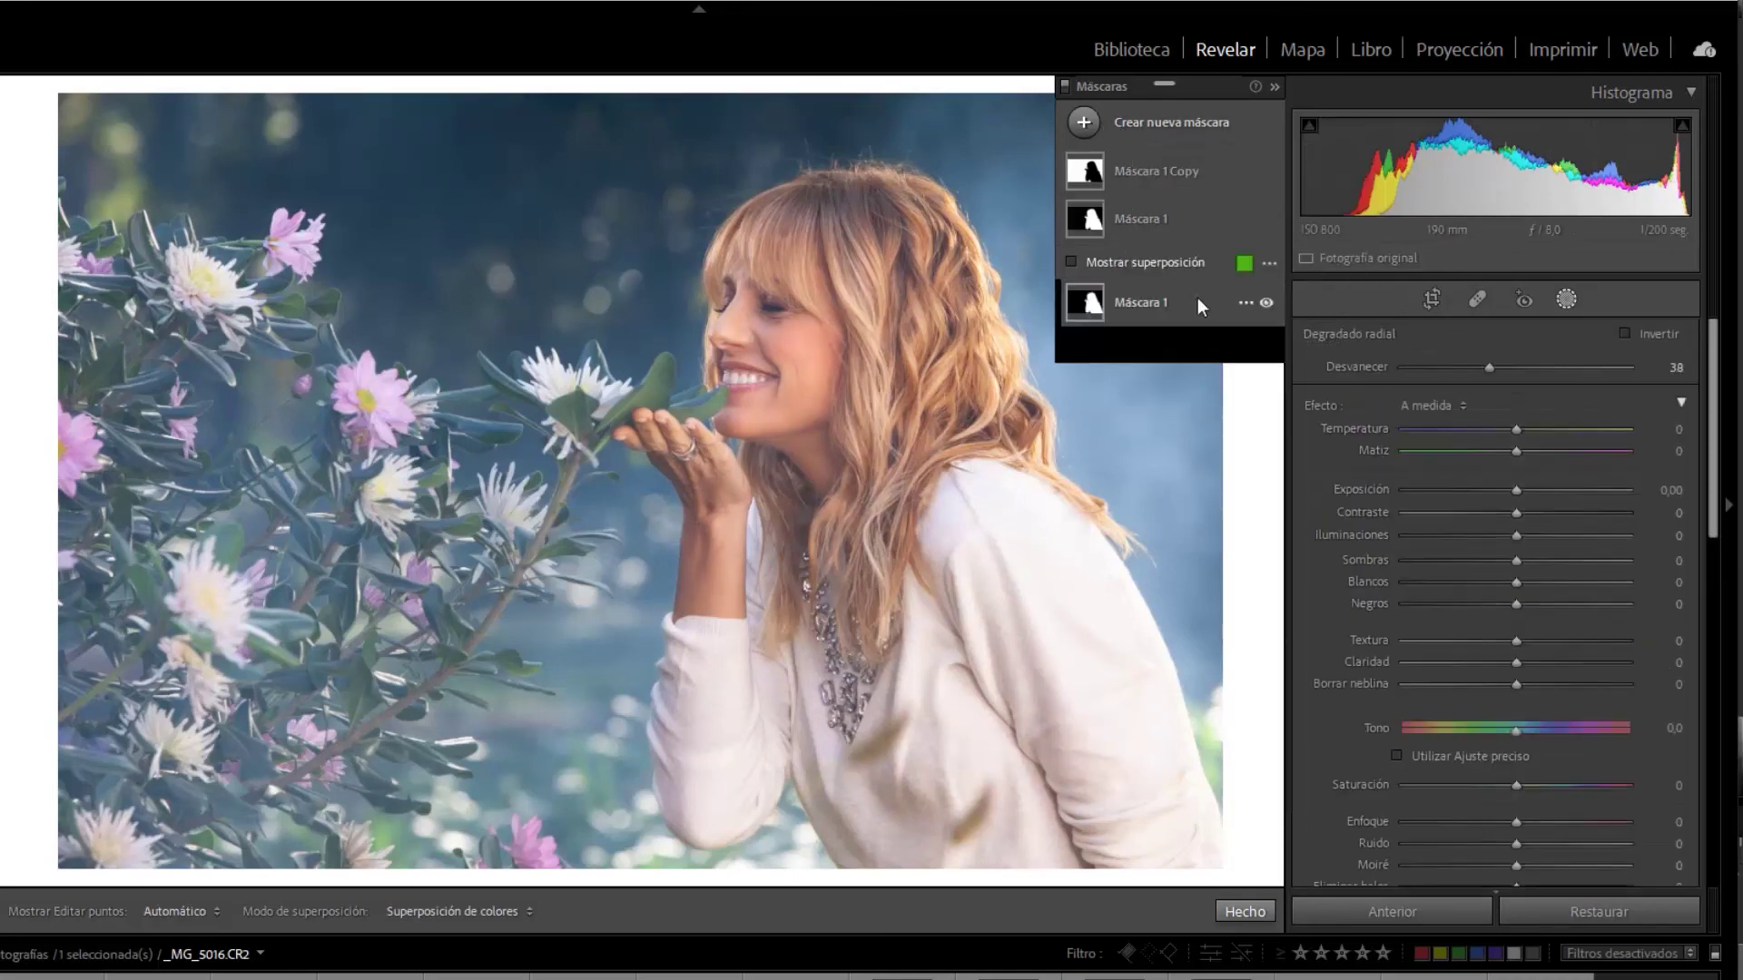
{"action": "mouse_move", "coordinate": [454, 260]}
{"action": "left_mouse_down"}
{"action": "mouse_move", "coordinate": [517, 303]}
{"action": "mouse_move", "coordinate": [665, 327]}
{"action": "mouse_move", "coordinate": [617, 354]}
{"action": "mouse_move", "coordinate": [506, 275]}
{"action": "mouse_move", "coordinate": [721, 373]}
{"action": "left_mouse_up"}
{"action": "left_click_drag", "start_coordinate": [451, 197], "coordinate": [410, 299]}
{"action": "mouse_move", "coordinate": [785, 516]}
{"action": "left_mouse_down"}
{"action": "mouse_move", "coordinate": [699, 391]}
{"action": "mouse_move", "coordinate": [792, 543]}
{"action": "left_mouse_up"}
{"action": "left_click_drag", "start_coordinate": [822, 609], "coordinate": [685, 483]}
{"action": "left_click_drag", "start_coordinate": [417, 517], "coordinate": [238, 560]}
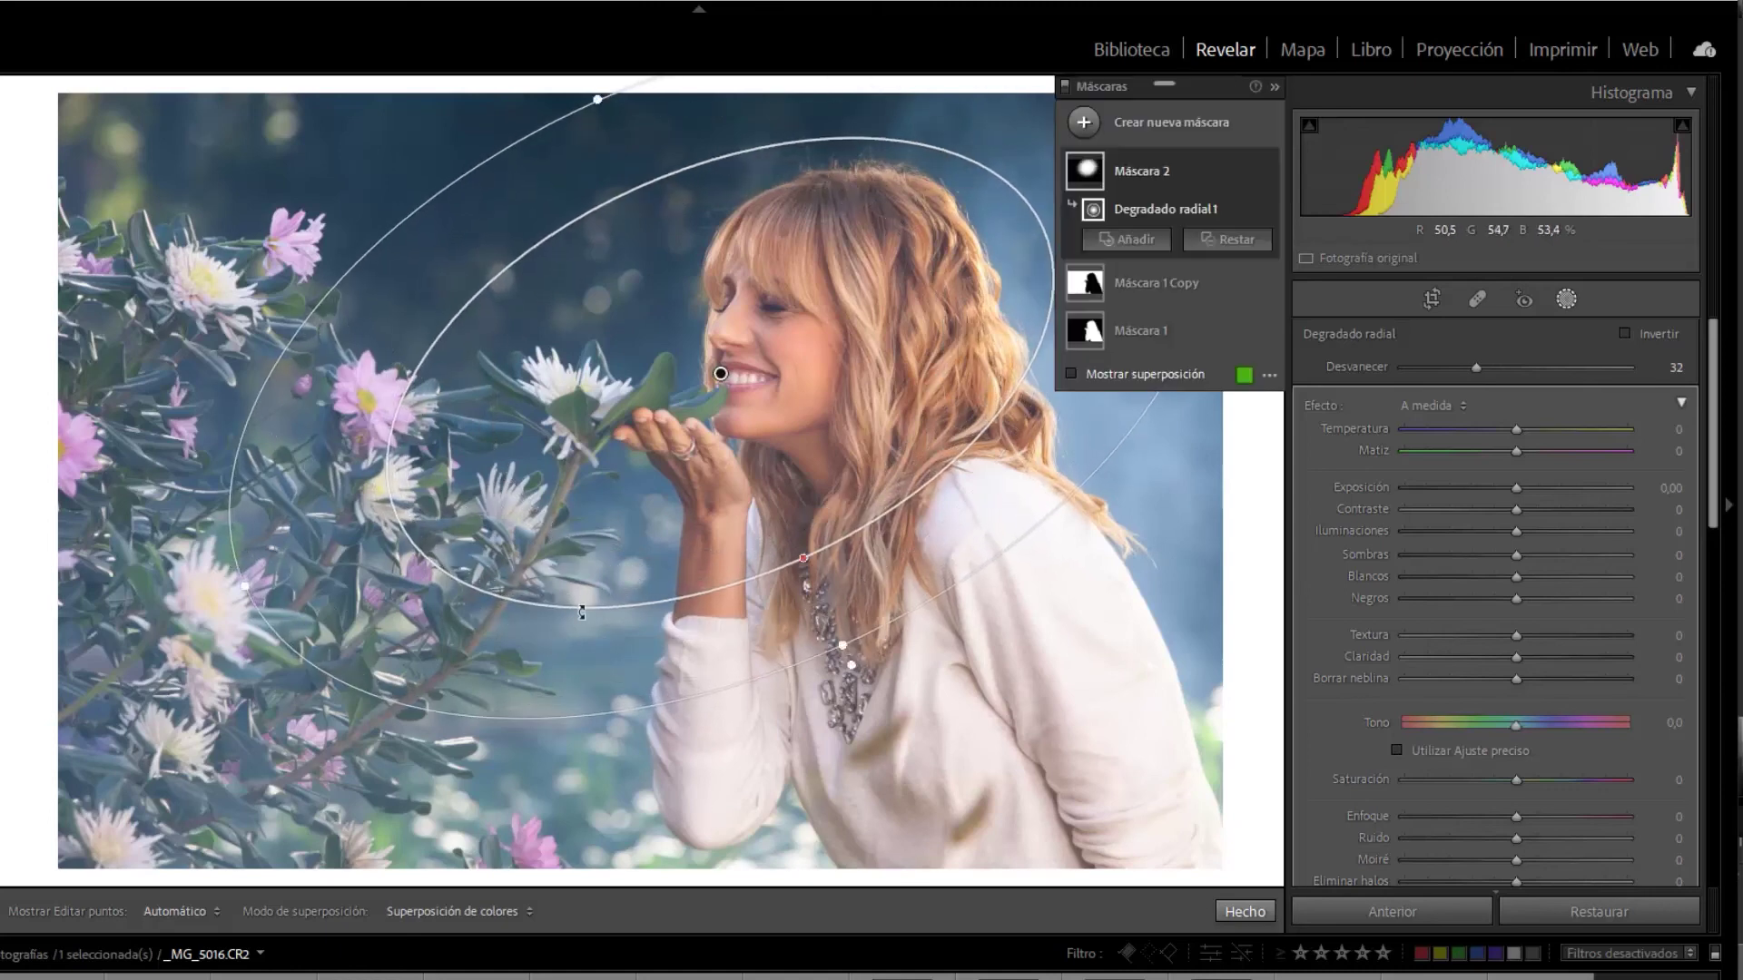
Invert the radial mask, refine its shape, and set Exposición −0,70, Iluminaciones −87, Claridad −8
{"action": "left_click", "coordinate": [1475, 489]}
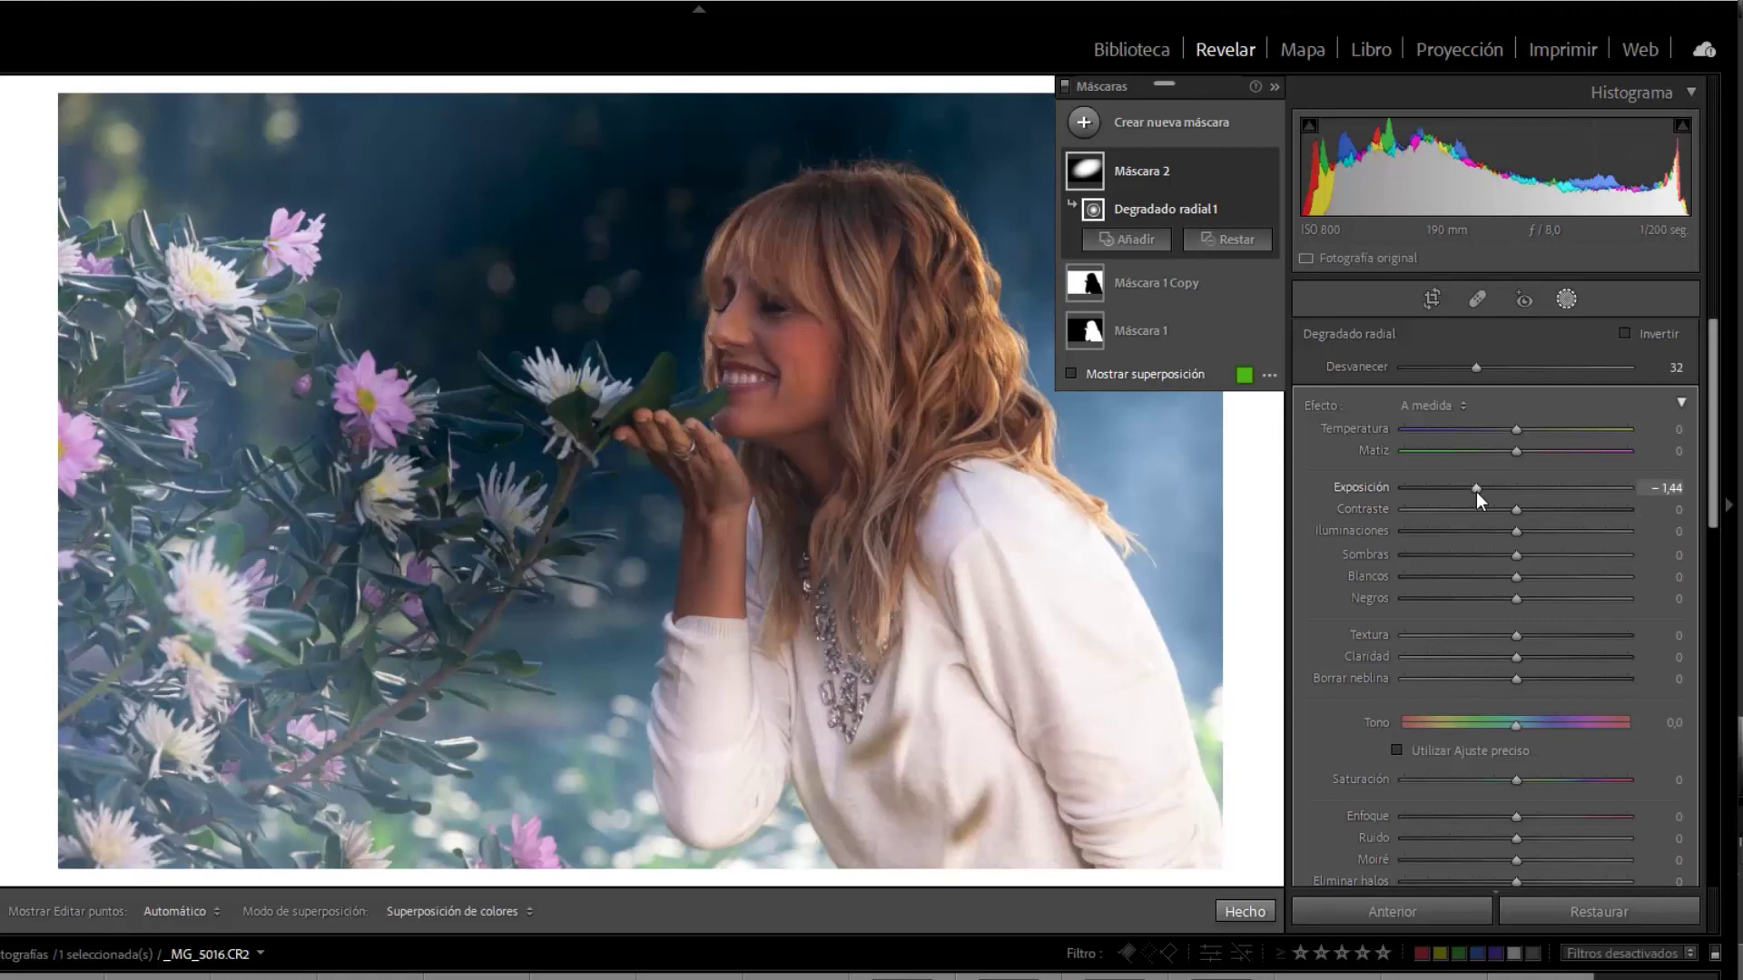
{"action": "left_click", "coordinate": [1627, 332]}
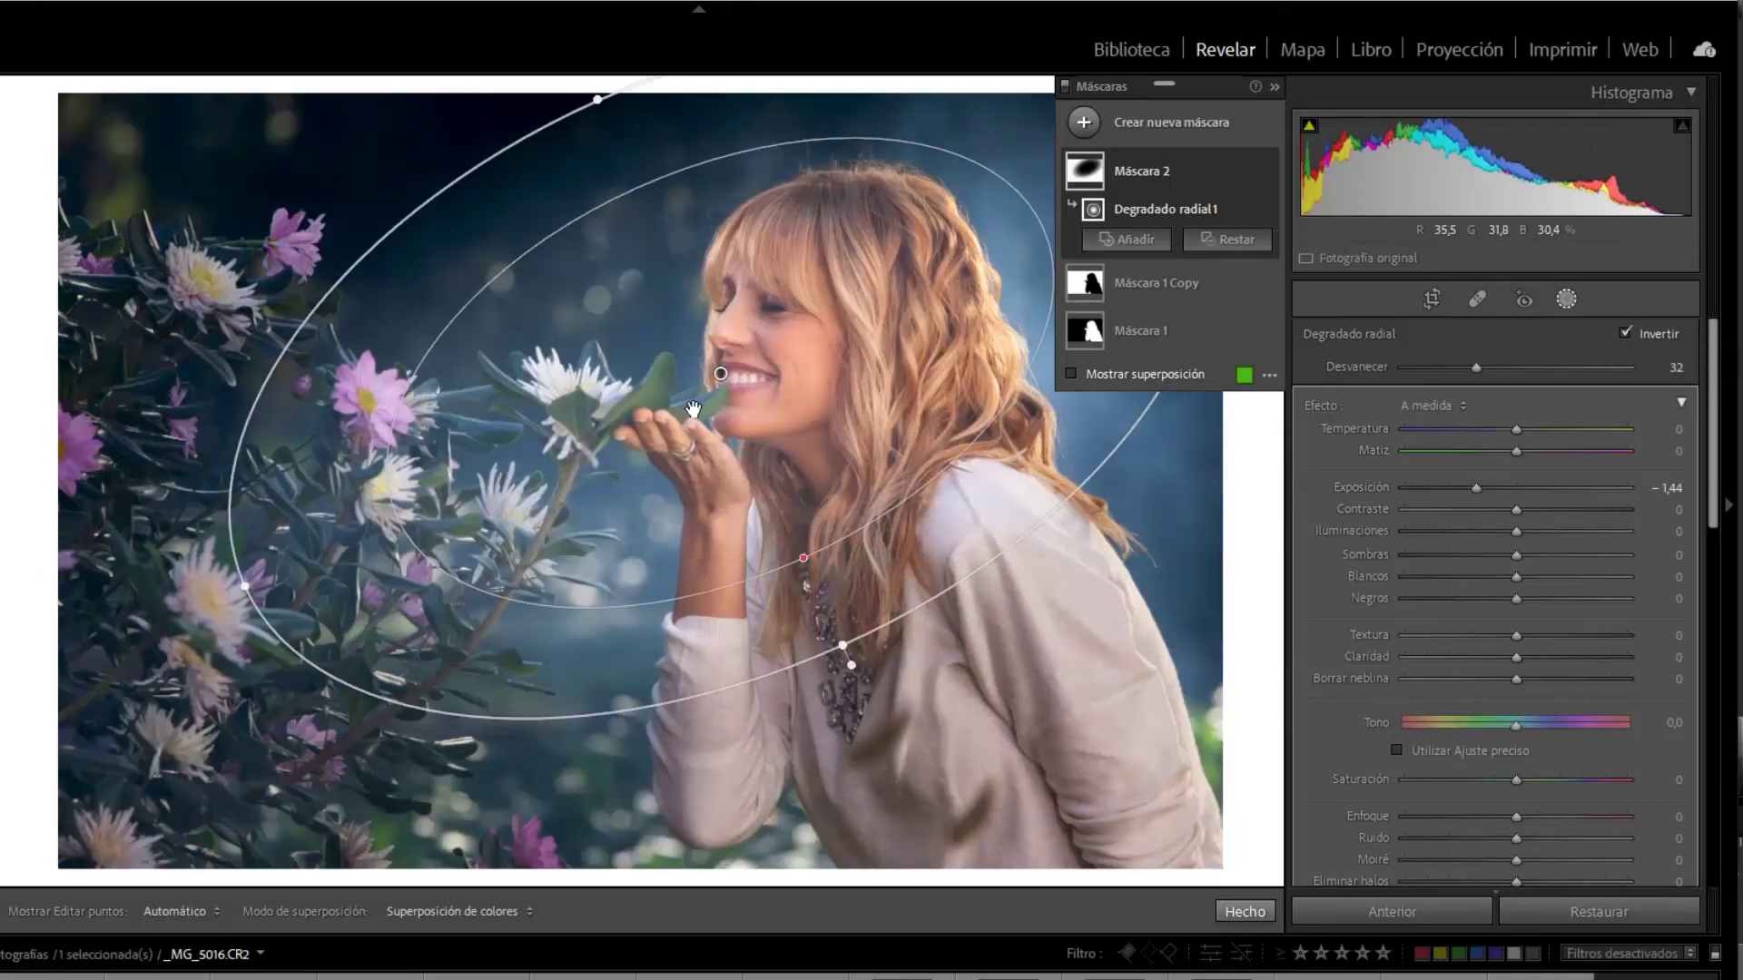
{"action": "left_click_drag", "start_coordinate": [720, 374], "coordinate": [716, 385]}
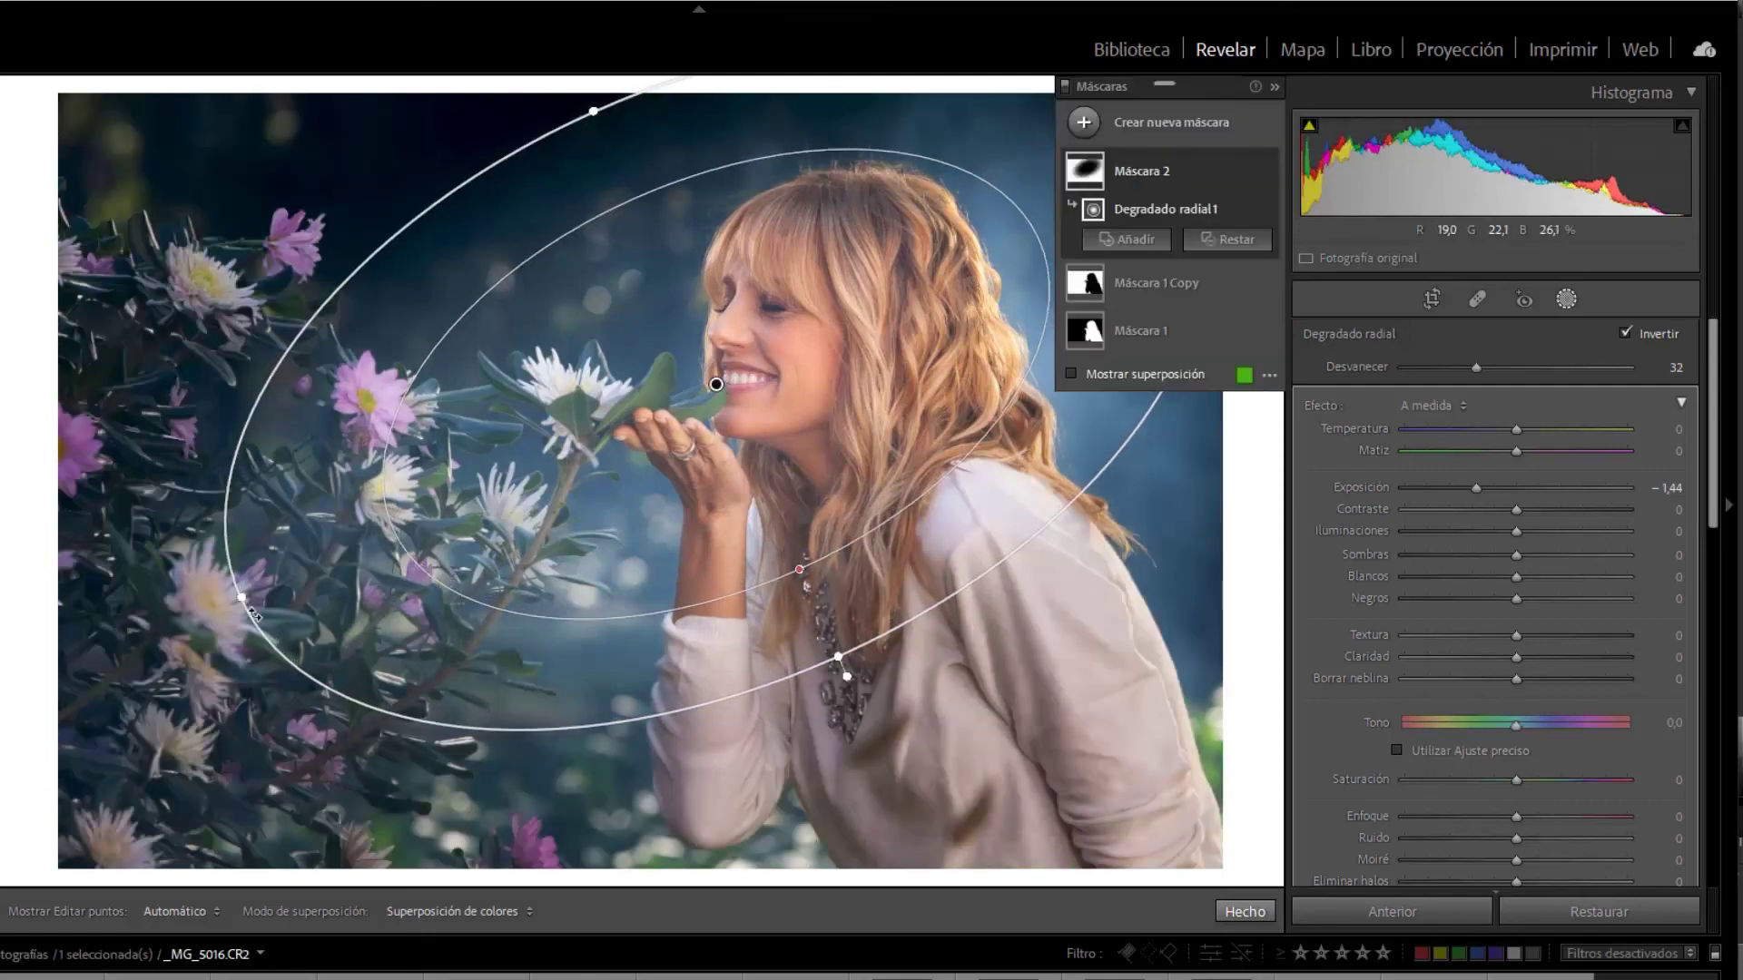
{"action": "left_click_drag", "start_coordinate": [254, 616], "coordinate": [163, 643]}
{"action": "left_click_drag", "start_coordinate": [843, 655], "coordinate": [862, 717]}
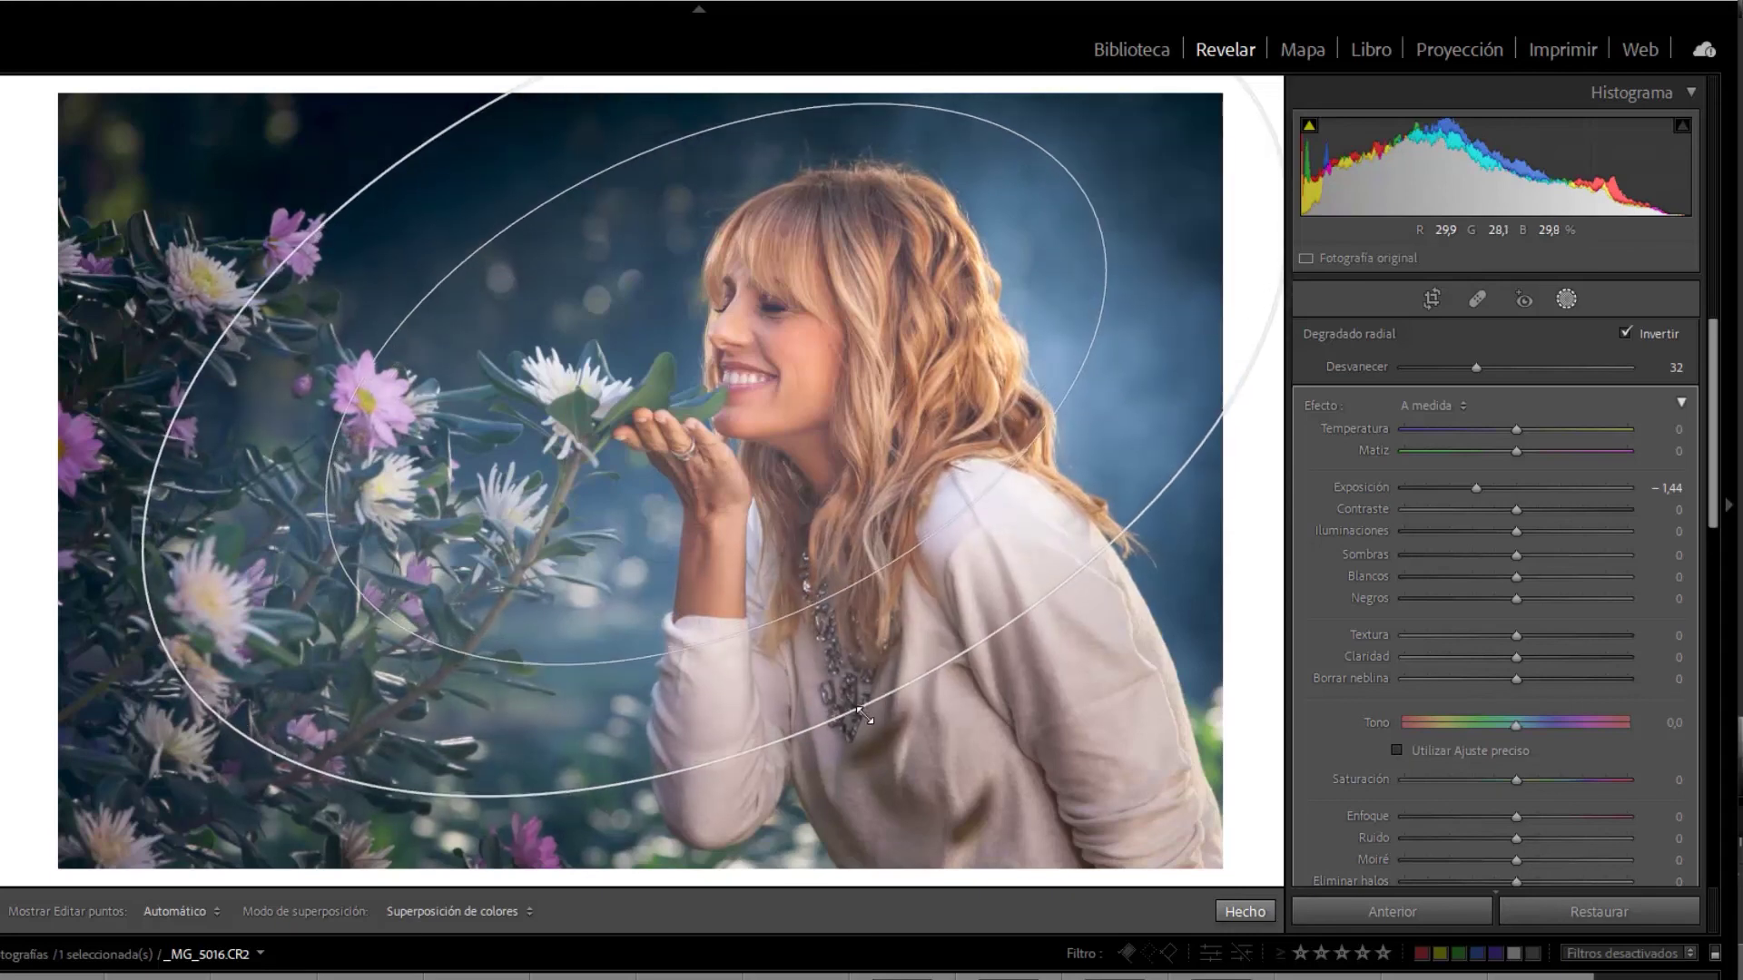
{"action": "left_click_drag", "start_coordinate": [862, 715], "coordinate": [864, 717]}
{"action": "left_click_drag", "start_coordinate": [1484, 492], "coordinate": [1420, 536]}
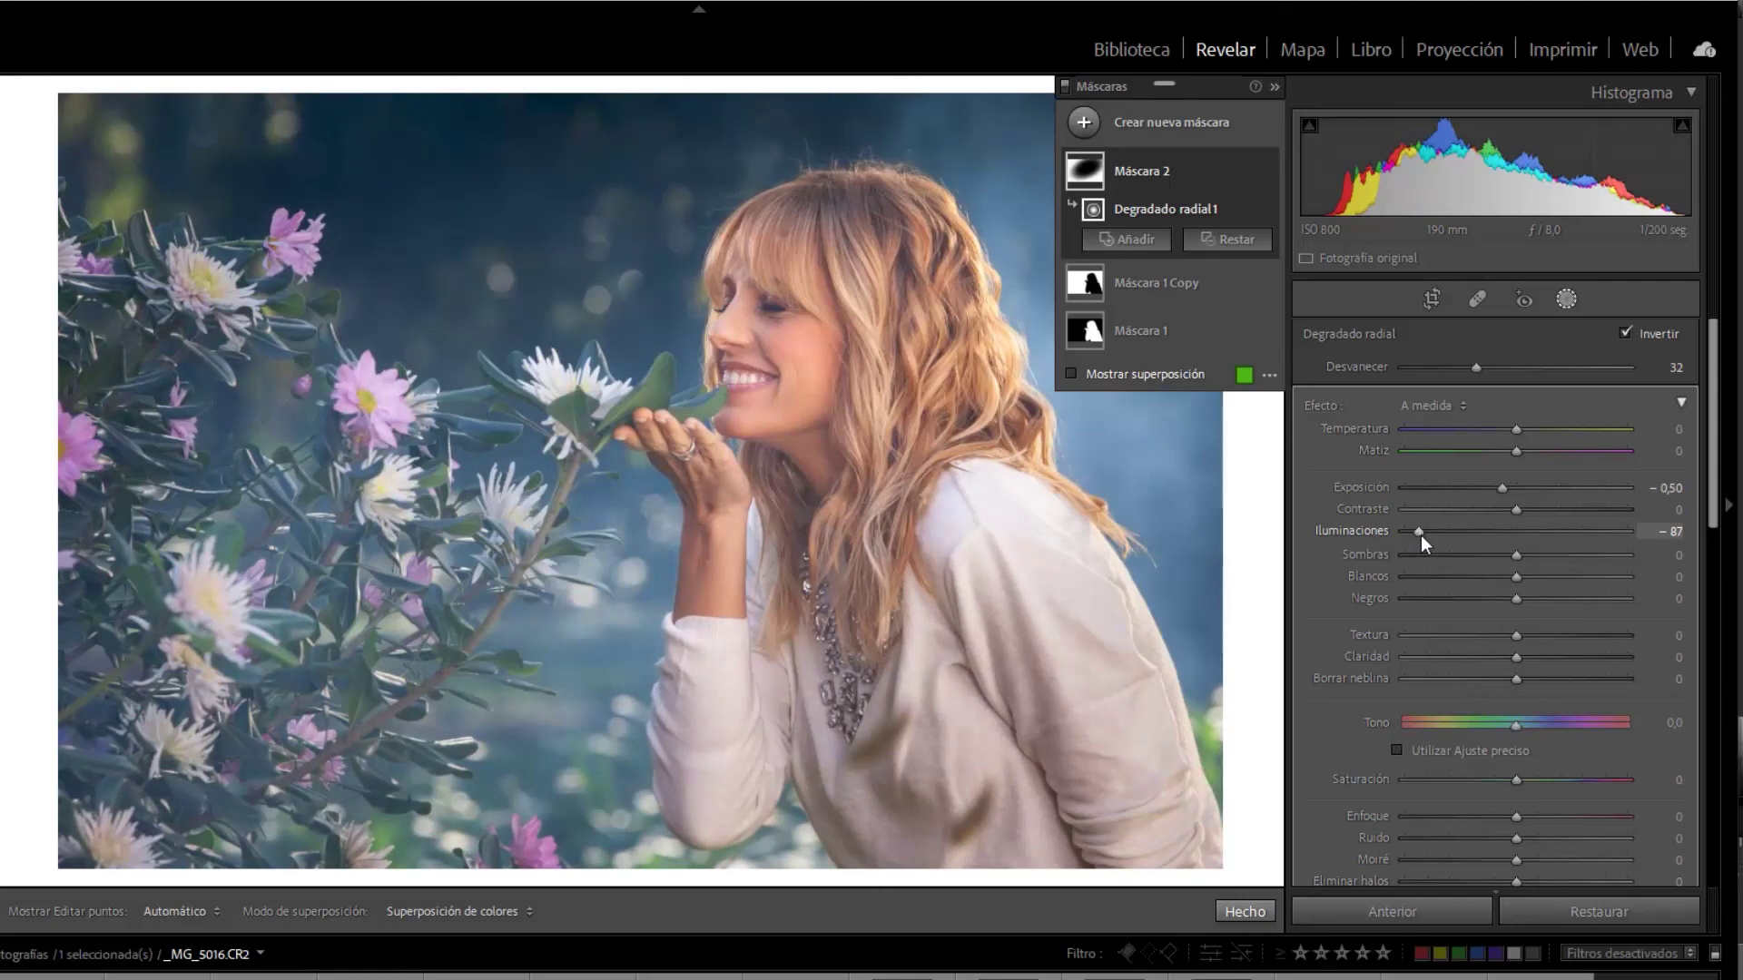
{"action": "left_click_drag", "start_coordinate": [1496, 487], "coordinate": [1490, 492]}
{"action": "left_click_drag", "start_coordinate": [1494, 655], "coordinate": [1507, 656]}
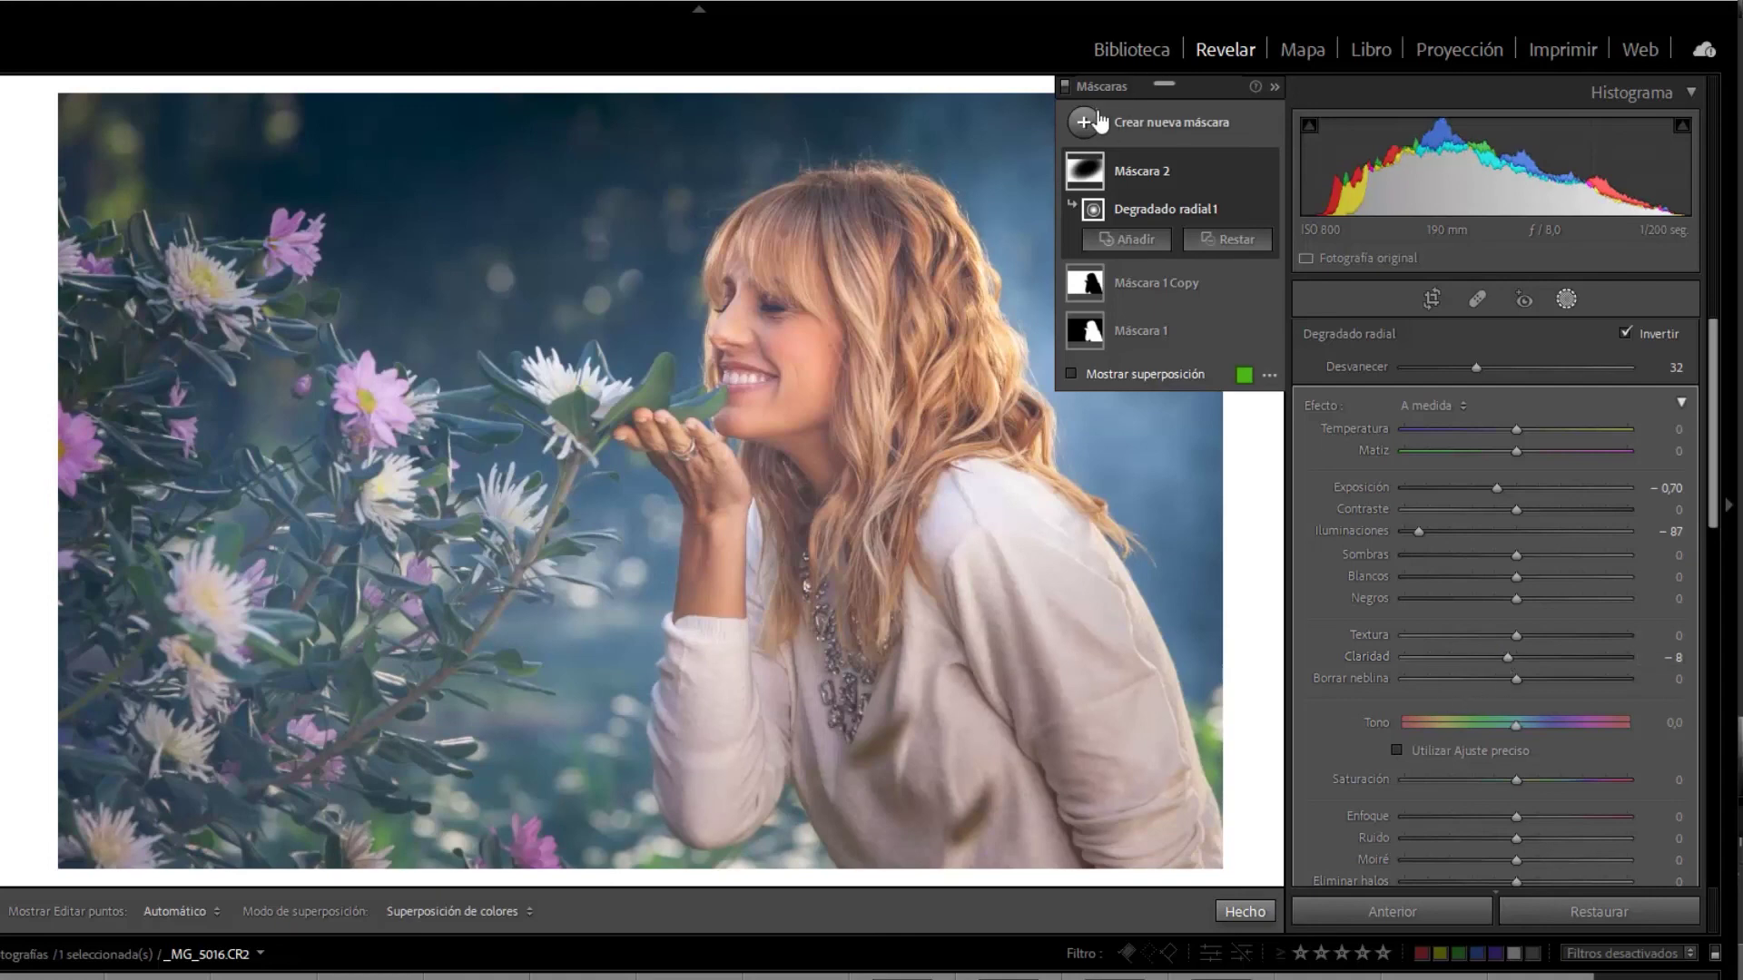
Compare with masks off and on, then set global Intensidad +9 and Negros −10
{"action": "left_click", "coordinate": [1065, 85]}
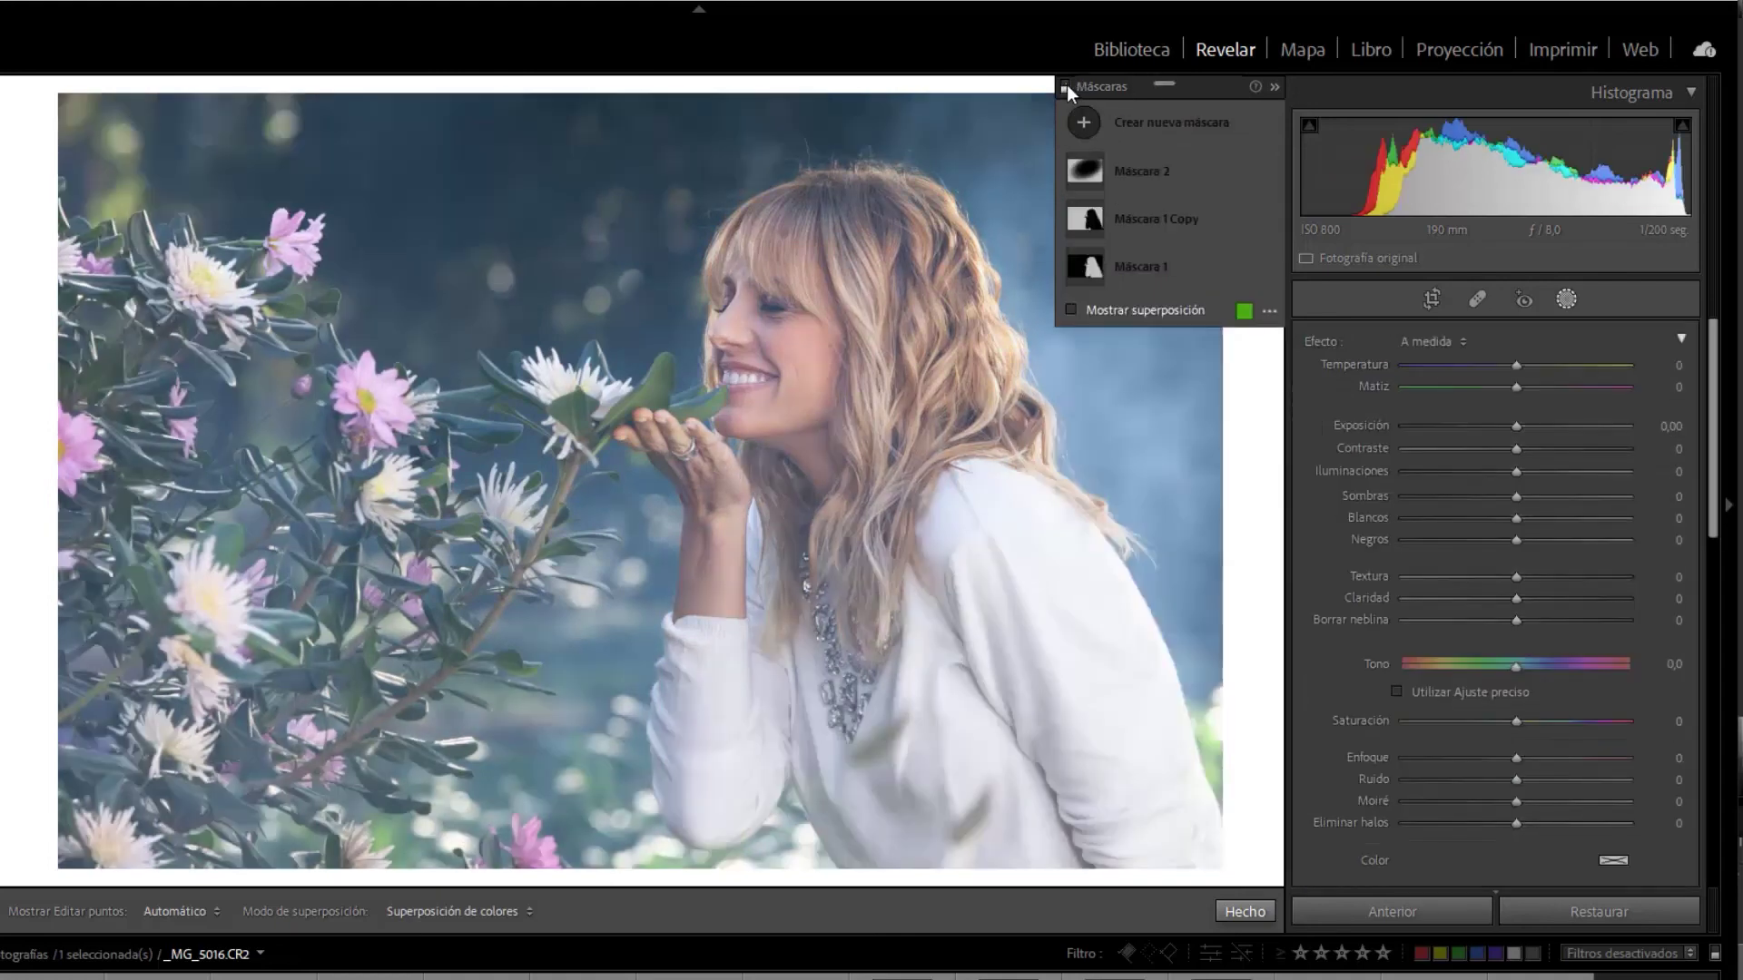
{"action": "left_click", "coordinate": [1066, 86]}
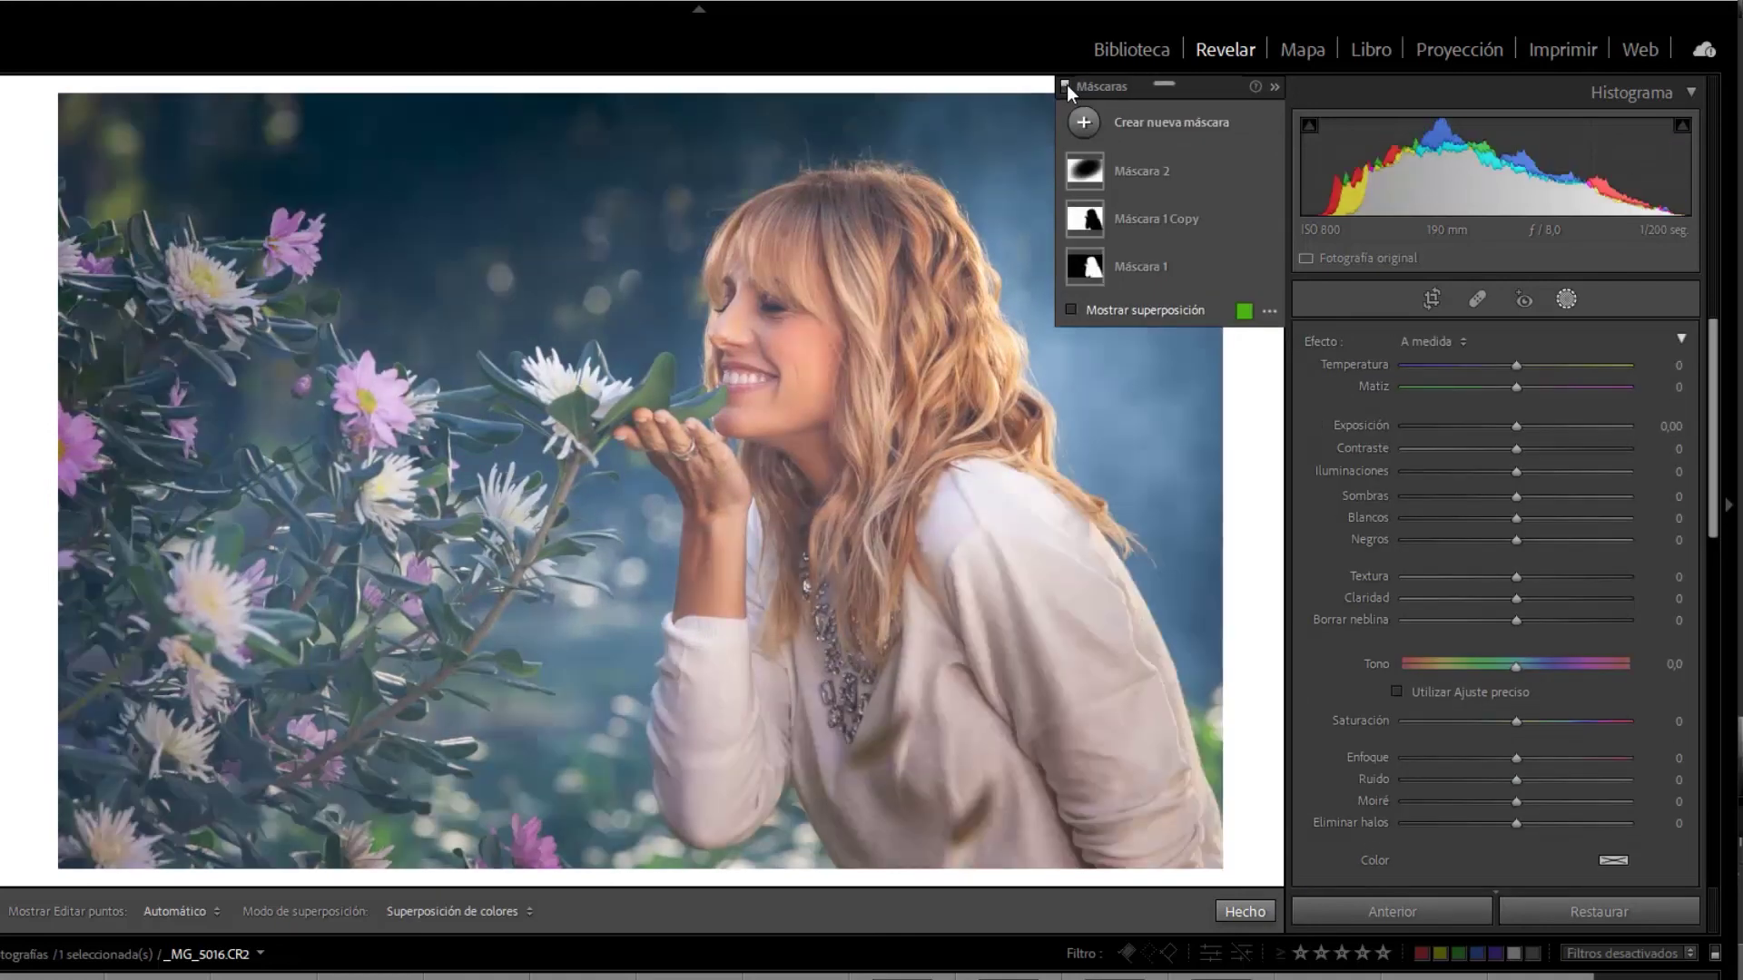
{"action": "scroll", "coordinate": [1562, 846], "scroll_direction": "down", "scroll_amount": 6}
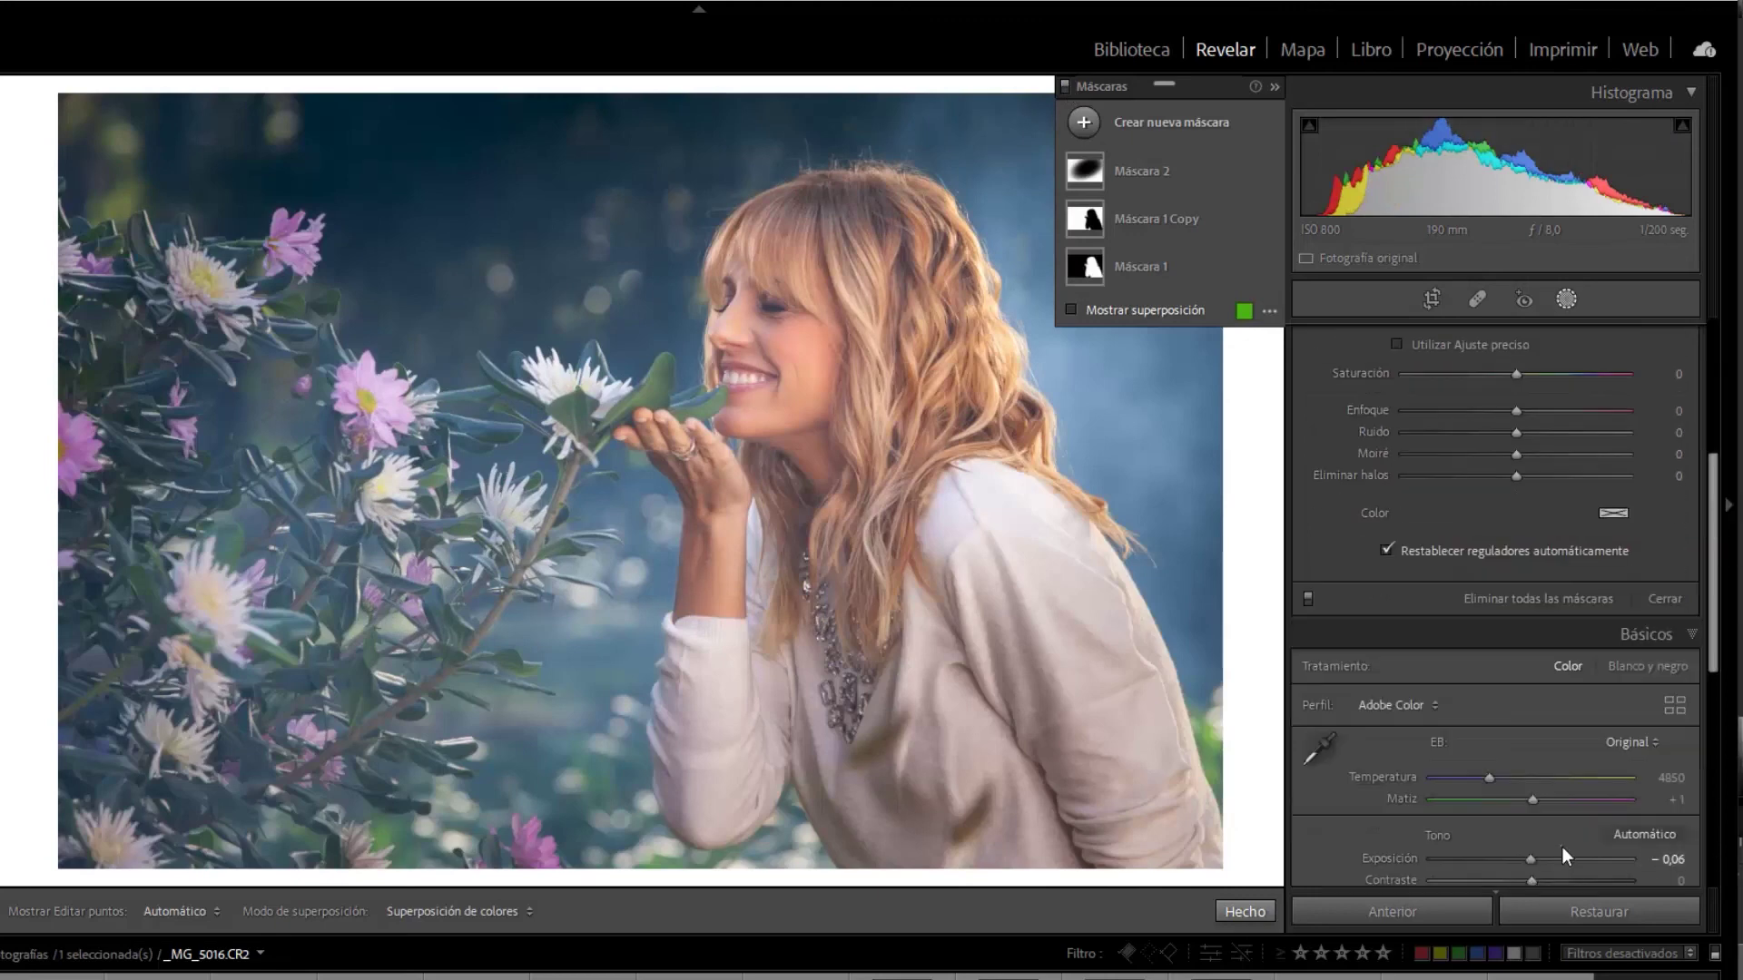
{"action": "scroll", "coordinate": [1621, 772], "scroll_direction": "down", "scroll_amount": 3}
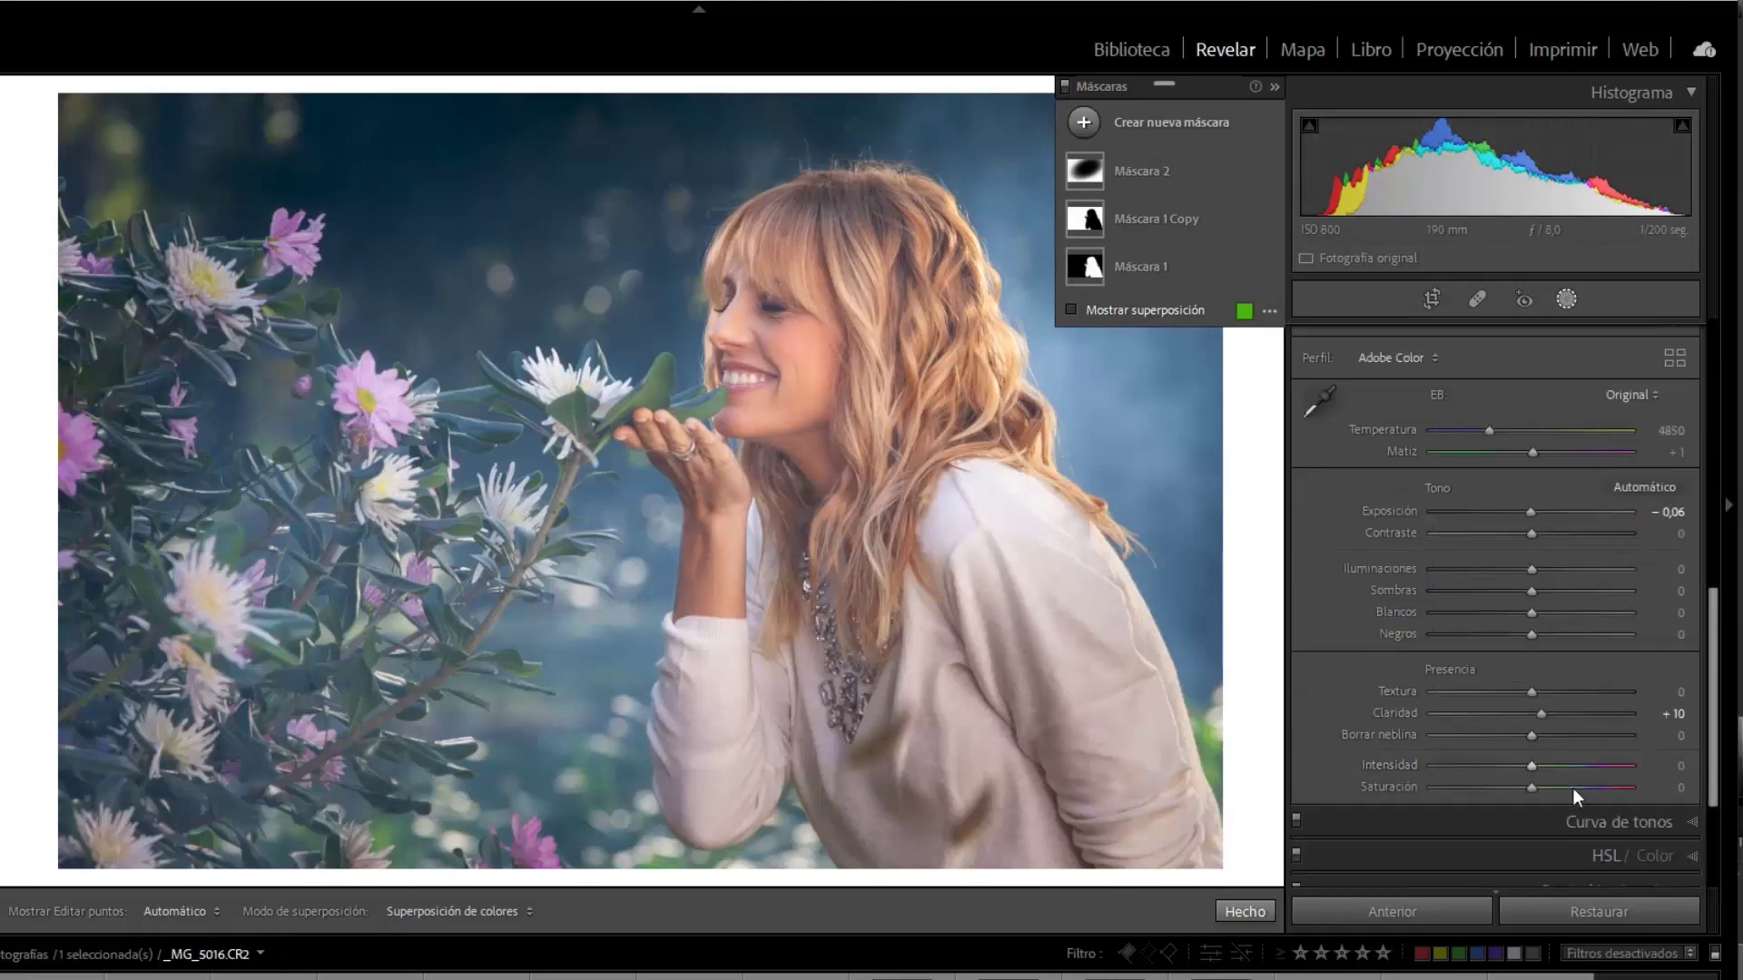
{"action": "left_click", "coordinate": [1540, 764]}
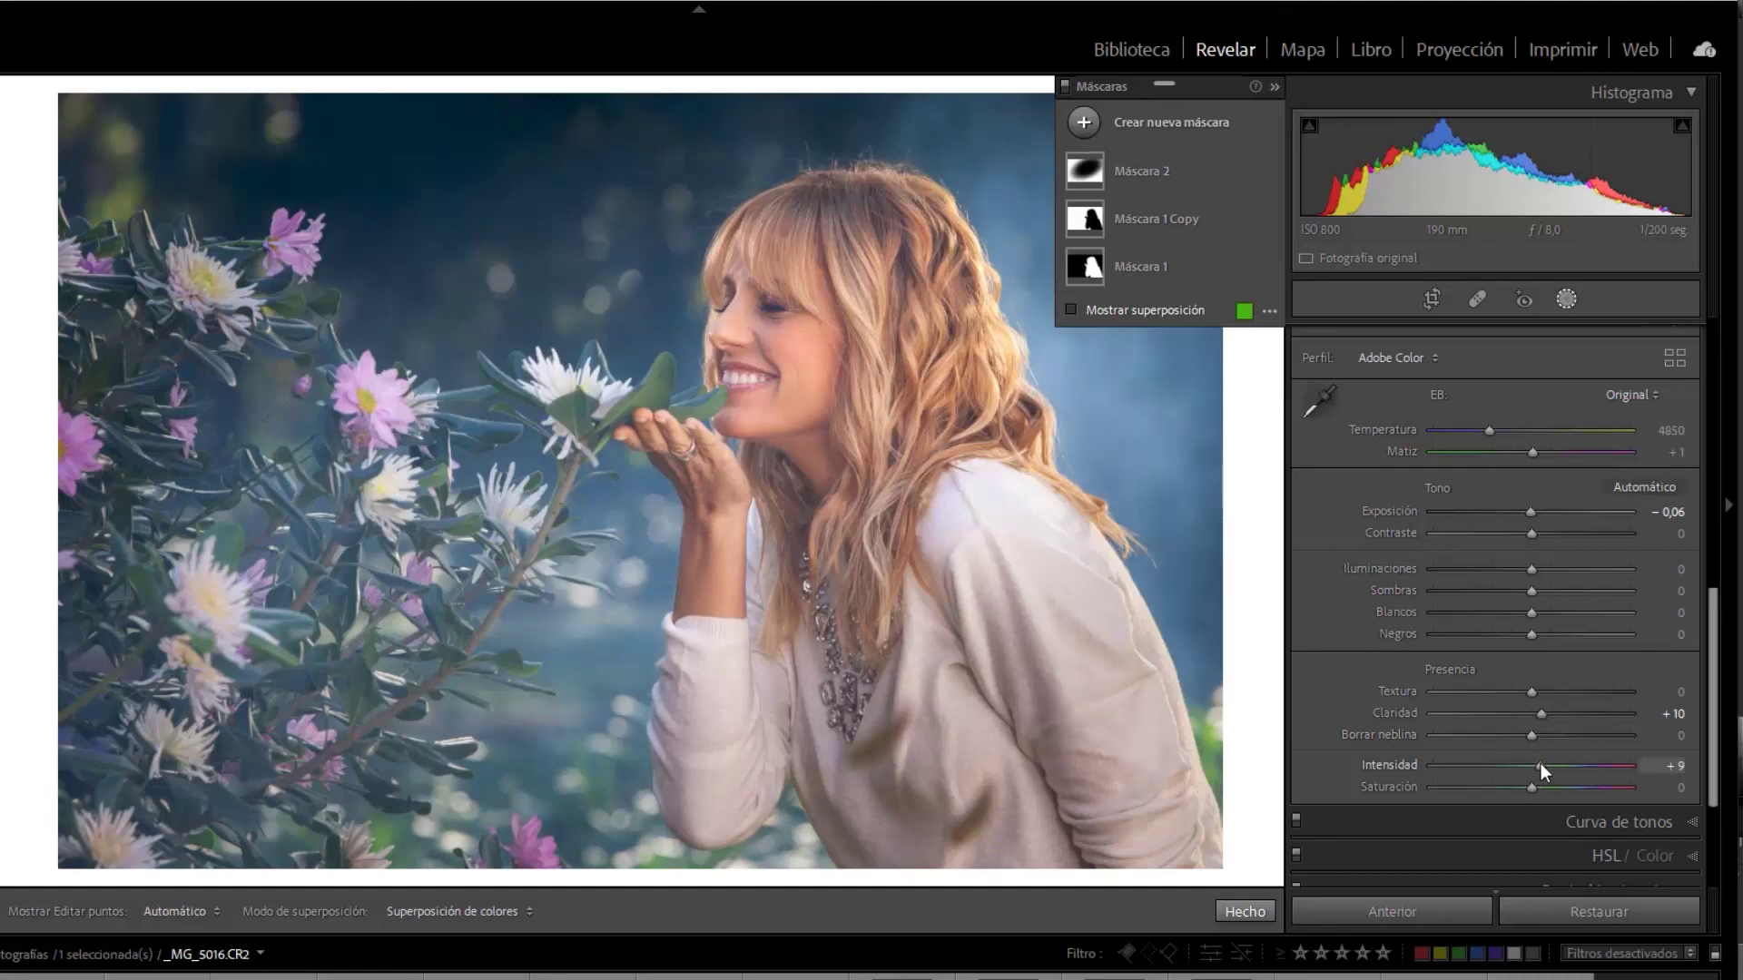
{"action": "left_click", "coordinate": [1522, 635]}
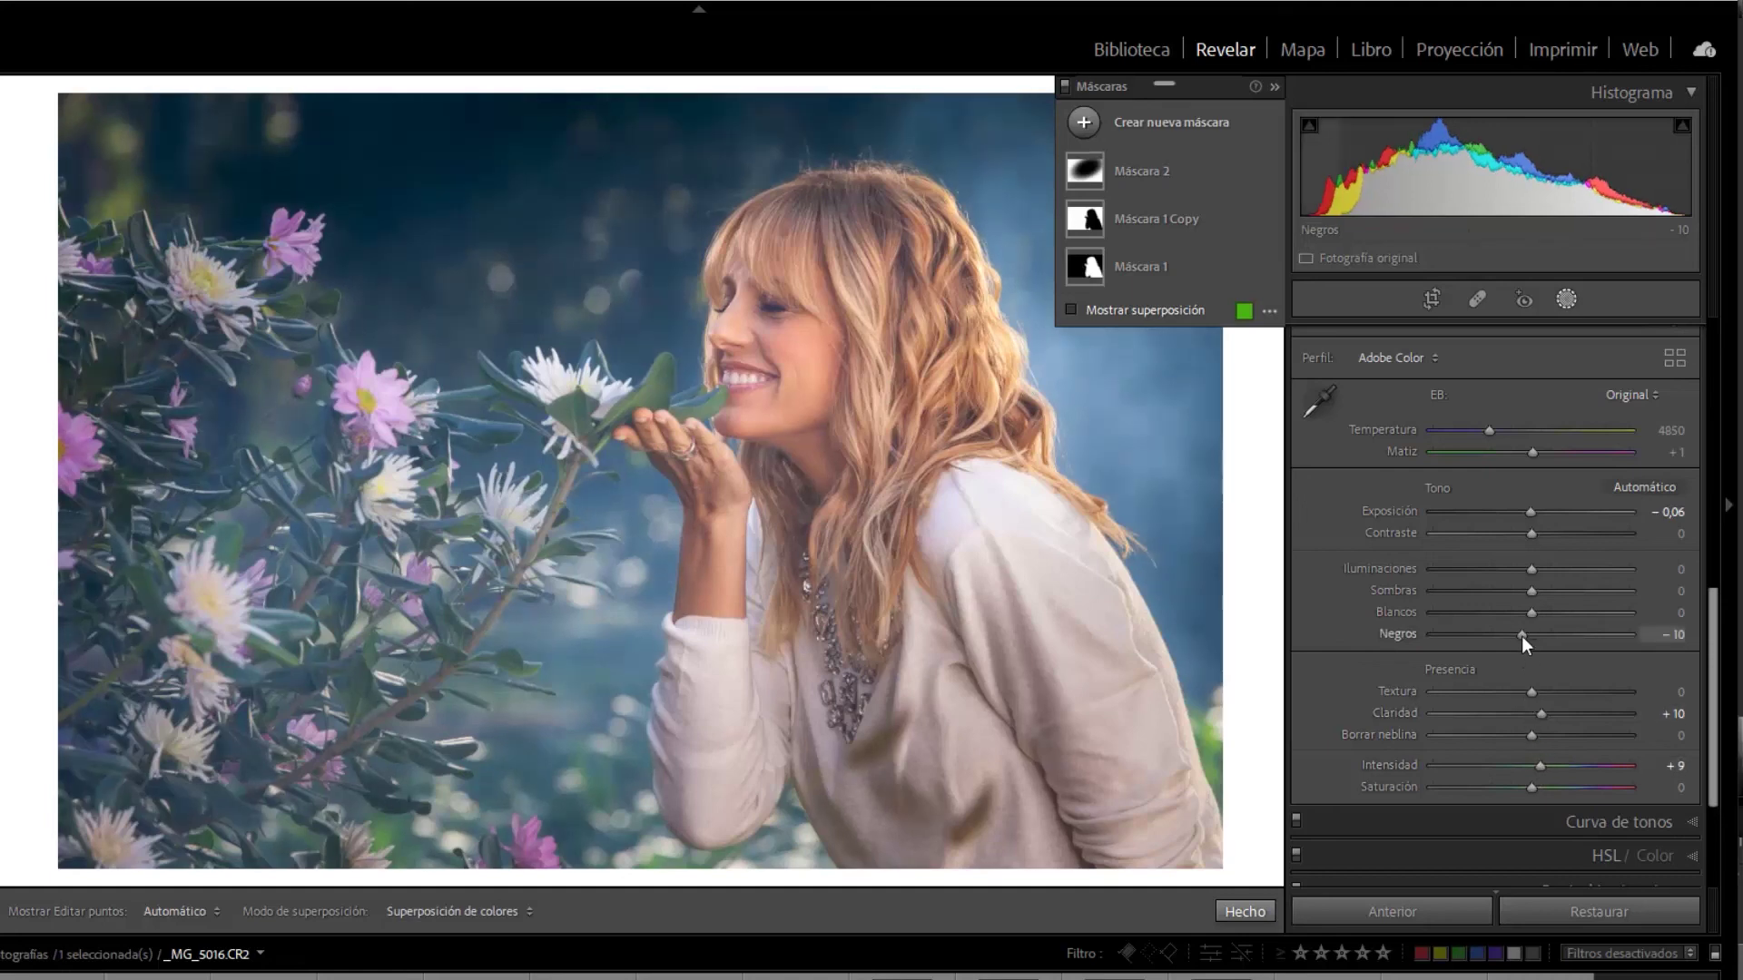